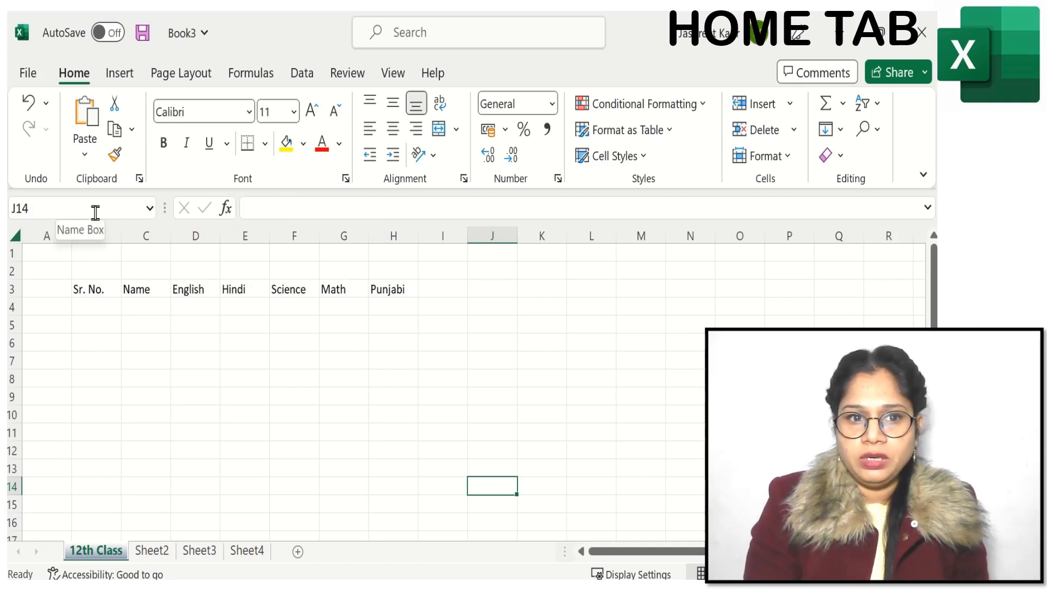
Step: Make the header cells B3:H3, from Sr. No. to Punjabi, bold and set their font to Aharoni
left_click(335, 377)
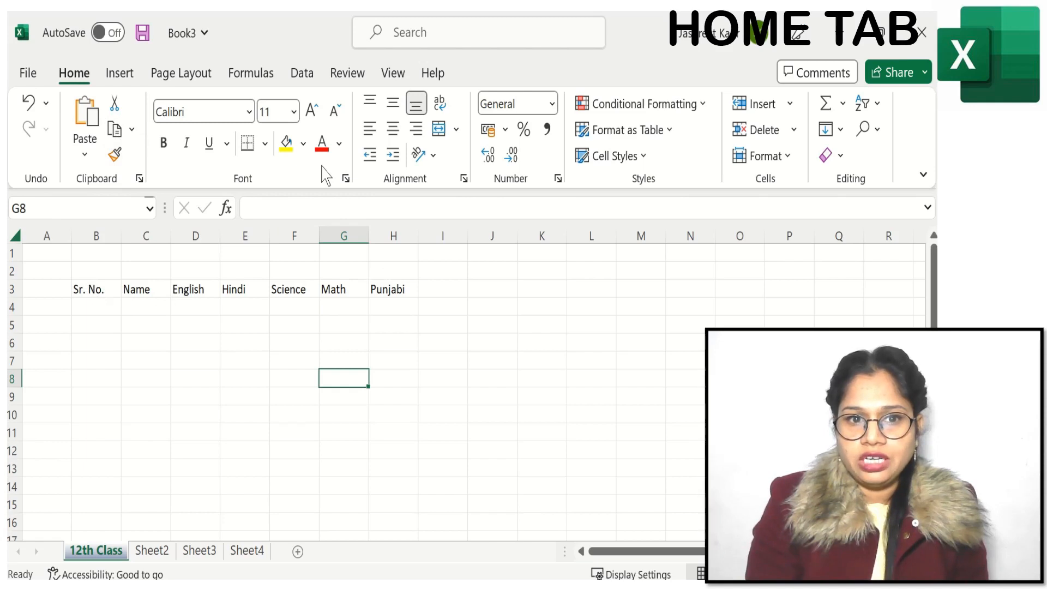
left_click(89, 290)
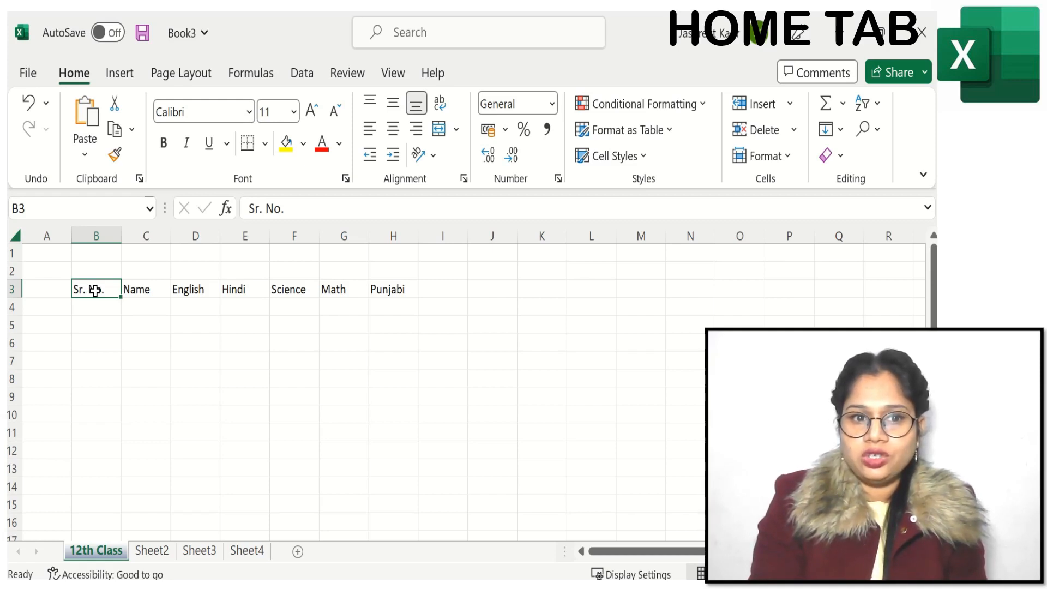
left_click_drag(119, 290, 404, 291)
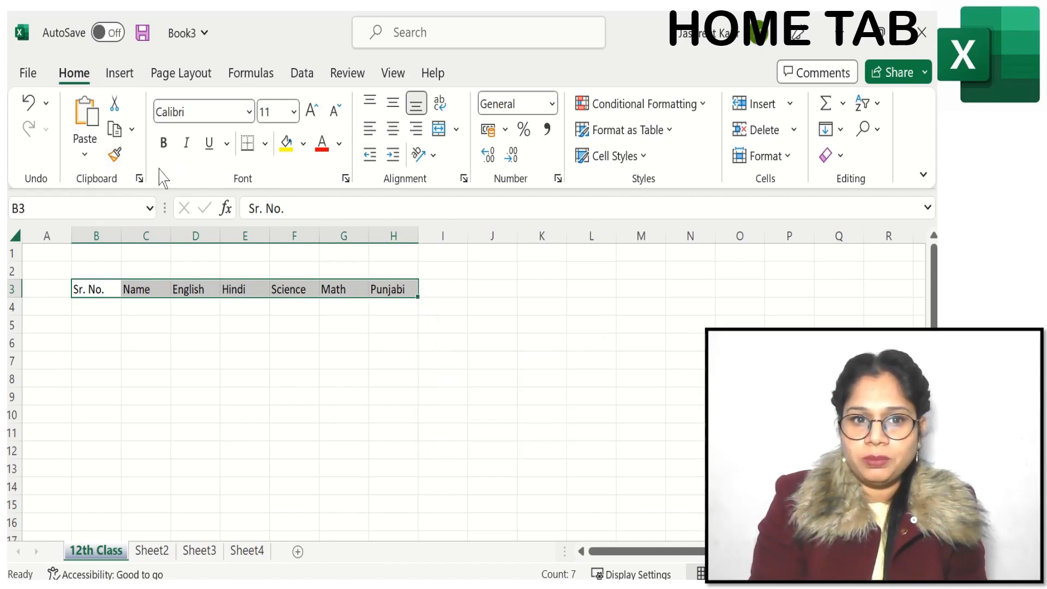
left_click(164, 143)
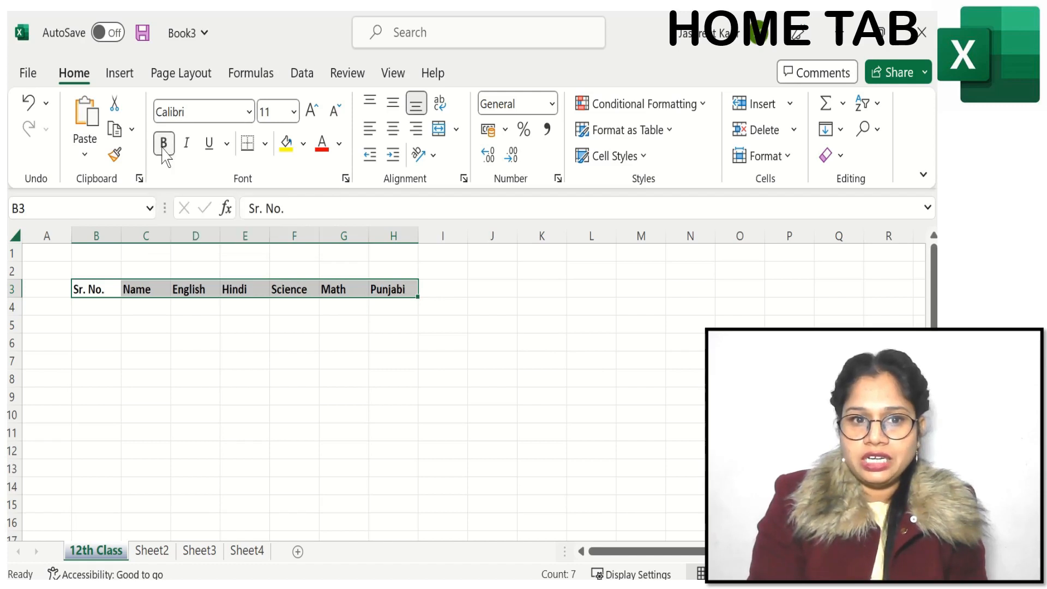
left_click(250, 113)
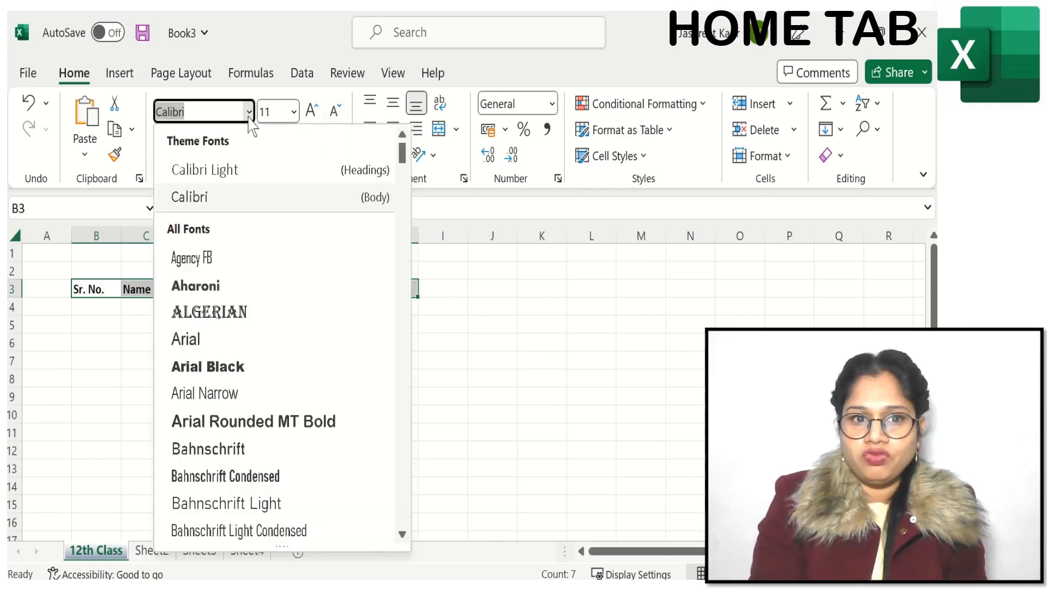
left_click(208, 285)
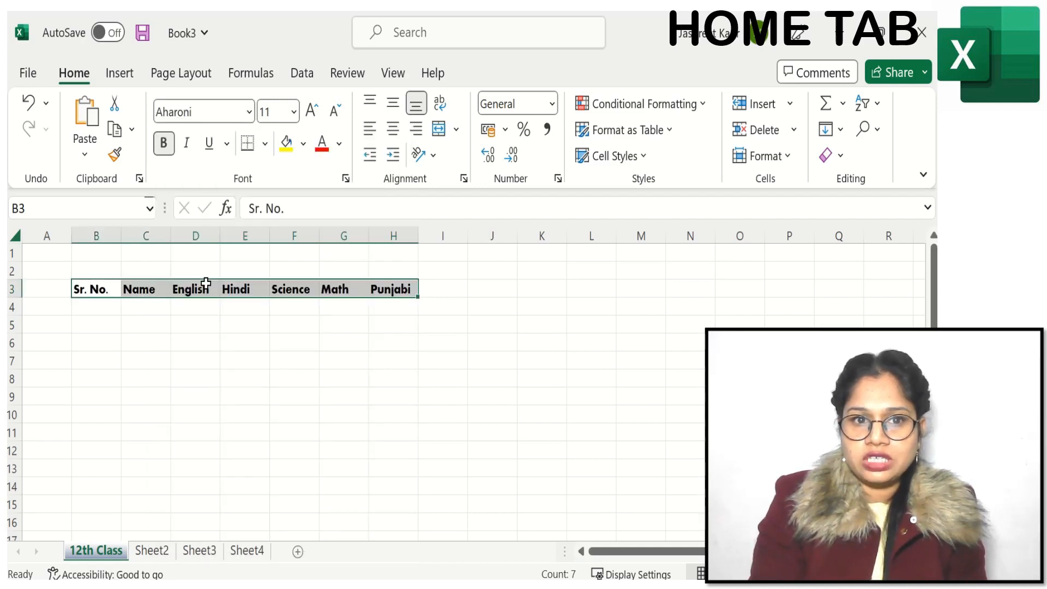
Step: Set the header row's font colour to the darkest theme blue and increase its font size to 16
left_click(309, 113)
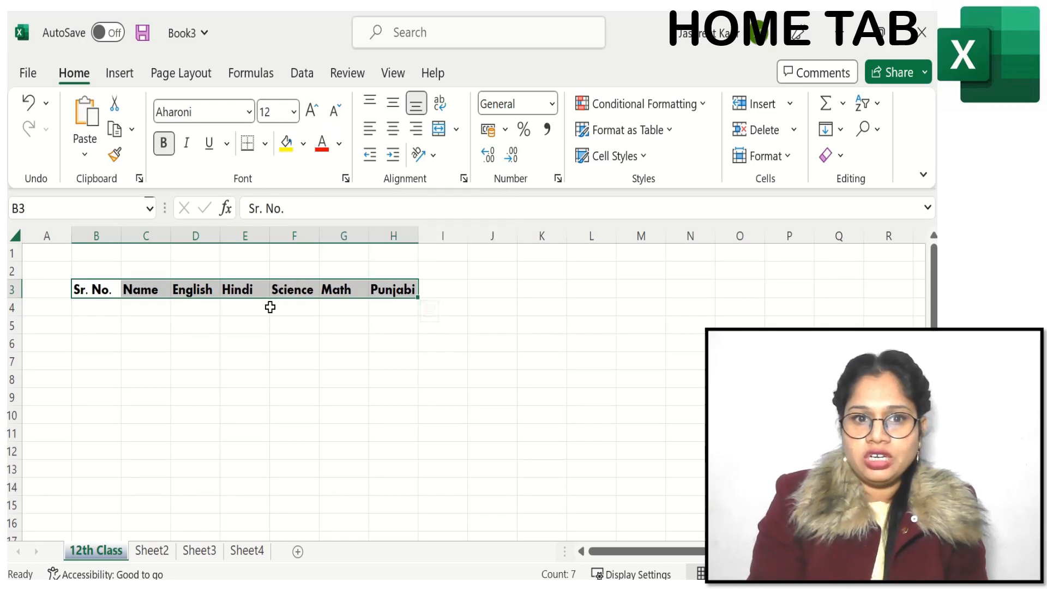
left_click(338, 144)
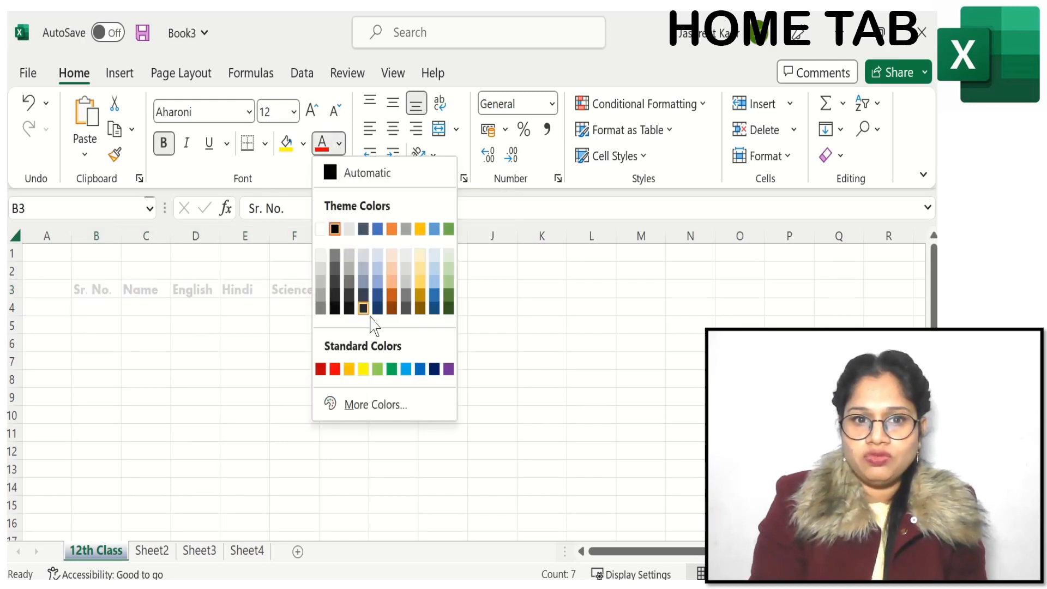
left_click(434, 309)
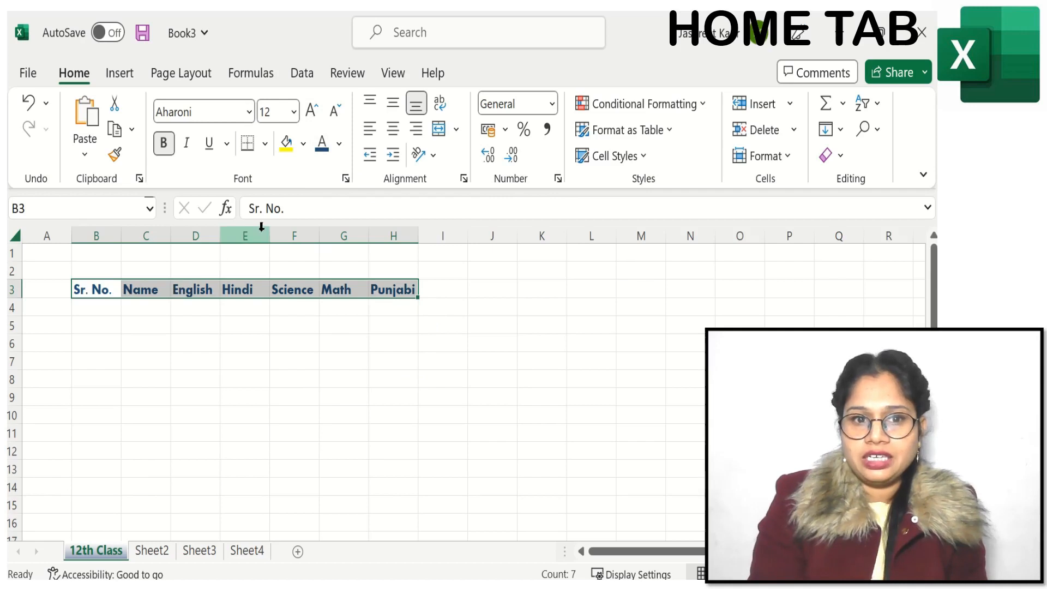
left_click(311, 112)
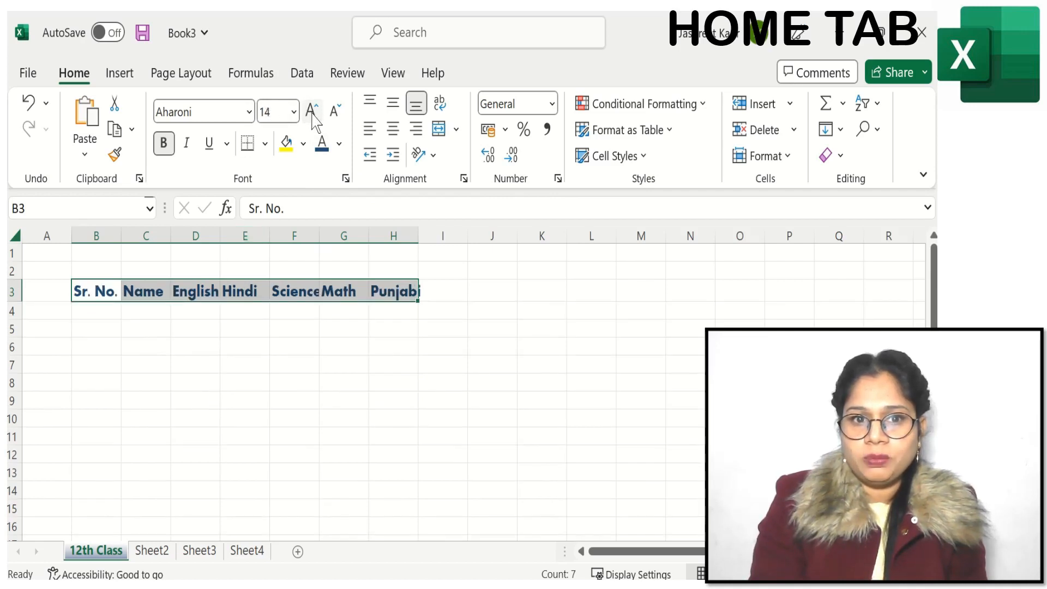
left_click(311, 112)
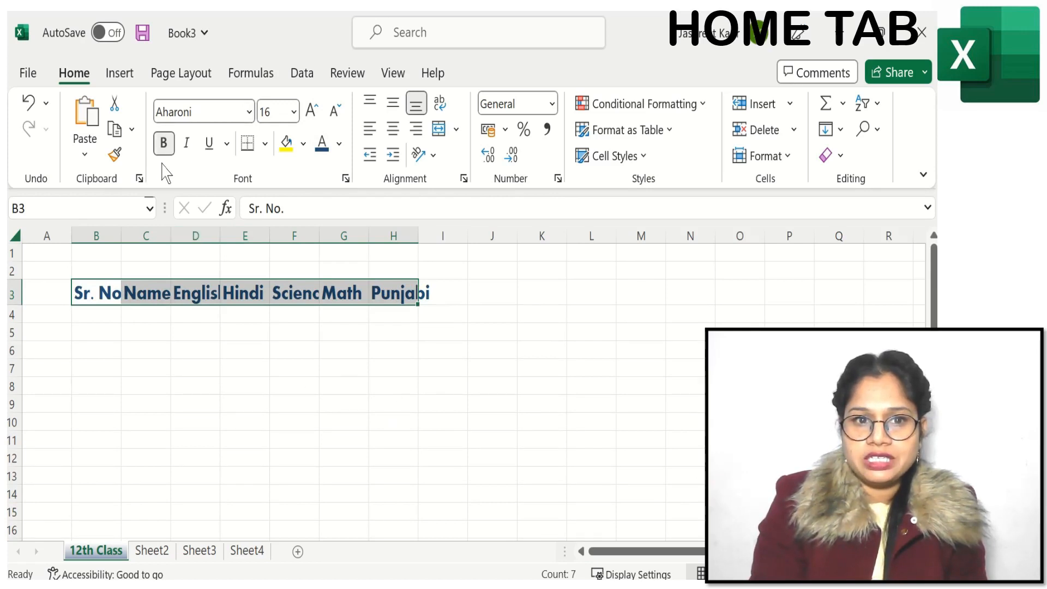
Step: Try italic and underline on the header cells B3:H3, and remove both formats
left_click(190, 152)
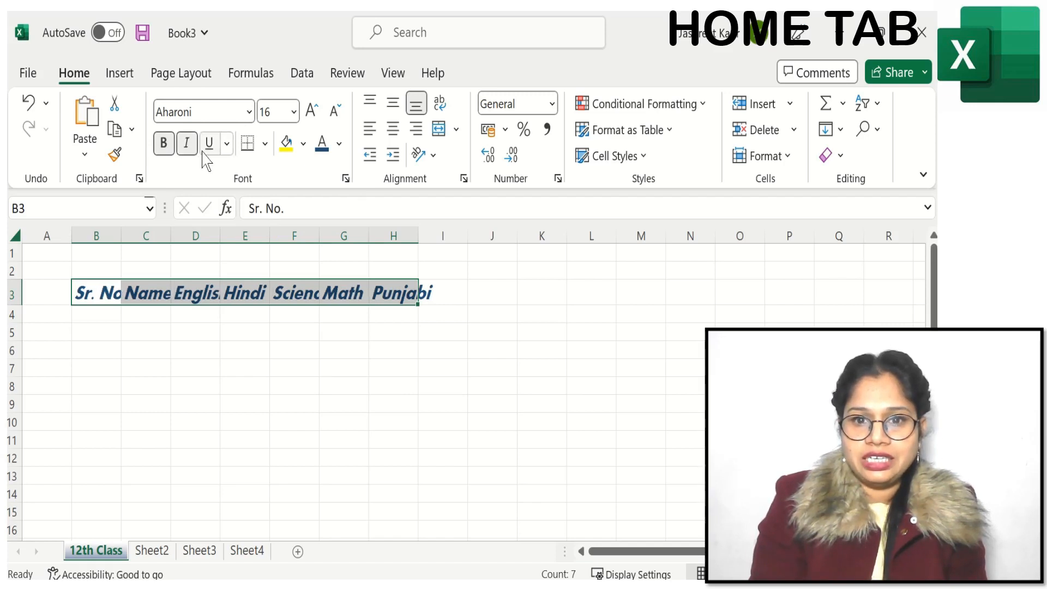
left_click(211, 148)
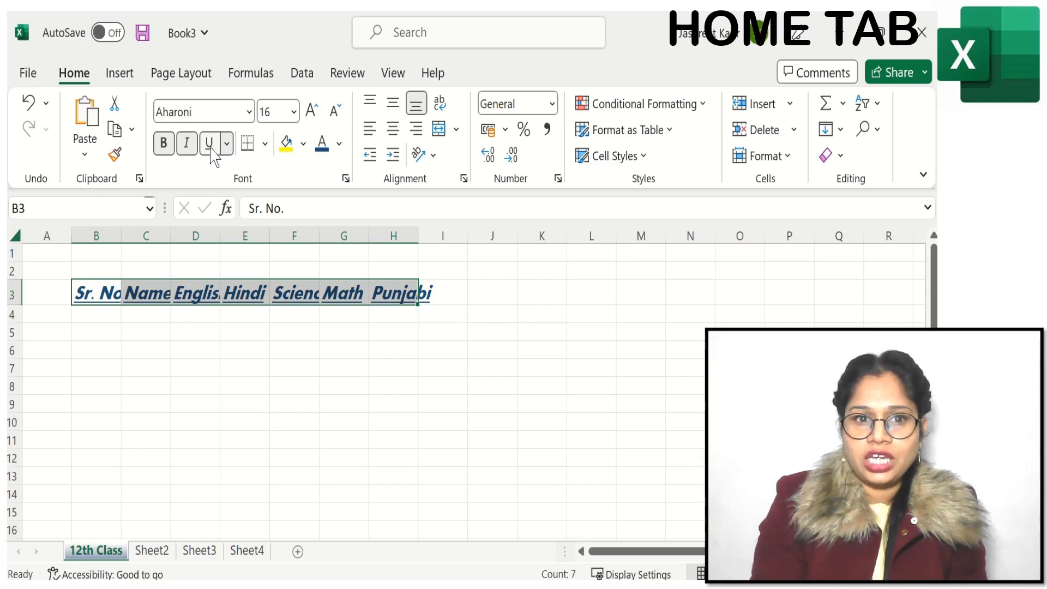
left_click(210, 145)
left_click(186, 144)
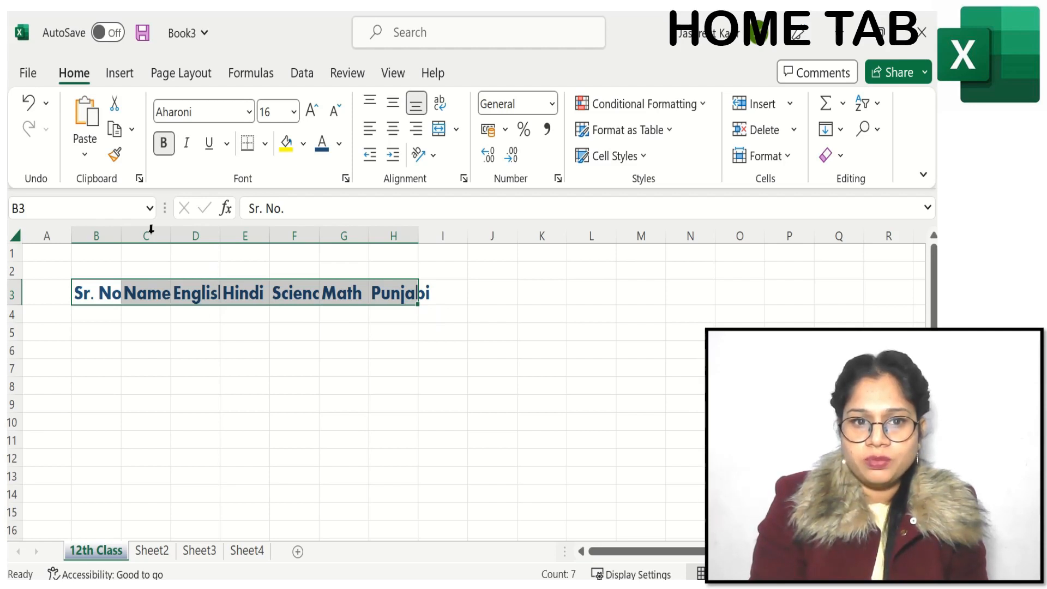
Step: AutoFit the widths of columns B, C, D, F, G and H to their header text
double_click(119, 235)
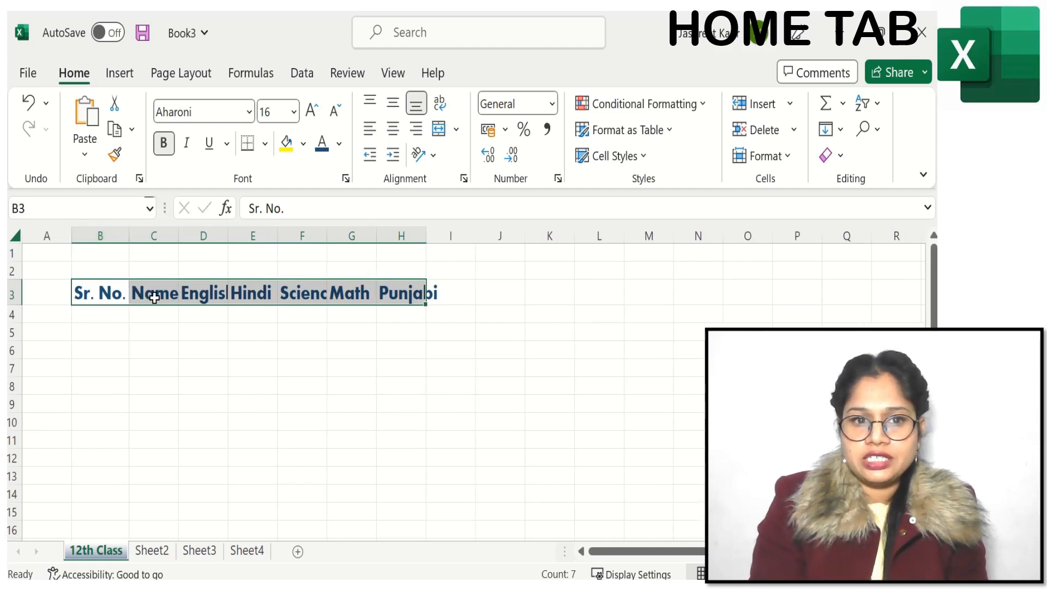
double_click(179, 235)
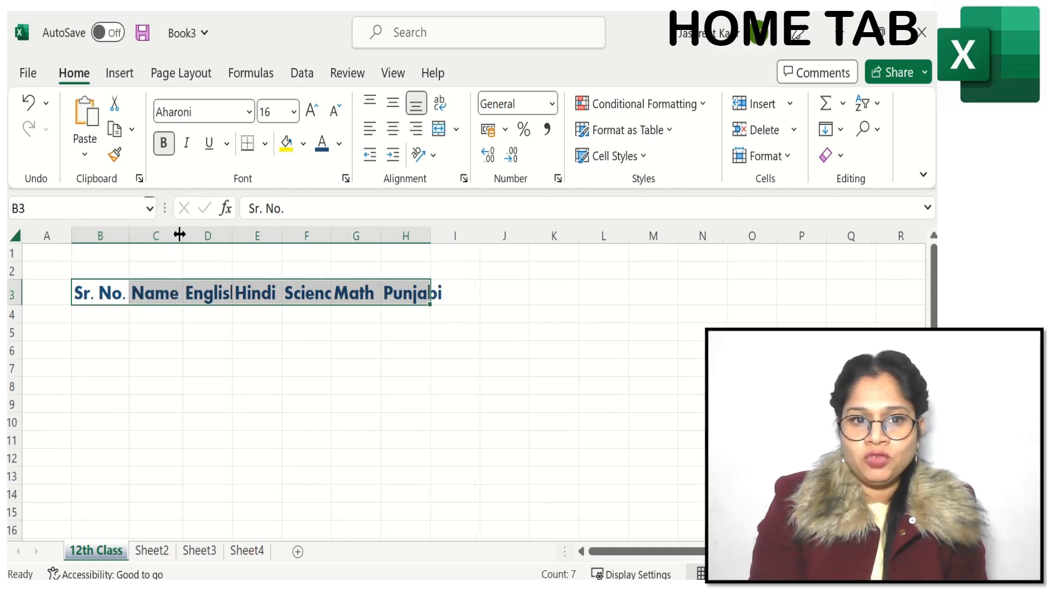
double_click(231, 237)
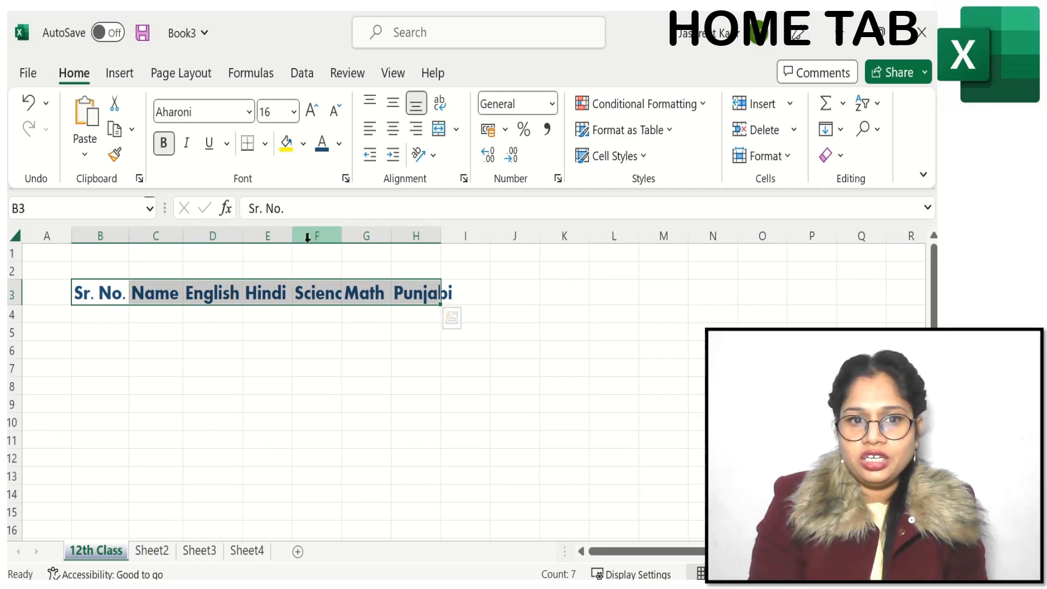
double_click(342, 235)
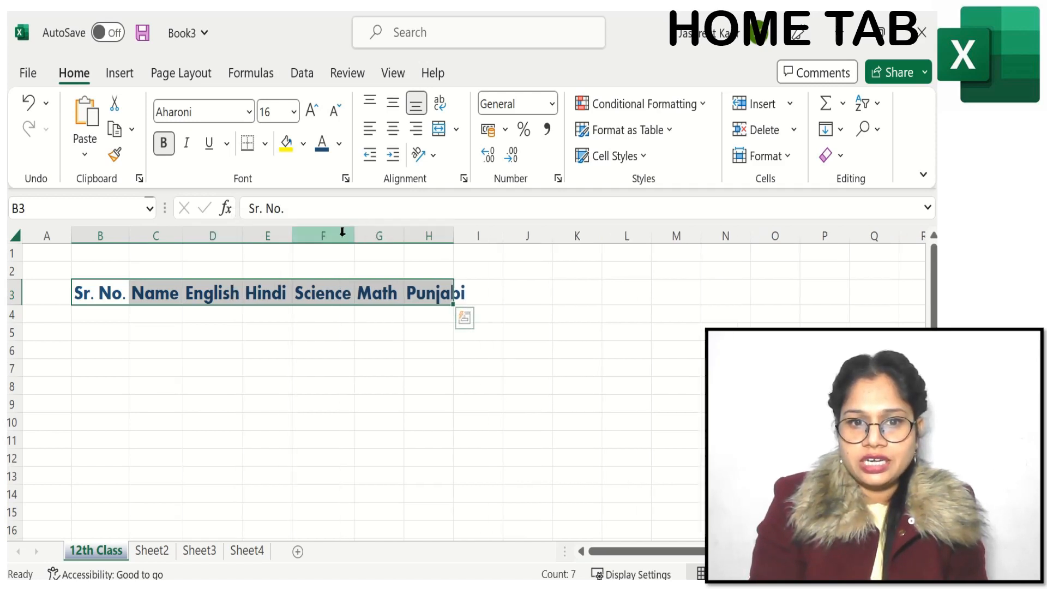
double_click(403, 236)
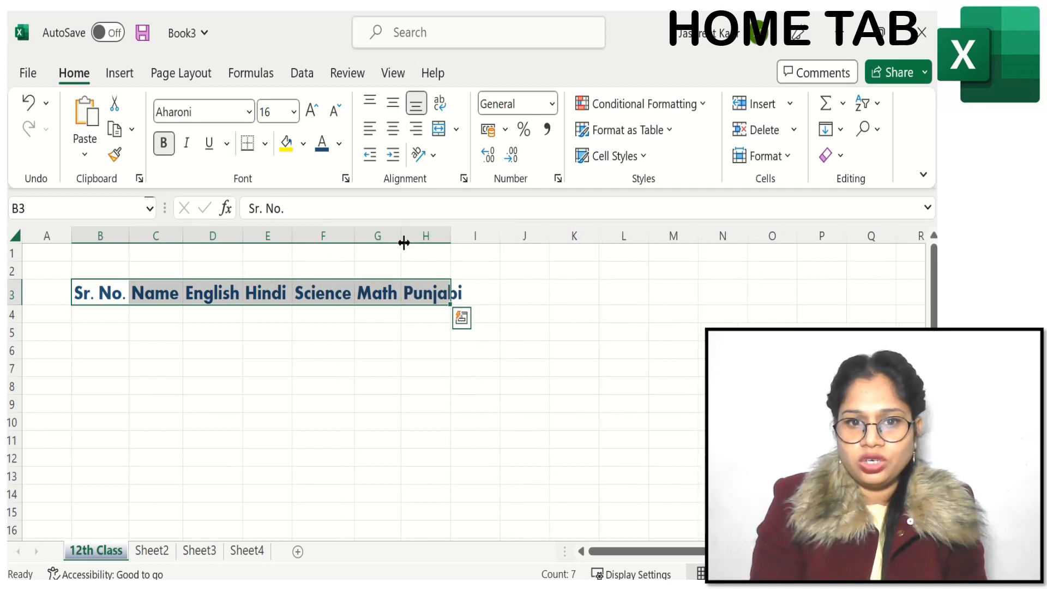
double_click(449, 238)
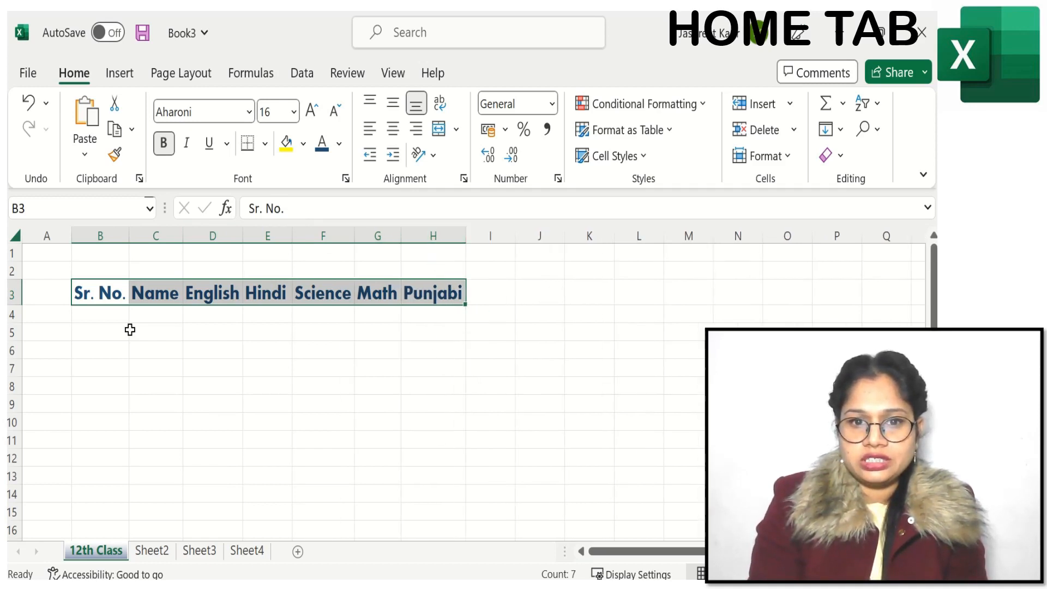
left_click(241, 388)
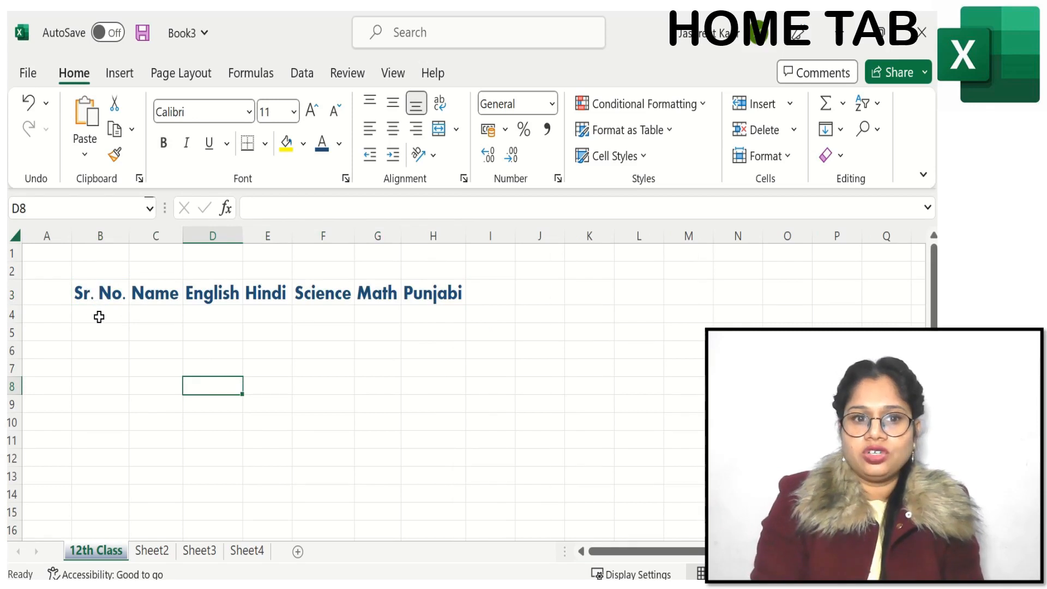
Step: Enter 1 as the first serial number in cell B4
left_click(100, 317)
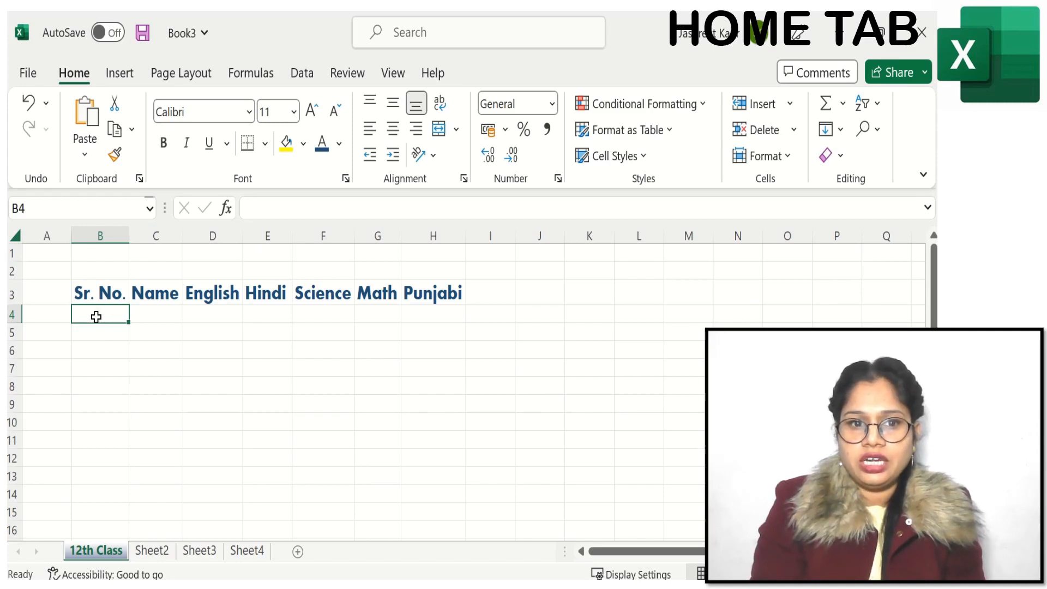
type("1")
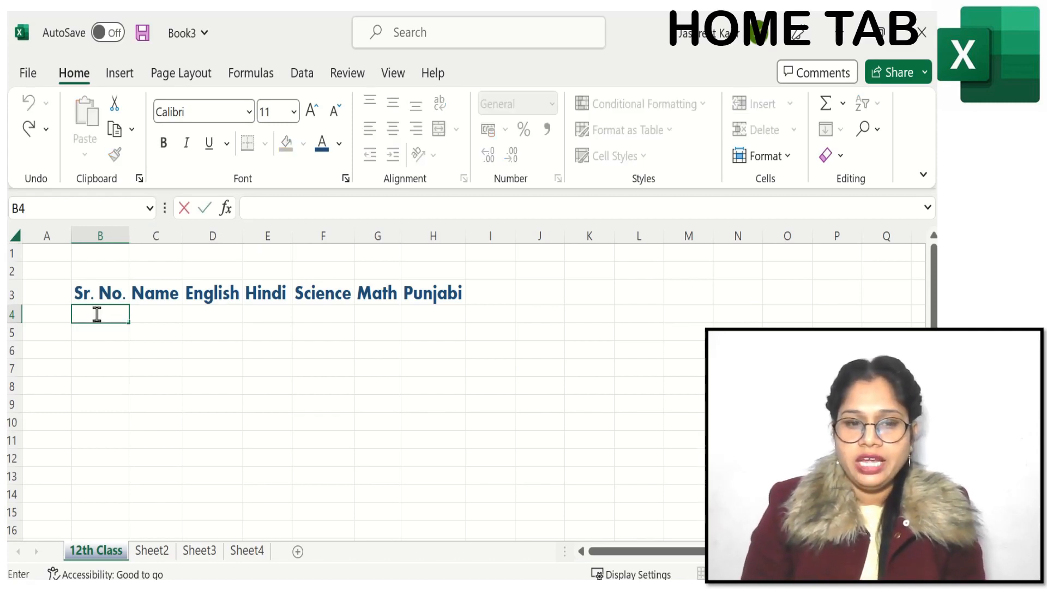
key("Return")
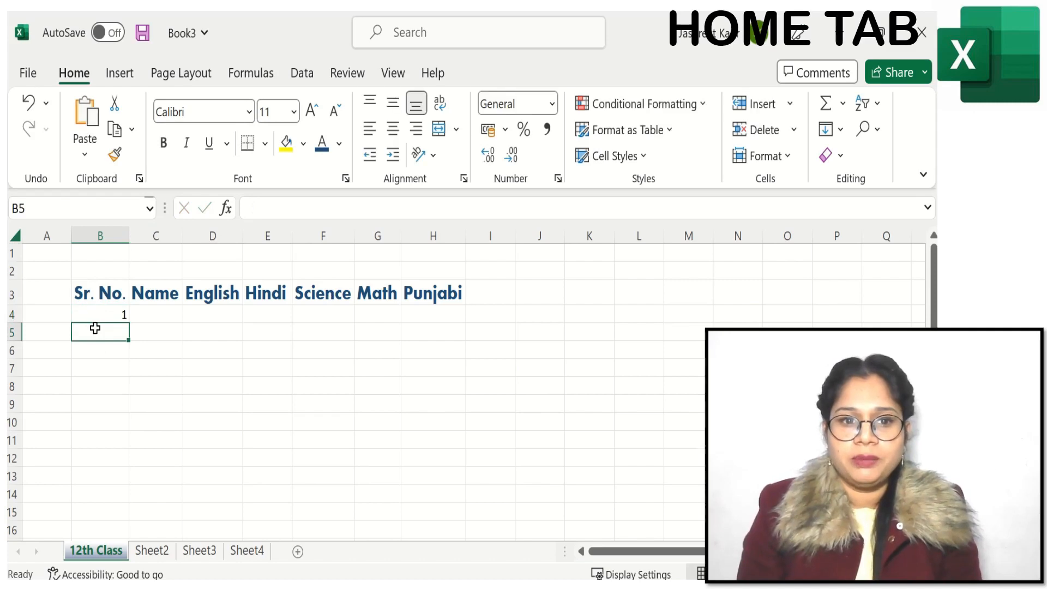
Step: Try filling the value 2 from cell B5 down to B12, and clear the filled cells
type("2")
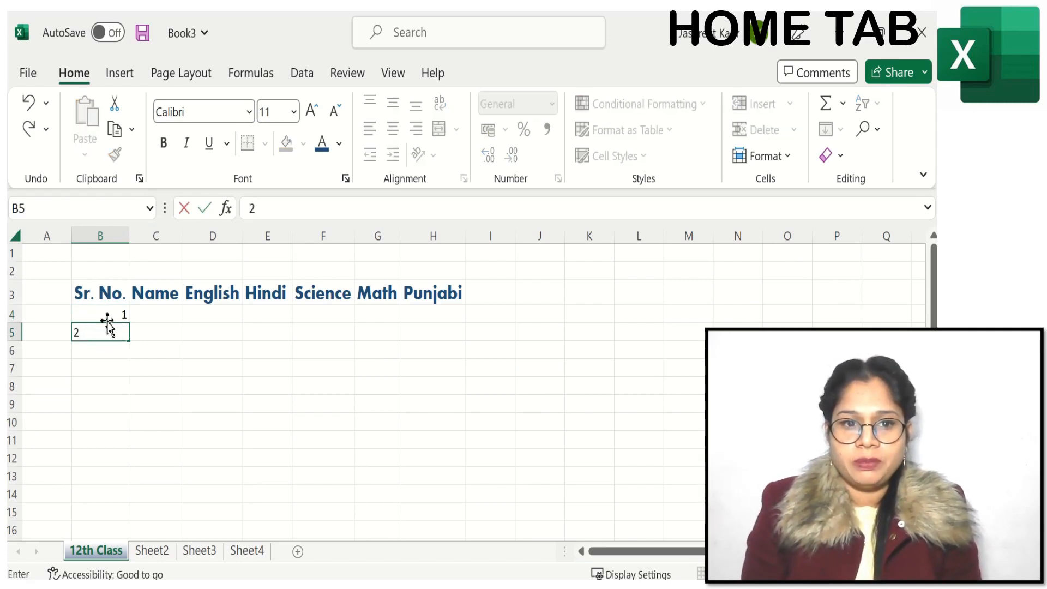
left_click(129, 340)
left_click_drag(130, 341, 128, 467)
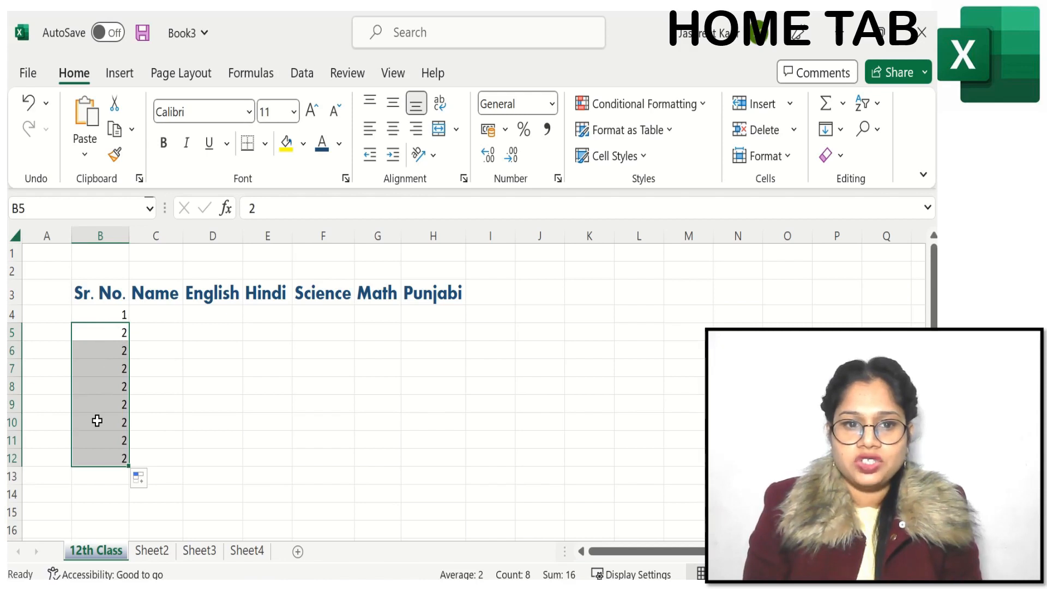
key("Delete")
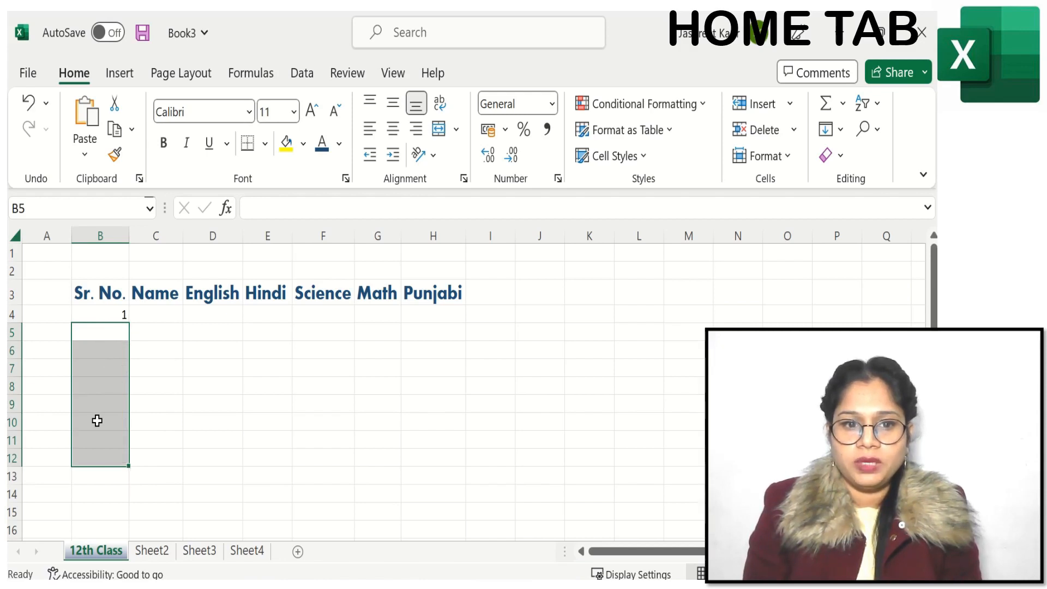
Step: Enter 2 in cell B5 and fill the series from B4:B5 down to B15 to number the rows 1 to 12
left_click(106, 317)
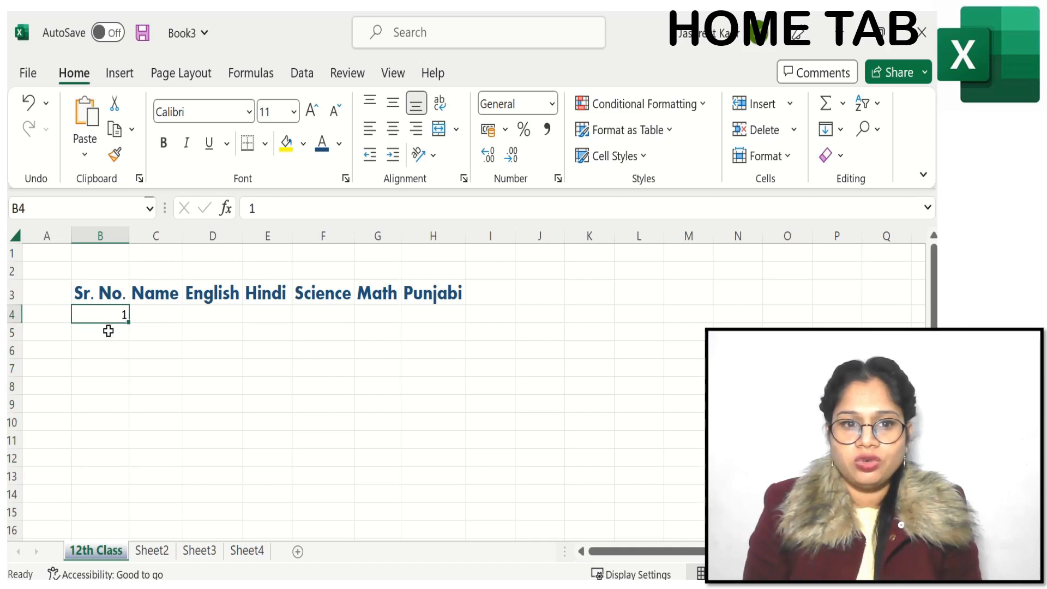
double_click(108, 331)
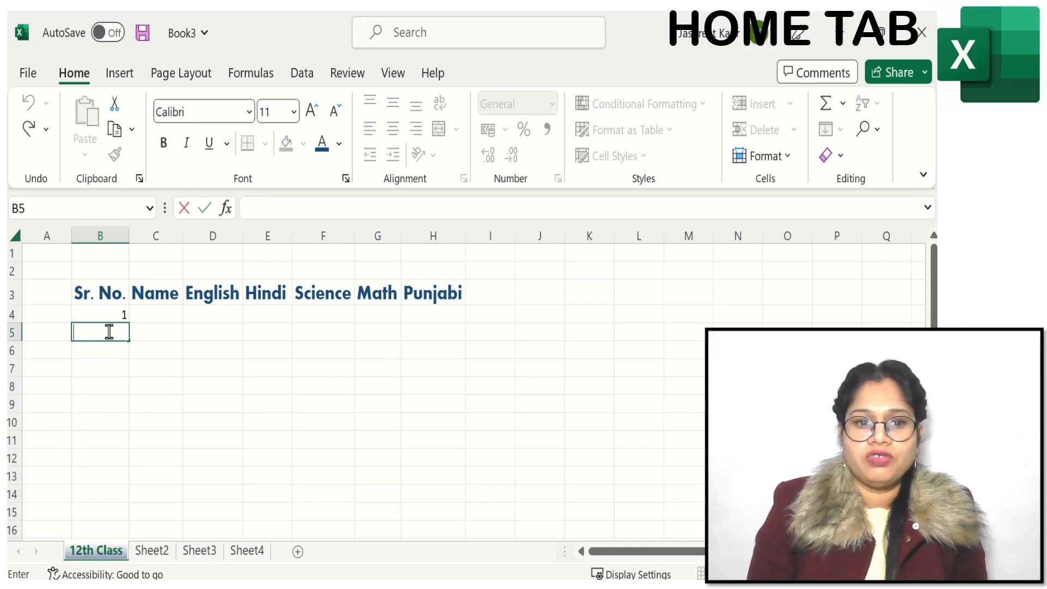
type("2")
left_click(213, 334)
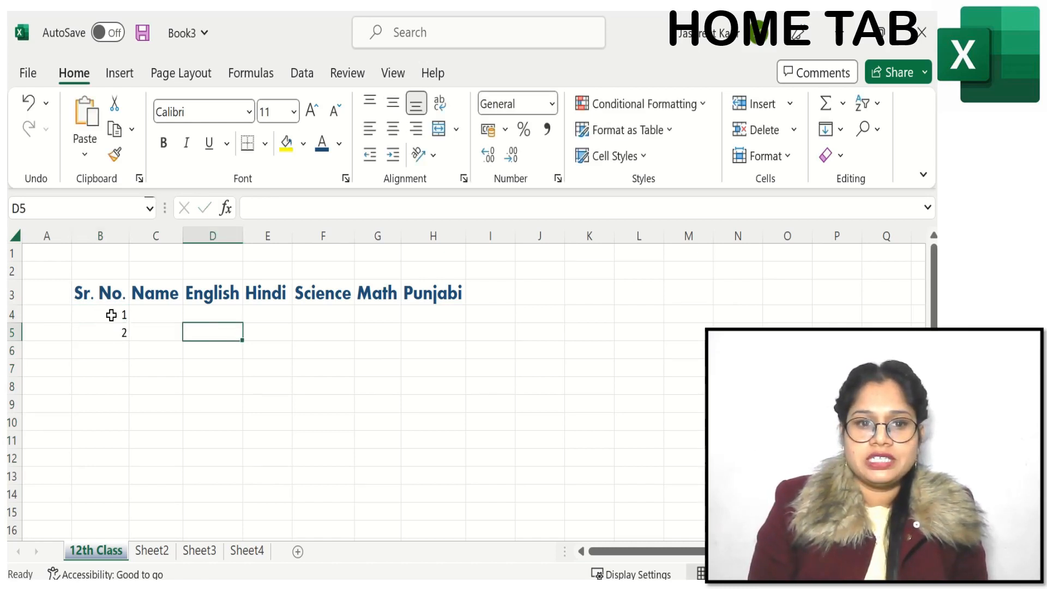
left_click_drag(111, 315, 110, 341)
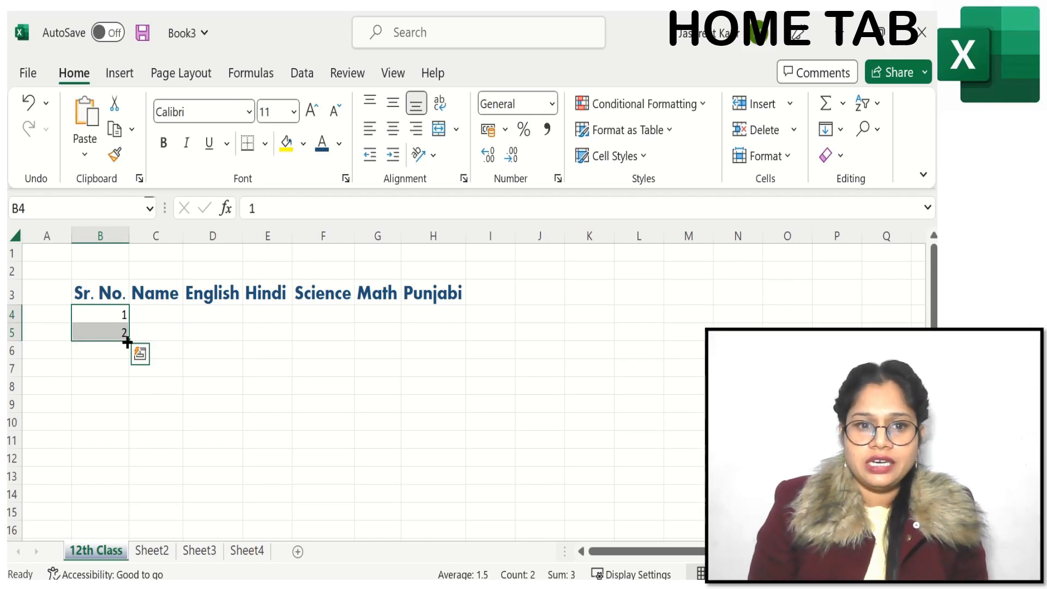
left_click_drag(127, 342, 126, 513)
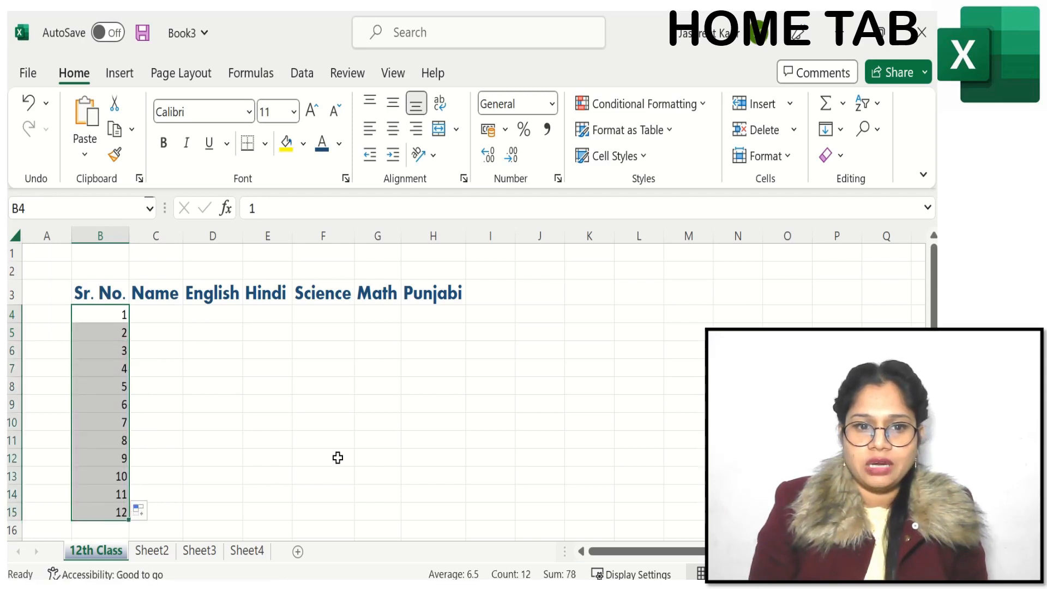
Step: Extend the serial number series from cells B14:B15 down to B23 to number the rows up to 20
left_click_drag(933, 316, 933, 321)
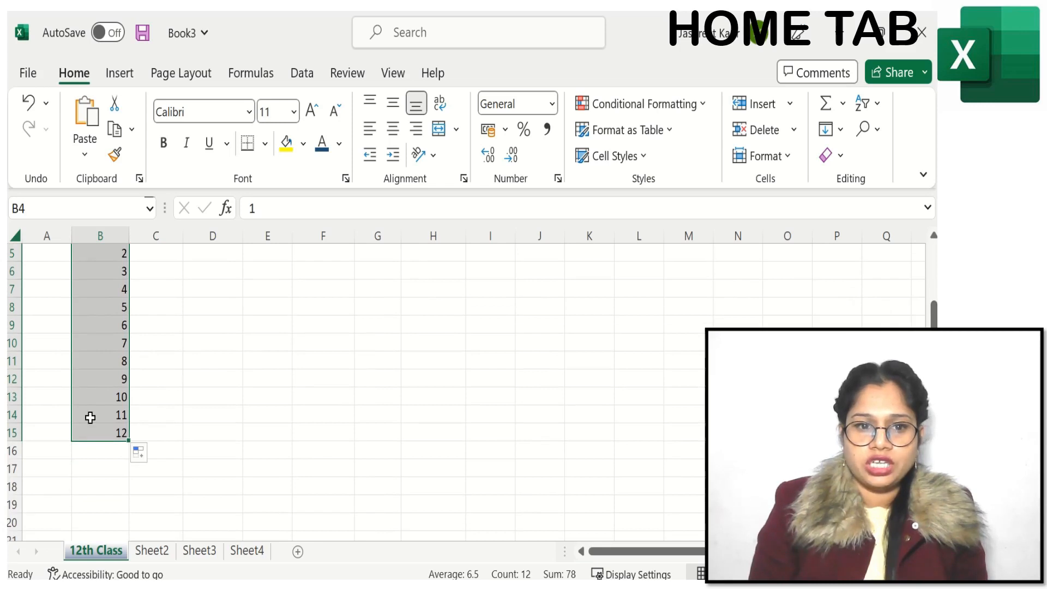
left_click(109, 432)
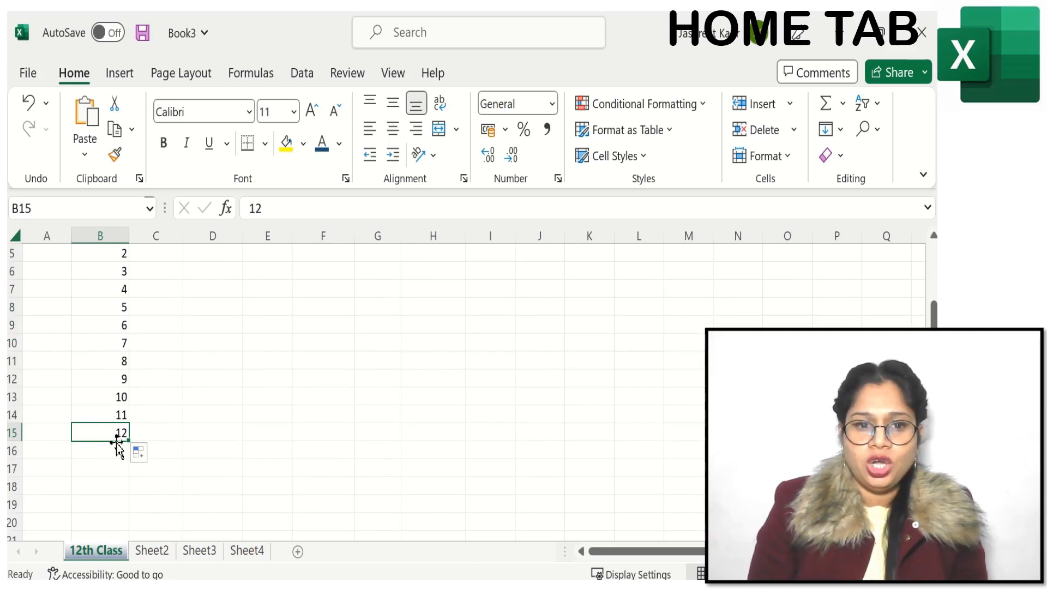
left_click(108, 415)
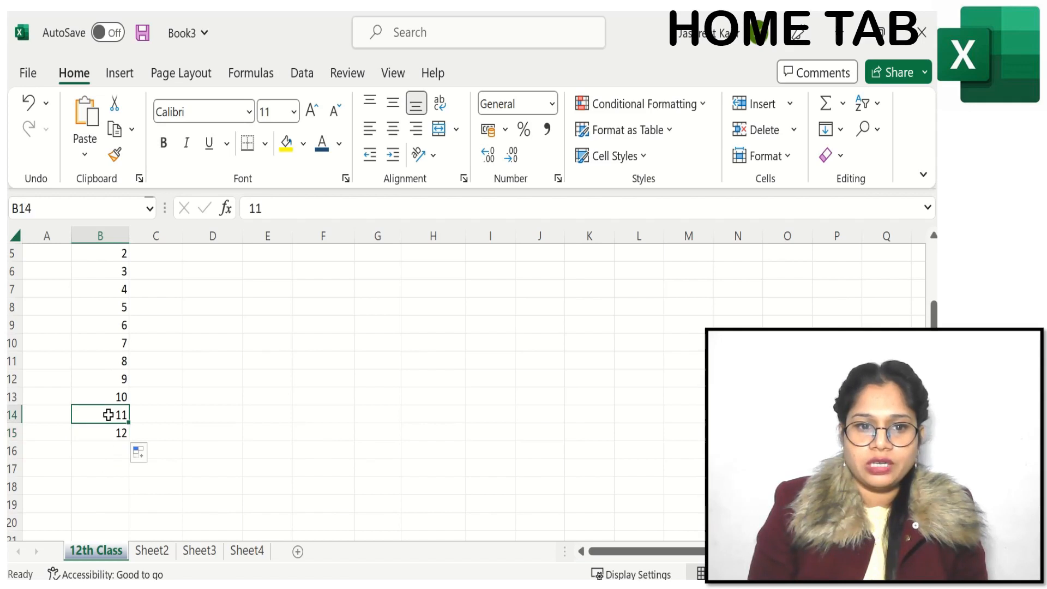
left_click_drag(108, 415, 107, 430)
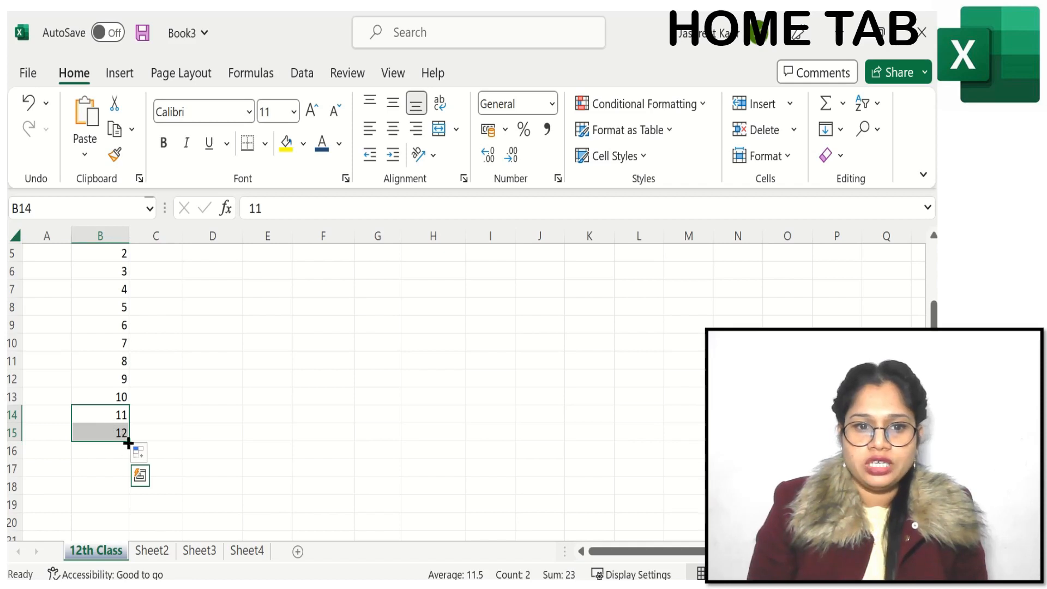
left_click_drag(128, 443, 124, 511)
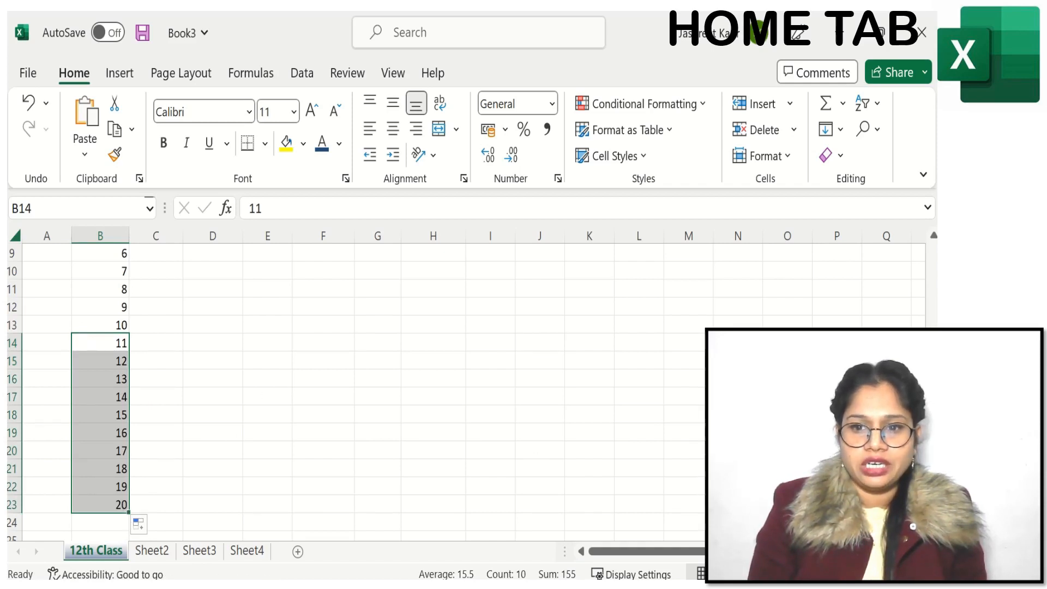
scroll(213, 381, "up", 3)
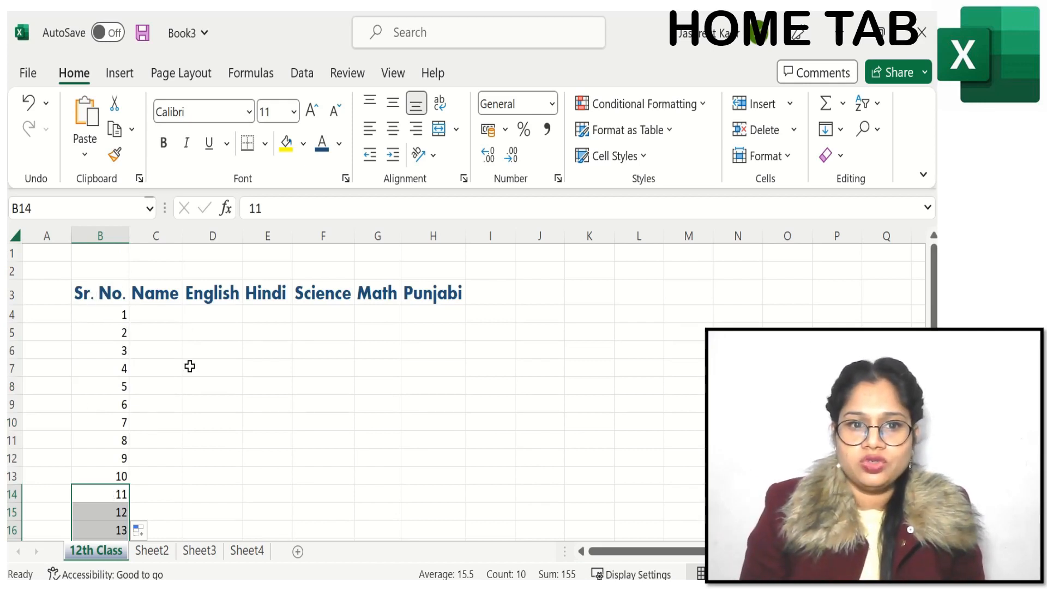
left_click(522, 332)
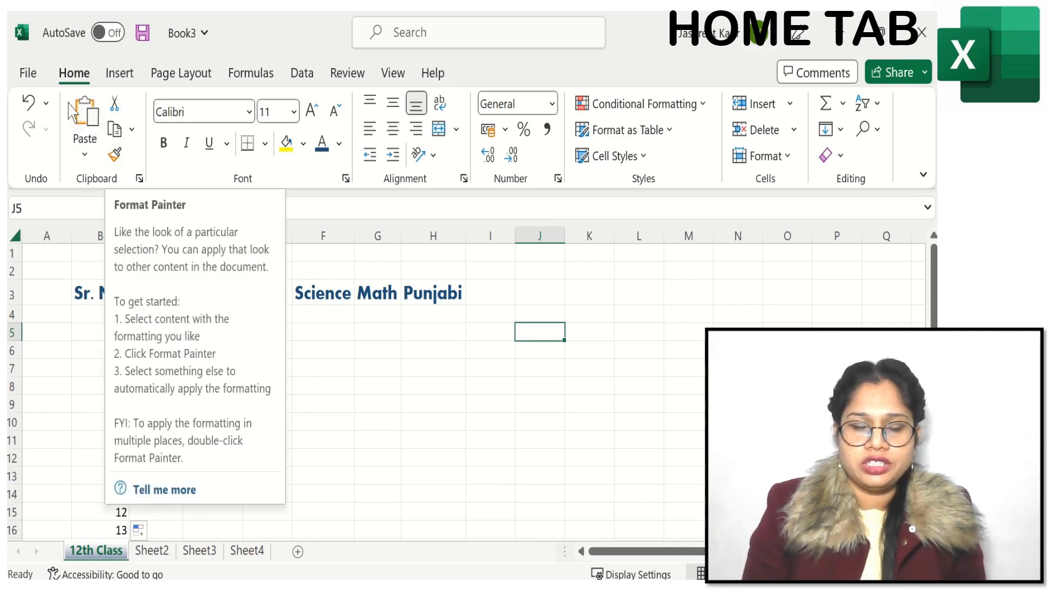
Step: Cut the Punjabi header from H3, paste it into L5 and AutoFit column L to it
left_click(431, 293)
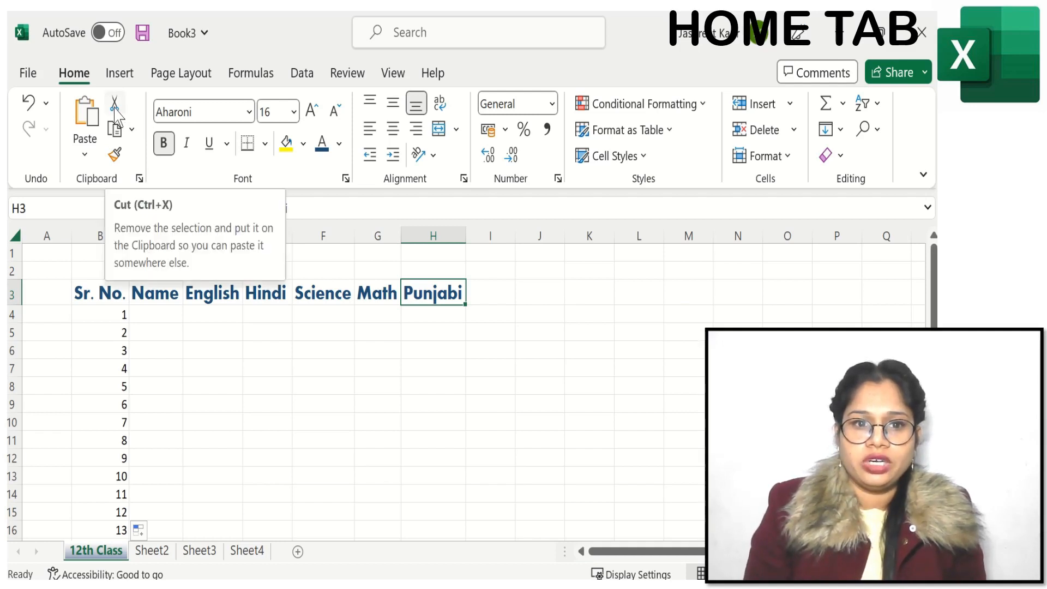
left_click(116, 108)
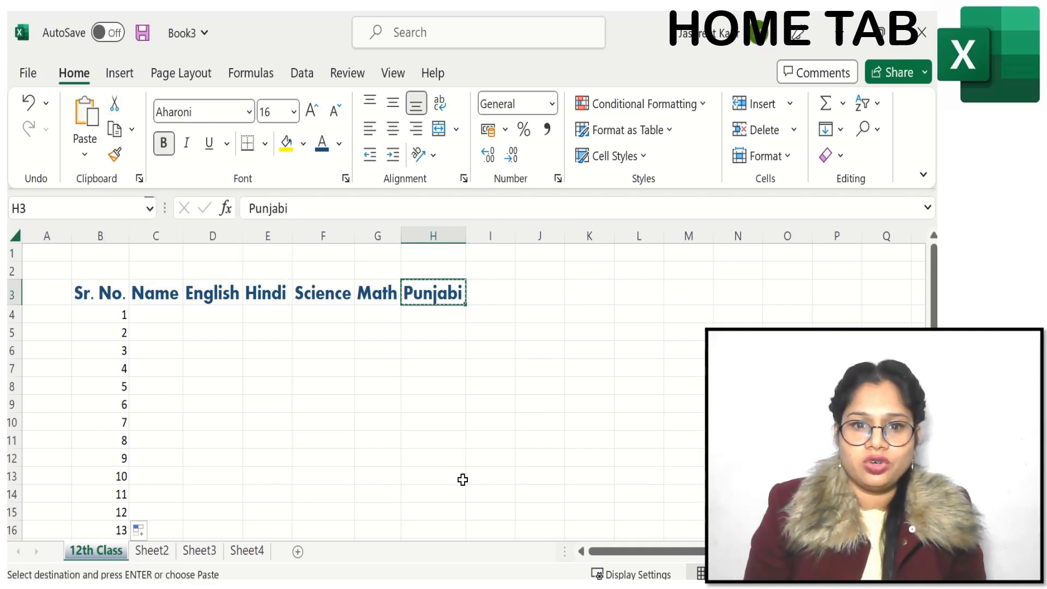
left_click(652, 332)
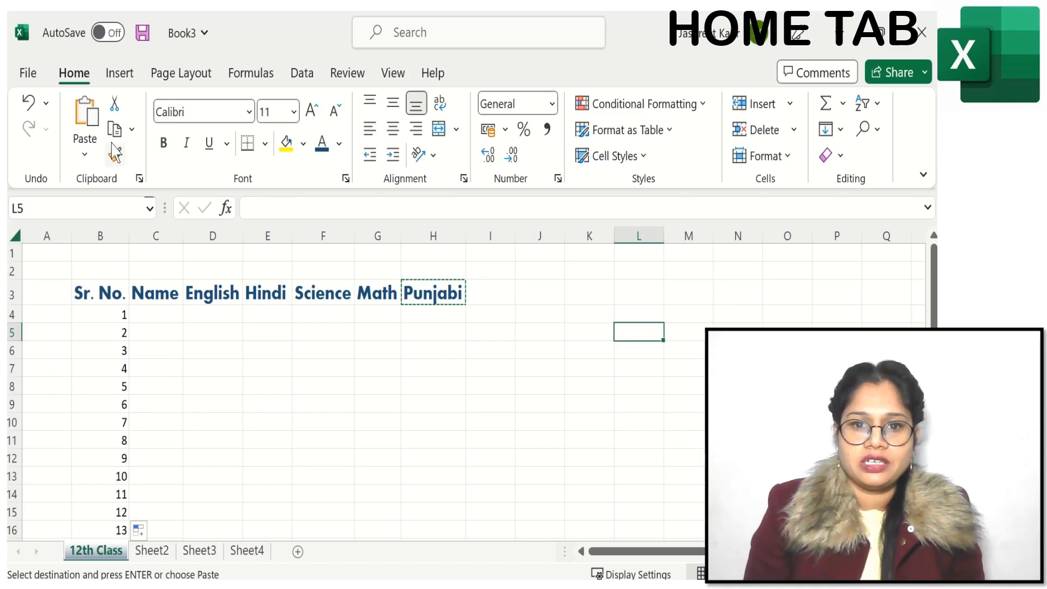
left_click(87, 117)
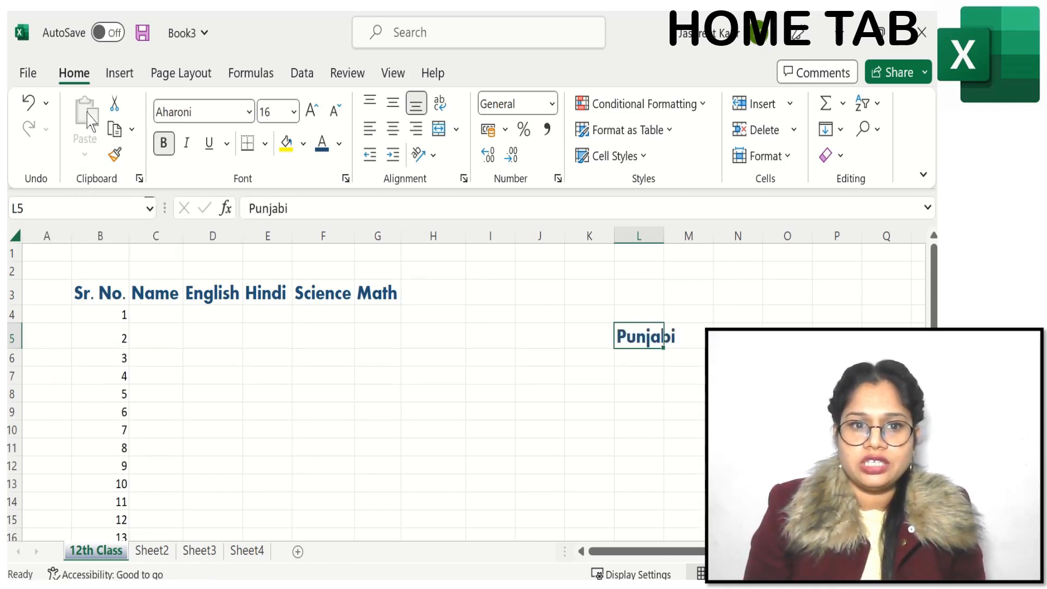
double_click(662, 240)
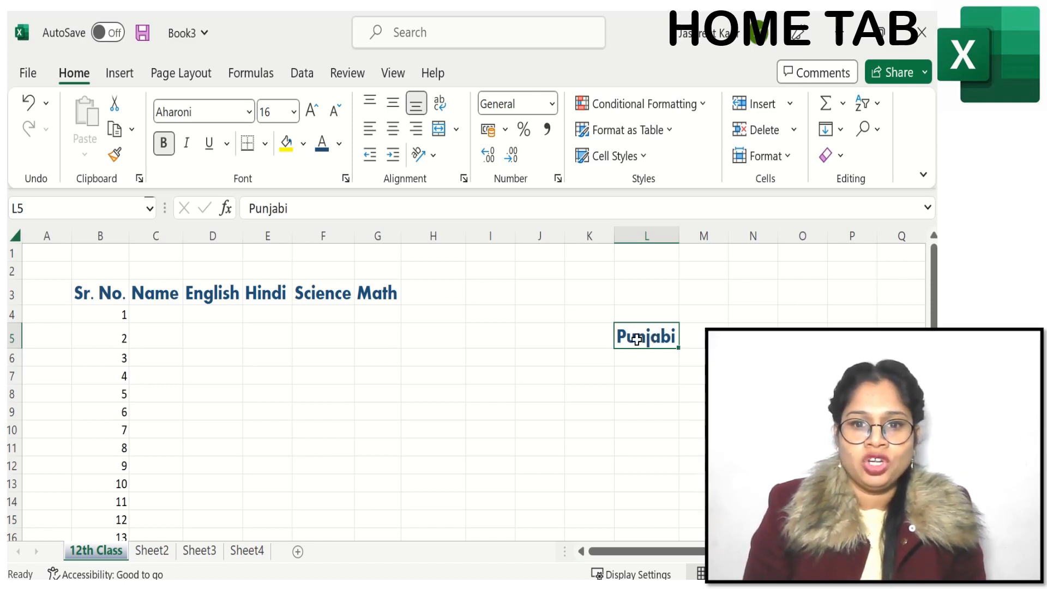
Step: Copy the Punjabi header from L5 and paste it into H3
left_click(115, 129)
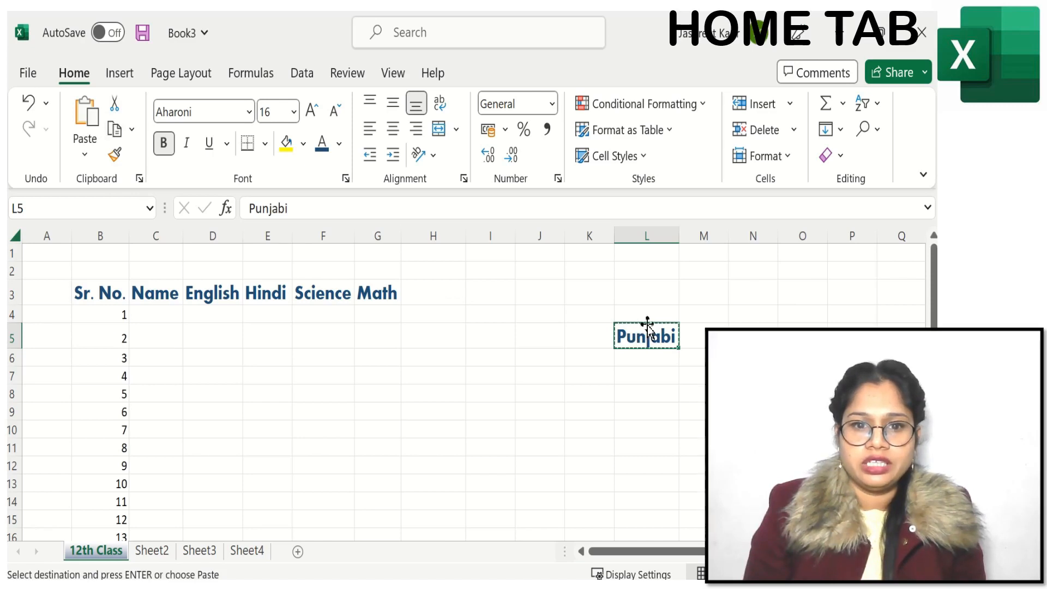
left_click(441, 301)
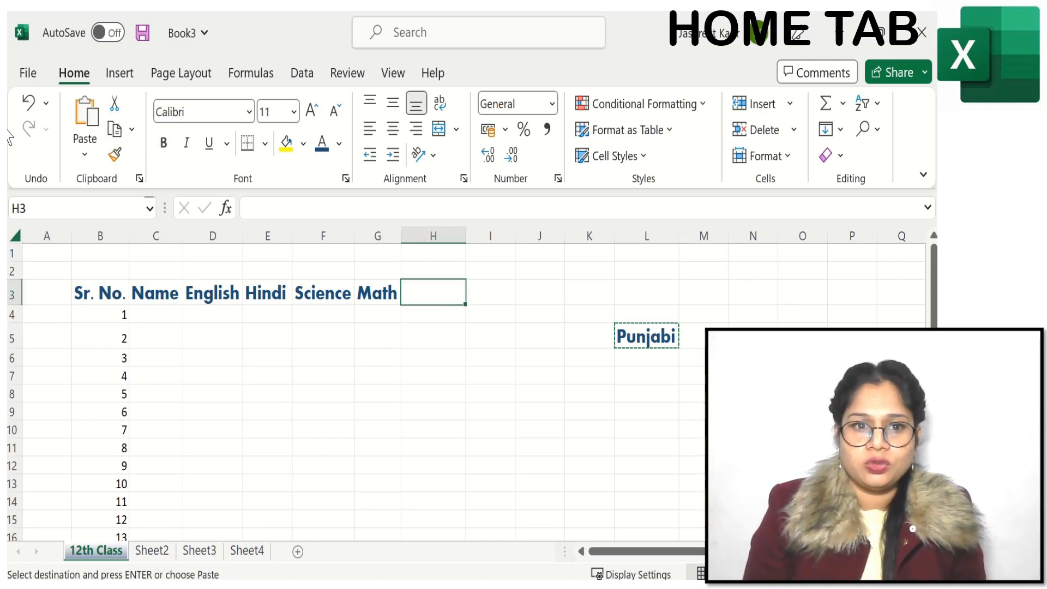
left_click(85, 117)
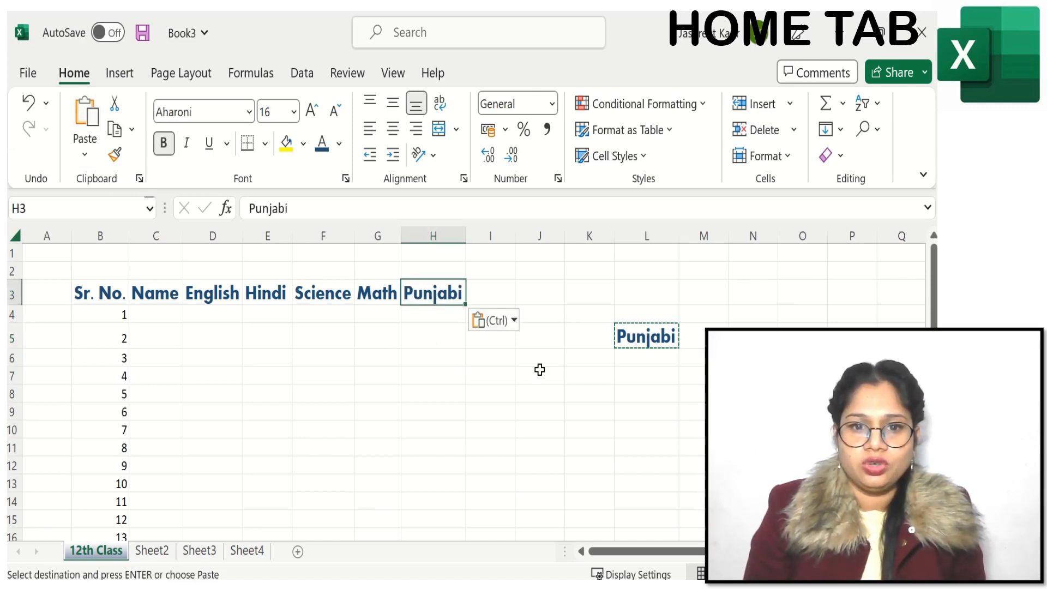
left_click(660, 338)
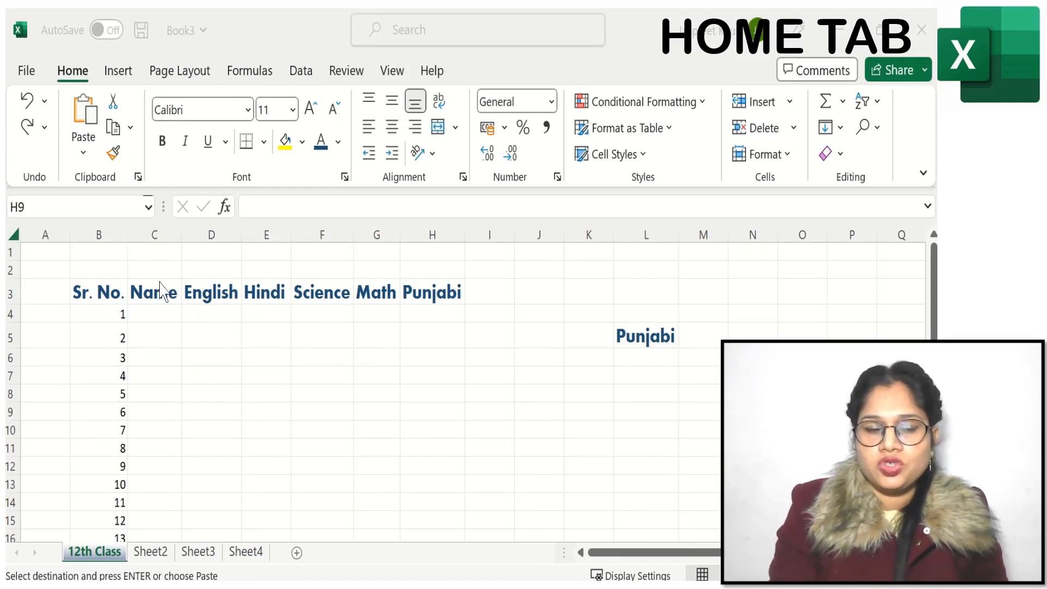
Step: Apply the formatting of the Name header in C3 to serial numbers B5:B10 with Format Painter
left_click(140, 296)
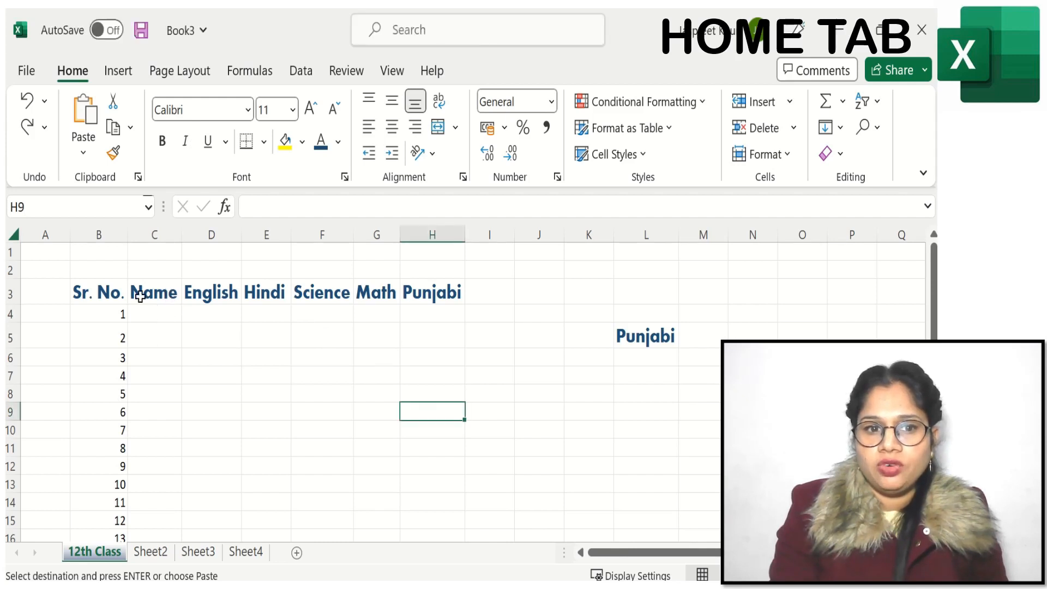
left_click(140, 291)
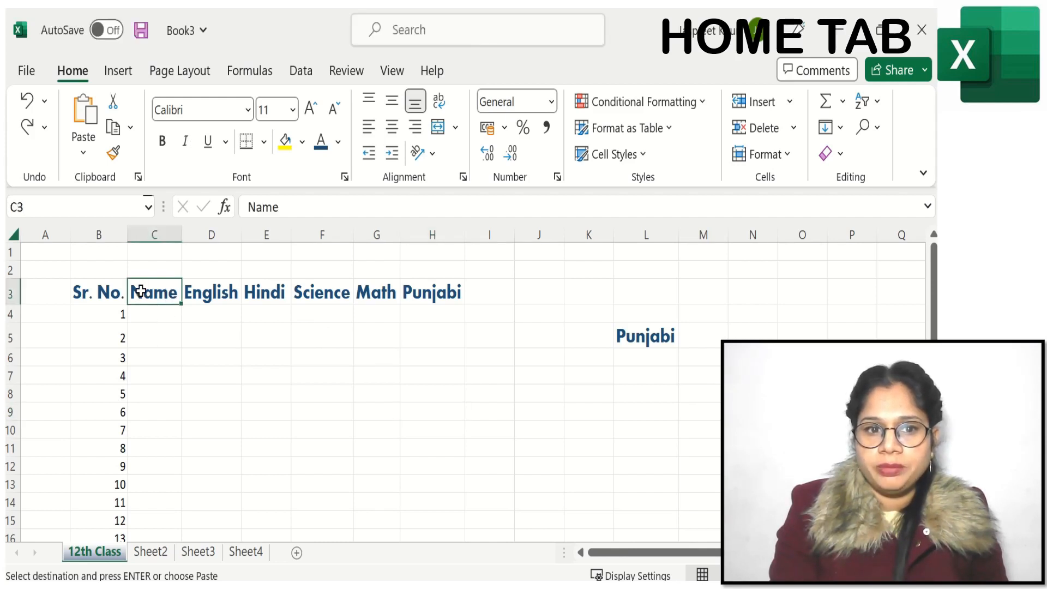
left_click(113, 154)
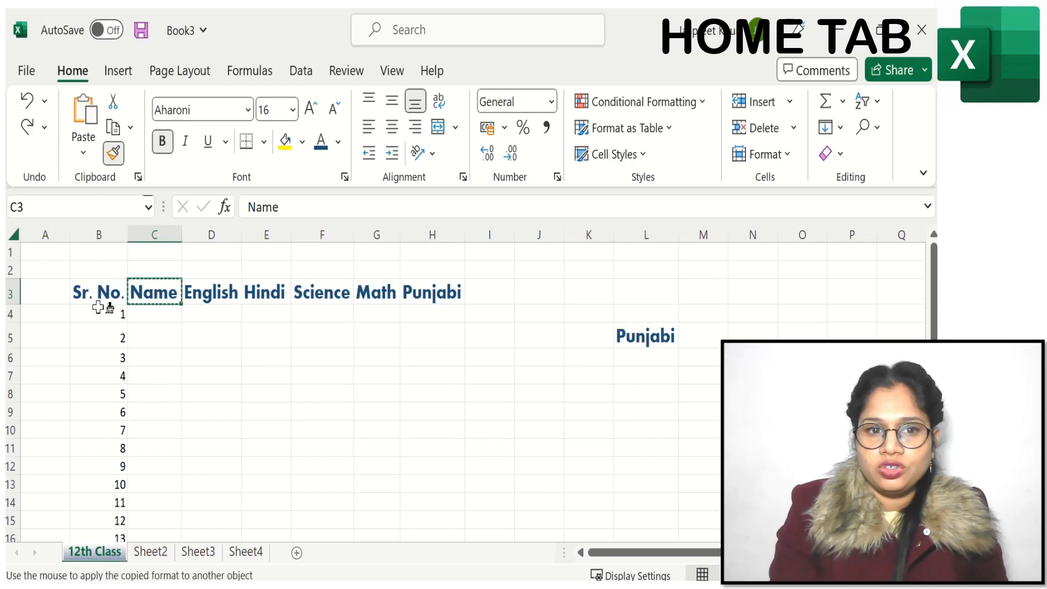
left_click(96, 334)
left_click_drag(95, 335, 95, 431)
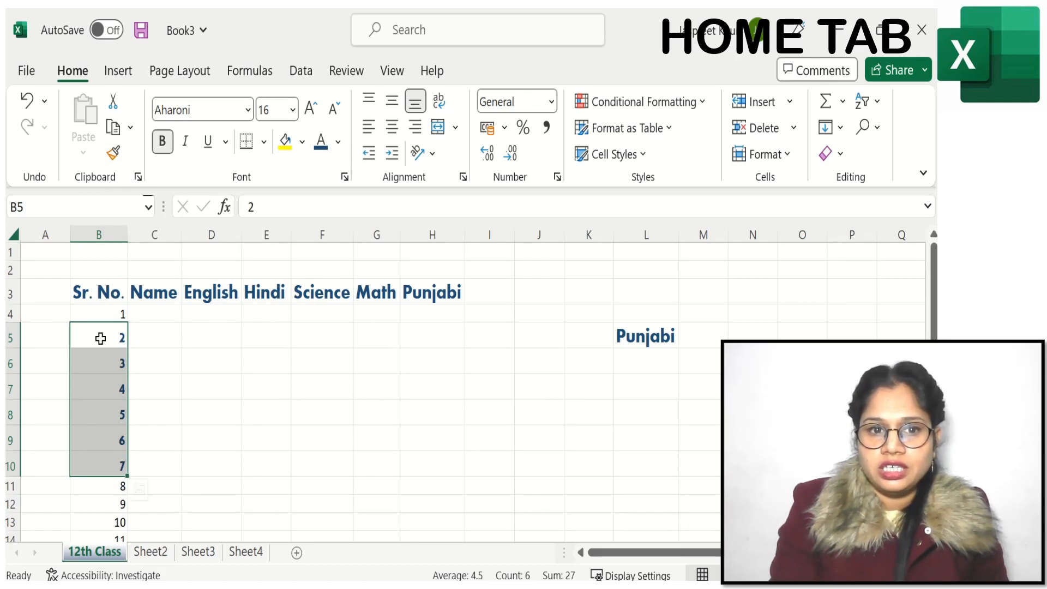
Step: Undo the format painting and the header paste in H3, redo both, and undo both again
left_click(26, 104)
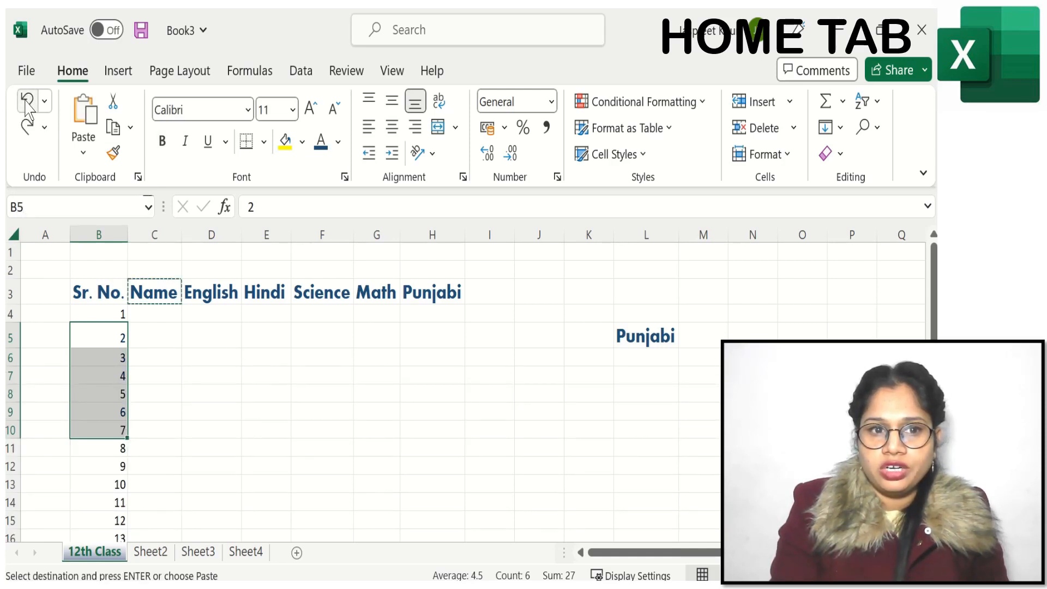
left_click(26, 104)
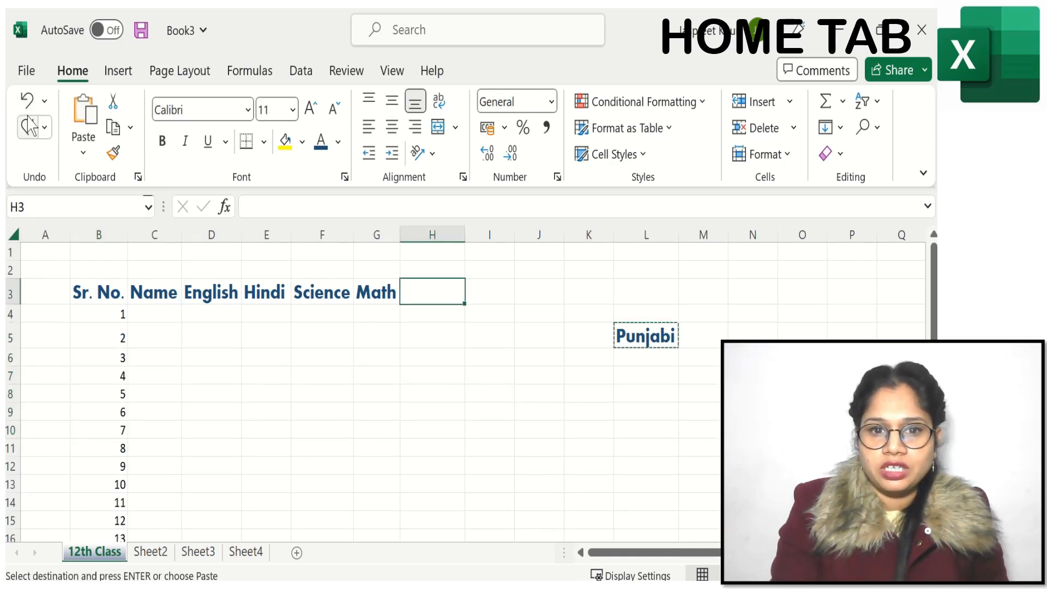
left_click(27, 127)
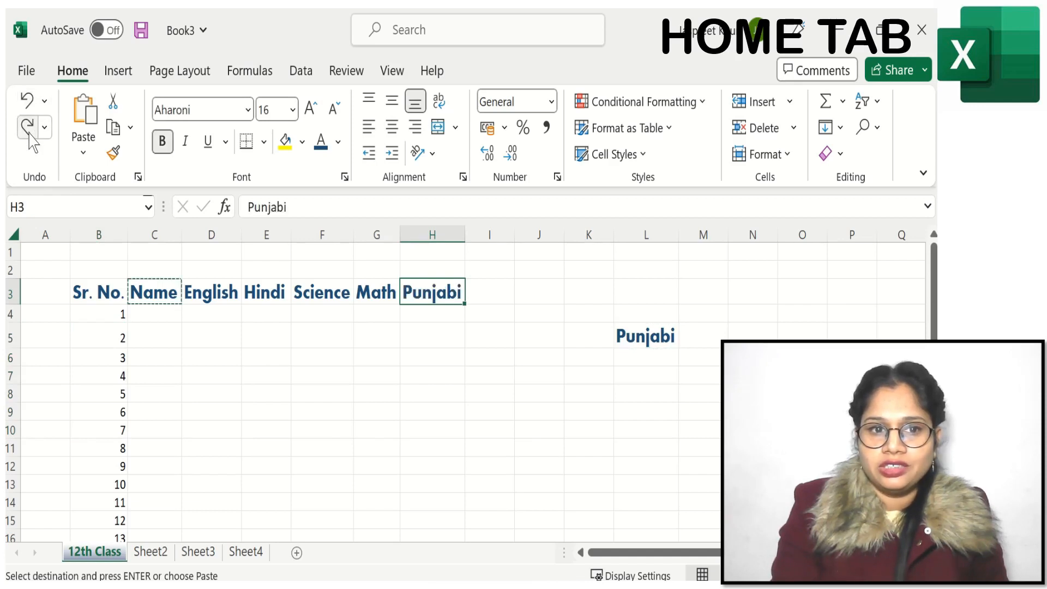
left_click(27, 128)
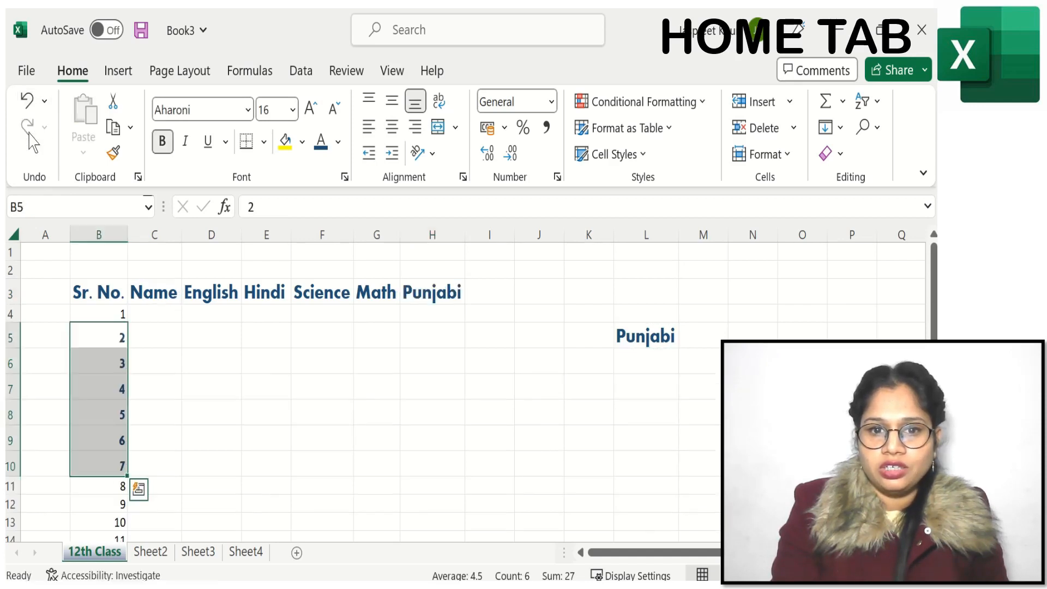
left_click(28, 103)
left_click(27, 103)
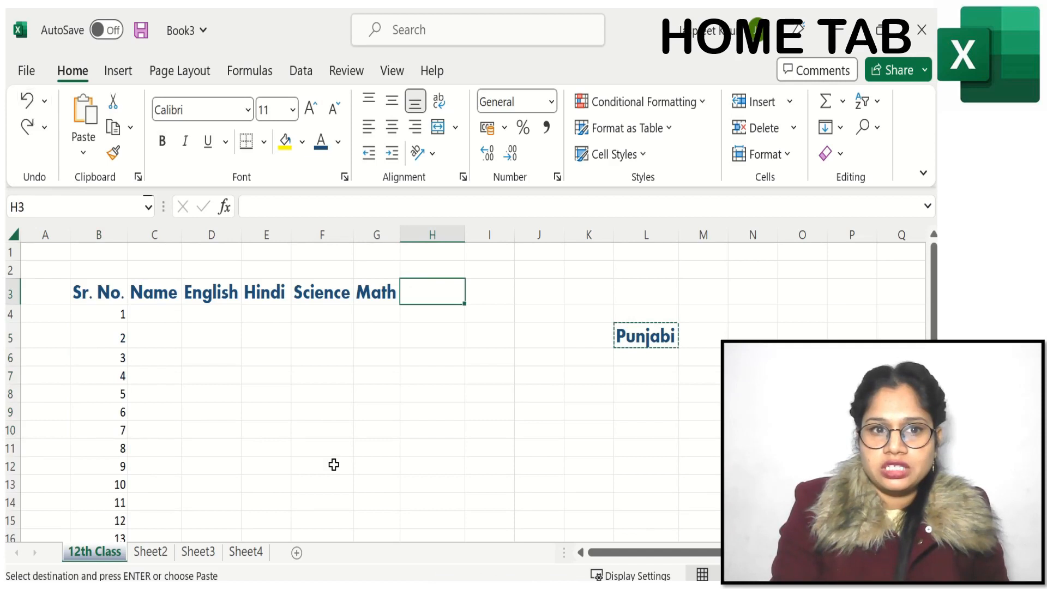
Step: Cut the Punjabi header from L5 and paste it back into H3 after Math
mouse_move(635, 341)
left_mouse_down()
mouse_move(432, 312)
mouse_move(636, 334)
left_mouse_up()
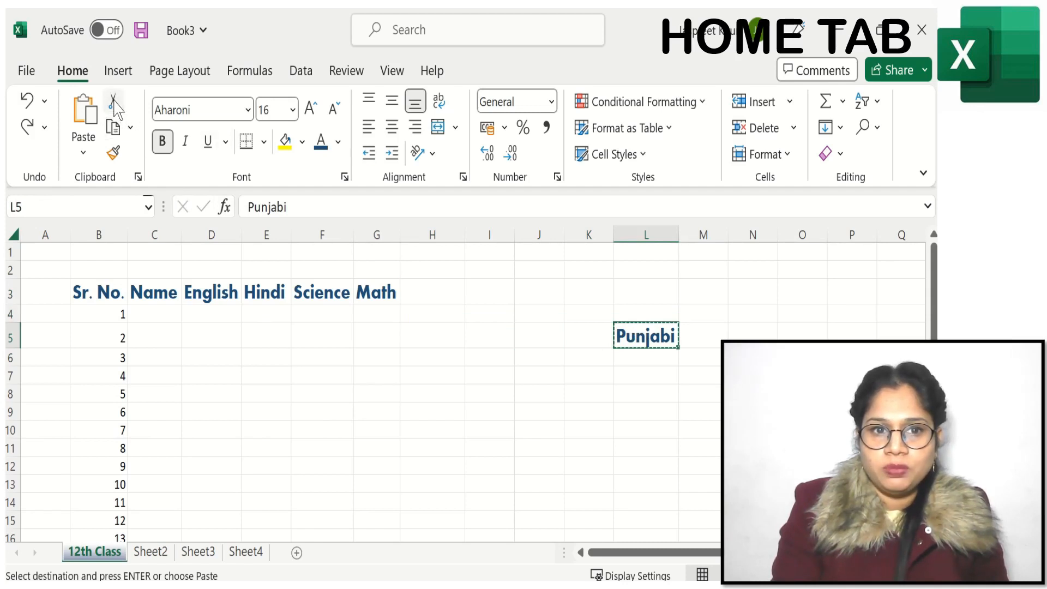
left_click(428, 293)
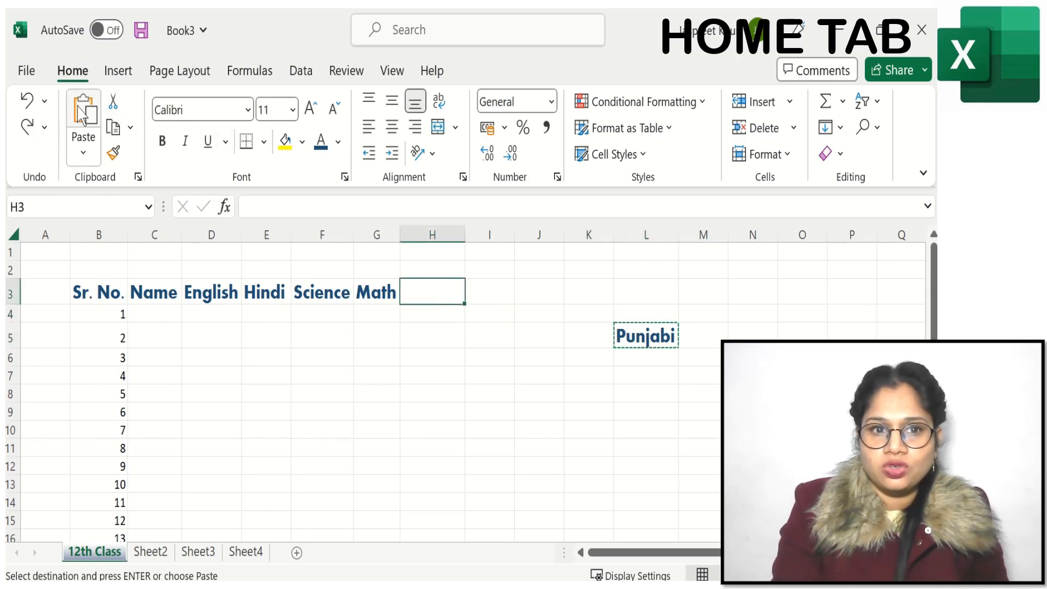
left_click(102, 131)
left_click(488, 341)
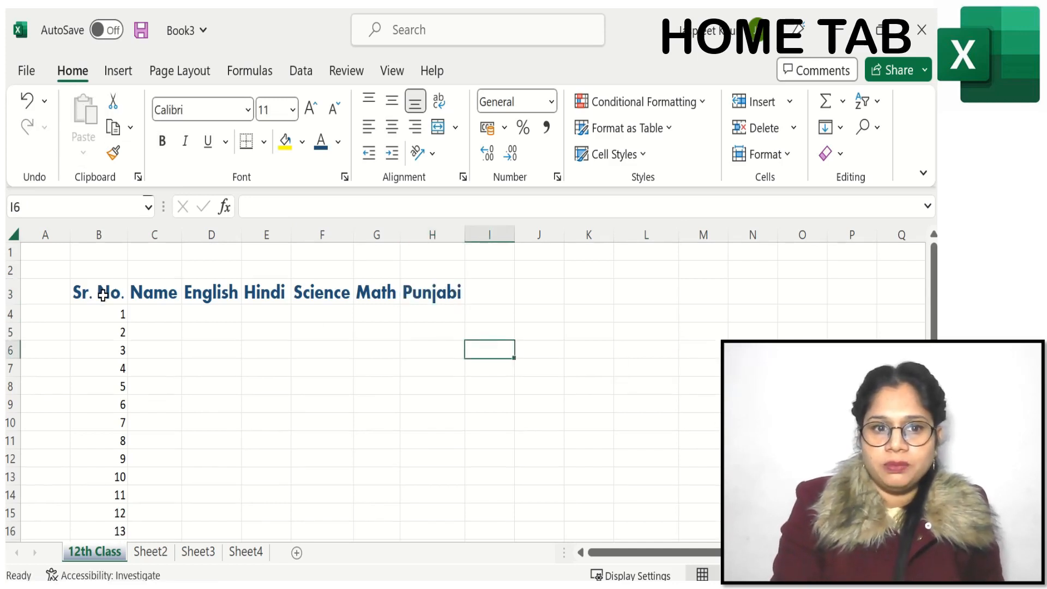
Step: Check how the table looks in the print preview and return to the sheet
left_click(26, 70)
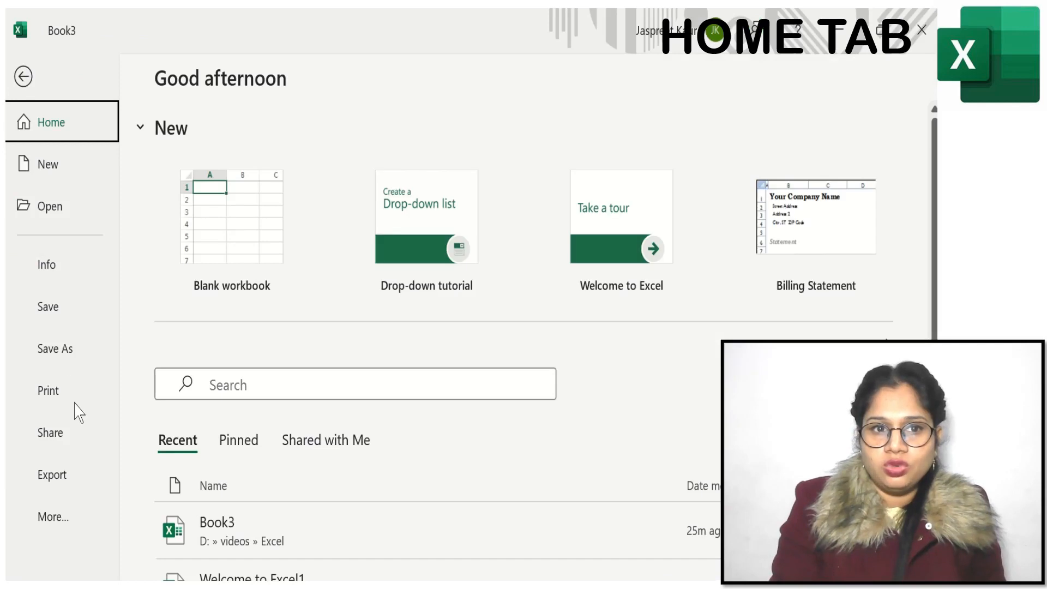
left_click(53, 401)
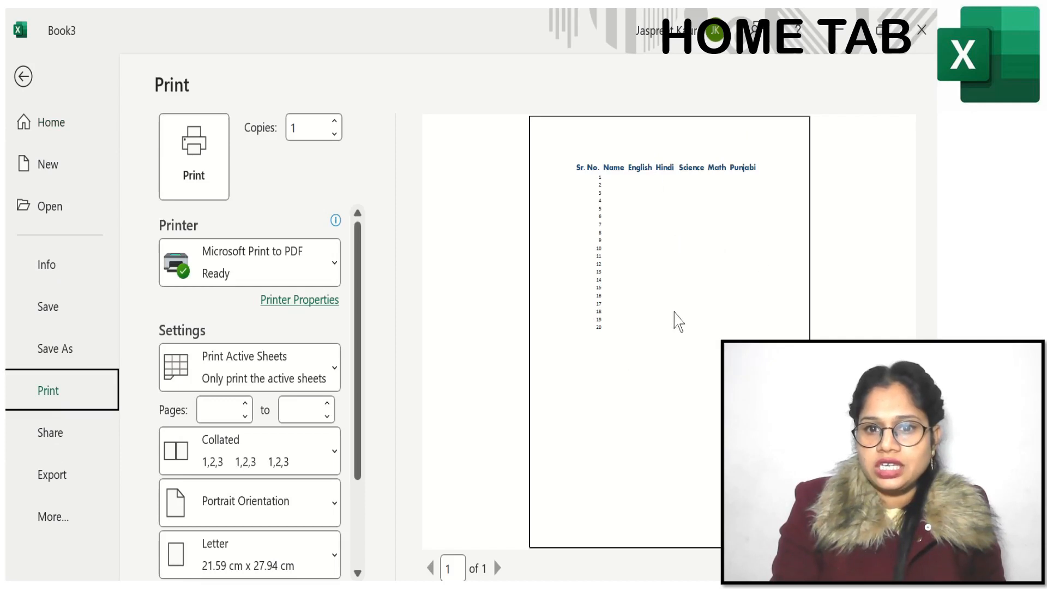
left_click(23, 77)
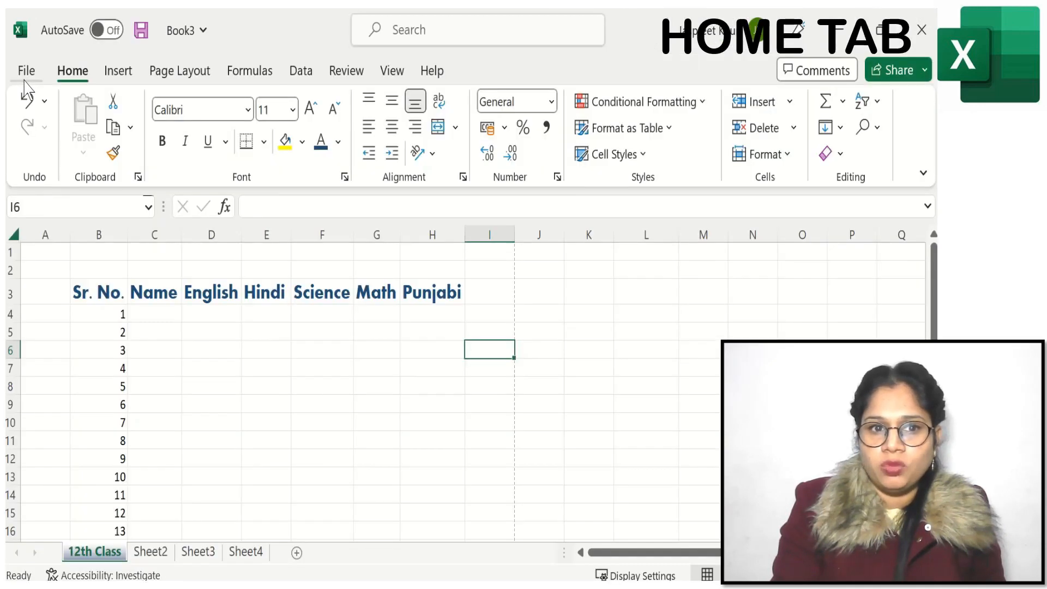
Step: Apply All Borders to the table range B3:H23
left_click(97, 290)
left_click_drag(97, 290, 430, 574)
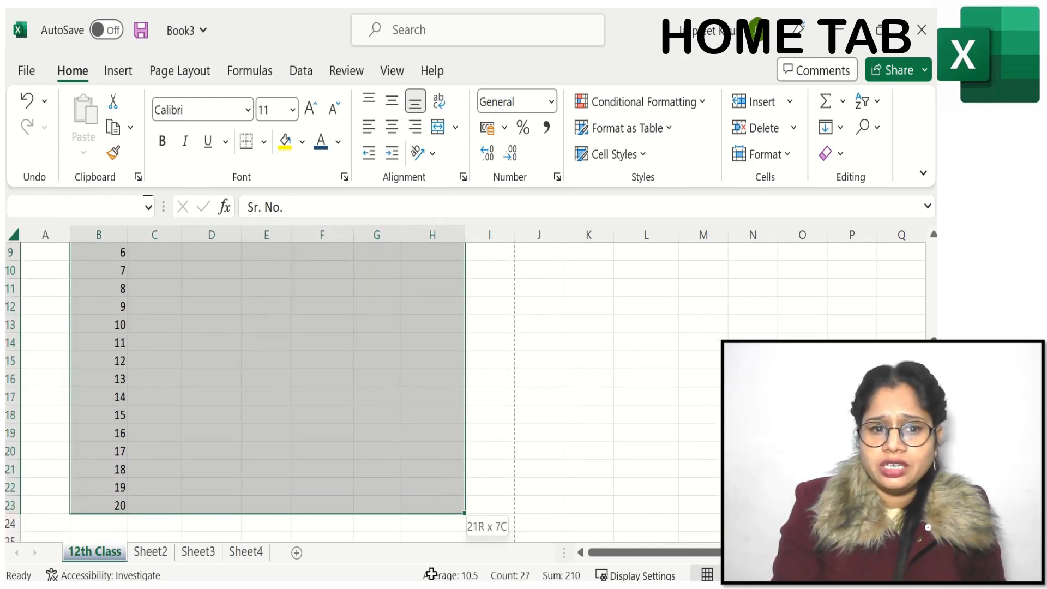
left_click_drag(429, 508, 428, 508)
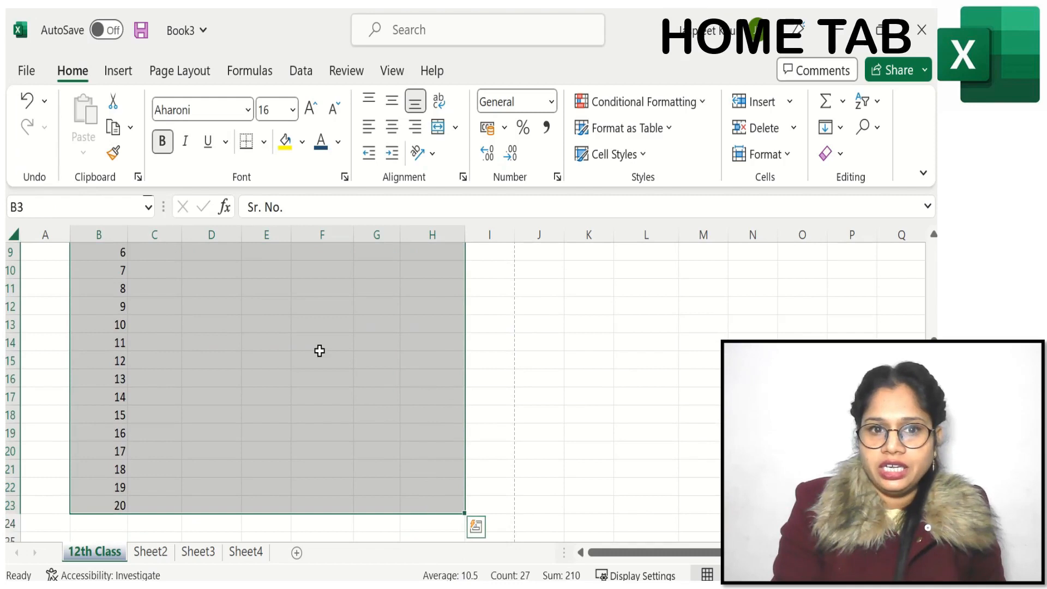
left_click(264, 143)
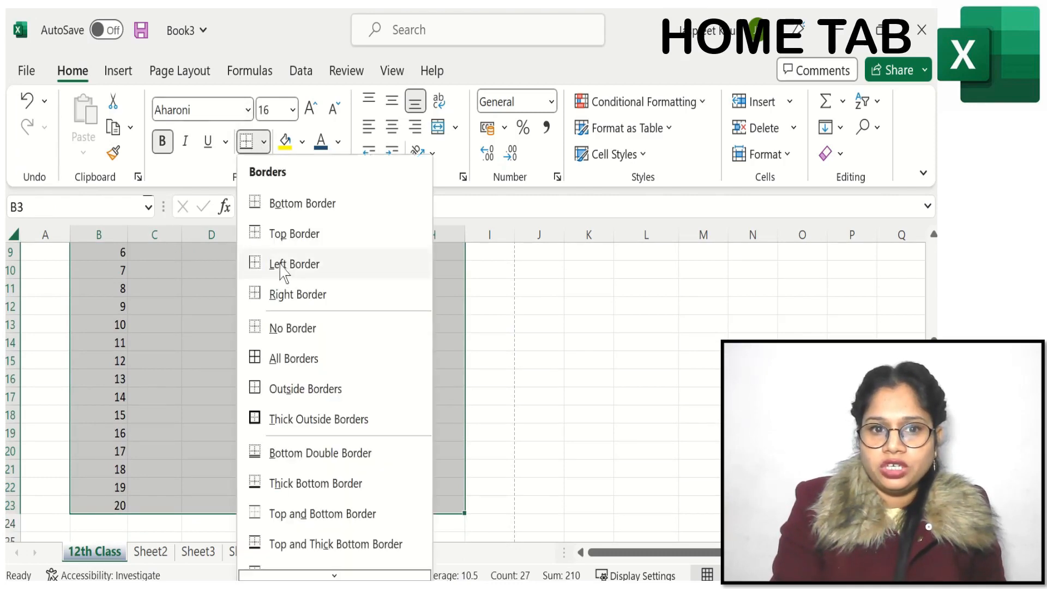
left_click(283, 358)
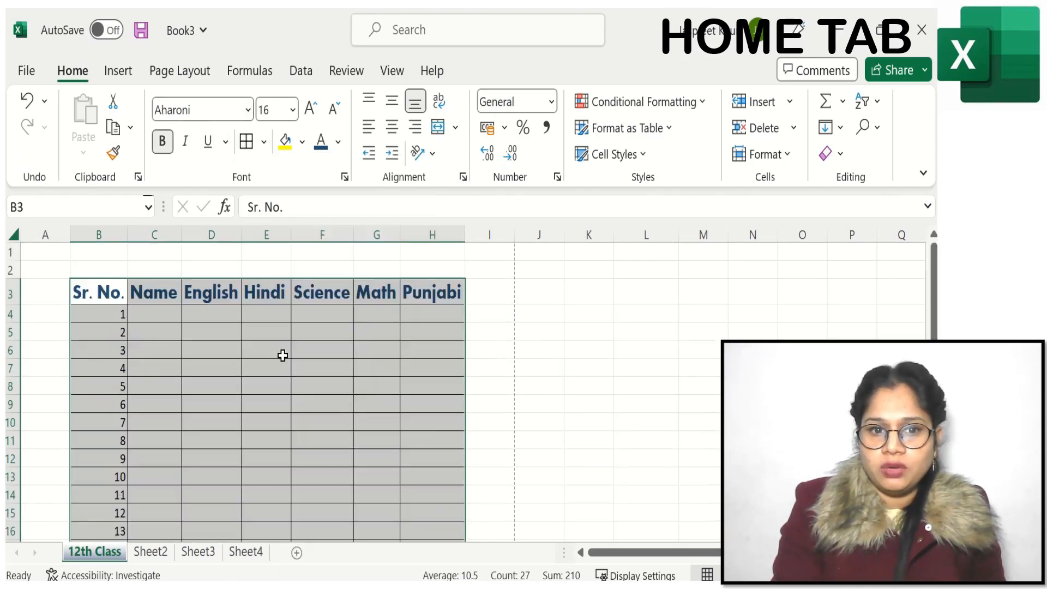
Step: Preview the bordered marks table as a printed page and return to the sheet
left_click(495, 339)
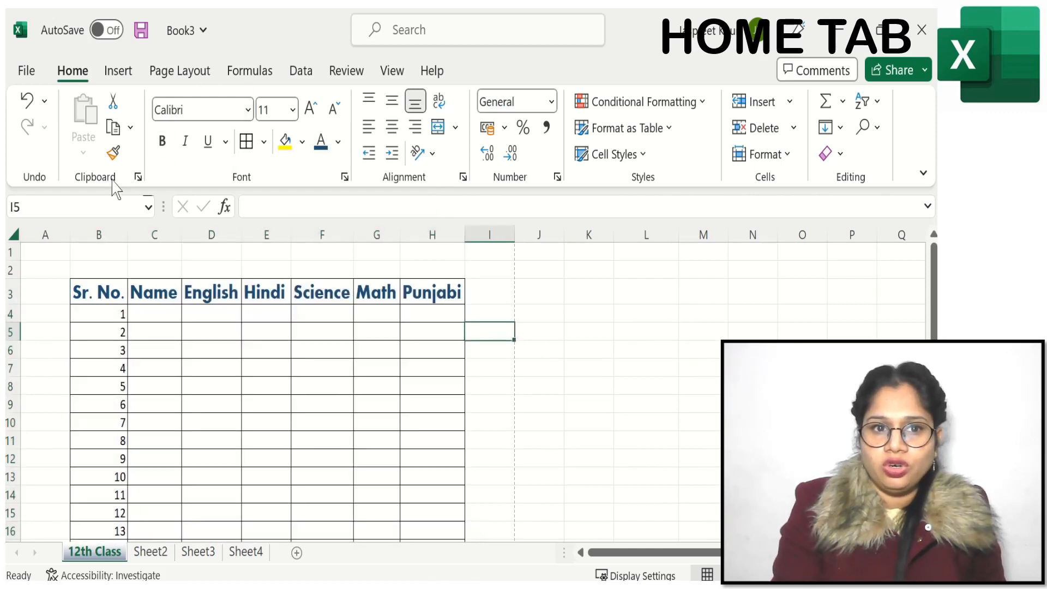
left_click(22, 73)
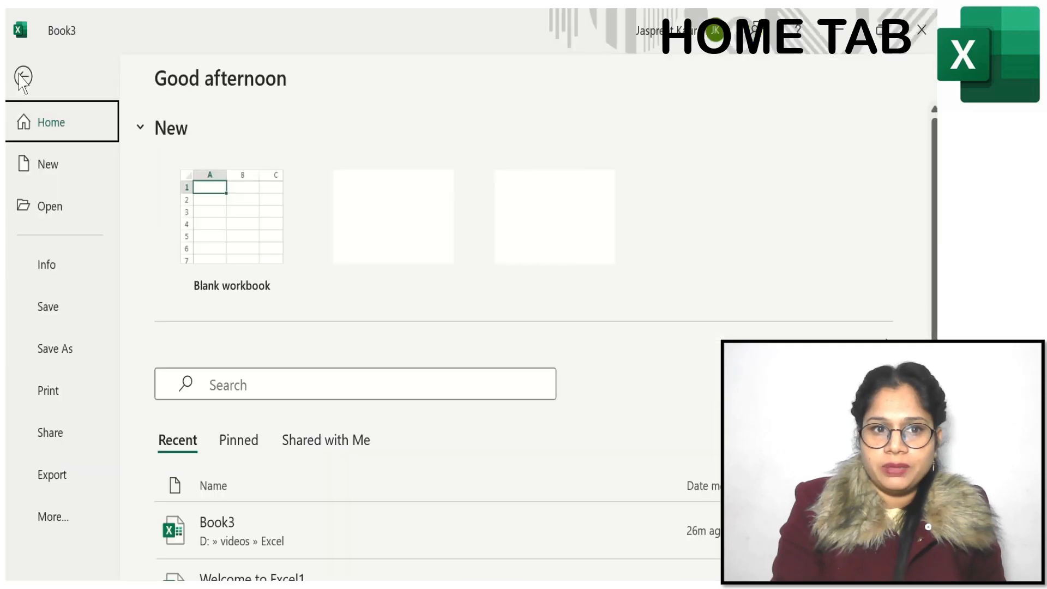
left_click(54, 401)
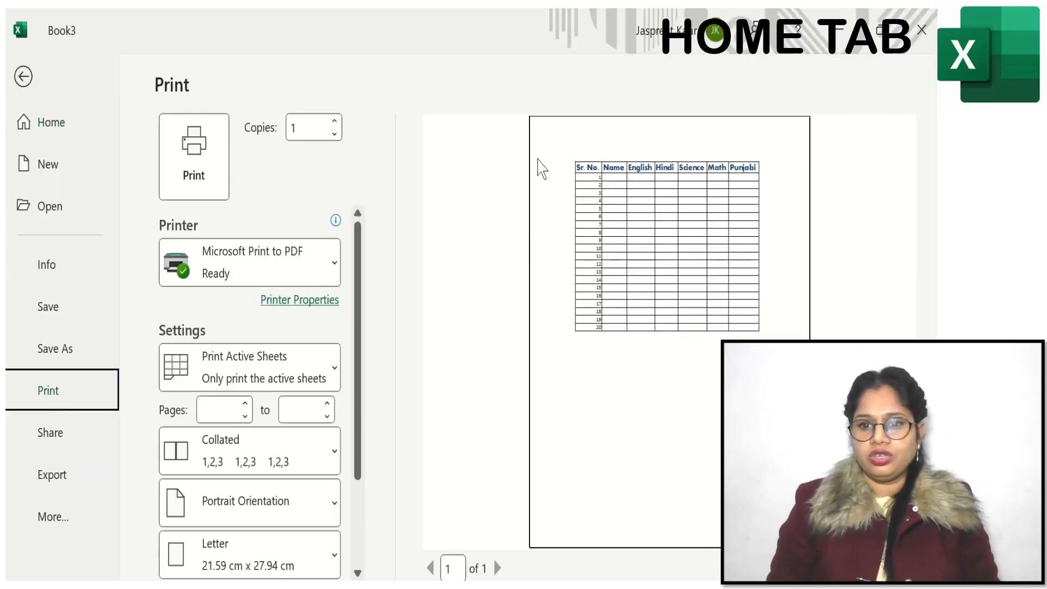
left_click(23, 76)
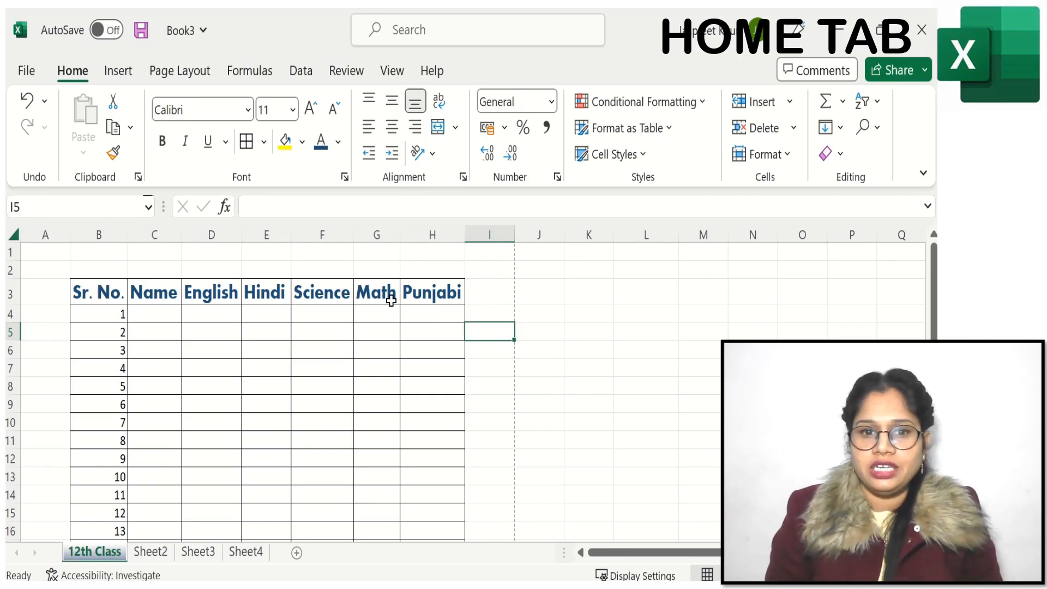
Step: Increase the height of row 3, try top and bottom alignment on headers B3:H3, and set them to Middle Align
left_click_drag(16, 305, 18, 324)
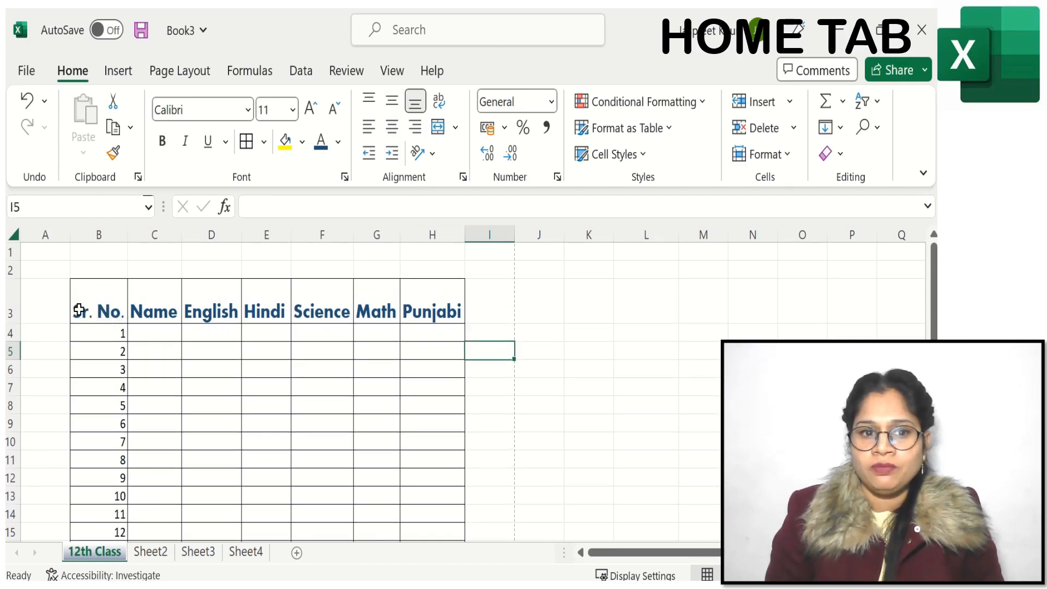
left_click_drag(79, 309, 411, 289)
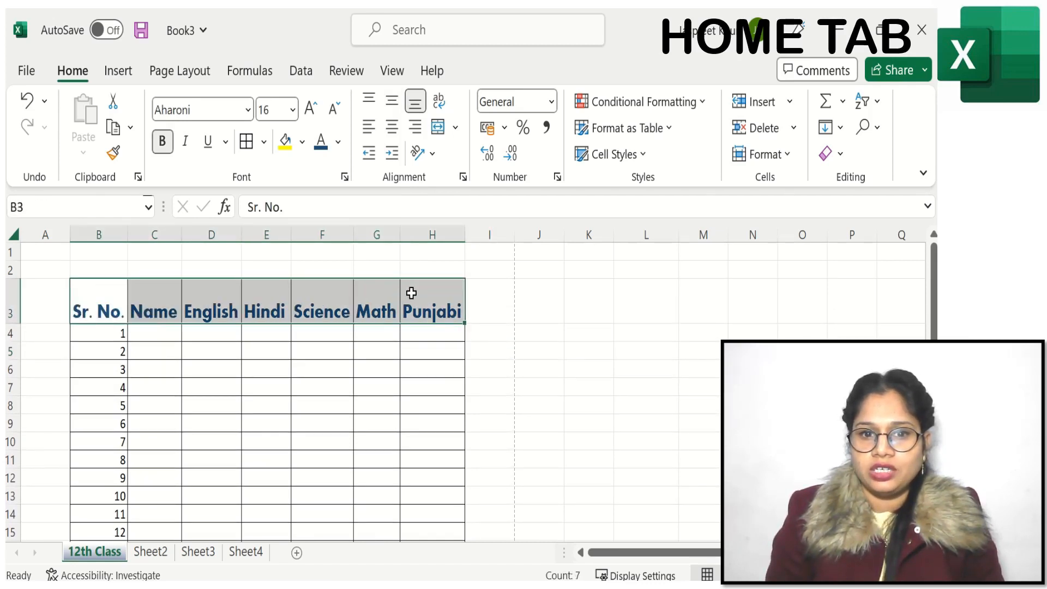
left_click(371, 104)
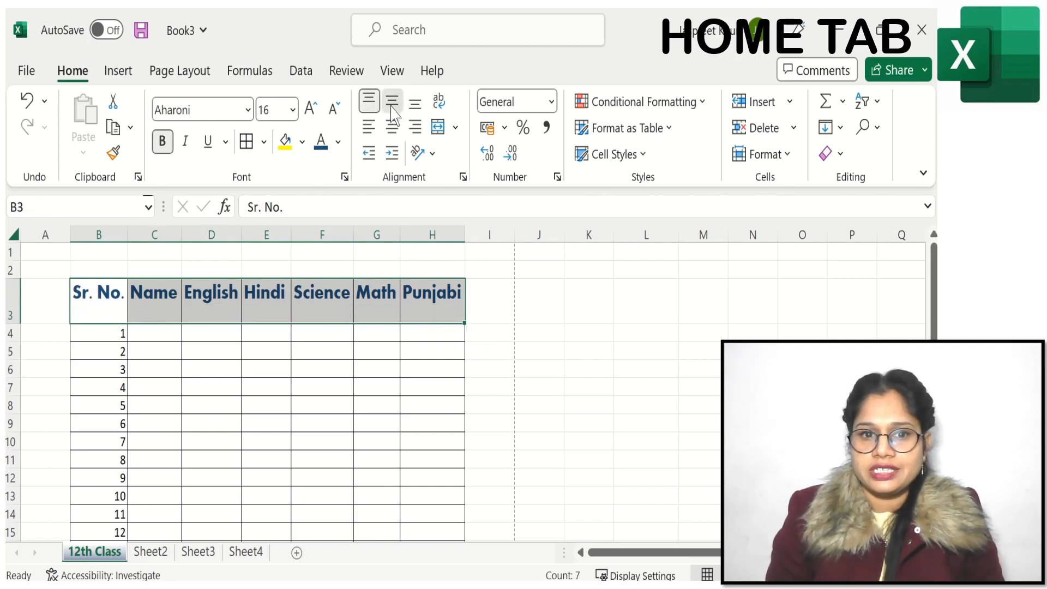
left_click(393, 106)
left_click(413, 105)
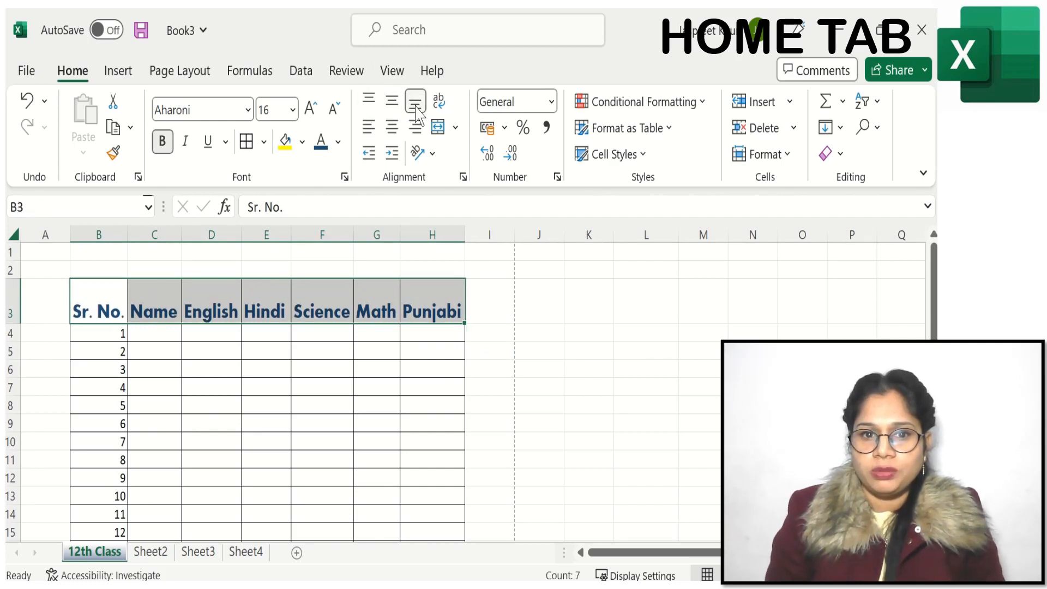
left_click(390, 105)
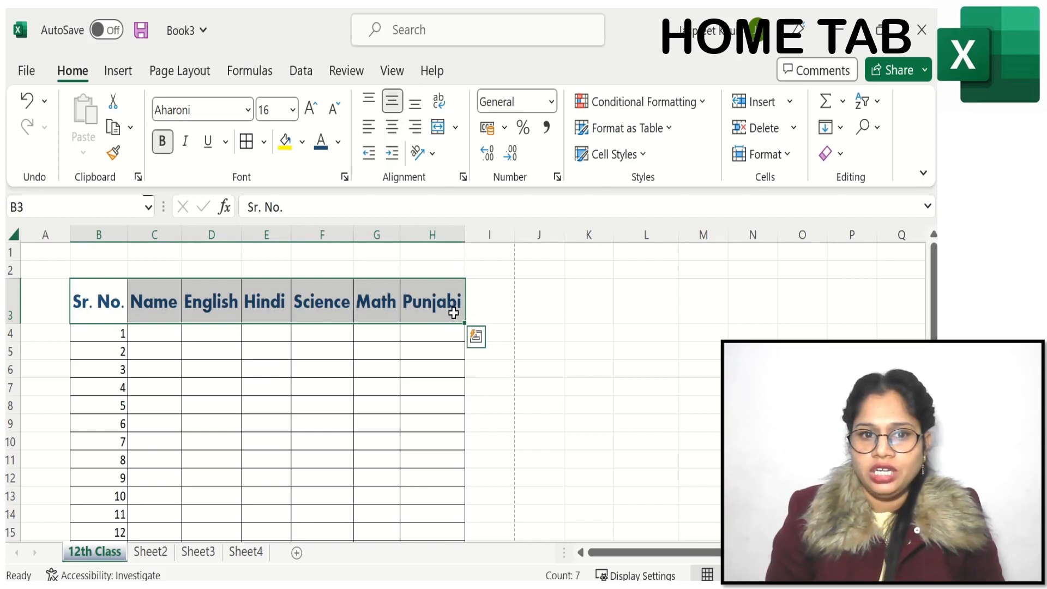
Step: Widen column H, try right and left alignment on the Punjabi header, and center it horizontally
left_click(451, 308)
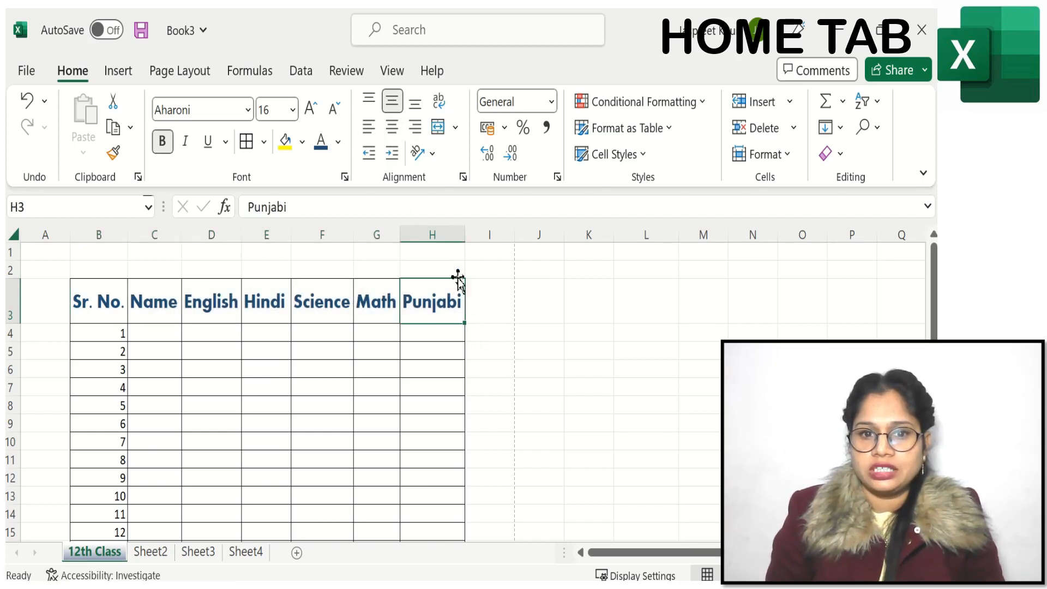
left_click_drag(463, 236, 485, 236)
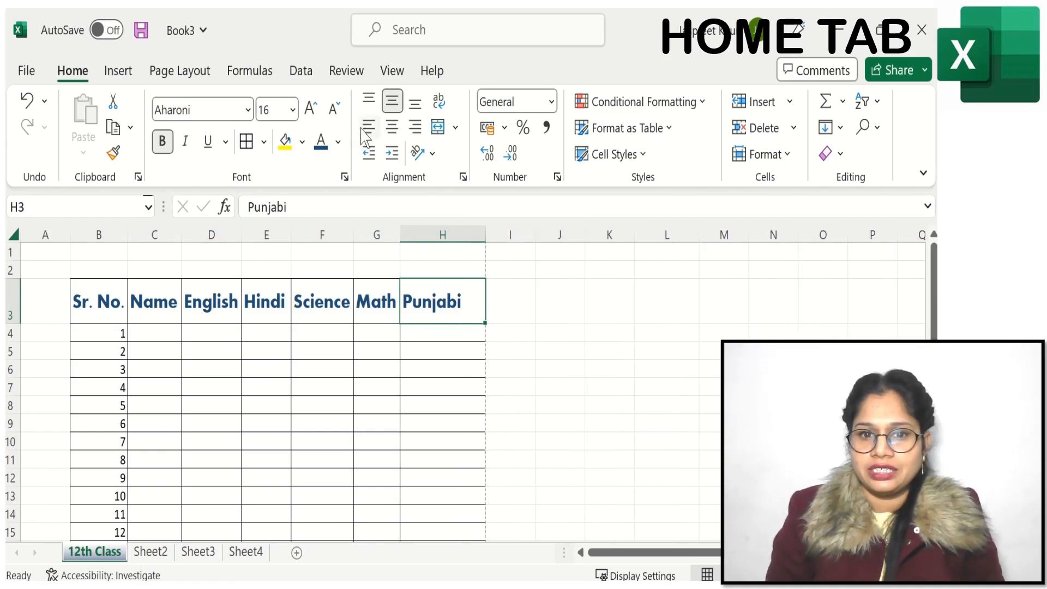
left_click(391, 131)
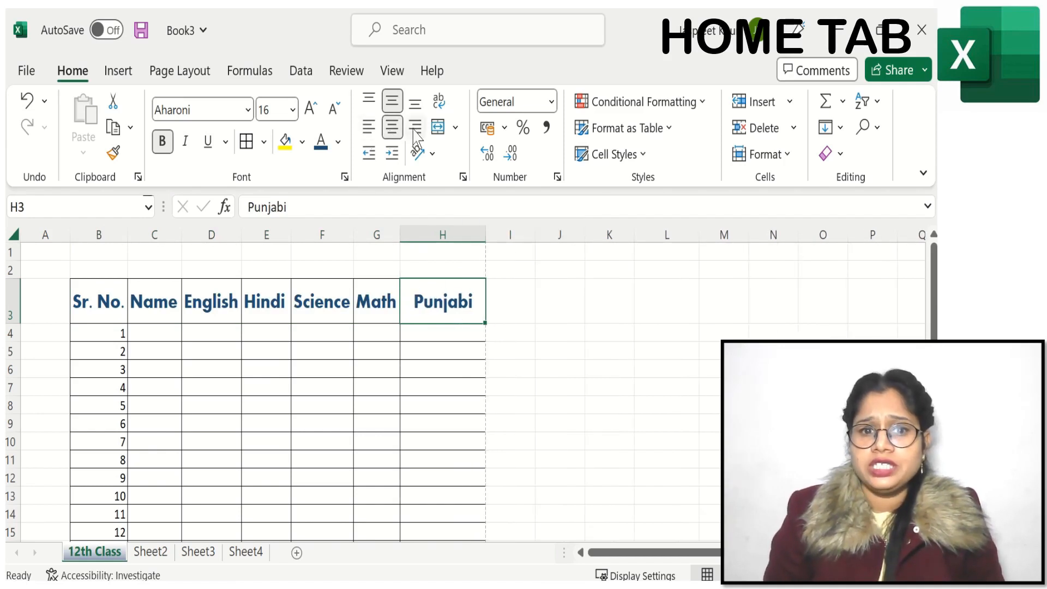
left_click(415, 127)
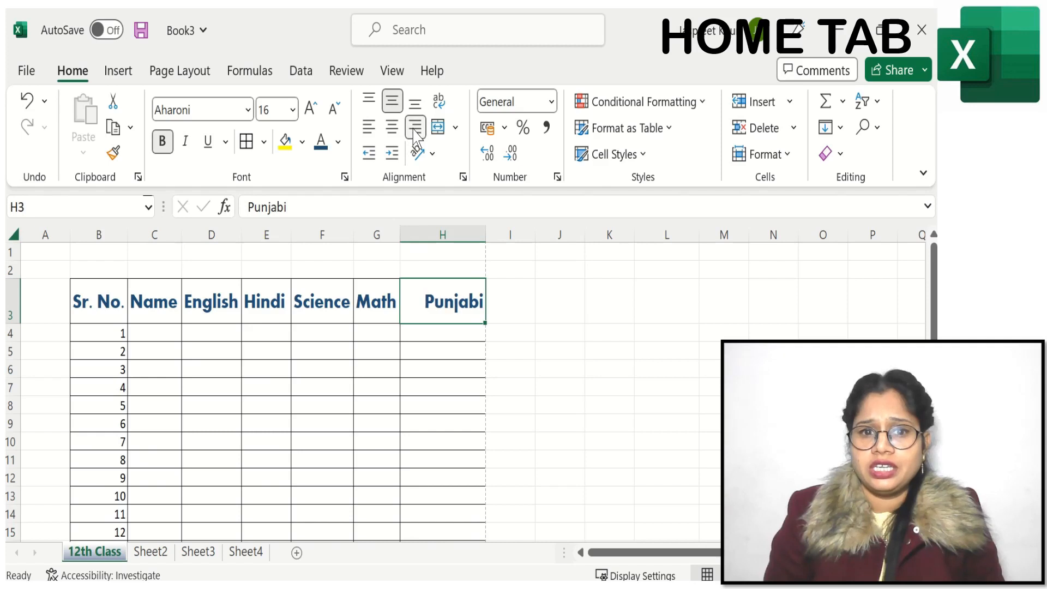
left_click(369, 129)
left_click(395, 134)
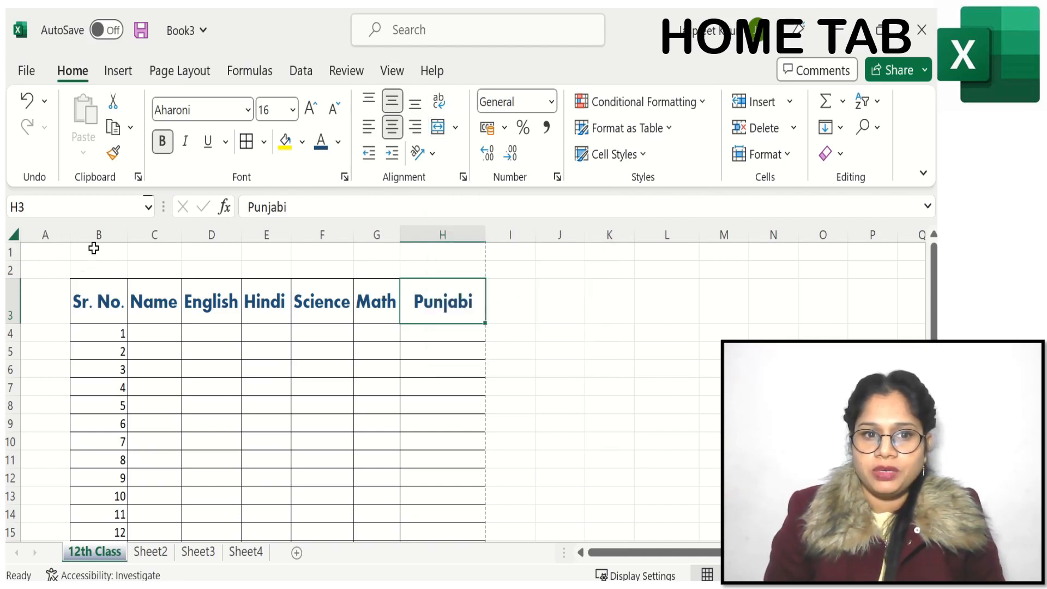
Step: Merge and center B1:H2 above the table and enter the title "Student Record"
mouse_move(94, 248)
left_mouse_down()
mouse_move(122, 271)
mouse_move(437, 271)
left_mouse_up()
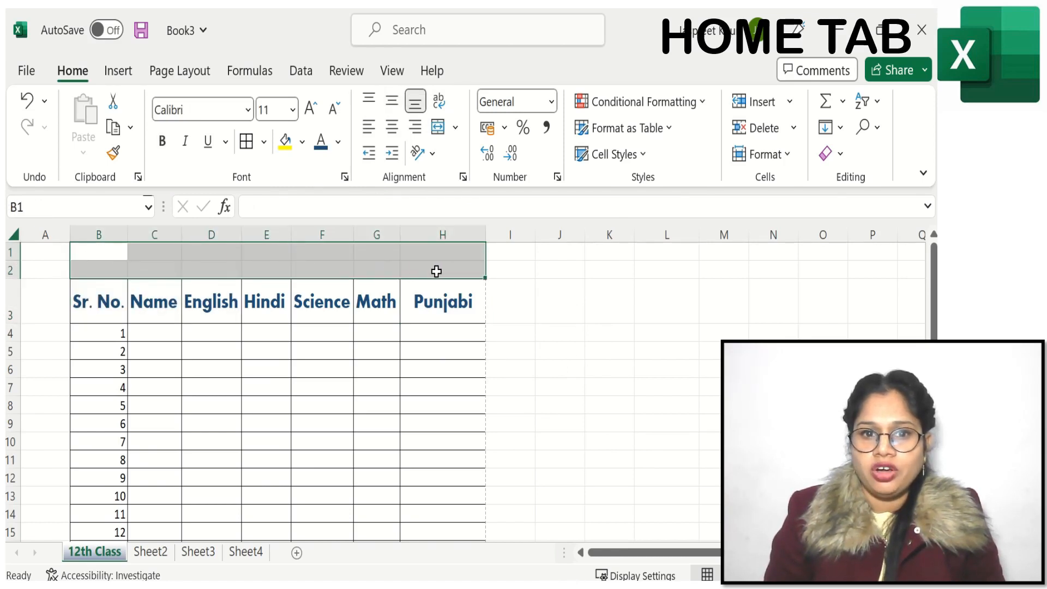
left_click(438, 128)
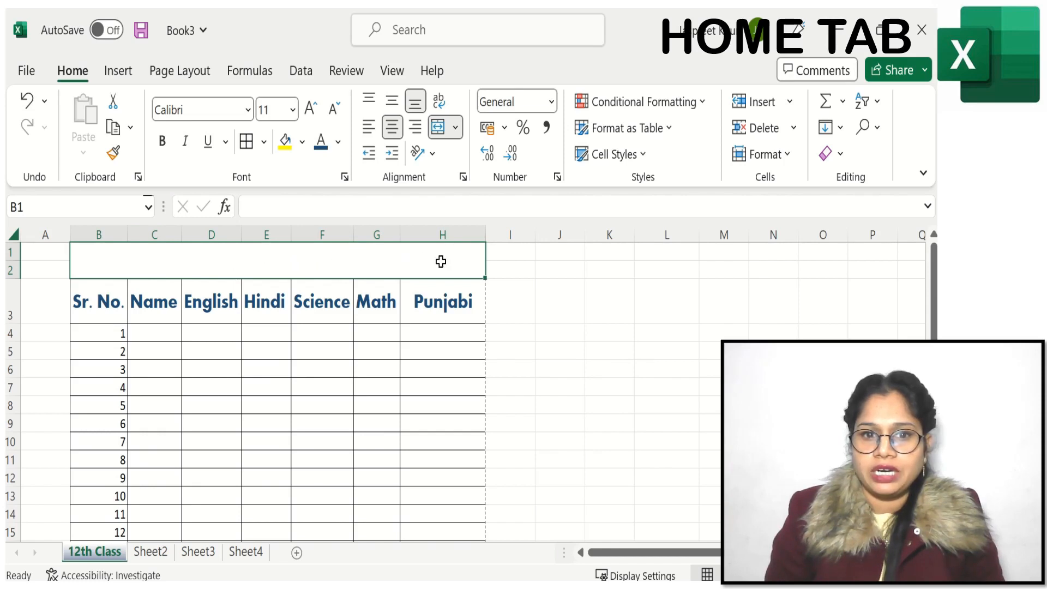
double_click(366, 261)
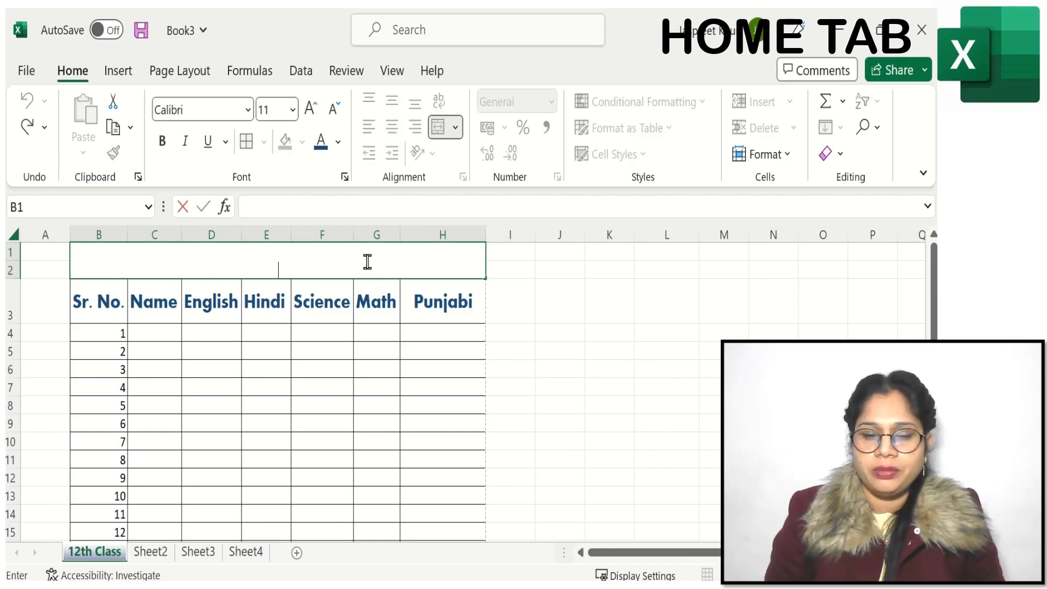
type("Stu")
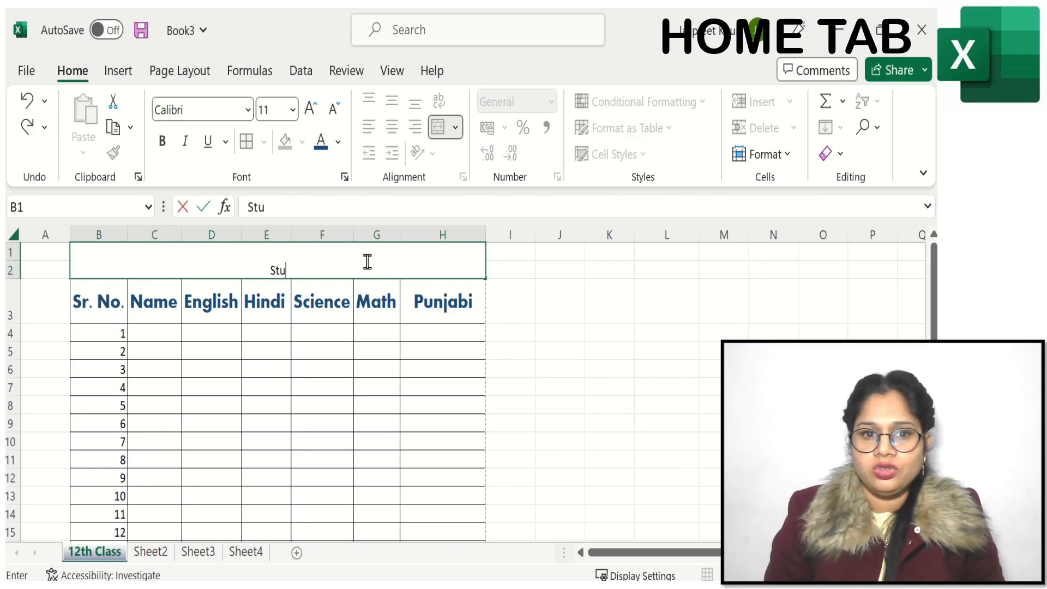
type("dent")
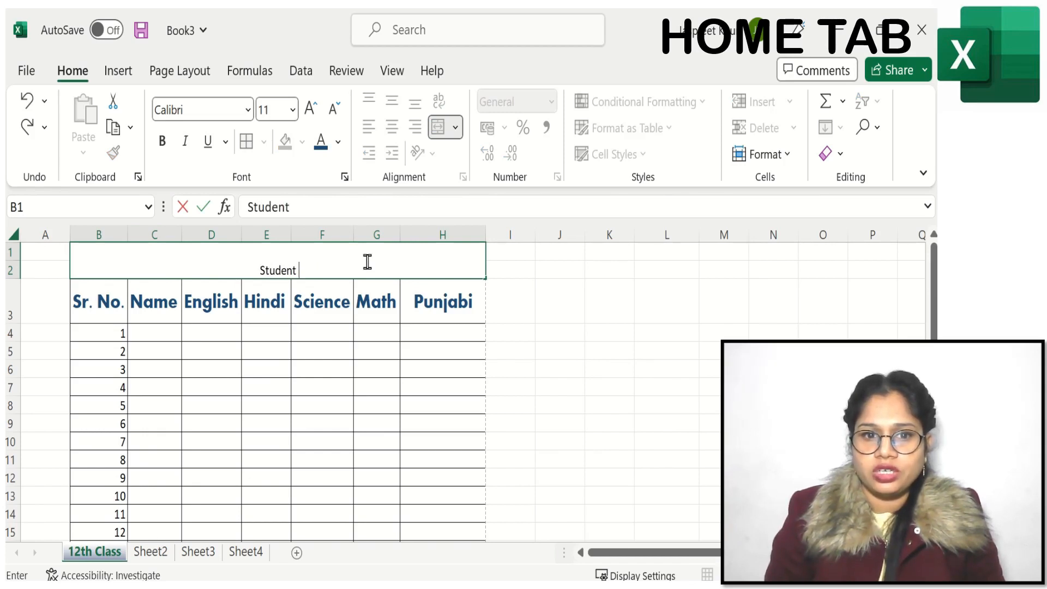
type(" Record")
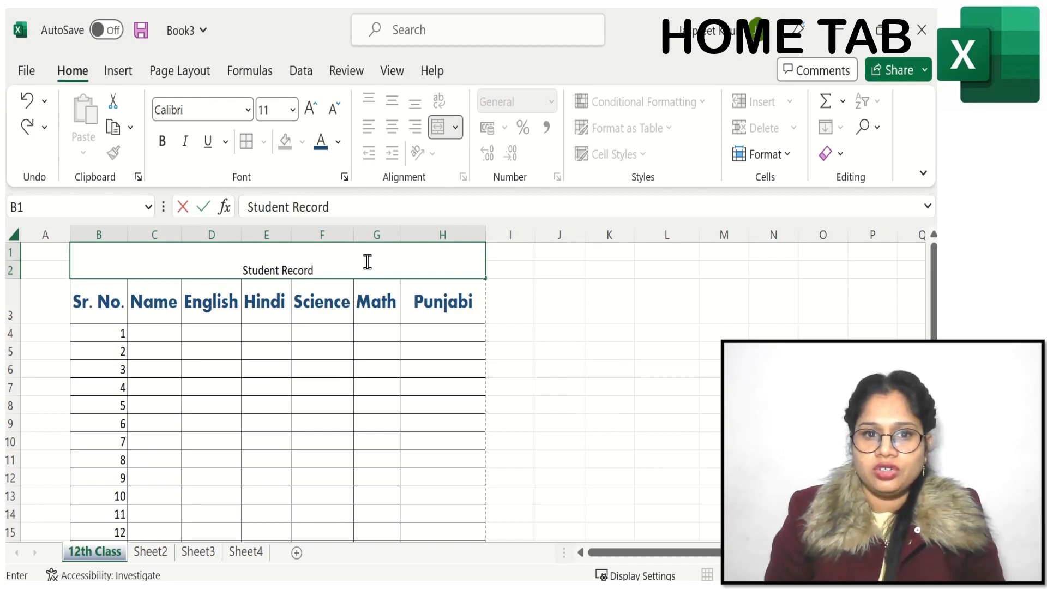
Step: Make the Student Record title bold and enlarge its font size to 24
left_click_drag(367, 262, 236, 256)
left_click(162, 141)
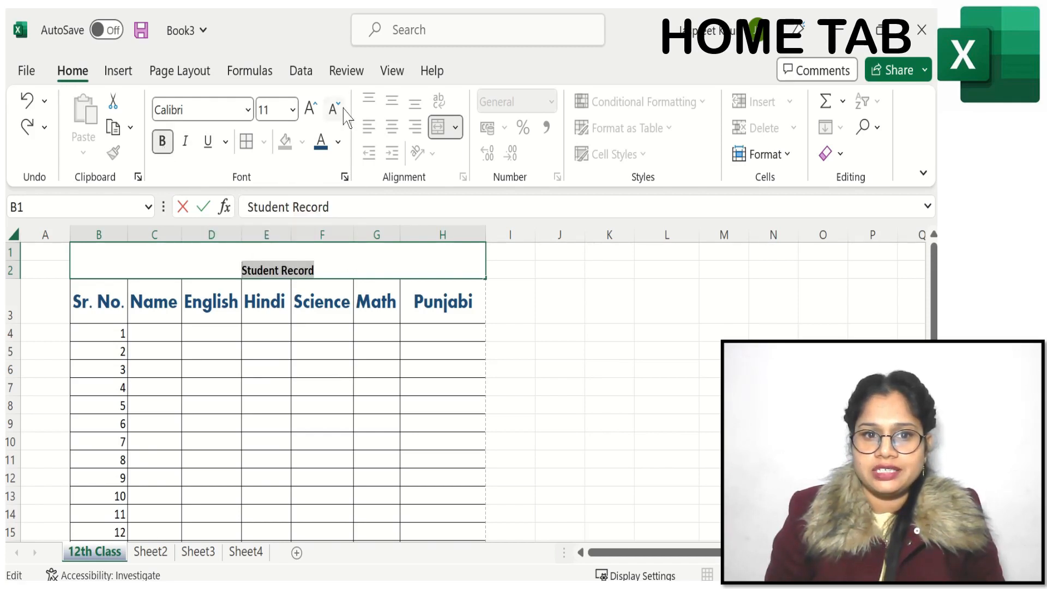
left_click(309, 108)
left_click(309, 108)
left_click(309, 108)
left_click(309, 108)
left_click(309, 107)
left_click(309, 108)
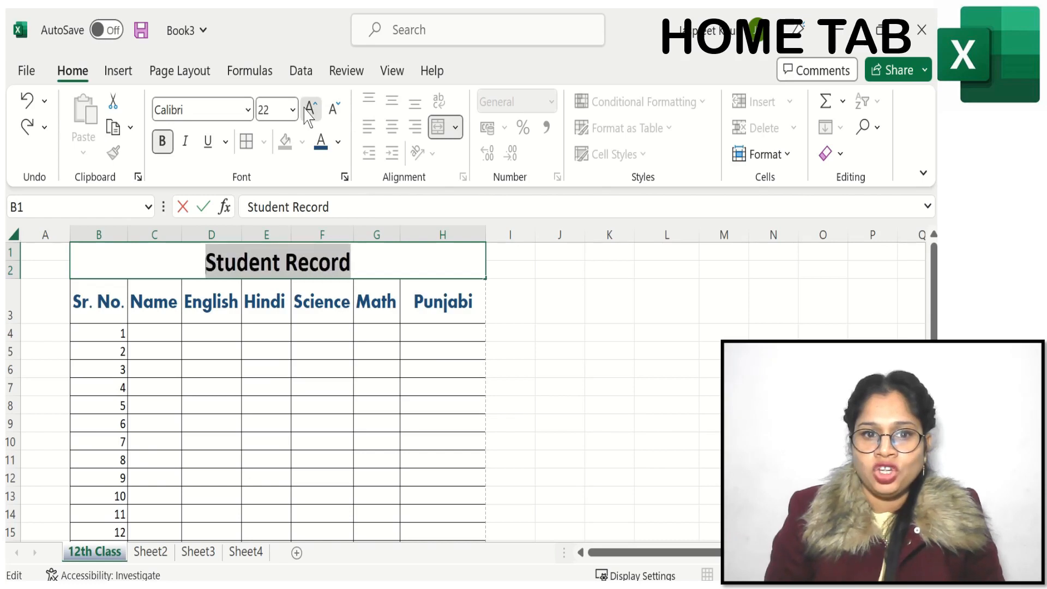
left_click(309, 108)
left_click(691, 463)
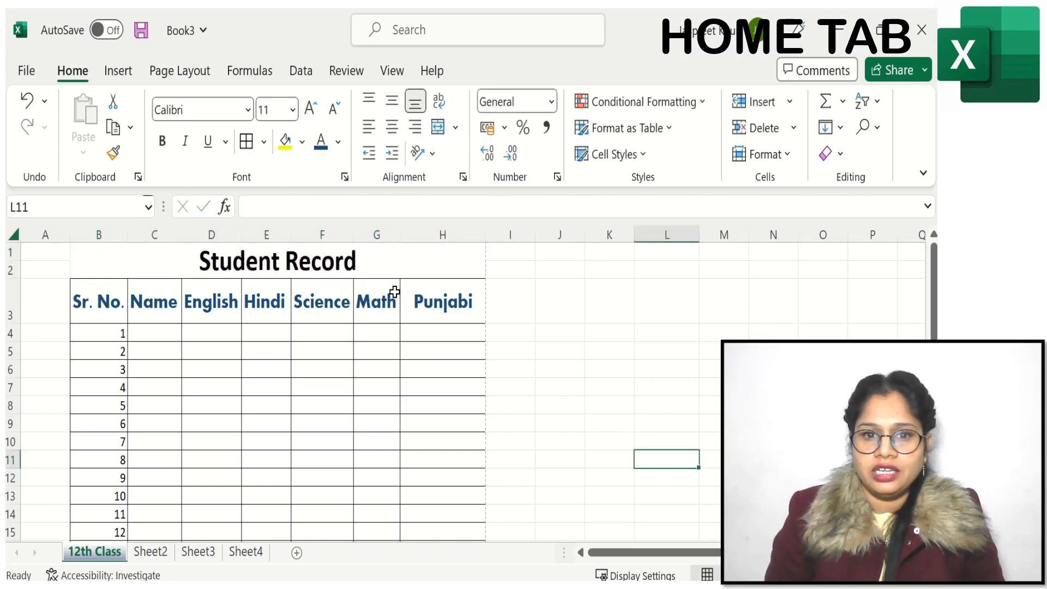
Step: Apply All Borders to the merged Student Record title cell
left_click(398, 255)
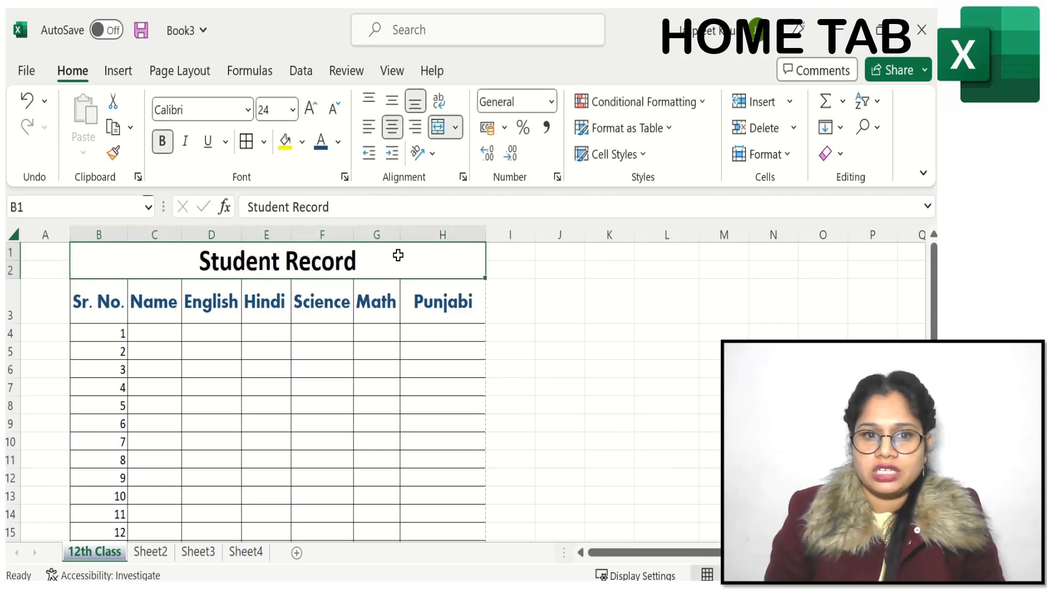
left_click(264, 141)
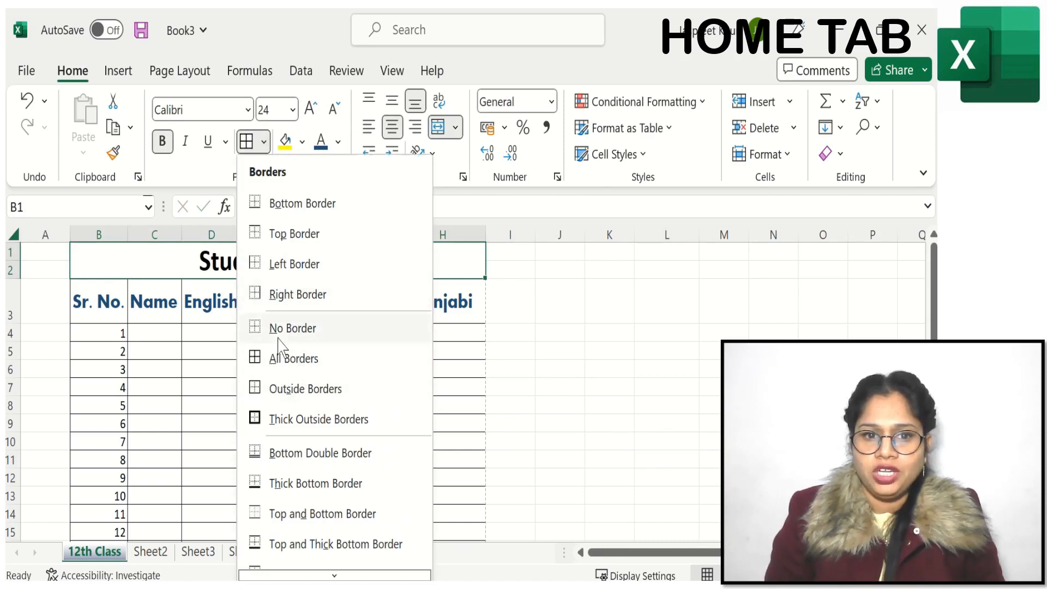
left_click(278, 360)
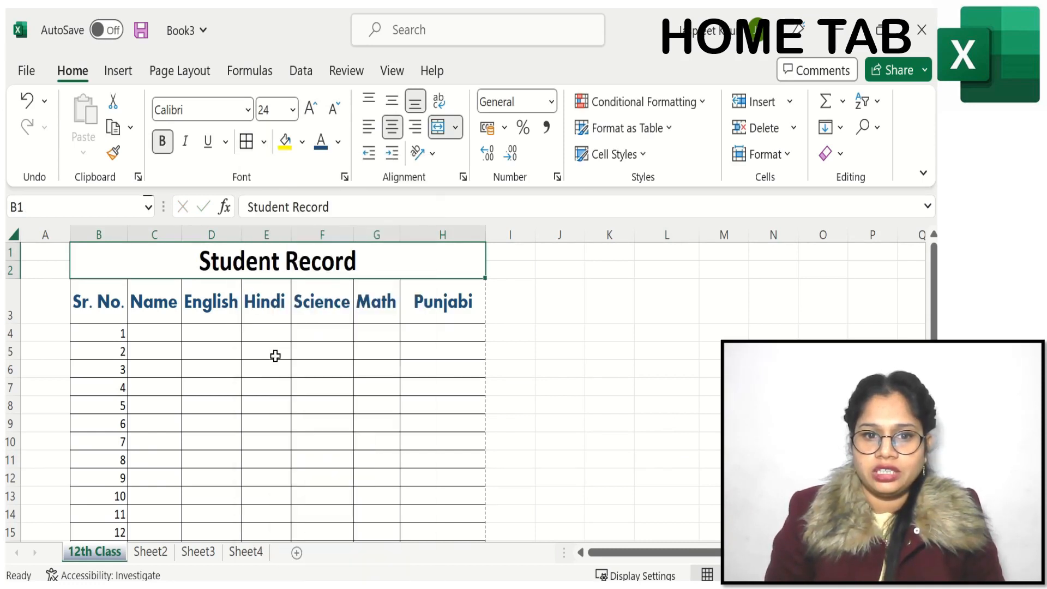
left_click(590, 365)
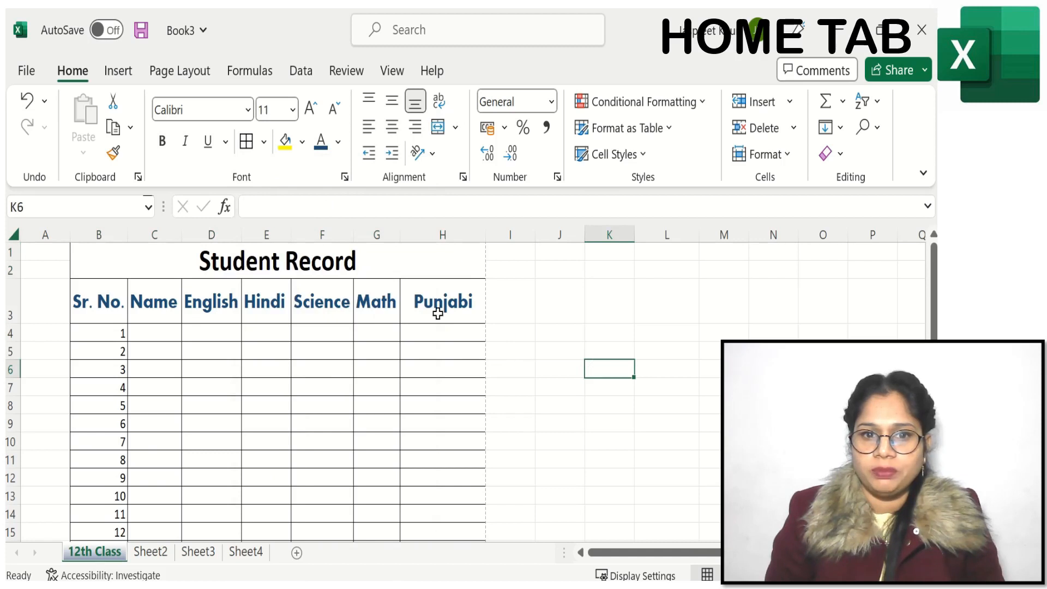
Step: Unmerge the Student Record title cell and apply Merge & Center to B1:H2 again
left_click(455, 127)
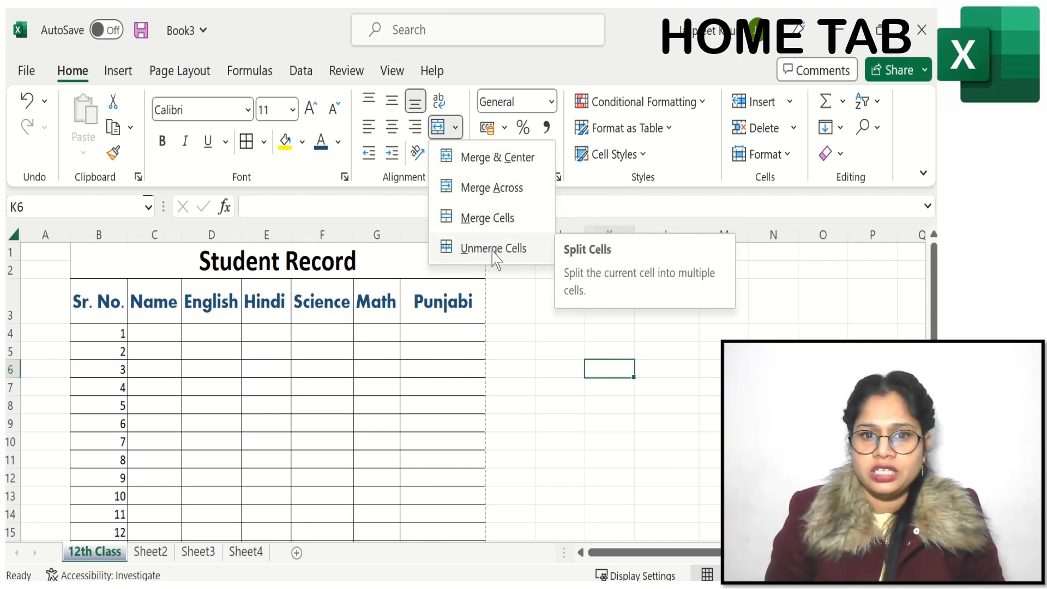
left_click(400, 262)
left_click(400, 263)
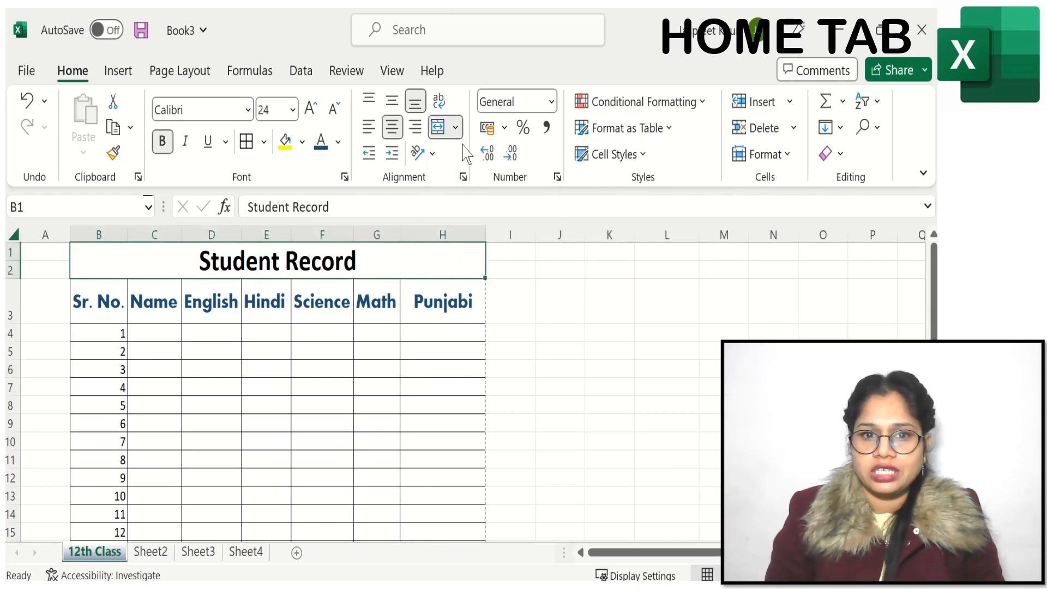
left_click(455, 127)
left_click(477, 250)
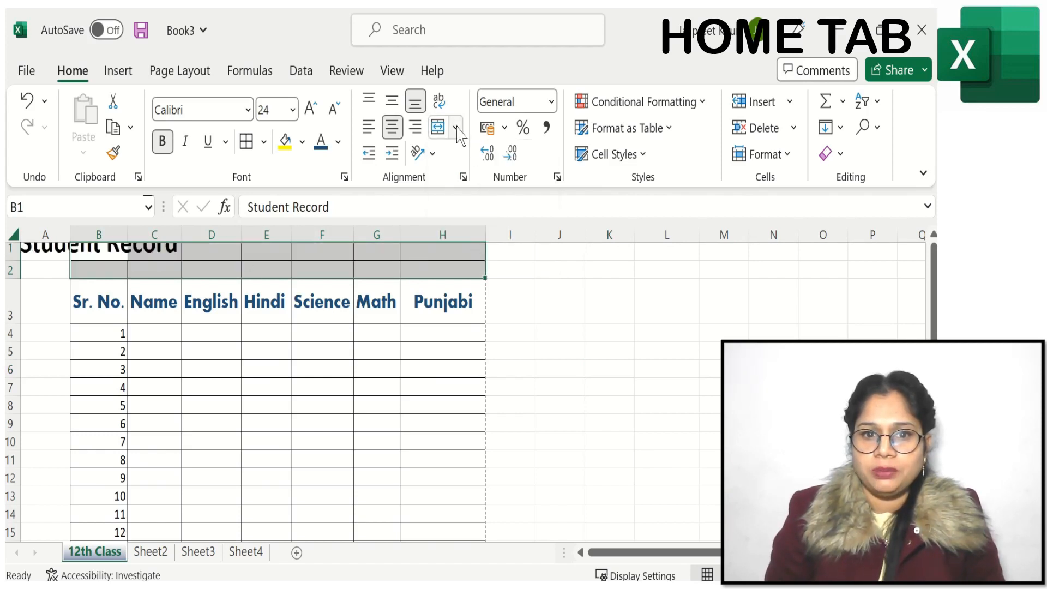
left_click(439, 127)
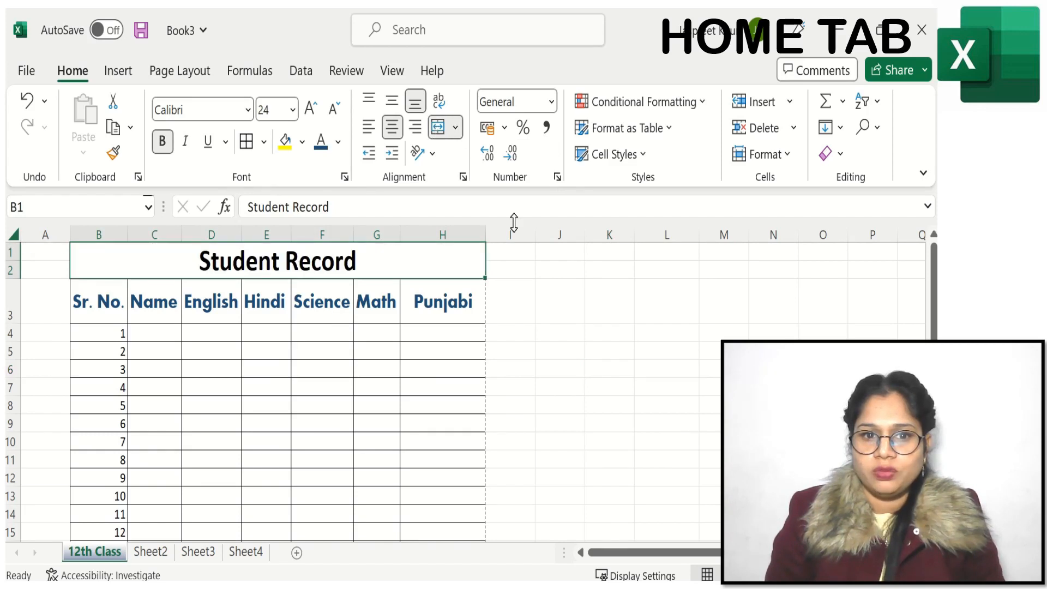
left_click(596, 385)
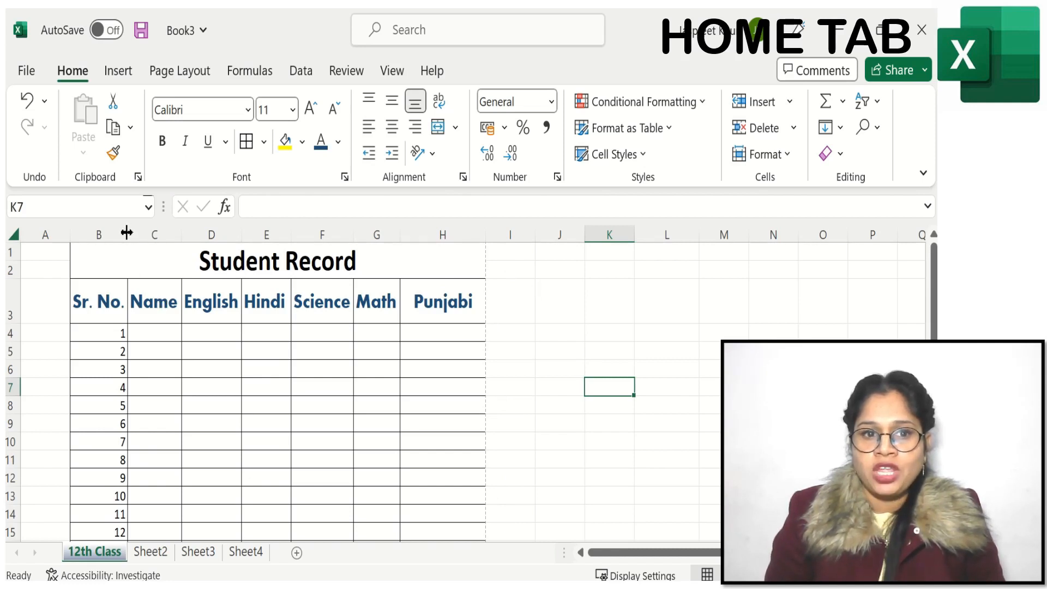
Step: Narrow the Sr. No. column and all subject columns, keeping the Name column wide enough for its heading
left_click_drag(128, 233, 200, 237)
mouse_move(263, 239)
left_mouse_down()
mouse_move(236, 238)
mouse_move(275, 235)
mouse_move(262, 236)
left_mouse_up()
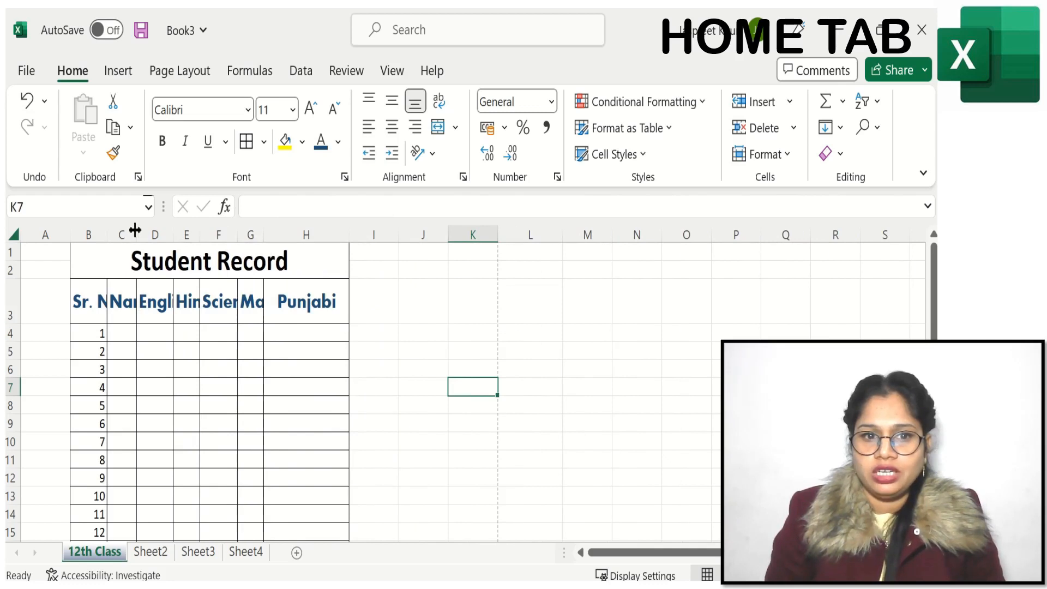
left_click_drag(134, 230, 161, 233)
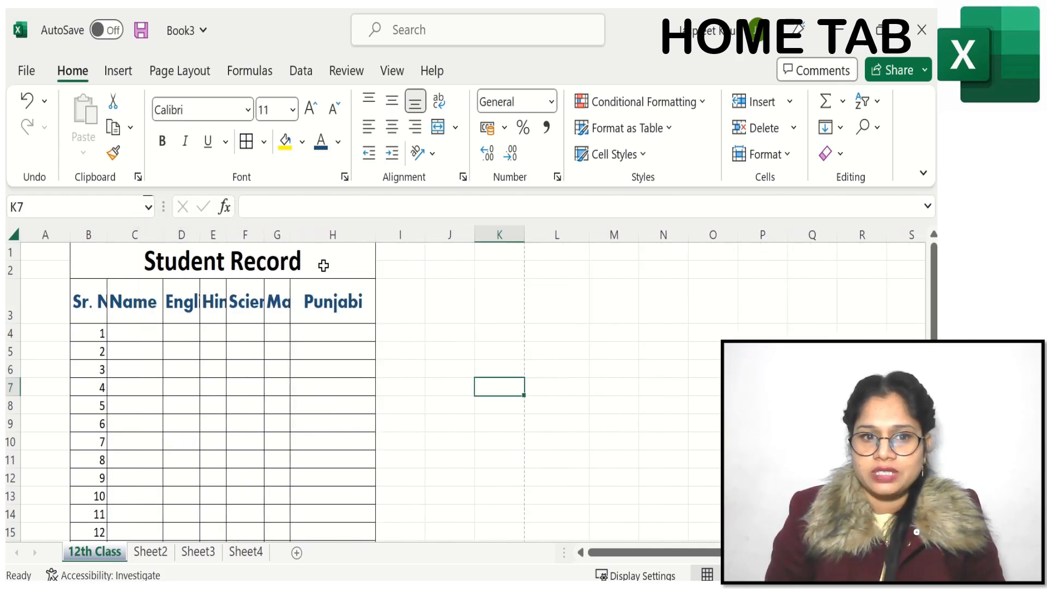
left_click_drag(375, 235, 327, 235)
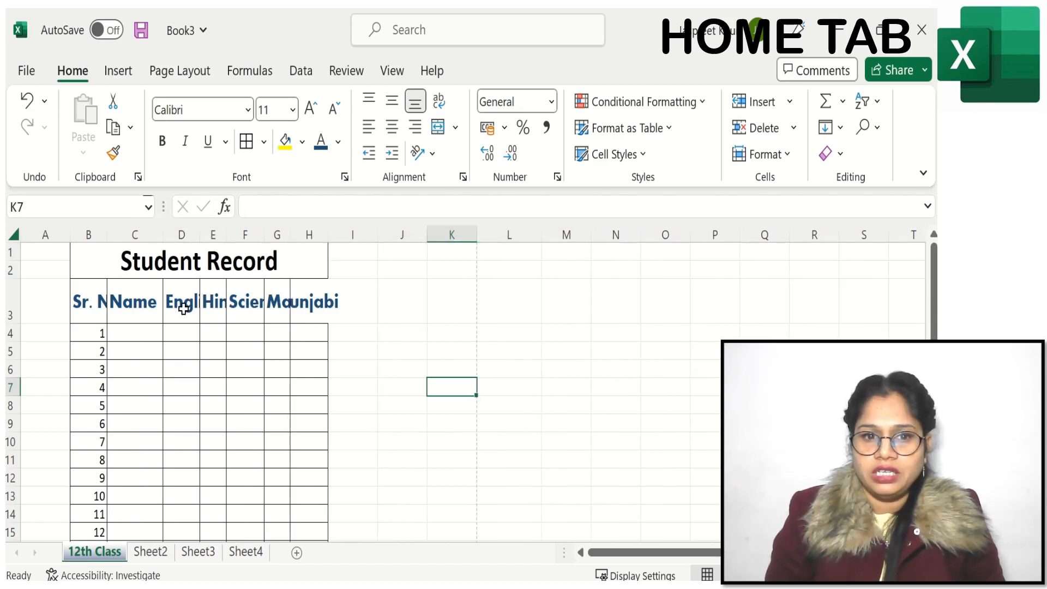
Step: Orient the subject headings in D3:H3 with Vertical Text and finally Rotate Text Up, and heighten row 3 to fit them fully
left_click_drag(178, 314, 313, 301)
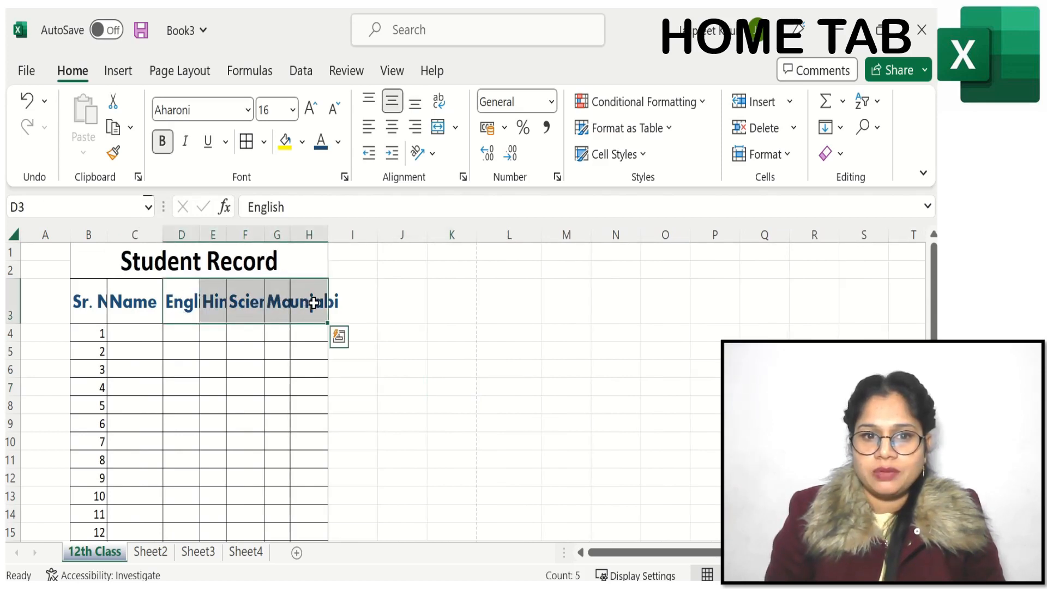
left_click(428, 154)
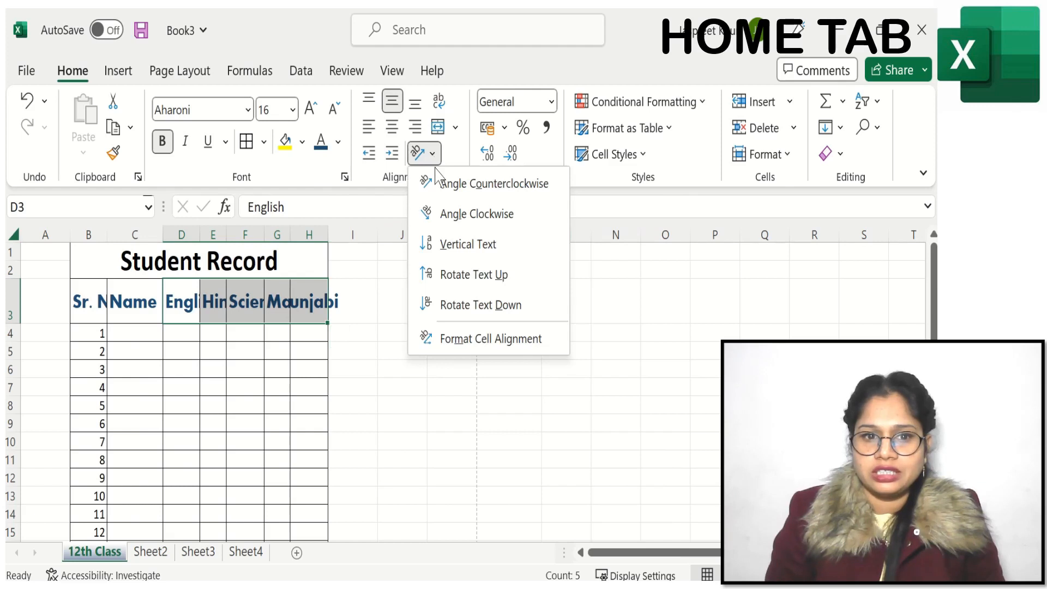
left_click(453, 248)
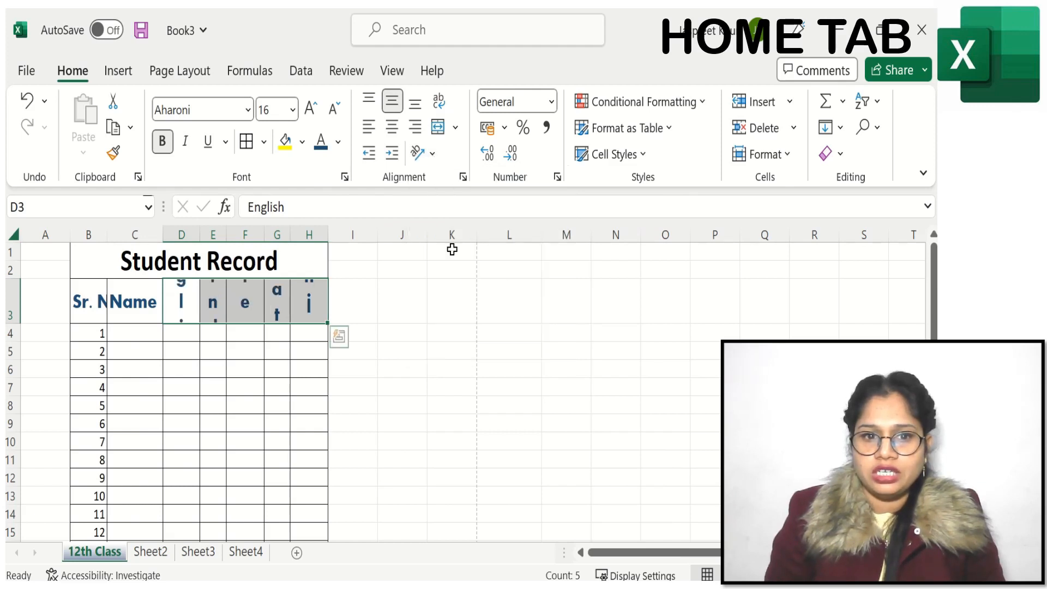
left_click(427, 153)
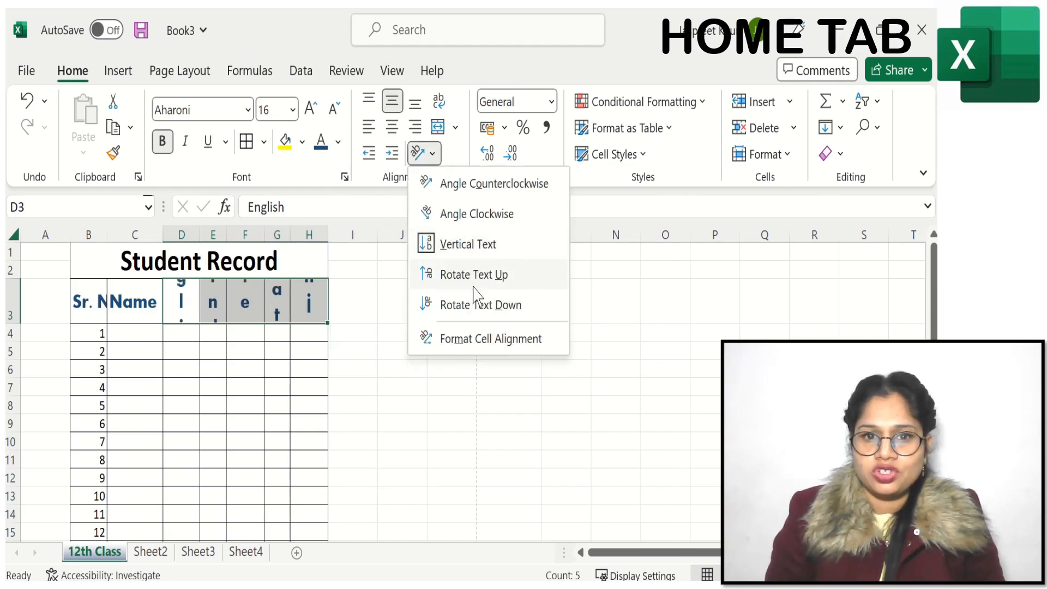
left_click(459, 275)
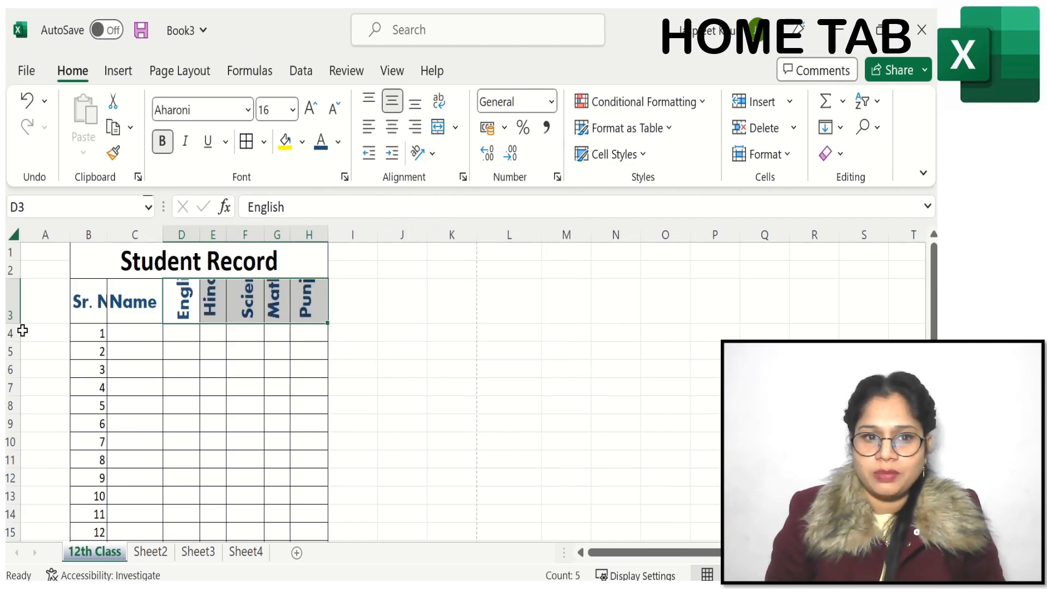
left_click_drag(12, 321, 12, 357)
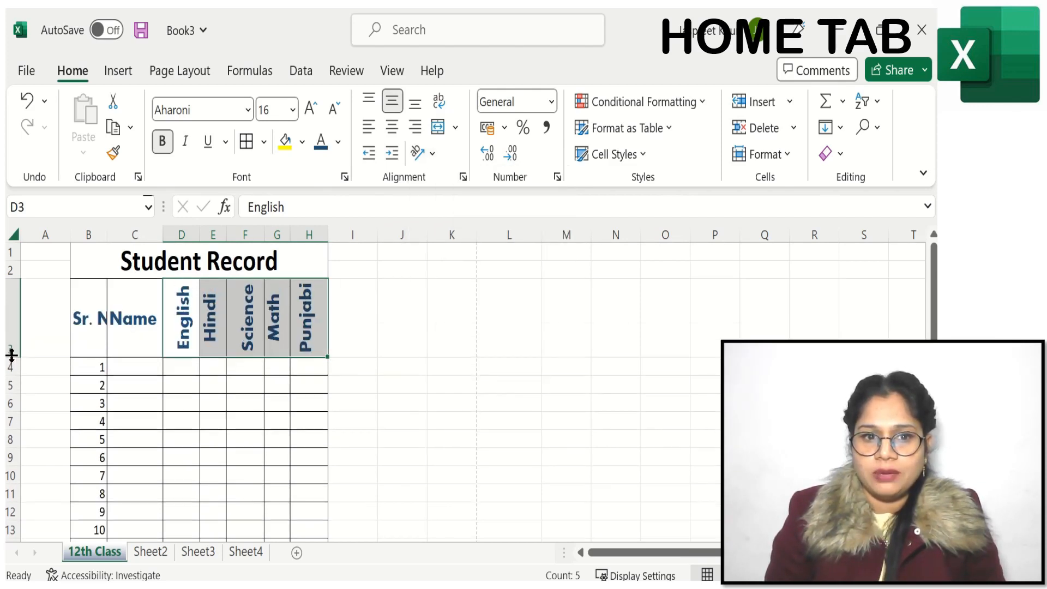
left_click(362, 331)
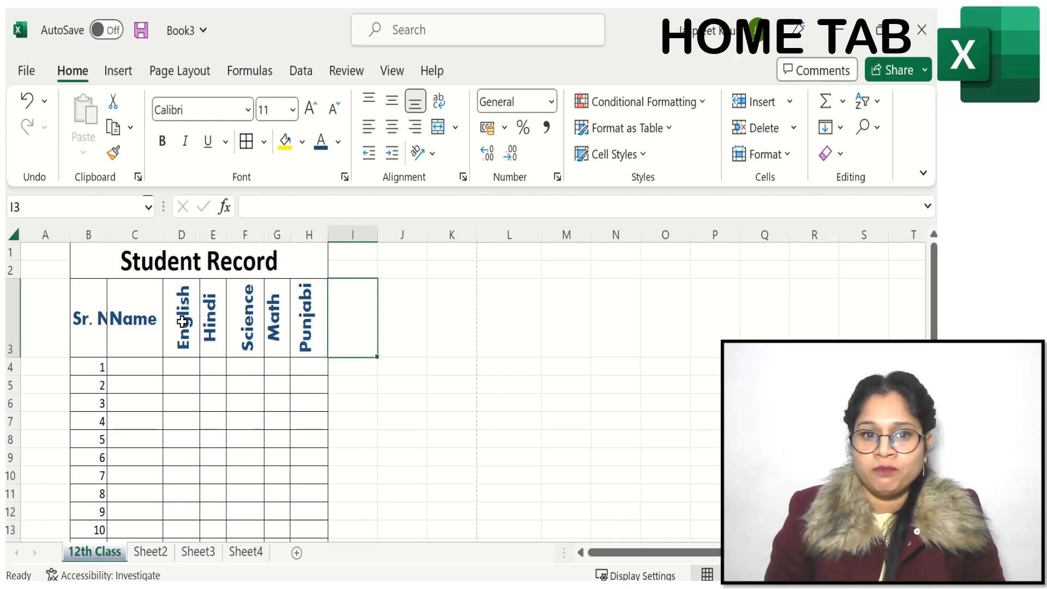
Step: Apply Angle Clockwise orientation to the empty cell I3 and to the Punjabi heading in H3
left_click(432, 154)
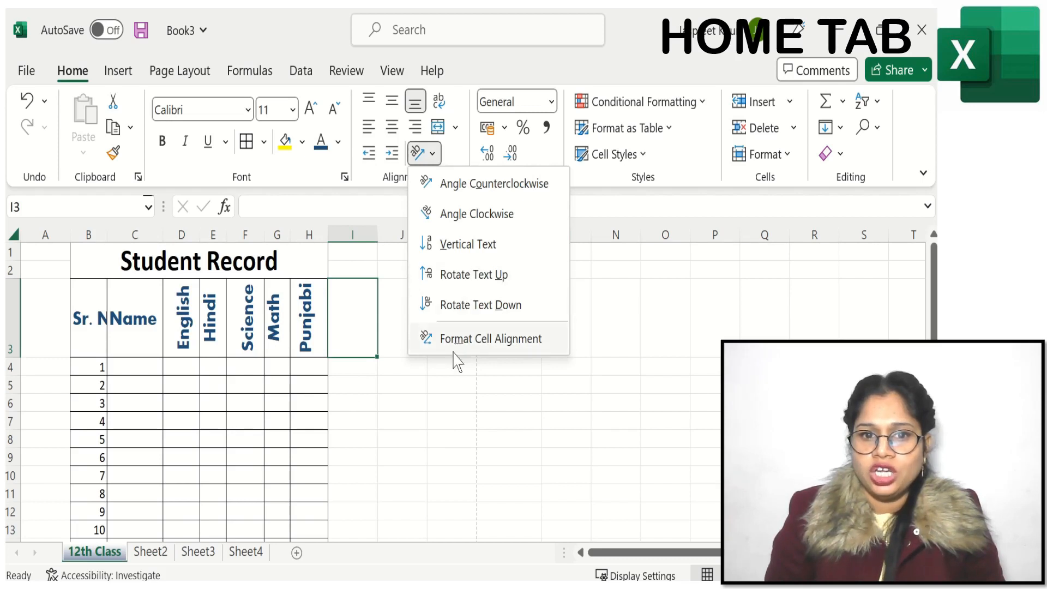
left_click(484, 215)
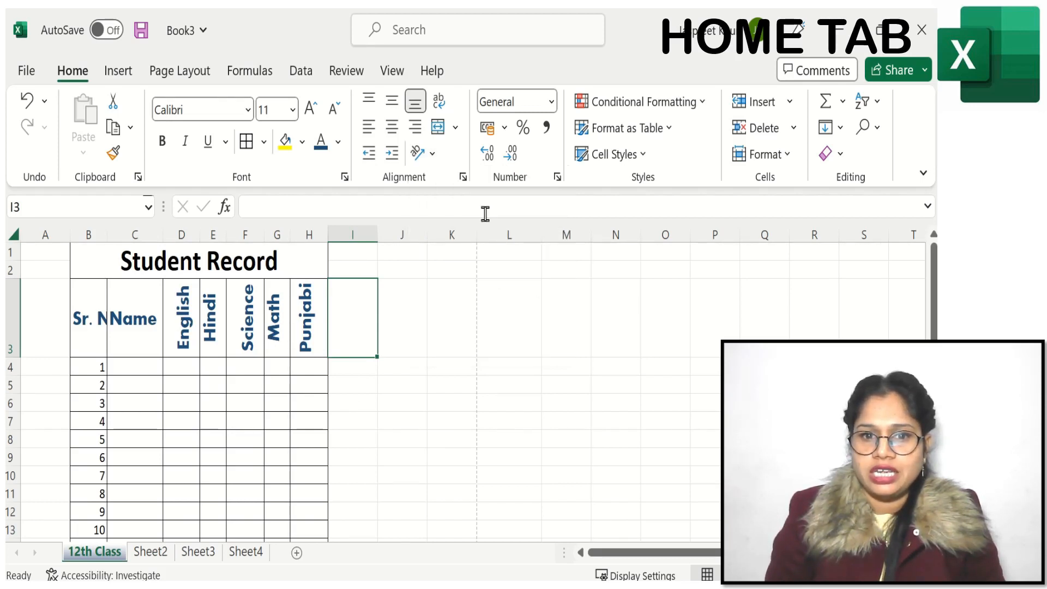
left_click(307, 309)
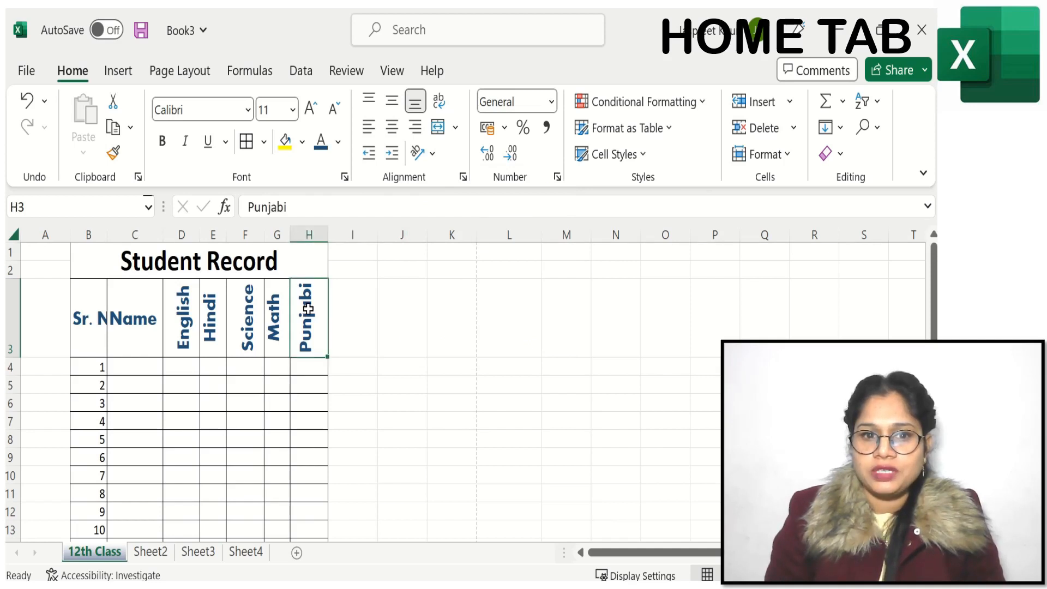
left_click(426, 153)
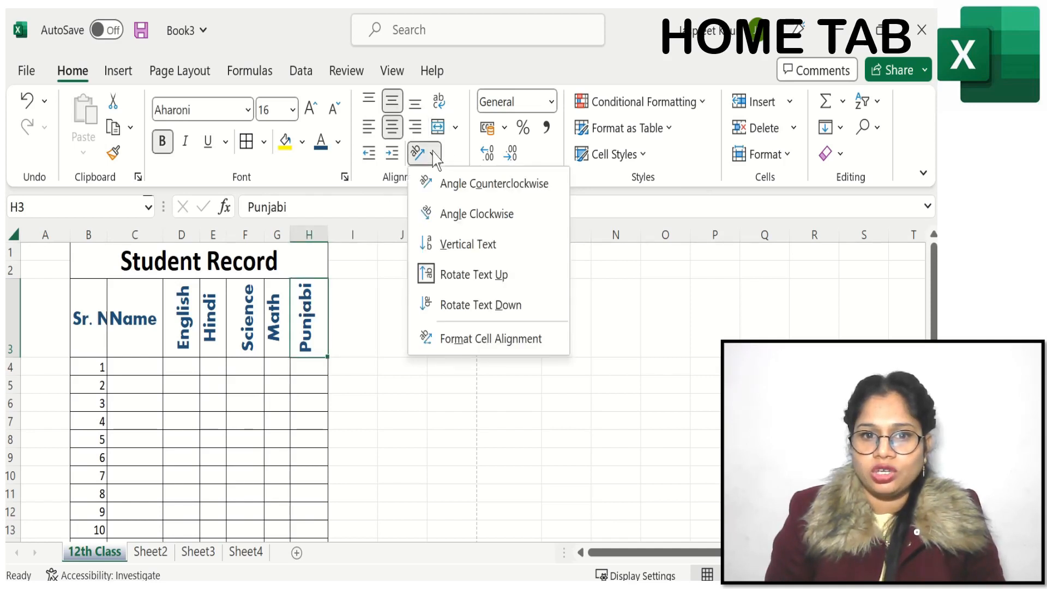
left_click(482, 213)
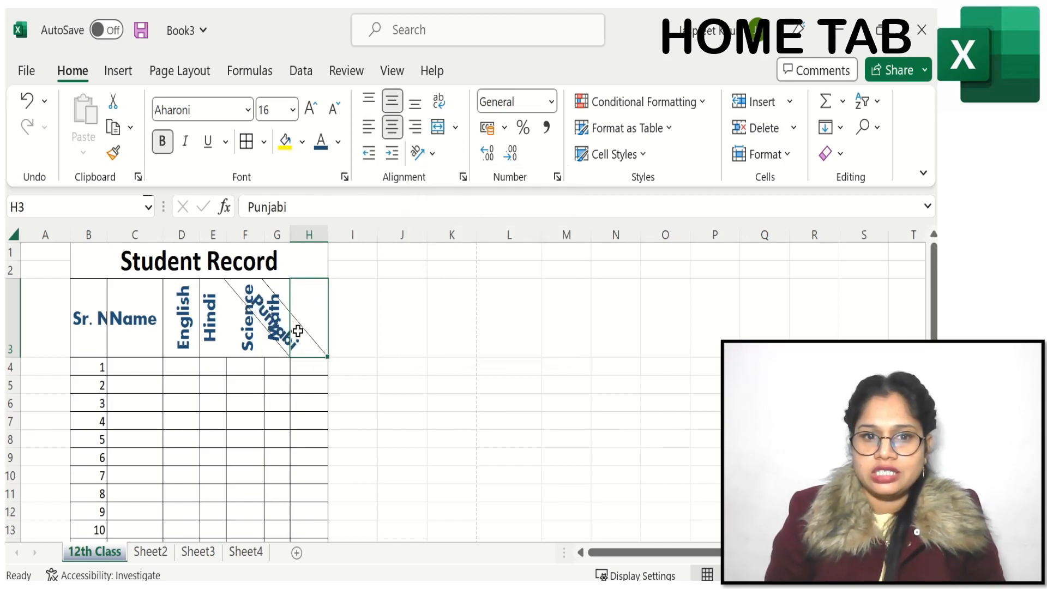
Step: Reset the Punjabi heading's orientation to 0 degrees in Format Cells, and turn it upward again with Rotate Text Up
left_click(424, 153)
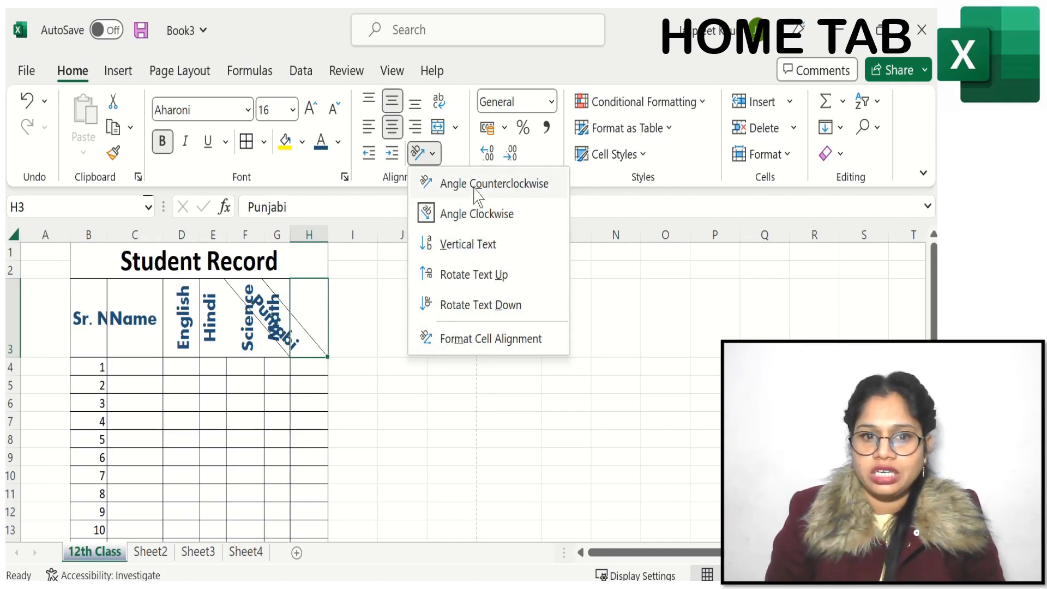
left_click(457, 159)
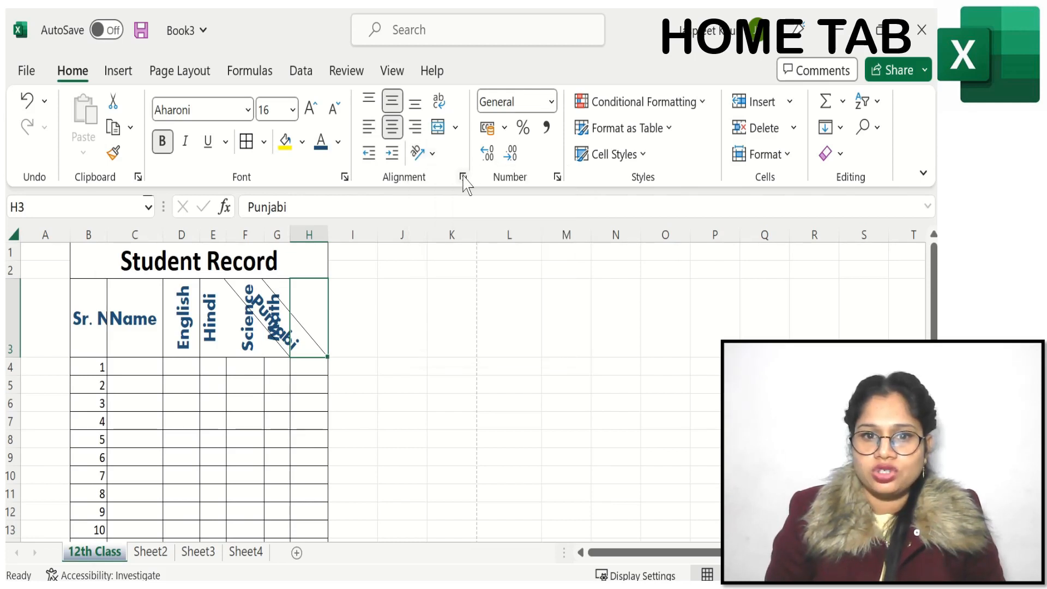
left_click(462, 177)
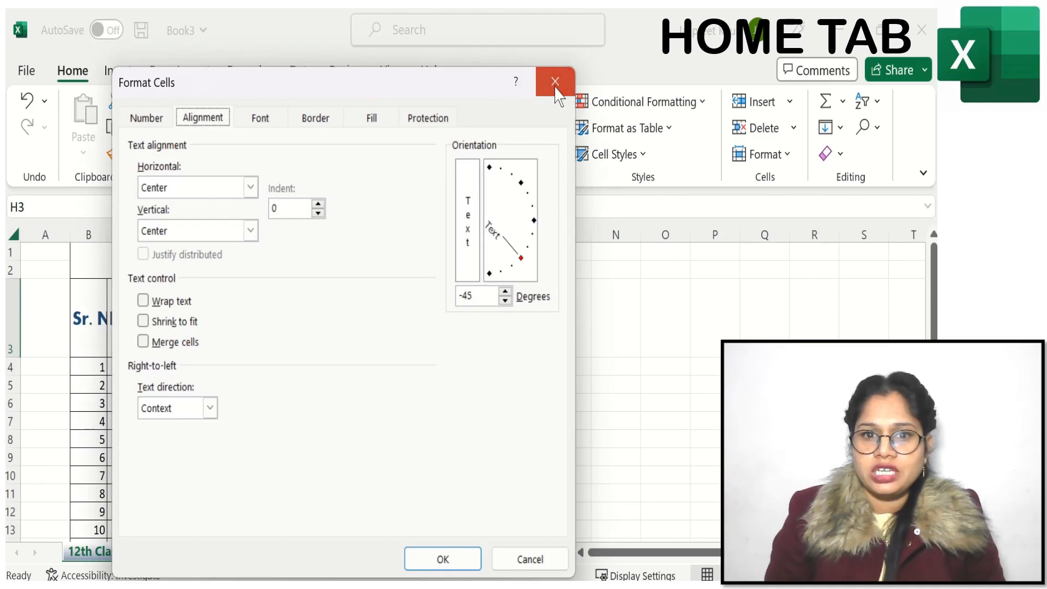
left_click(555, 83)
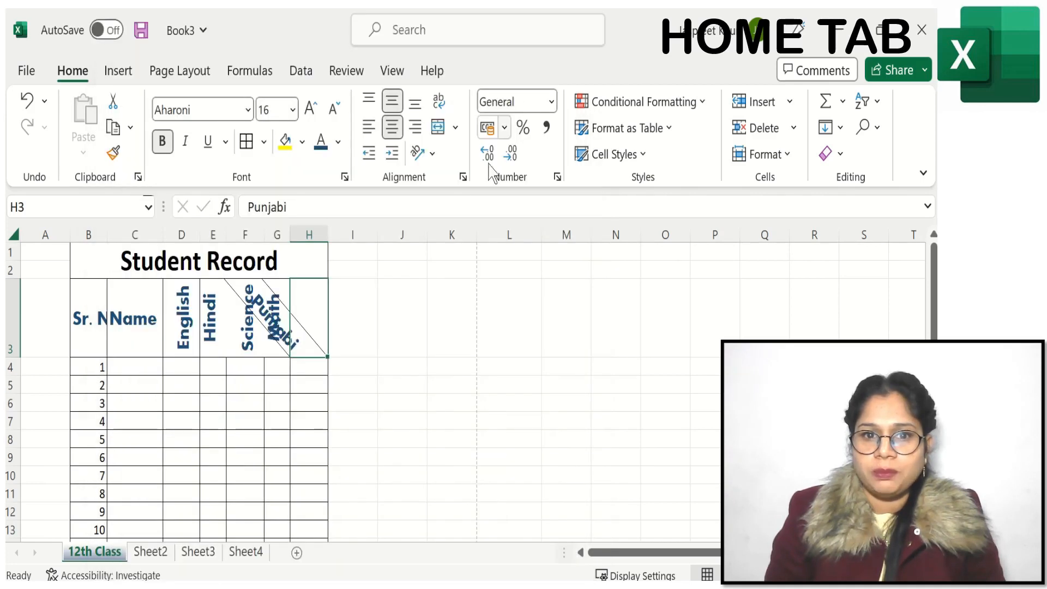
left_click(462, 177)
left_click_drag(409, 93, 610, 131)
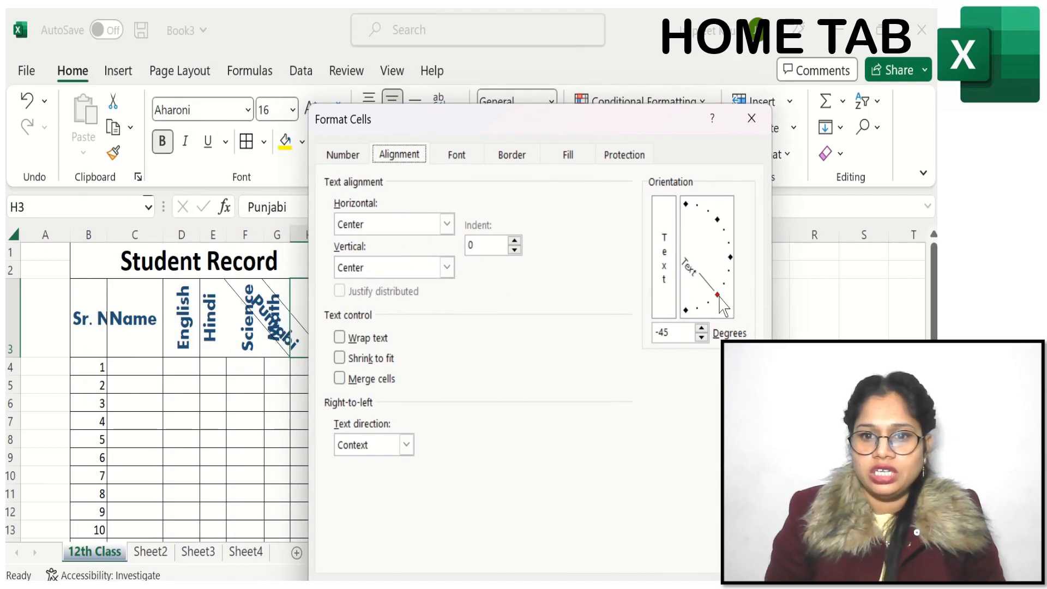
left_click_drag(719, 297, 733, 260)
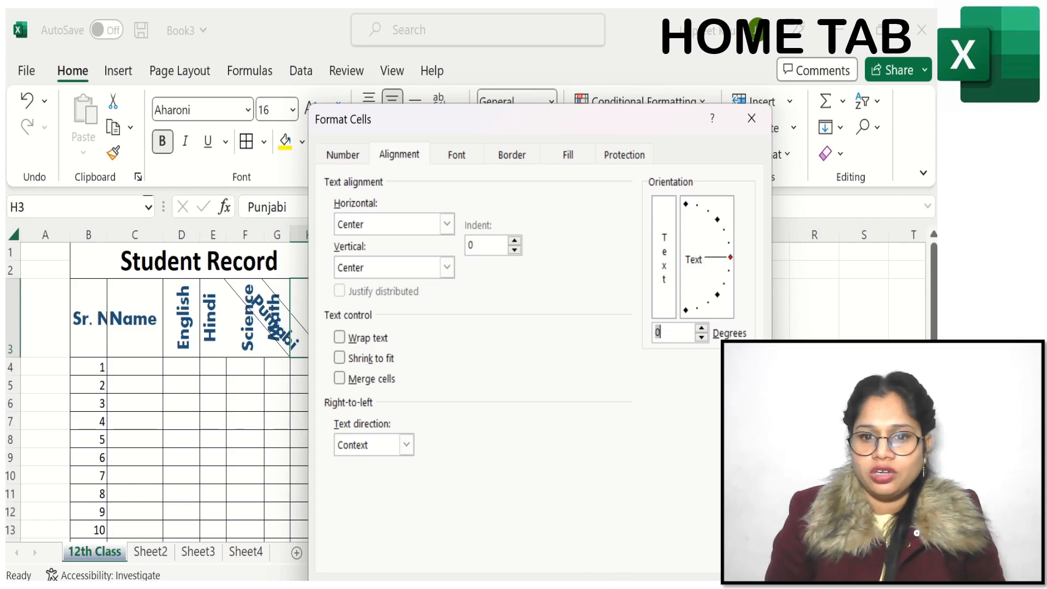
key("Return")
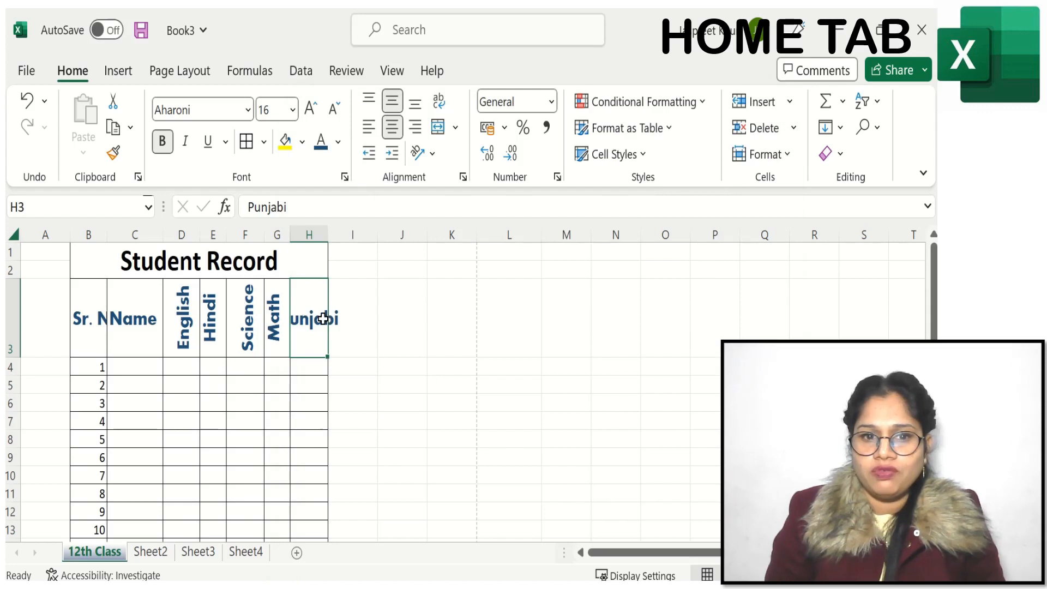
left_click(431, 154)
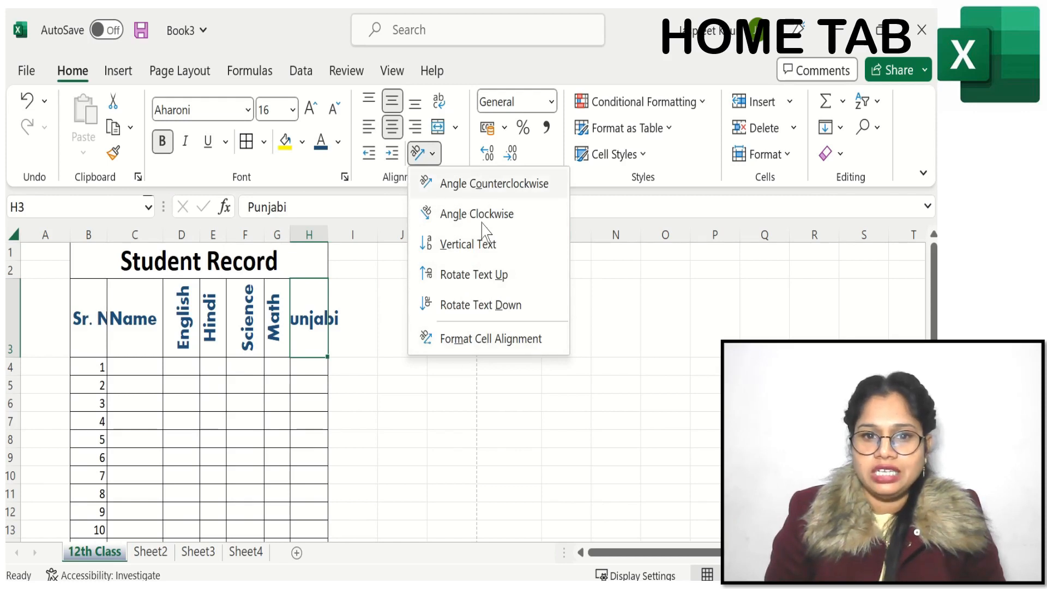
left_click(470, 275)
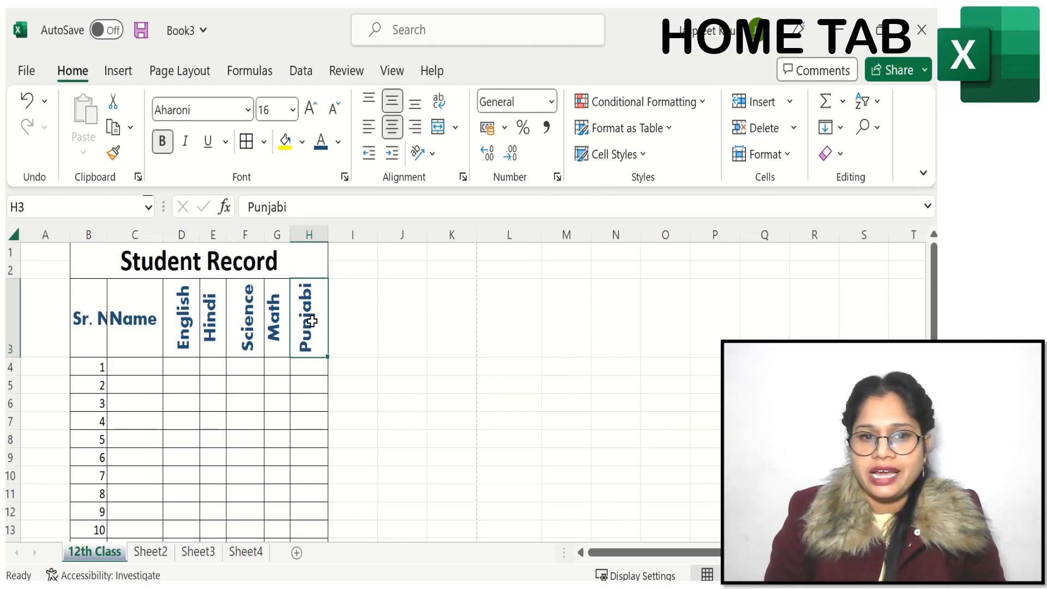
Step: Increase the indent of the Punjabi heading in H3 by several levels
left_click(394, 154)
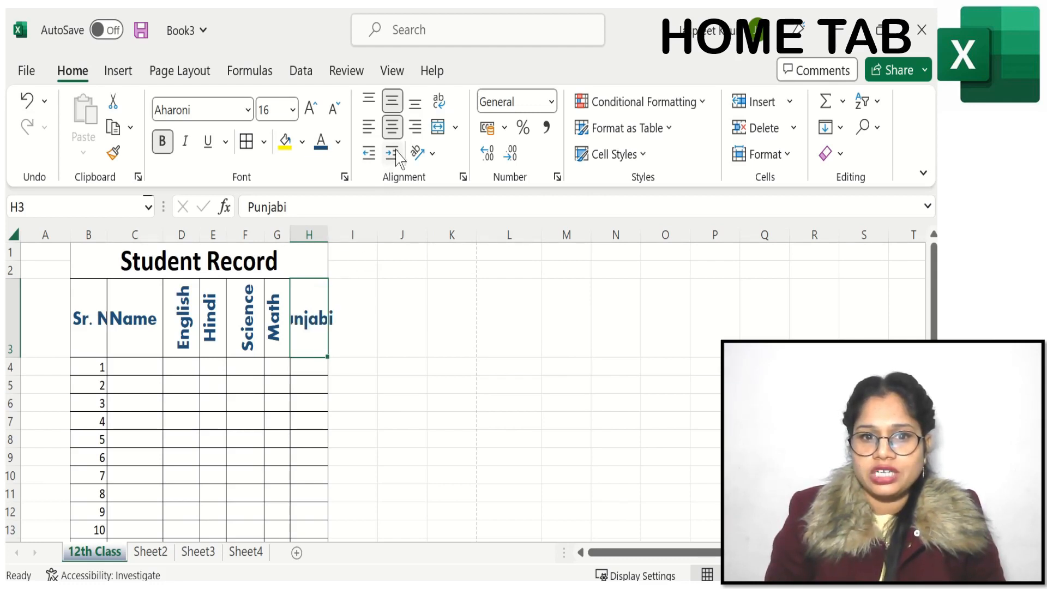
left_click(396, 156)
left_click(392, 153)
left_click(392, 153)
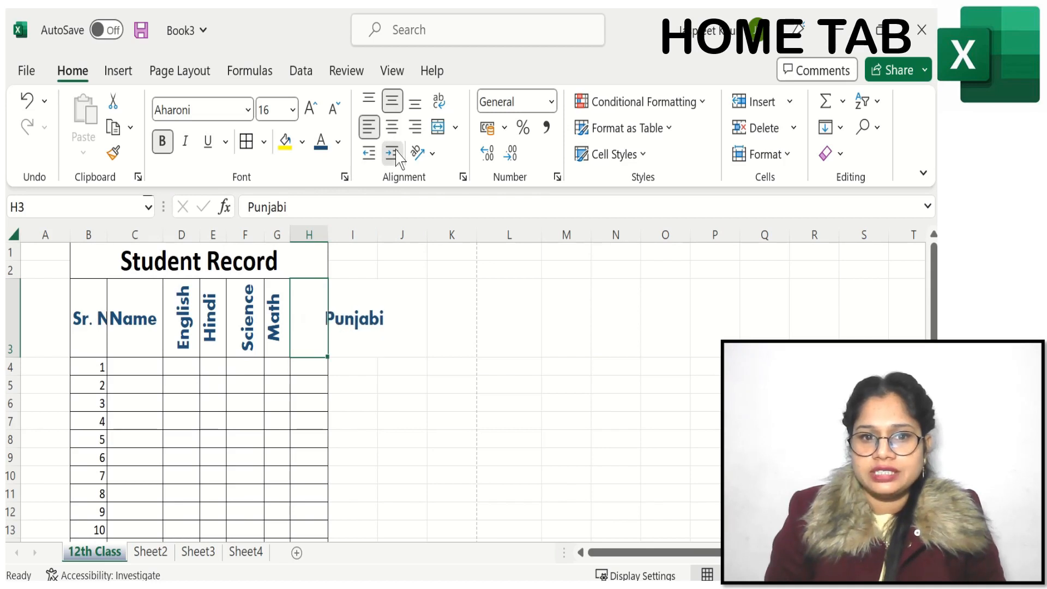
left_click(392, 153)
left_click(392, 153)
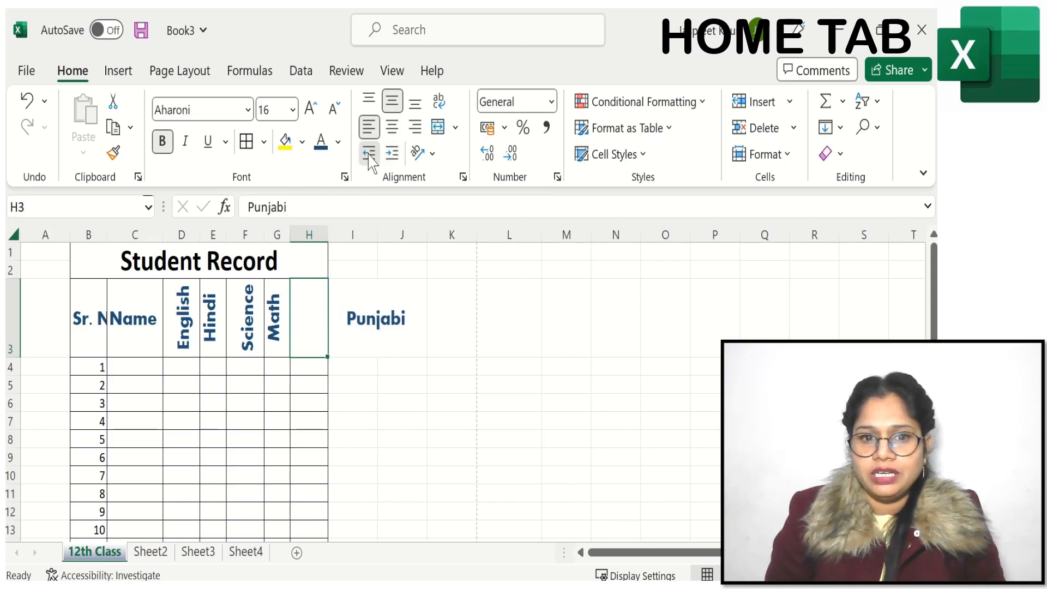
Step: Decrease the Punjabi heading's indent until none is left and apply Rotate Text Up to the heading
left_click(369, 154)
left_click(369, 154)
left_click(369, 155)
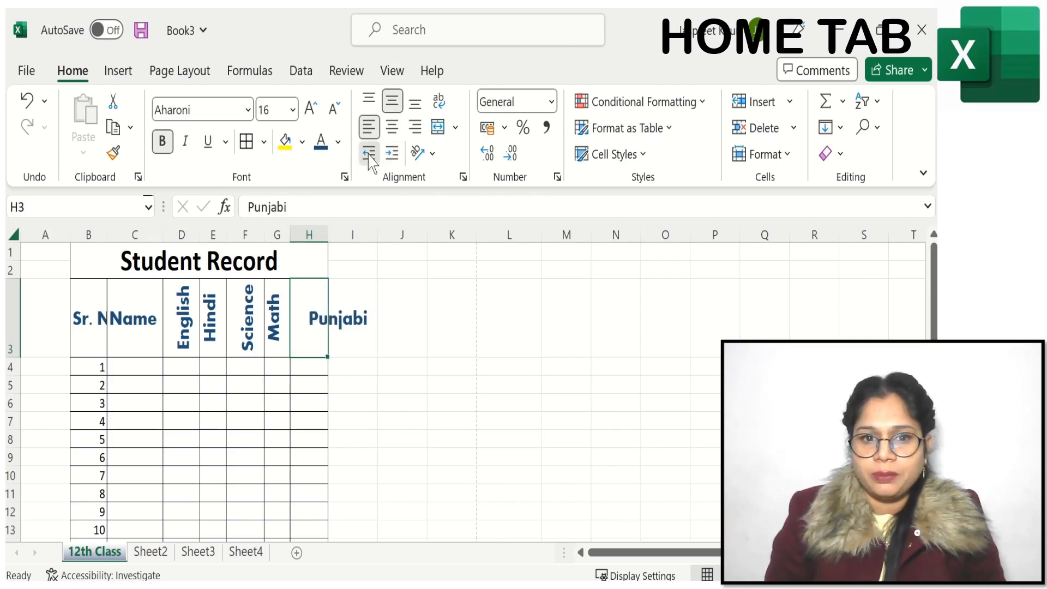
left_click(369, 154)
left_click(369, 154)
left_click(369, 155)
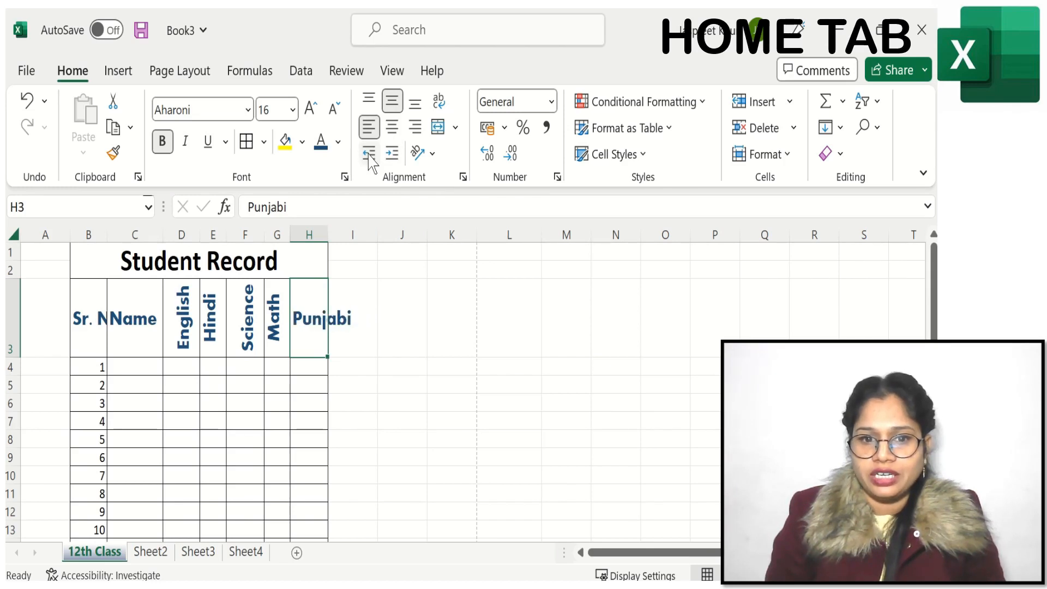
left_click(432, 154)
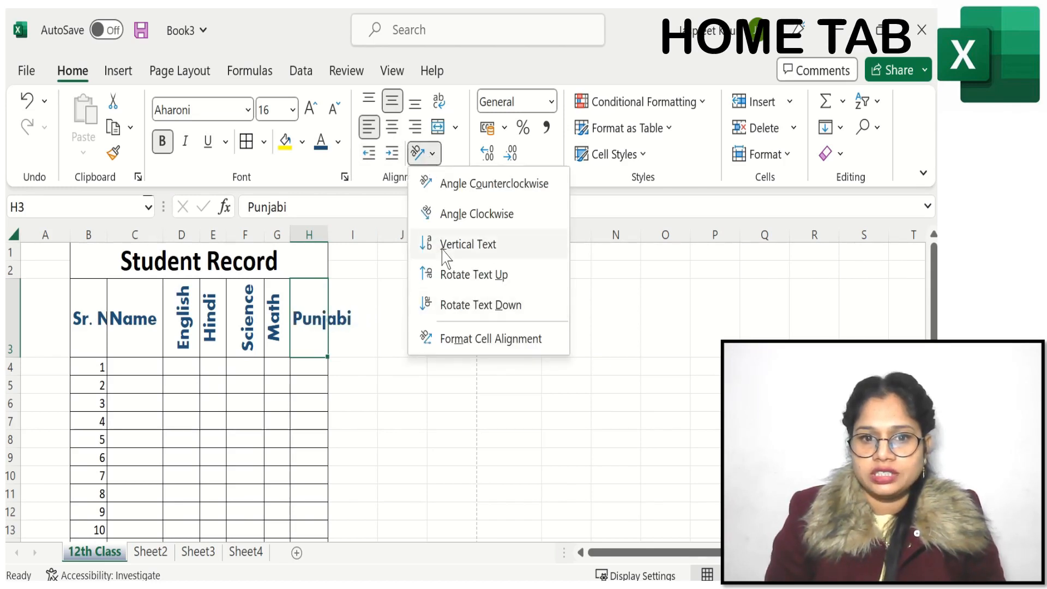
left_click(444, 273)
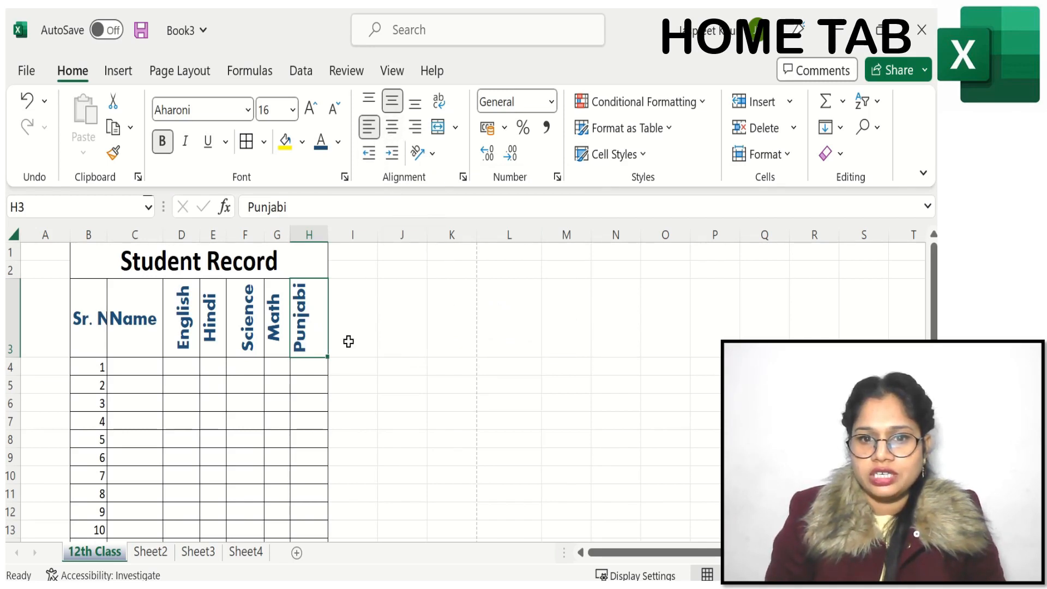
Step: Enter x=a+b in cell M3 and orient it with Rotate Text Up
left_click(571, 323)
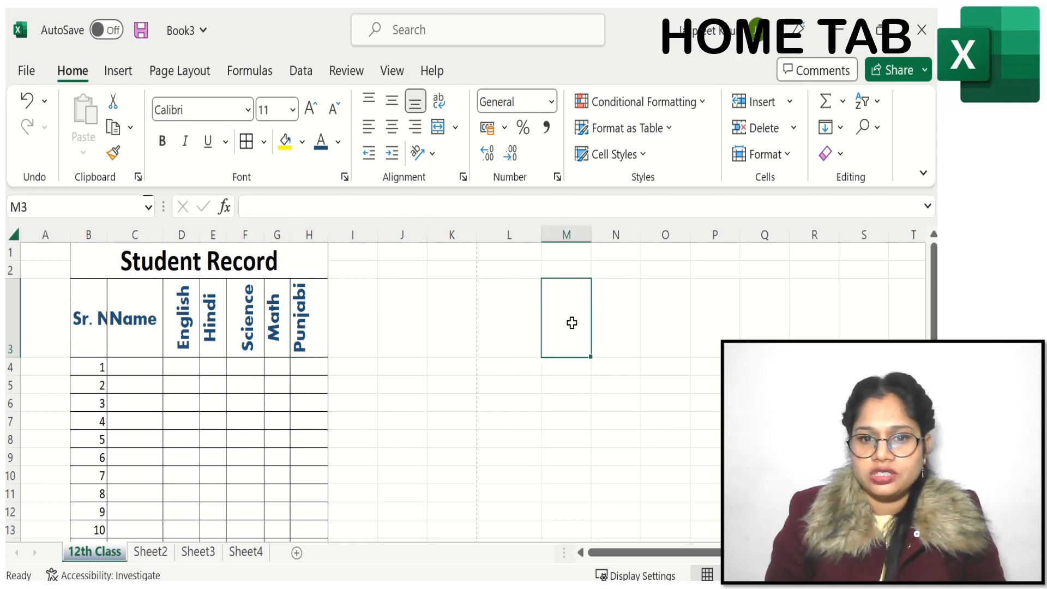
type("x")
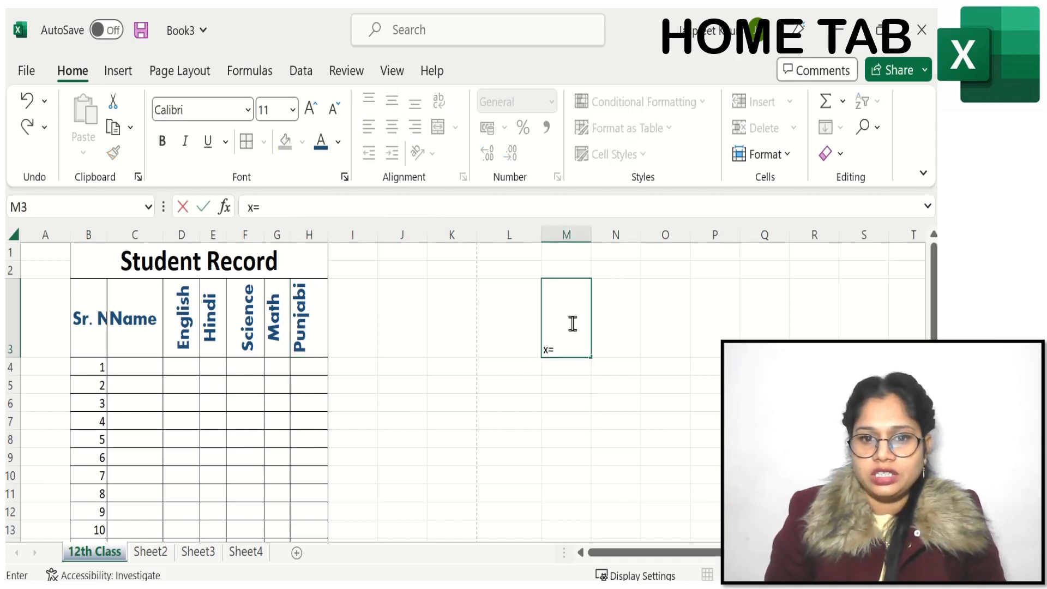
type("=a")
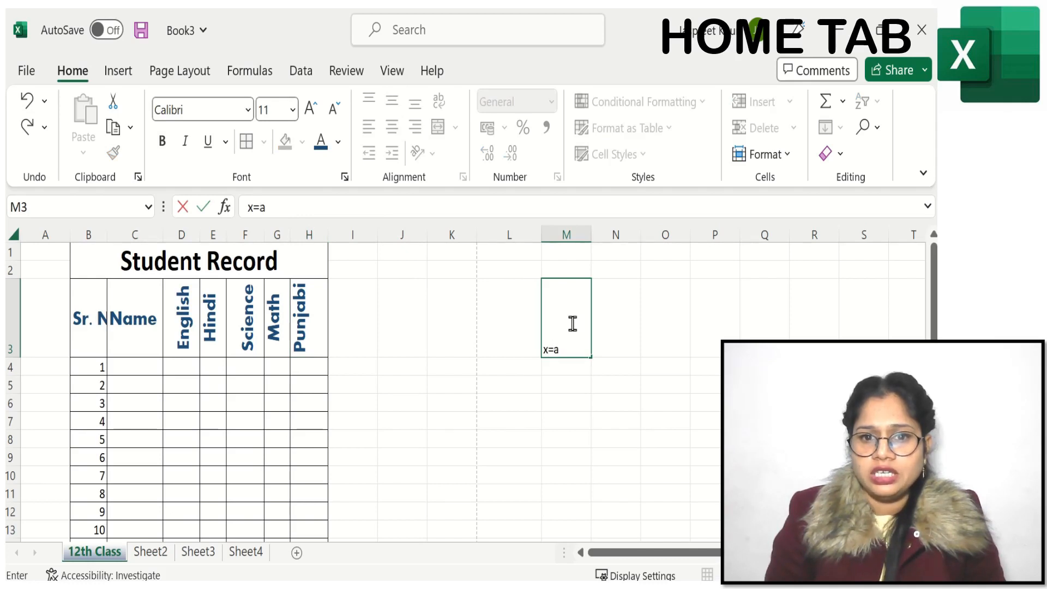
type("+b")
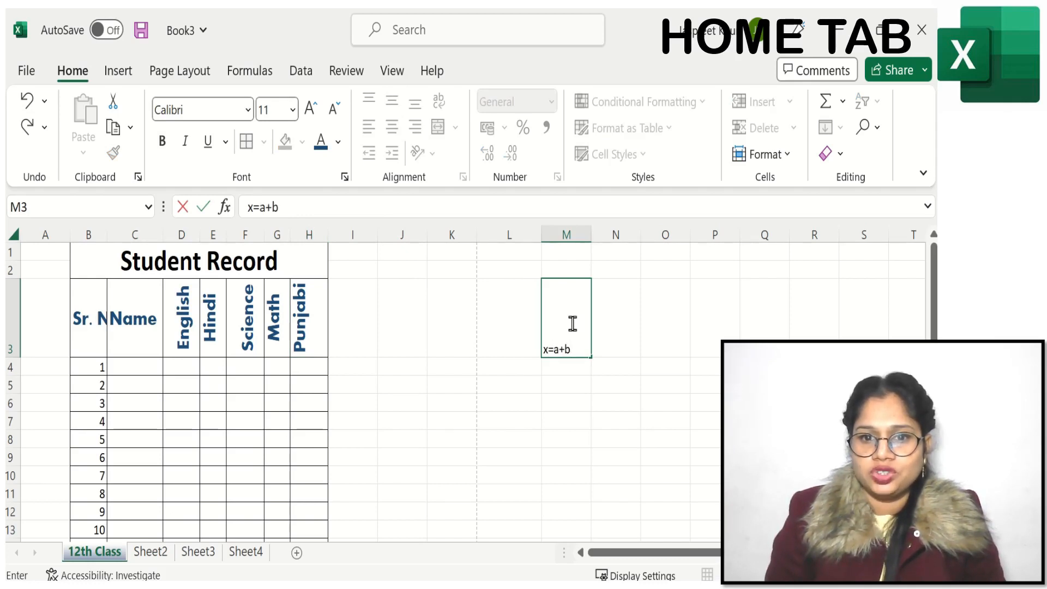
left_click_drag(573, 349, 538, 342)
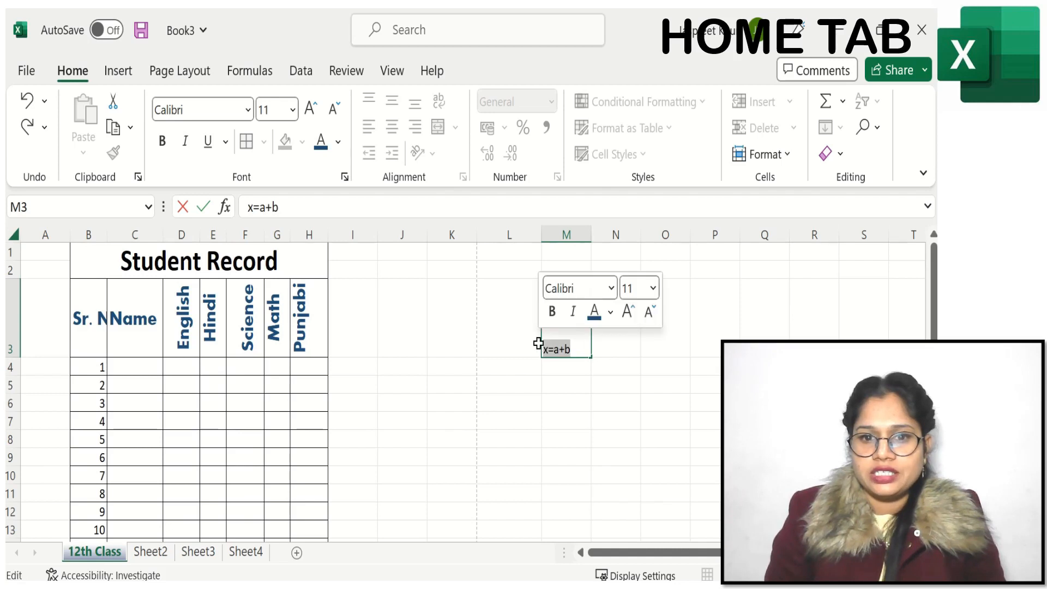
left_click(435, 155)
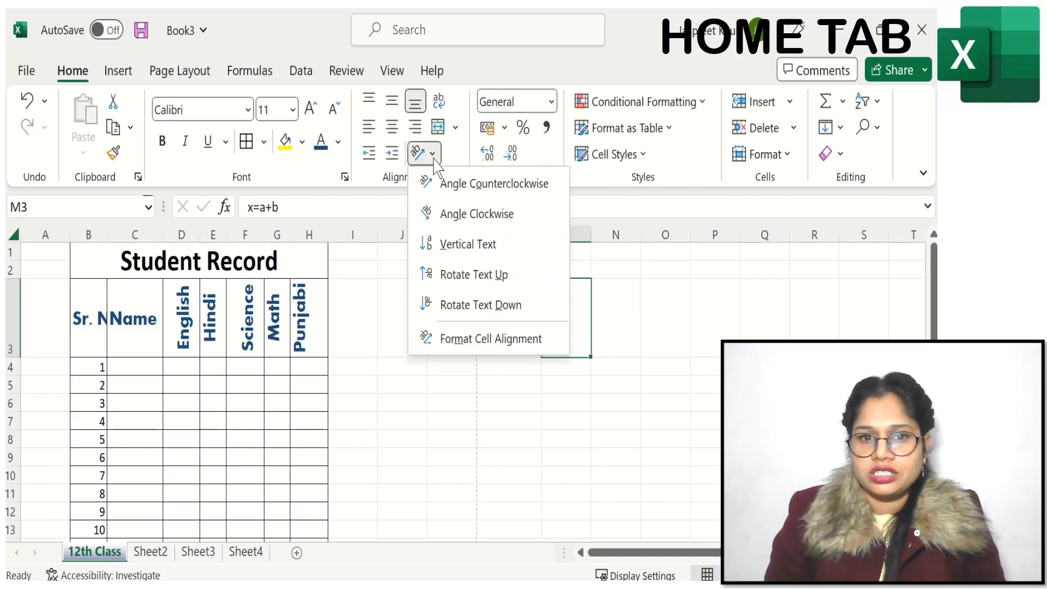
left_click(461, 275)
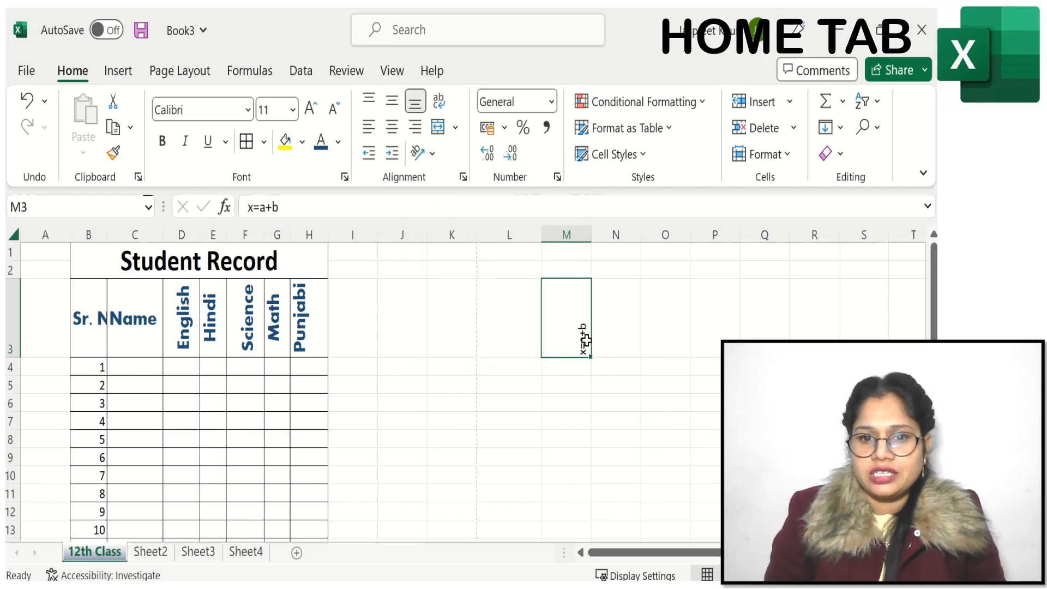
Step: Try center, left and right alignment on x=a+b in M3, increasing its indent once after the left alignment
left_click(390, 131)
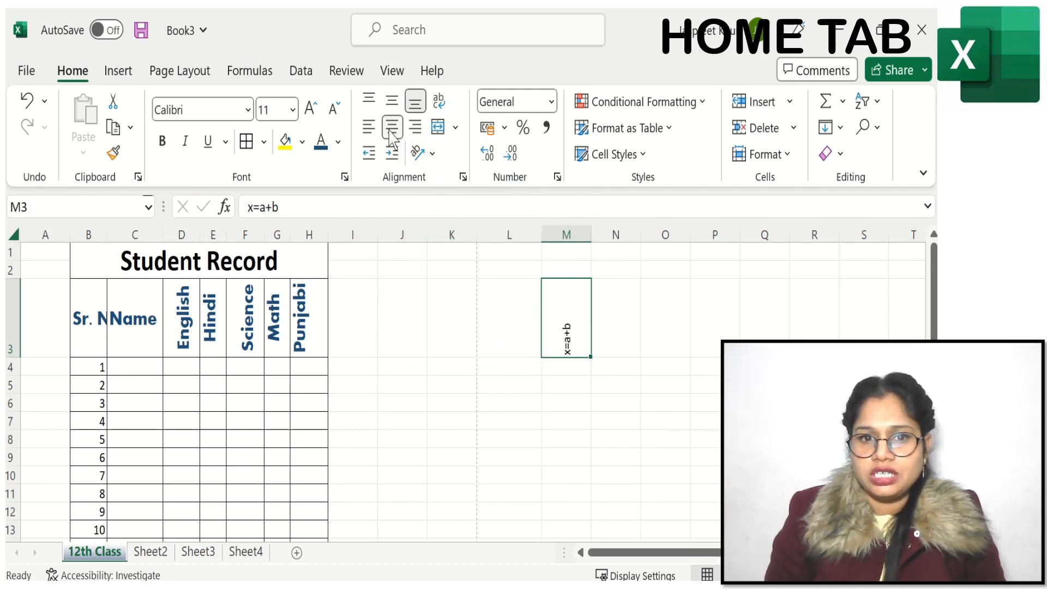
left_click(369, 127)
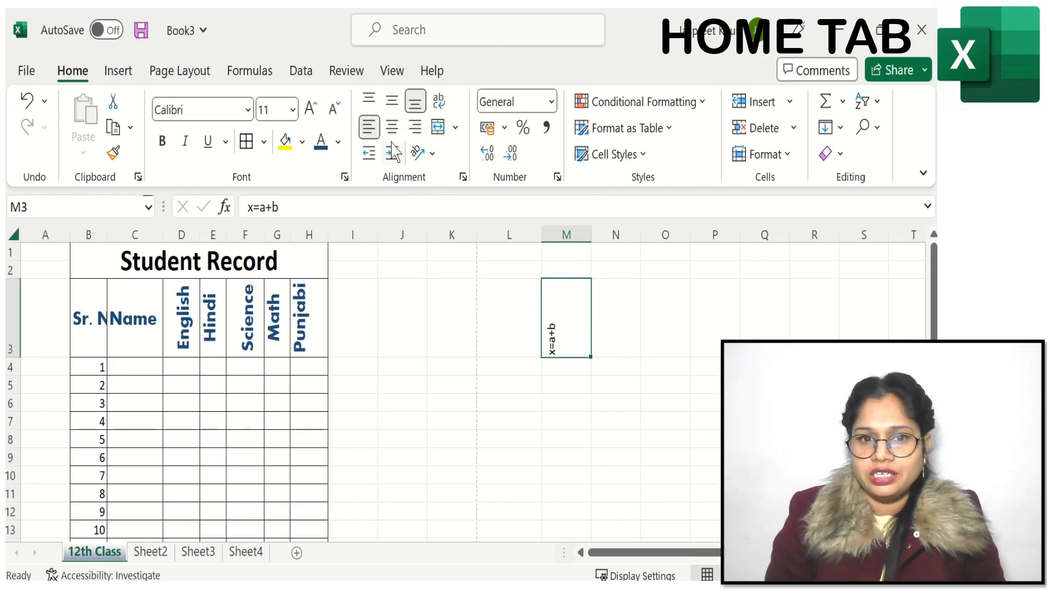
left_click(393, 152)
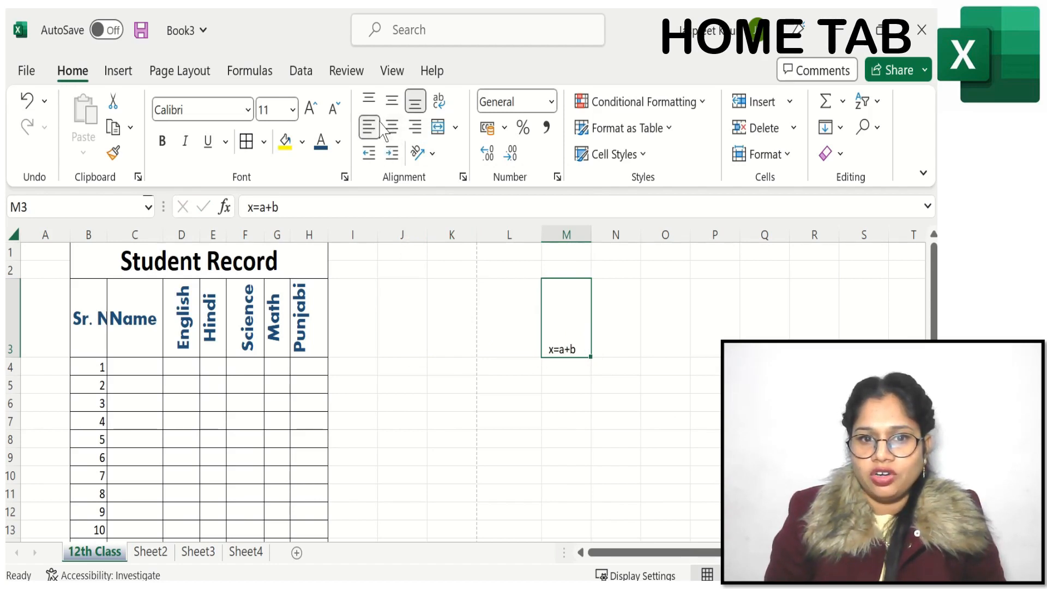
left_click(394, 128)
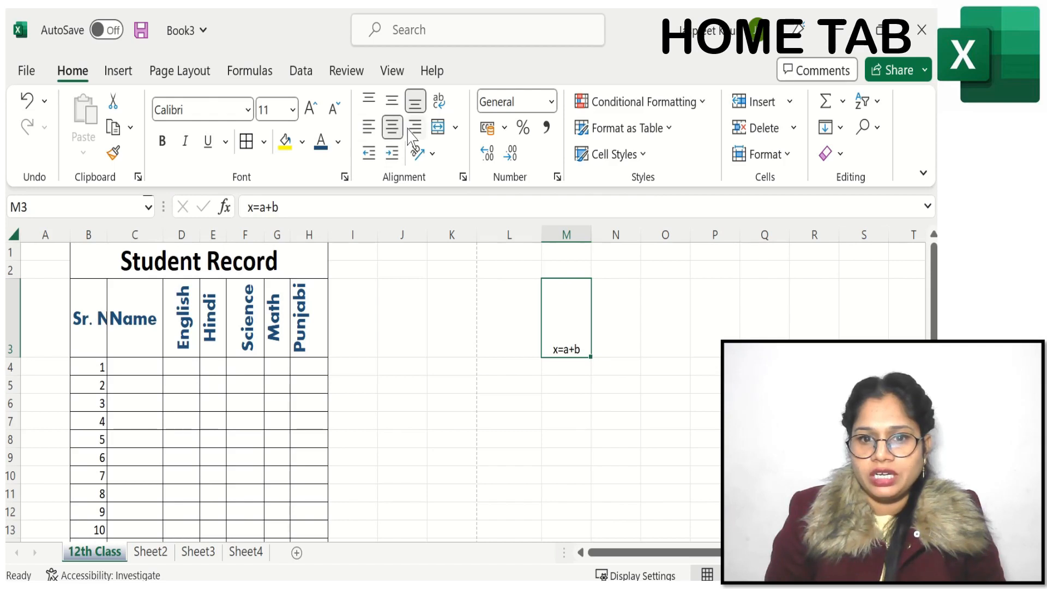
left_click(415, 127)
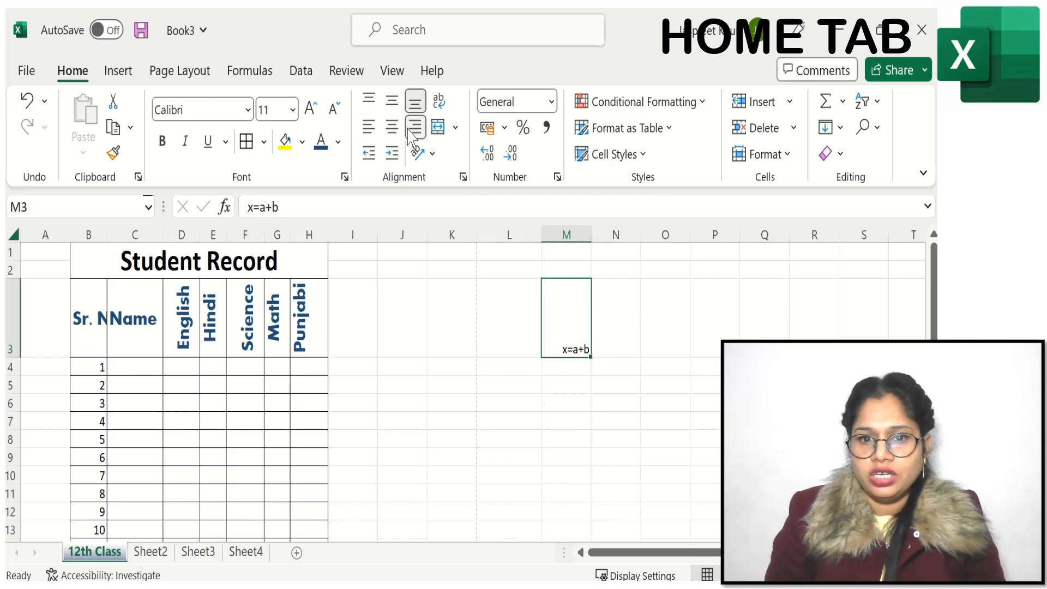
Step: Increase the indent of the right-aligned x=a+b in M3 by several levels and decrease it again
left_click(391, 154)
left_click(367, 155)
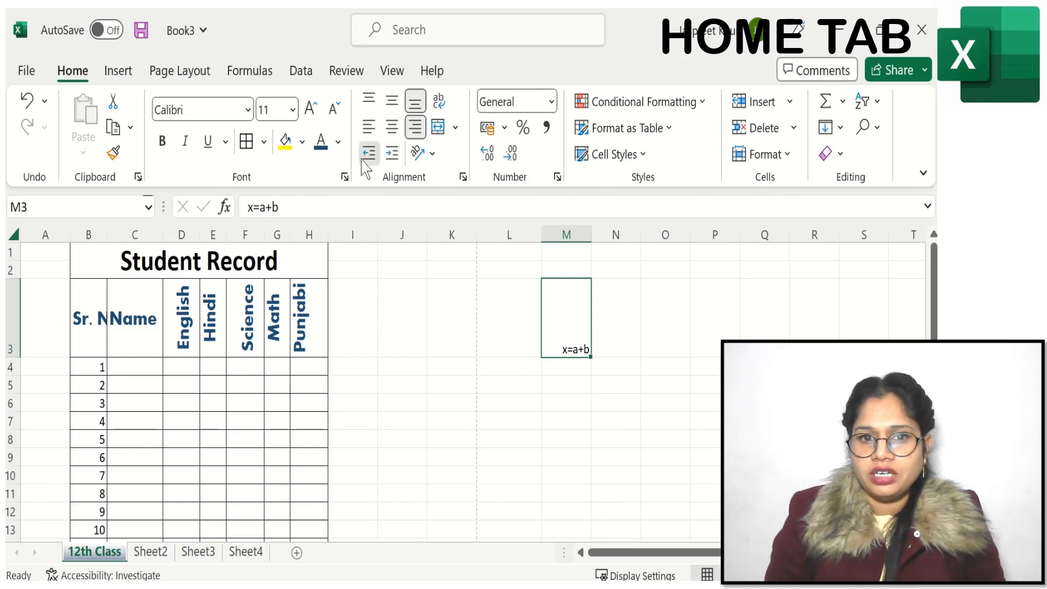
left_click(385, 159)
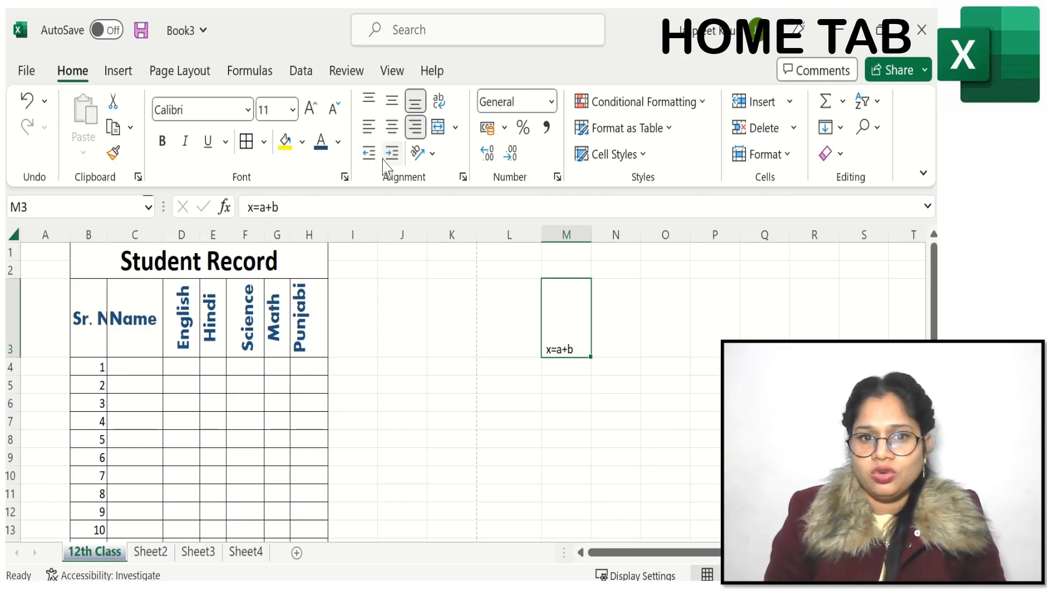
left_click(385, 159)
left_click(385, 159)
left_click(367, 157)
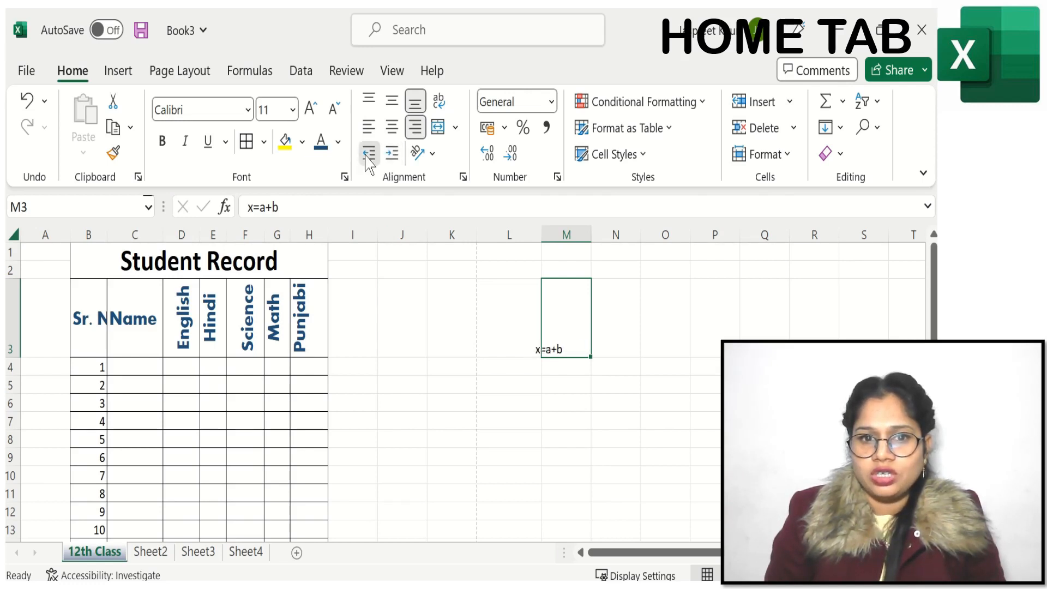
left_click(367, 157)
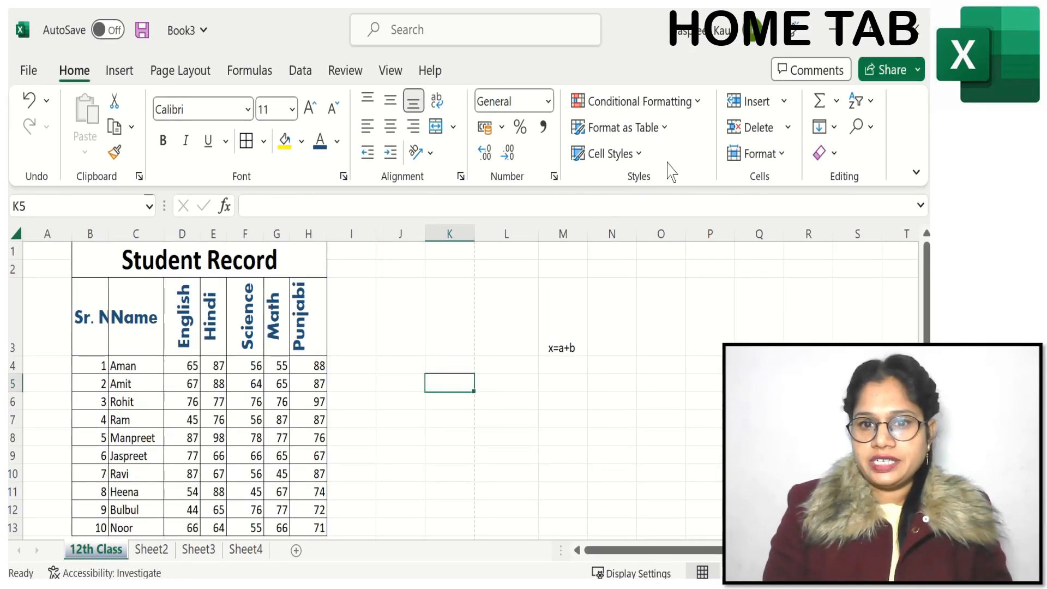
left_click(641, 104)
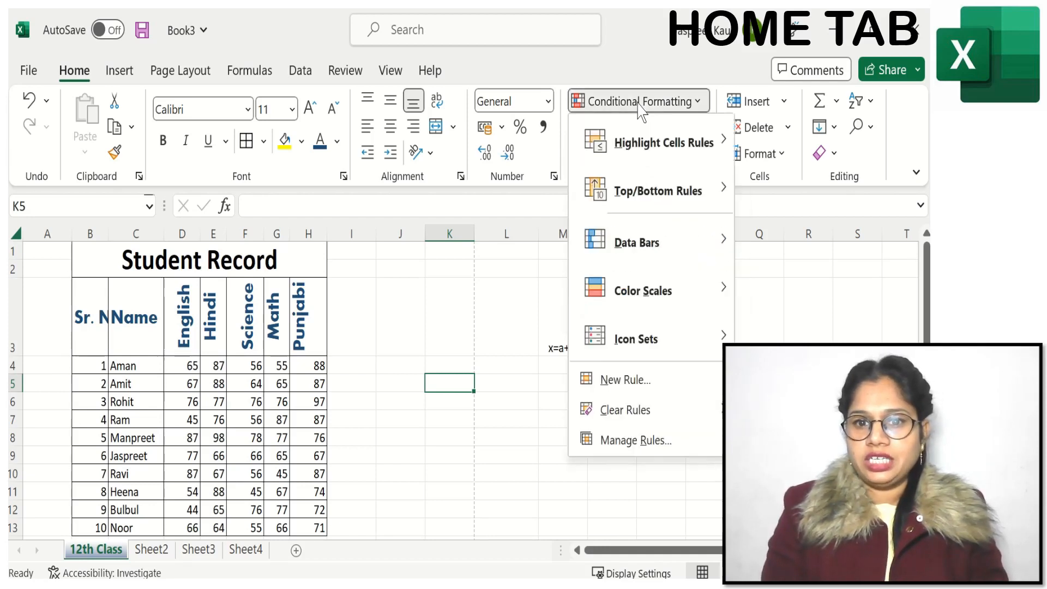
mouse_move(622, 335)
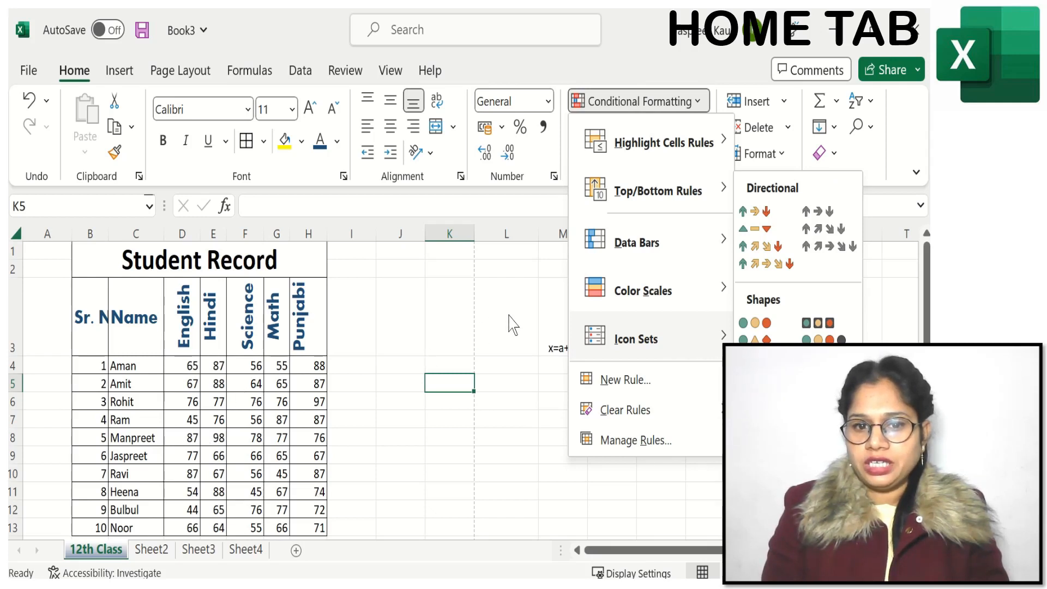
mouse_move(656, 146)
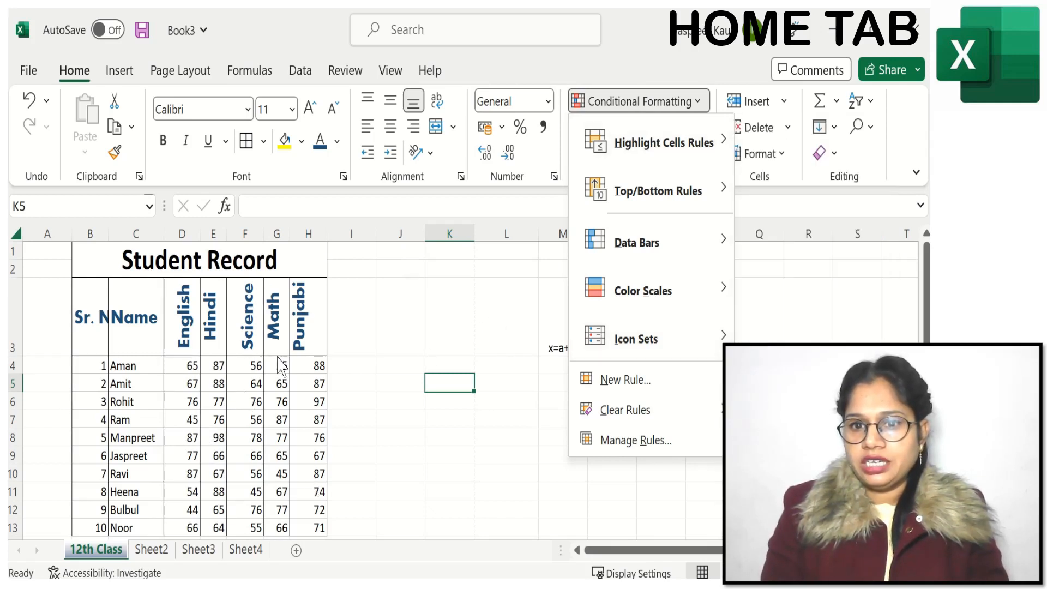
left_click(338, 324)
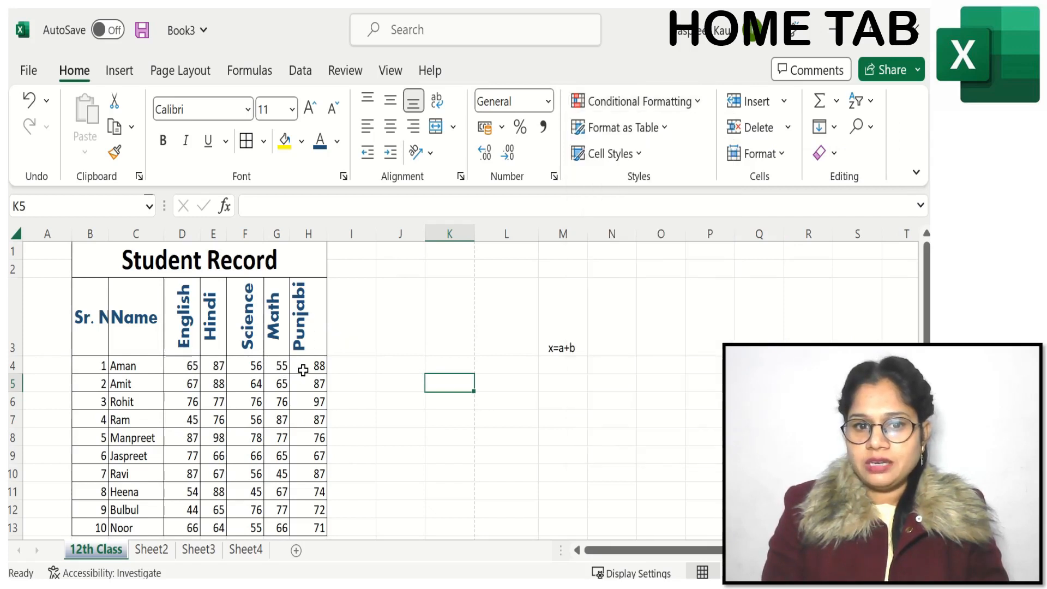
Step: Set up a Greater Than conditional formatting rule with the value 85 for the Punjabi marks in H4:H13
left_click_drag(303, 370, 305, 527)
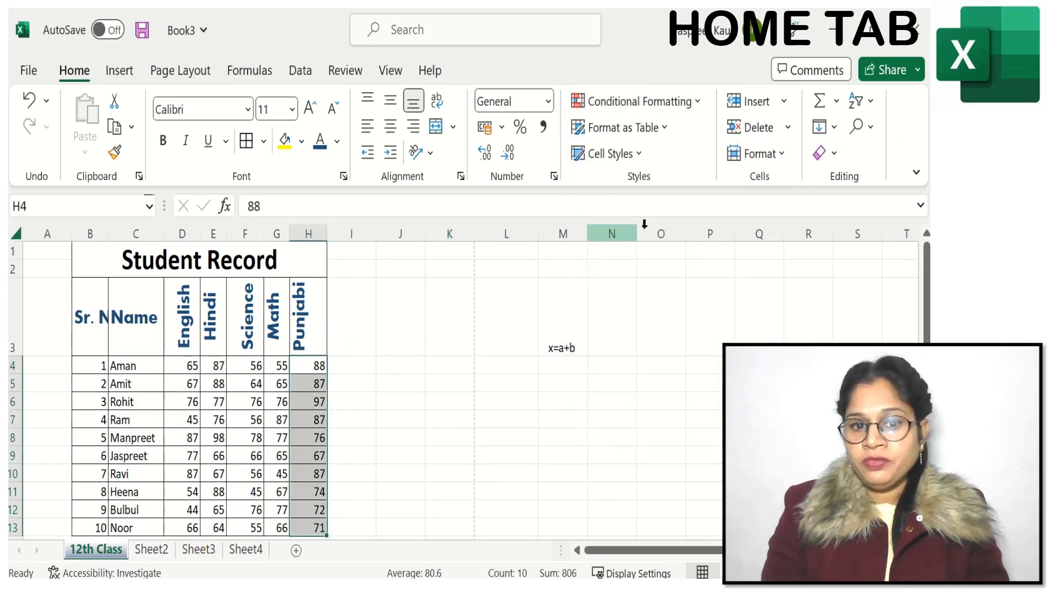
left_click(676, 107)
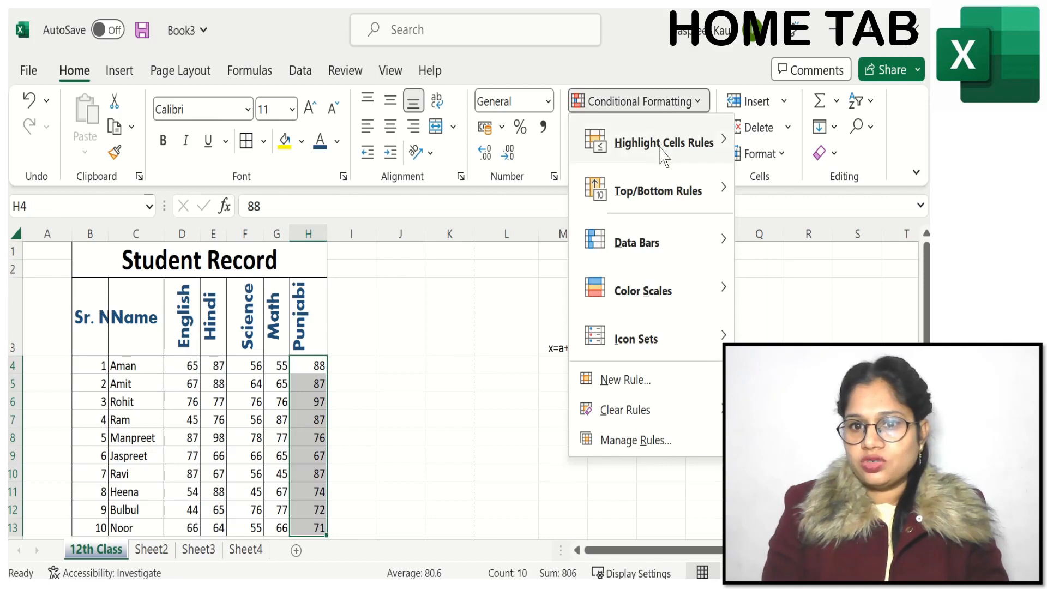
mouse_move(663, 157)
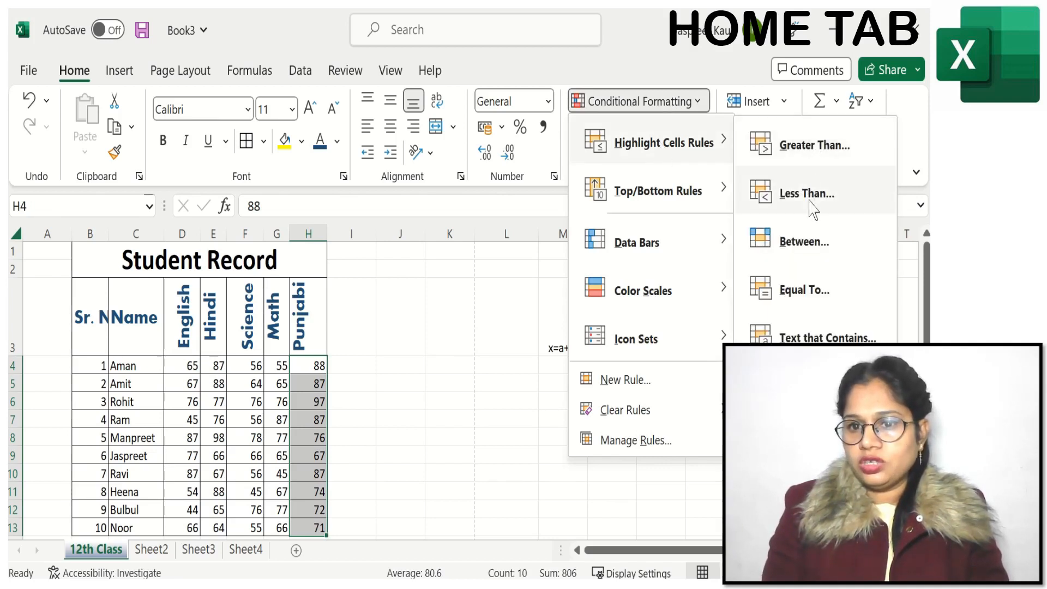
left_click(804, 153)
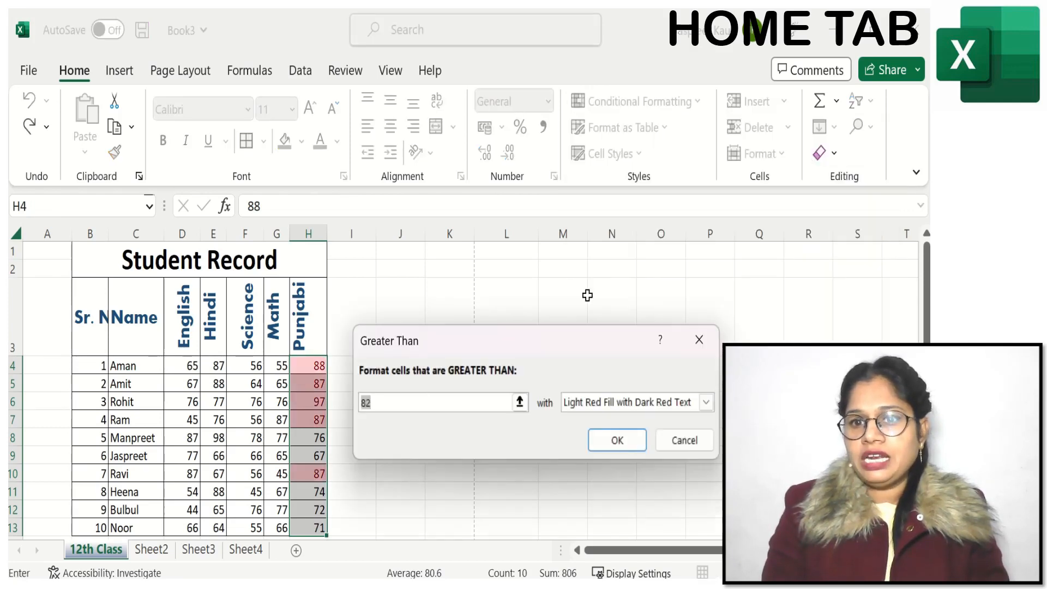
left_click_drag(558, 304, 591, 192)
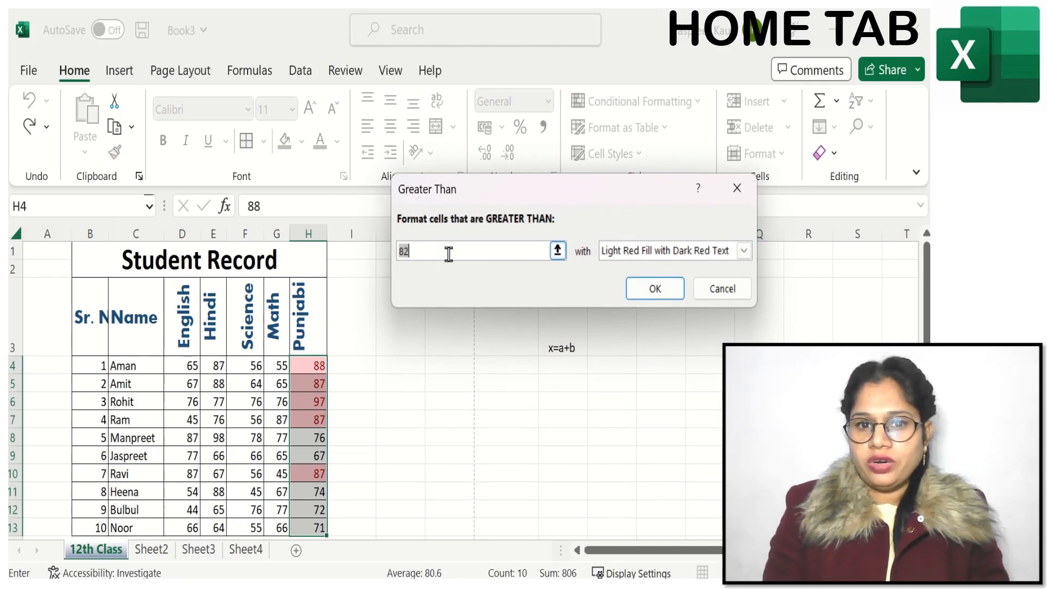
key("BackSpace")
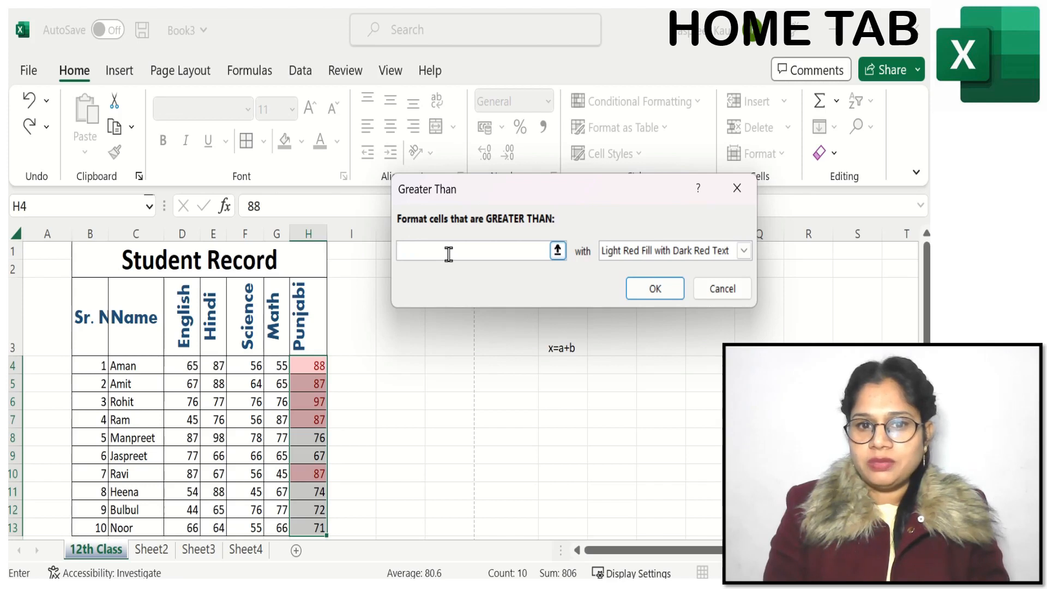
type("85")
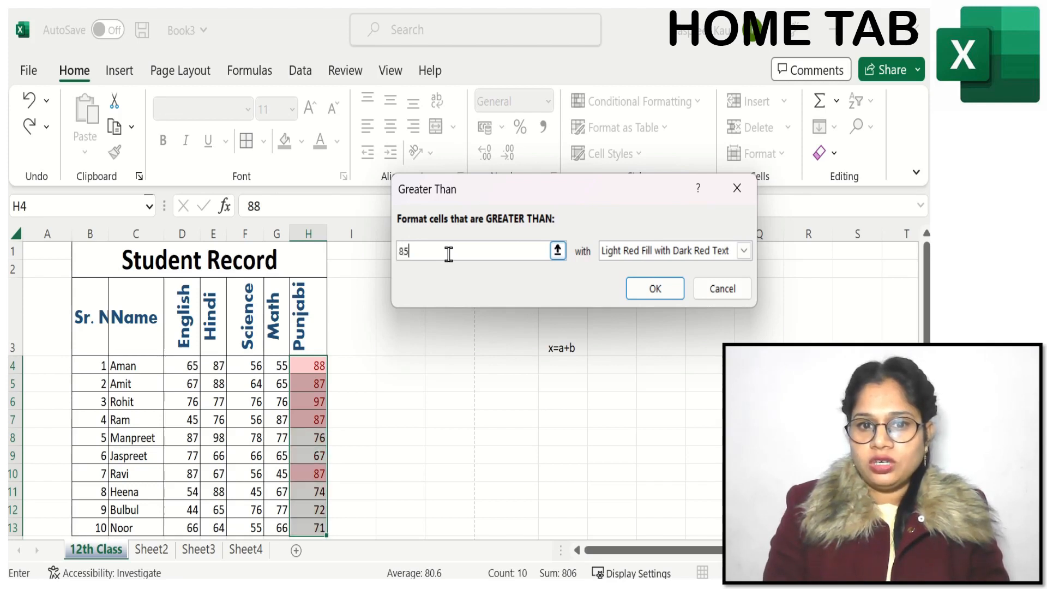
Step: Try the yellow format for the Greater Than rule and apply it with Green Fill with Dark Green Text
left_click(744, 251)
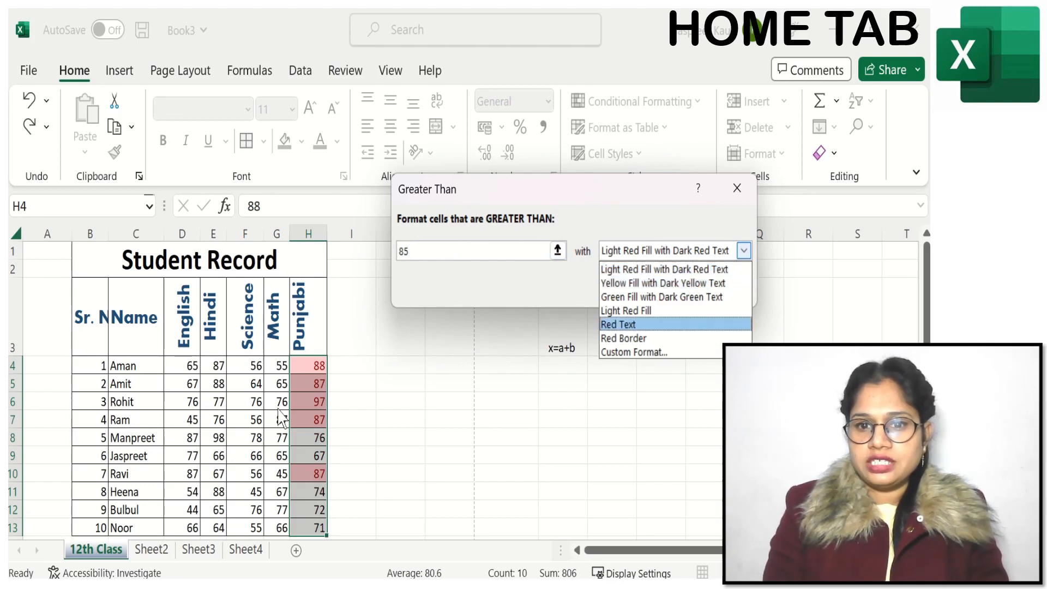
left_click(644, 283)
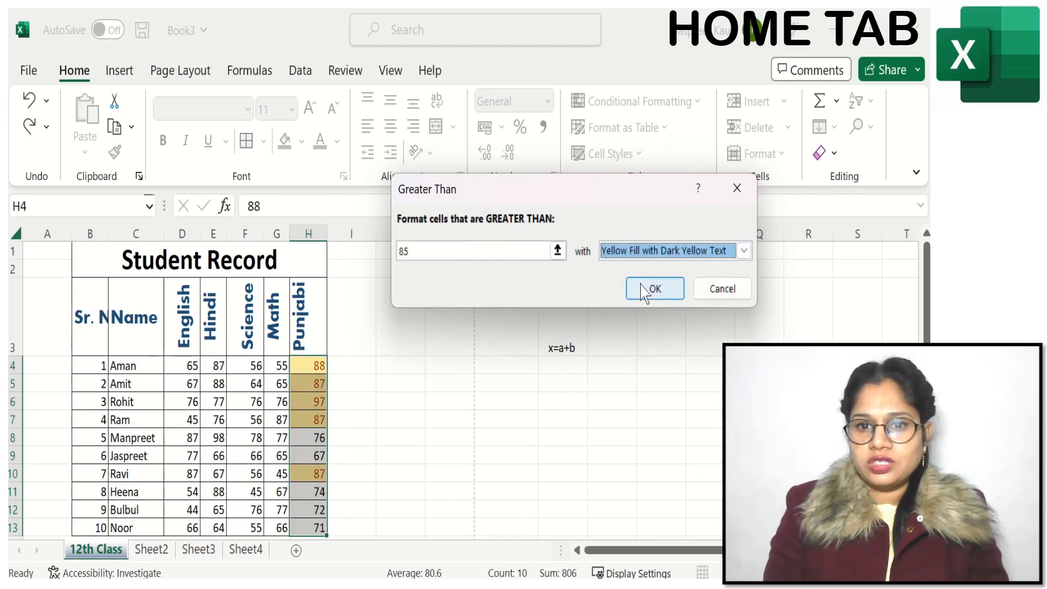
left_click(744, 250)
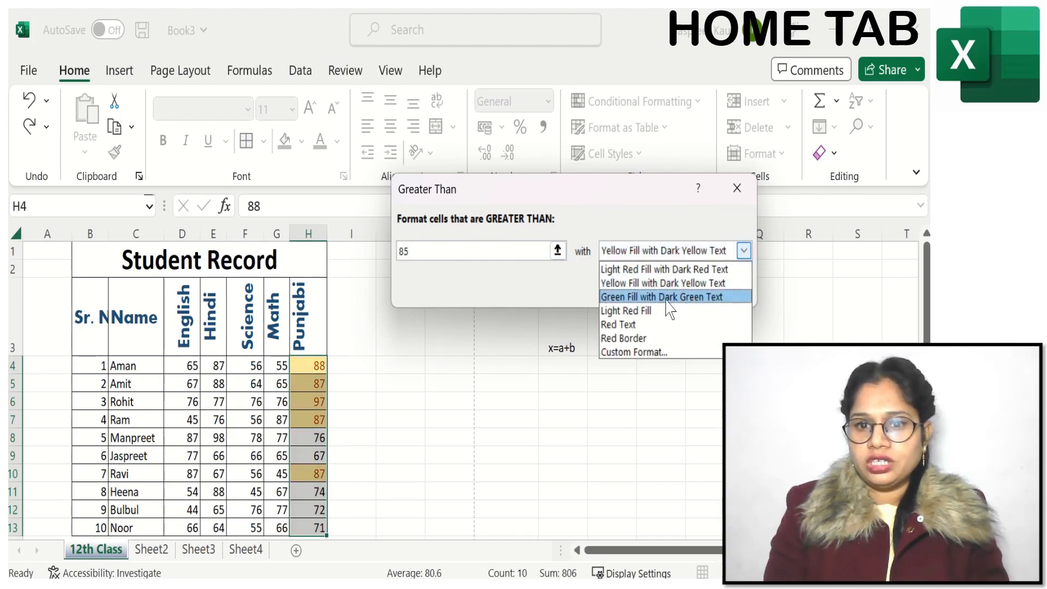
left_click(665, 297)
left_click(665, 298)
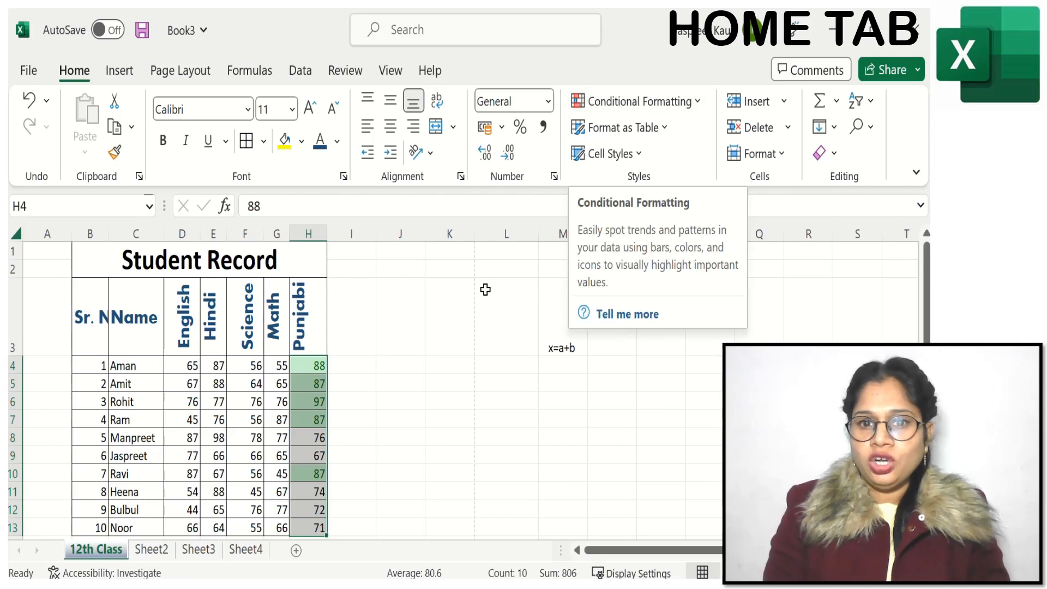
left_click(373, 377)
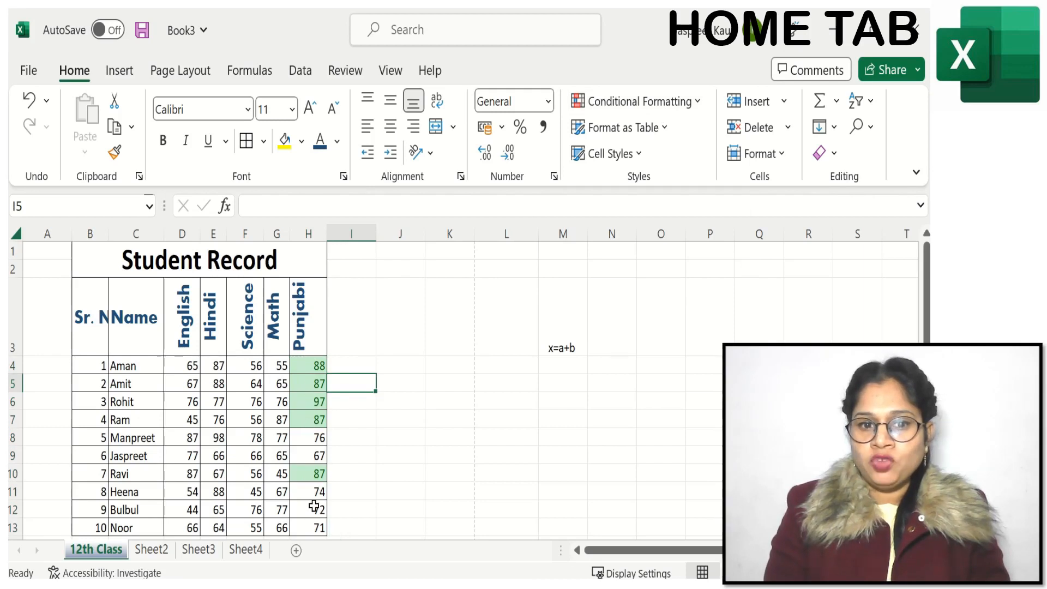
Step: Highlight the Science marks in F4:F13 that are between 50 and 60 with Light Red Fill with Dark Red Text
left_click_drag(251, 365, 244, 520)
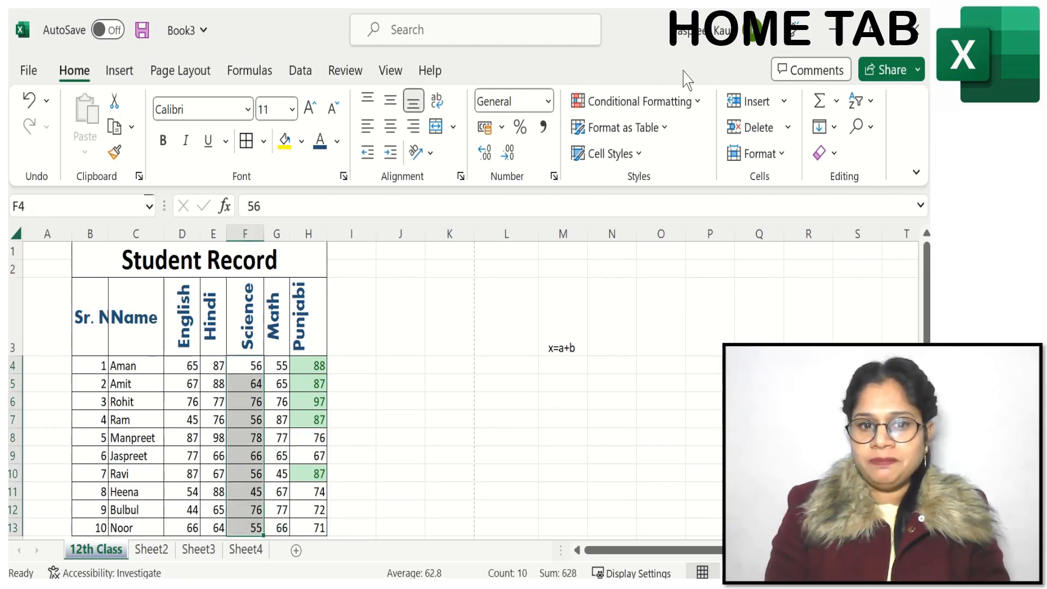
left_click(678, 102)
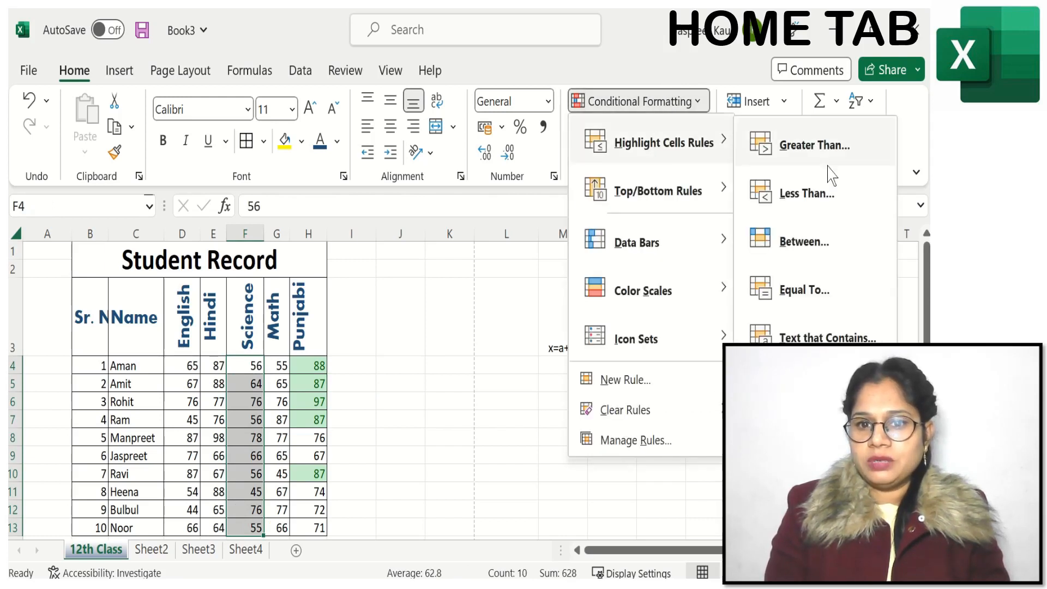
left_click(805, 241)
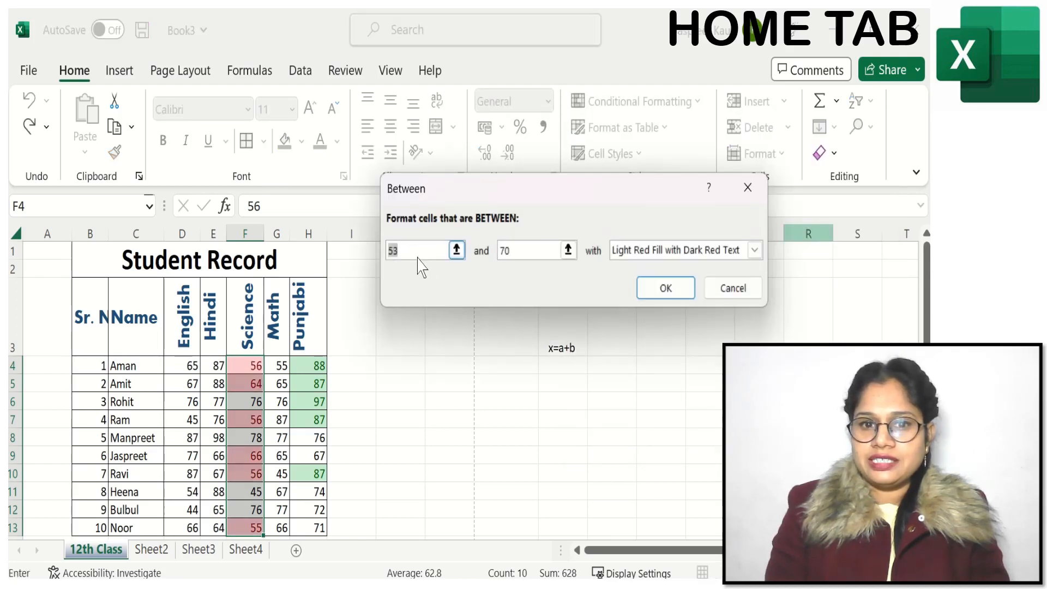
key("BackSpace")
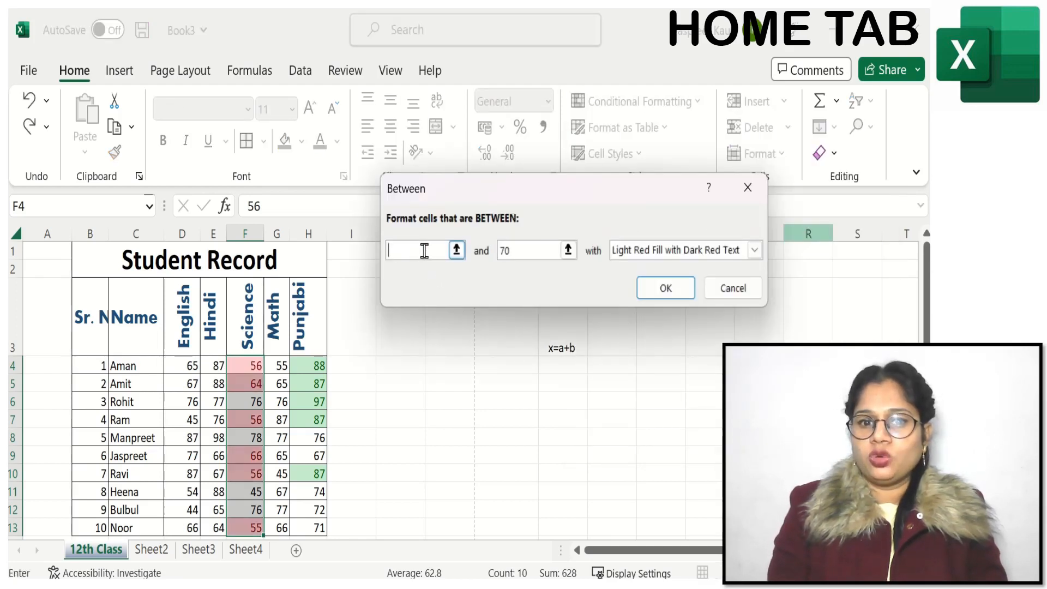
type("50")
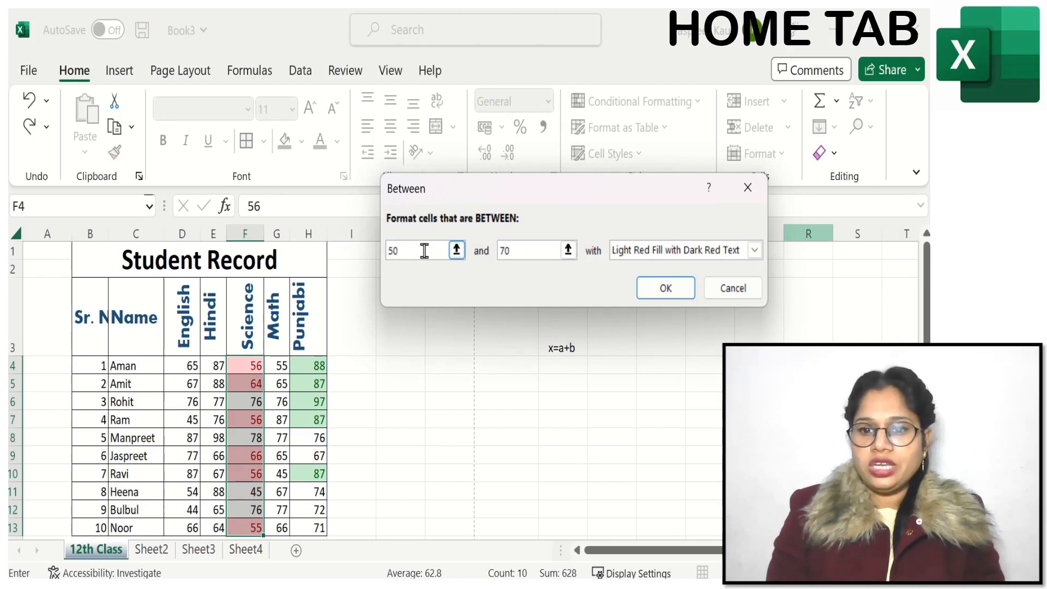
left_click(525, 248)
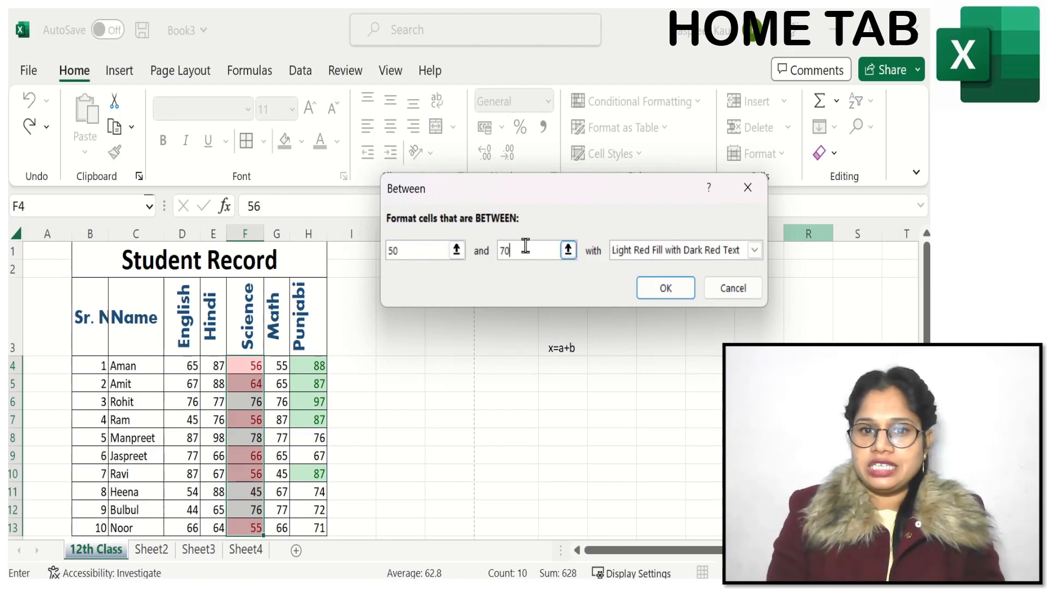
key("BackSpace")
type("6")
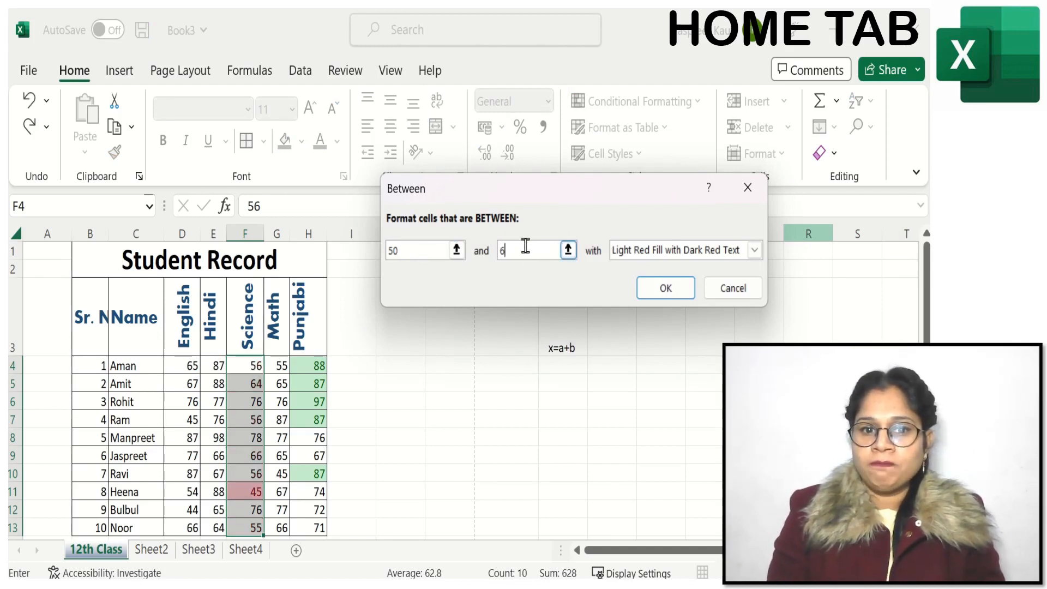
type("0")
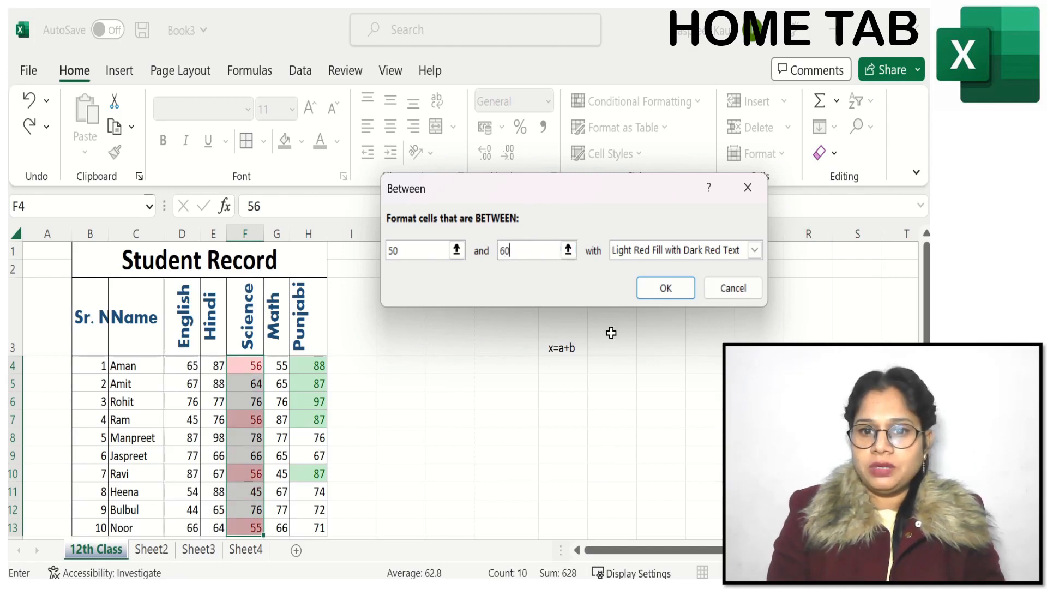
left_click(665, 289)
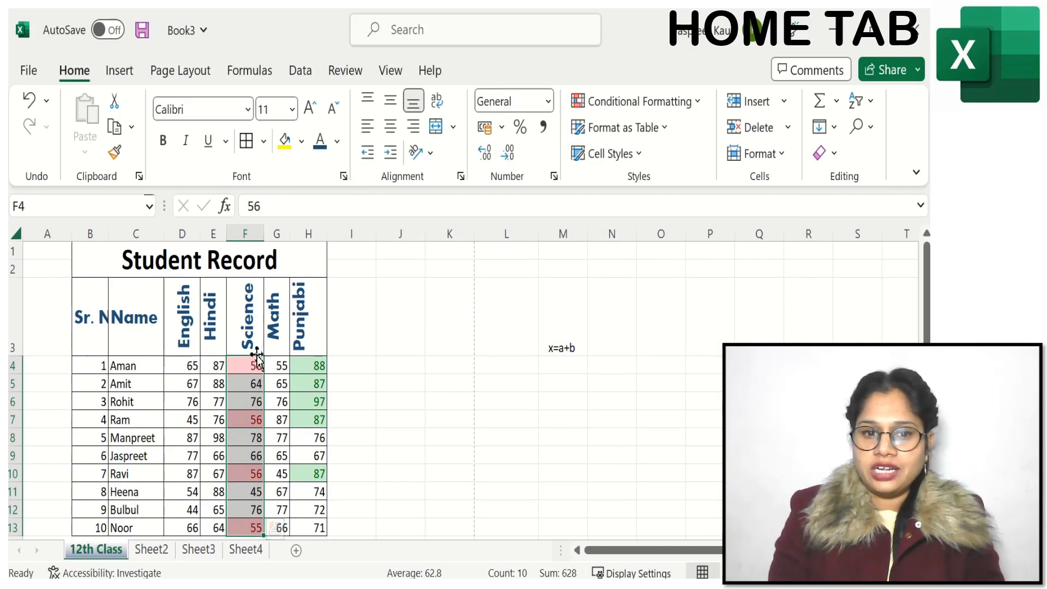
left_click(381, 439)
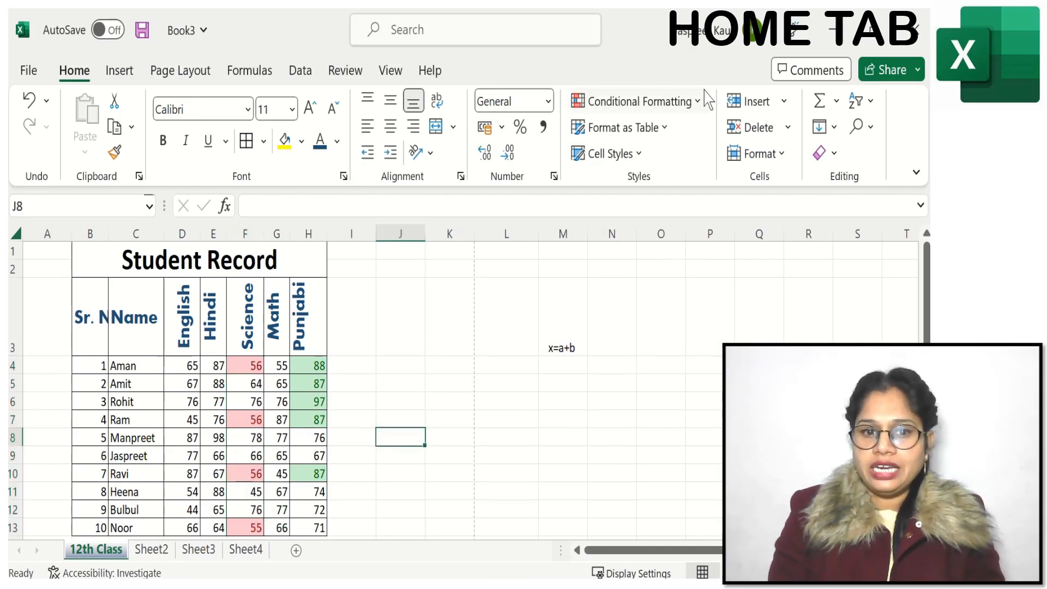
left_click(653, 112)
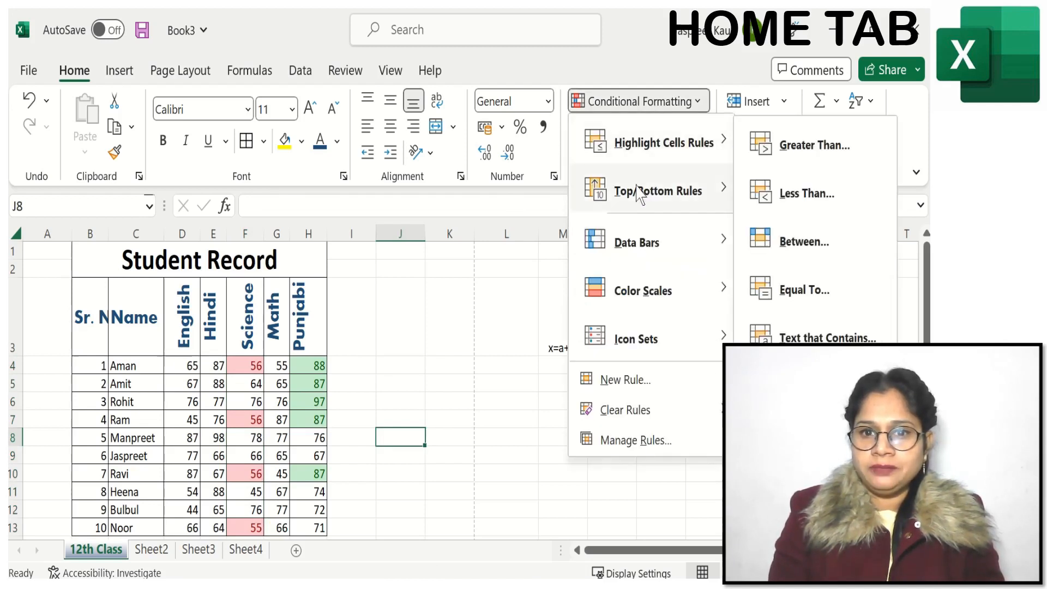
mouse_move(631, 202)
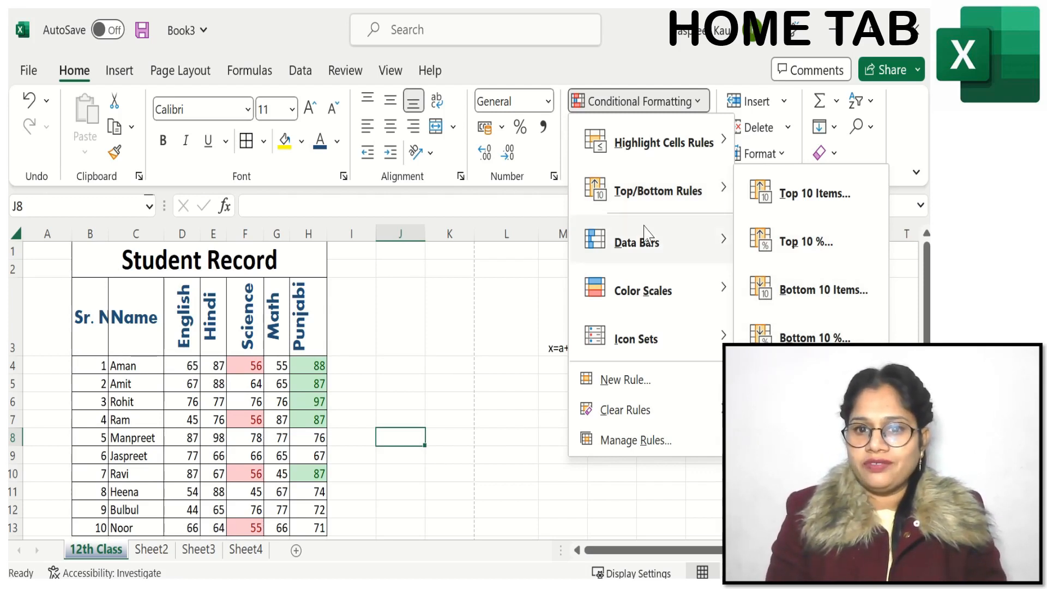
mouse_move(648, 248)
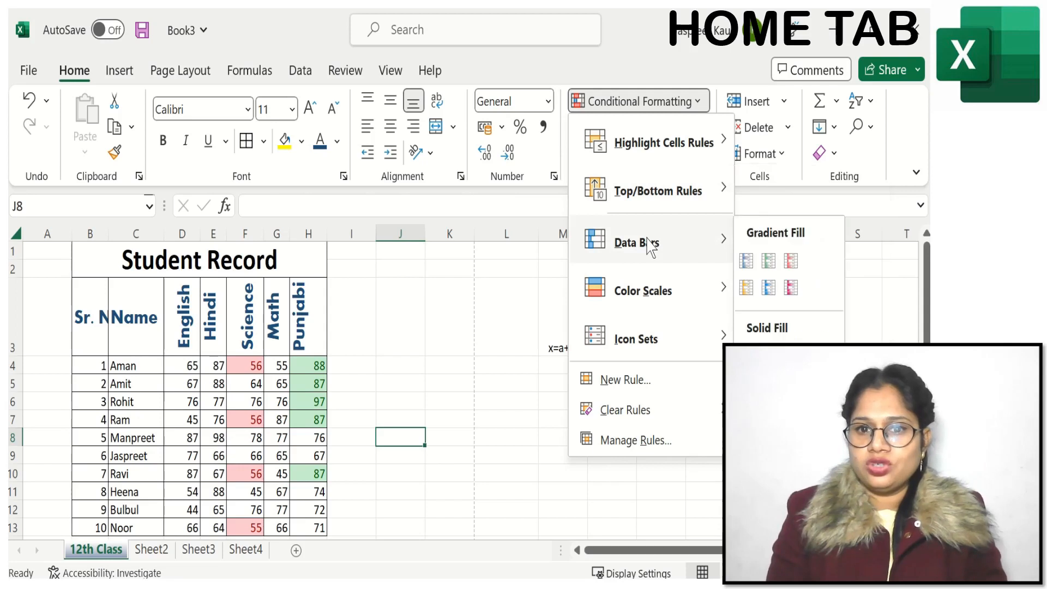
left_click(791, 289)
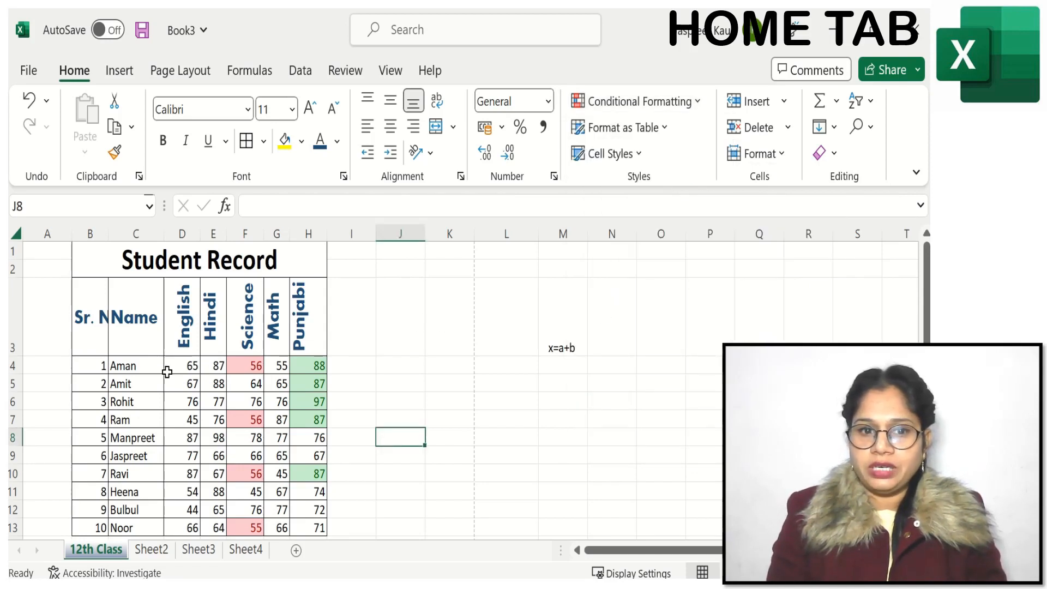
Step: Apply the Light Blue gradient fill data bars to the Math marks in G4:G13
left_click_drag(280, 365, 280, 390)
scroll(279, 391, "up", 2)
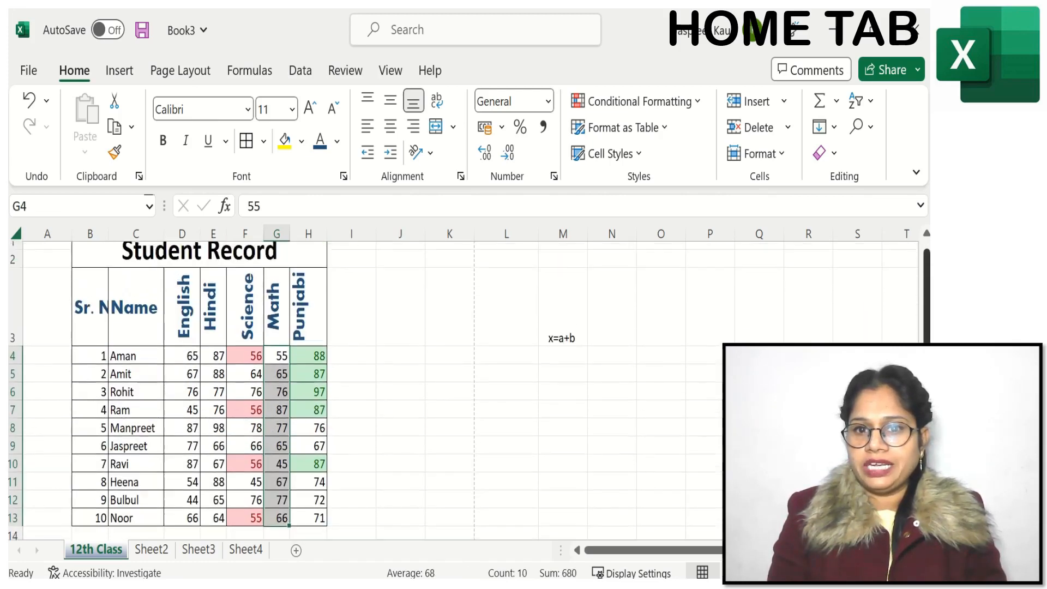
left_click(677, 103)
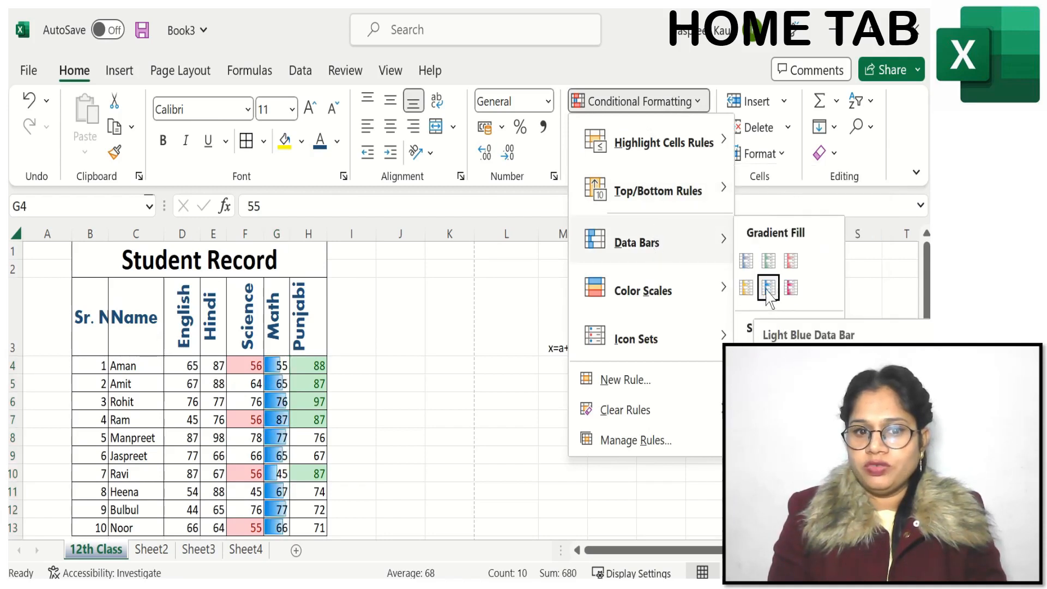
left_click(767, 289)
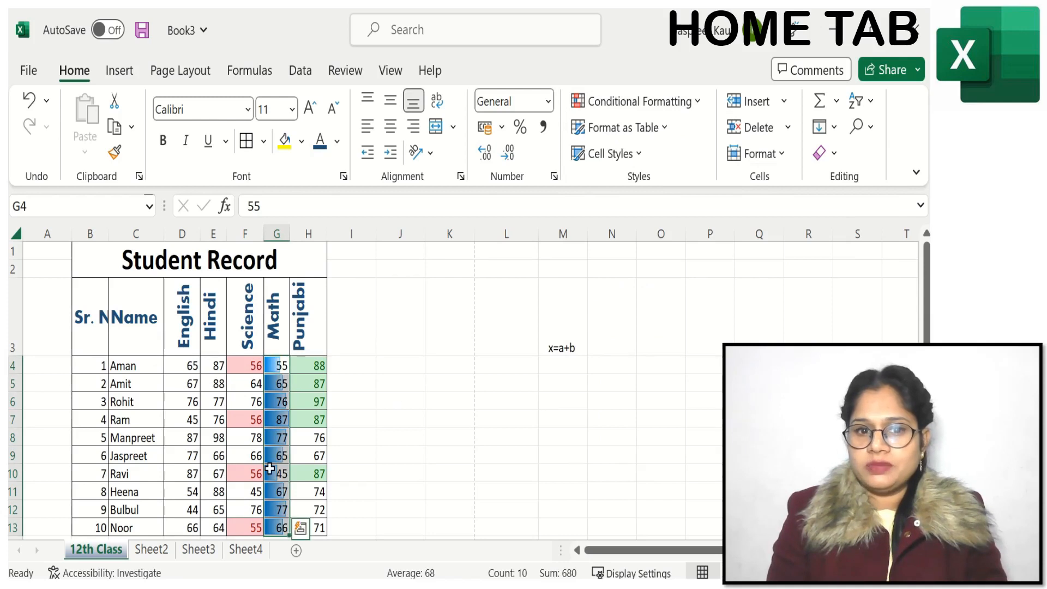
left_click(401, 410)
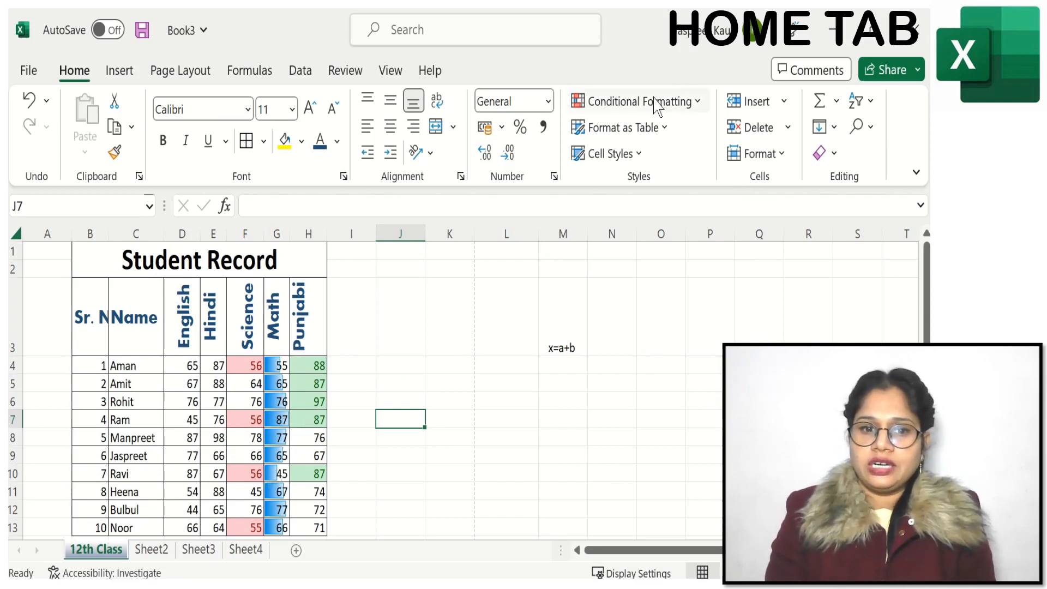
Step: Preview the Red - Yellow - Green color scale on the Hindi marks in E4:E13 and look at the icon sets
left_click_drag(213, 365, 215, 527)
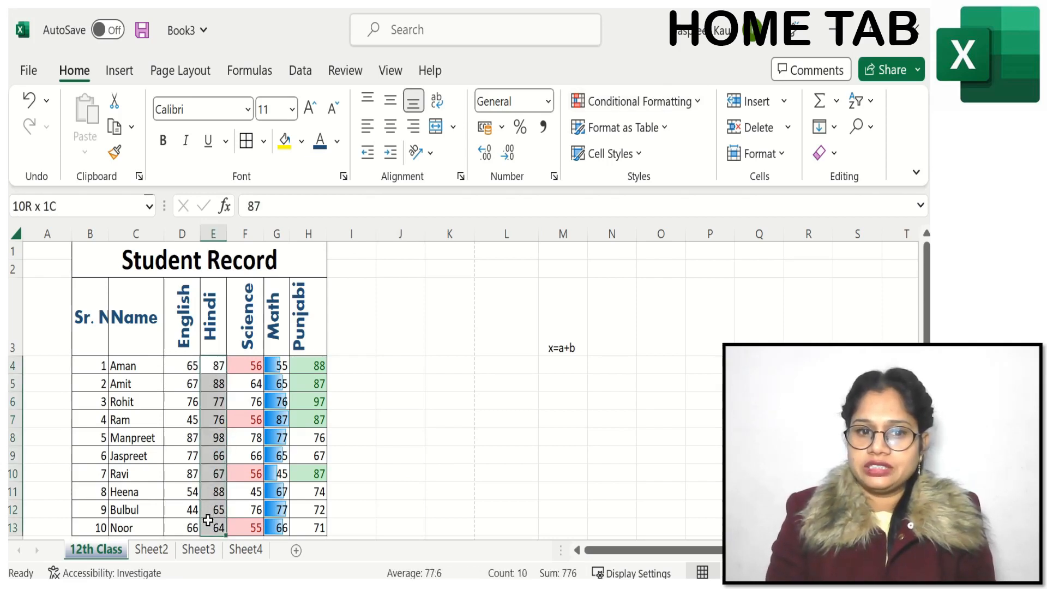
left_click(631, 106)
mouse_move(635, 297)
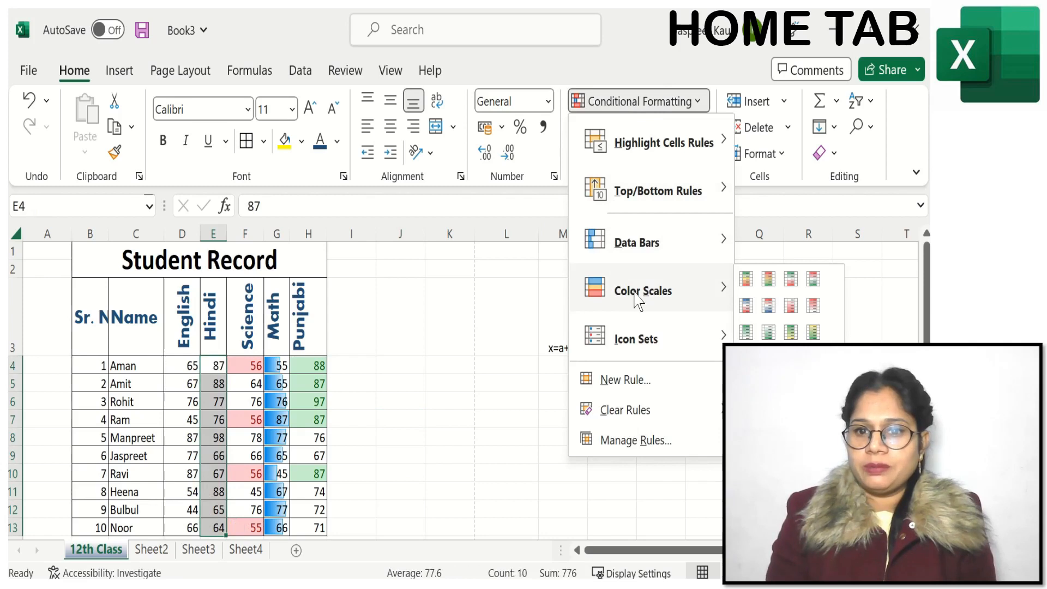
mouse_move(636, 240)
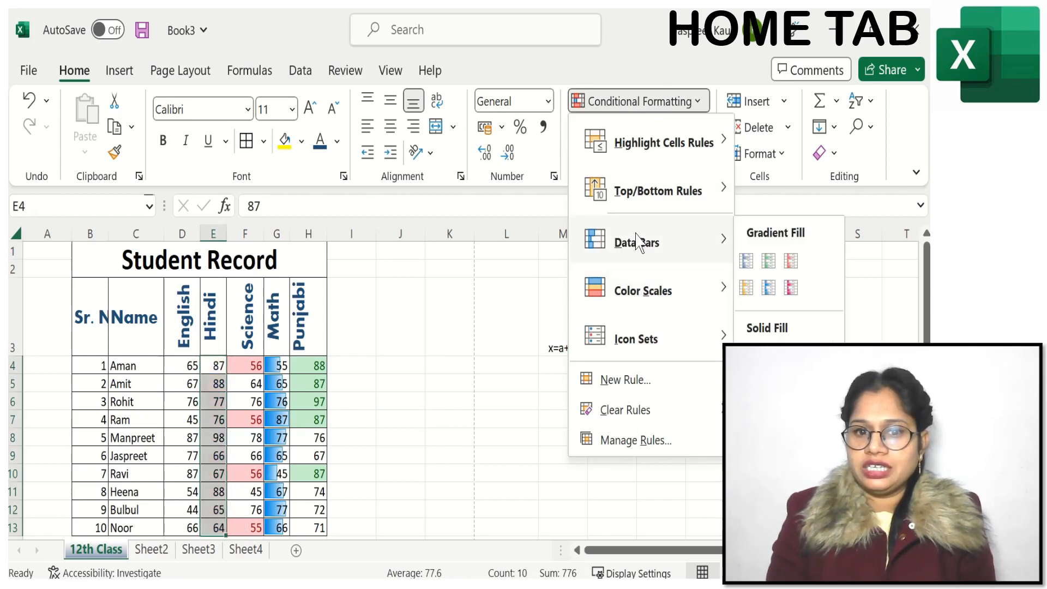
mouse_move(669, 296)
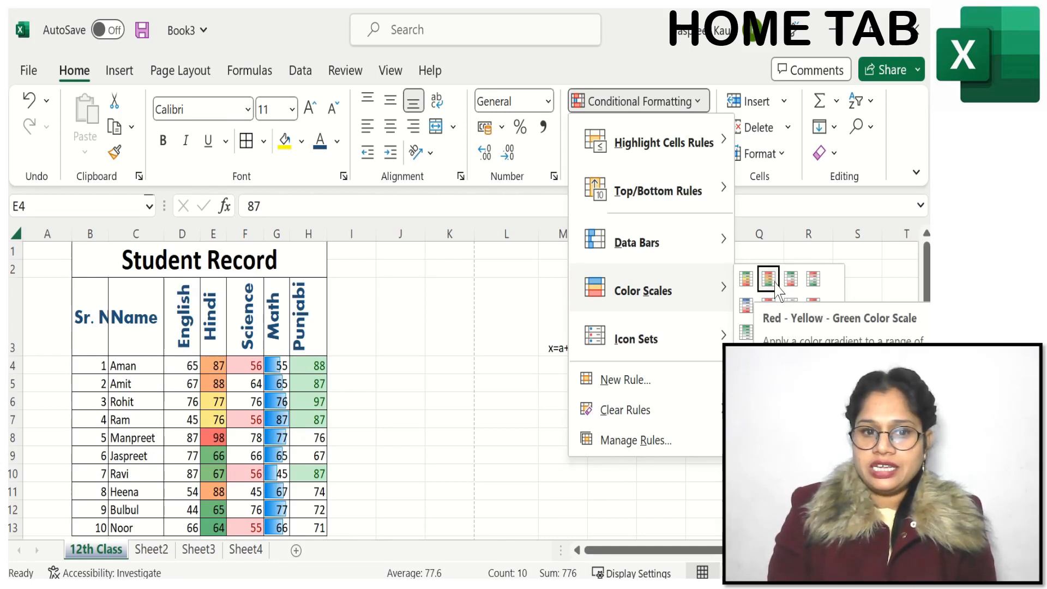
mouse_move(686, 348)
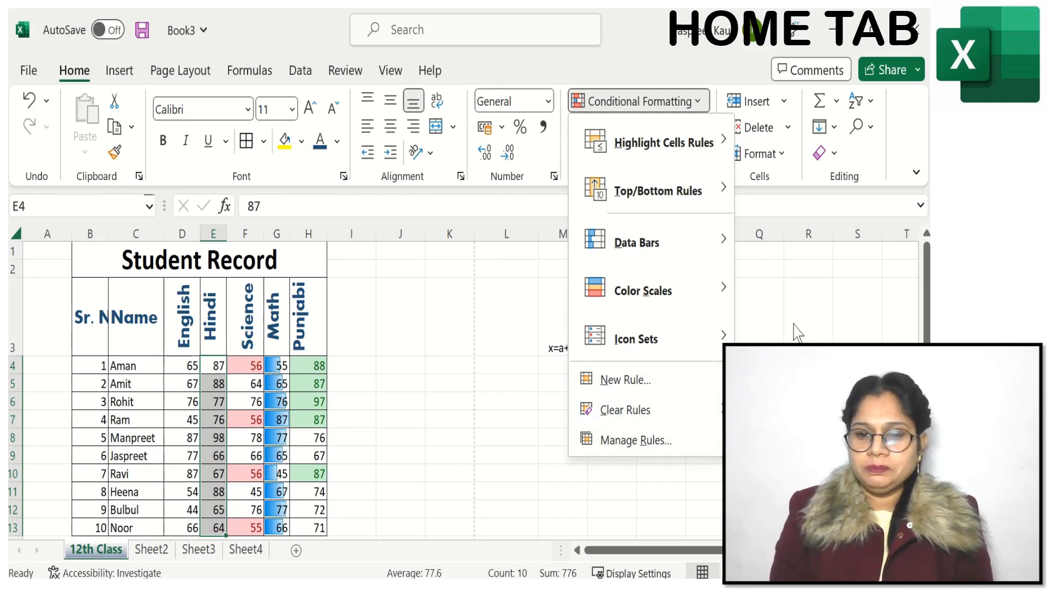
left_click(819, 306)
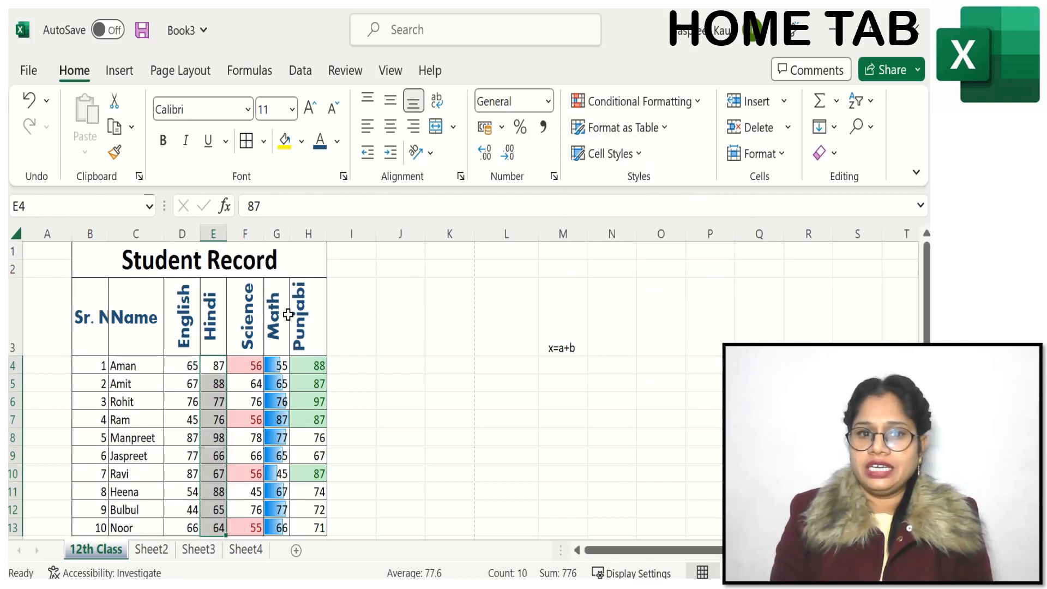
Step: Auto-fit column B and format B3:H13 as a table with headers using White, Table Style Light 1
double_click(109, 237)
left_click_drag(97, 304, 329, 523)
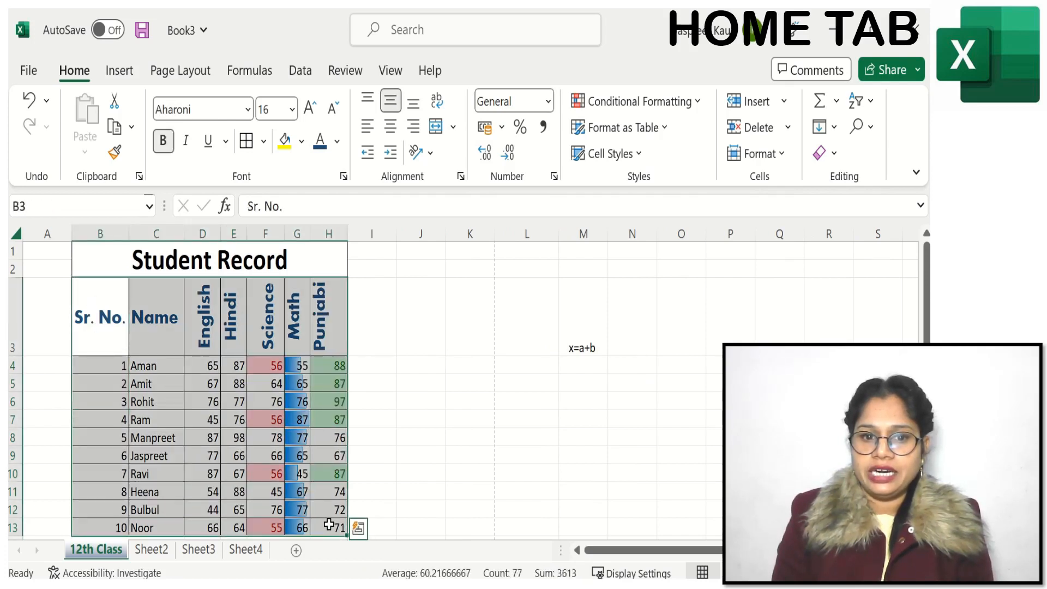
left_click(665, 129)
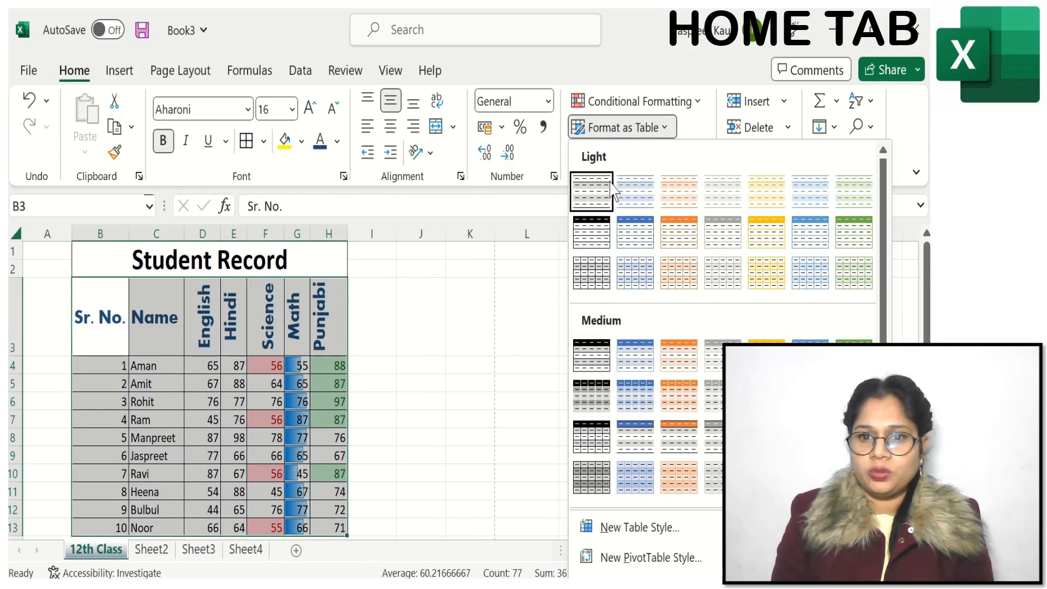
left_click(594, 192)
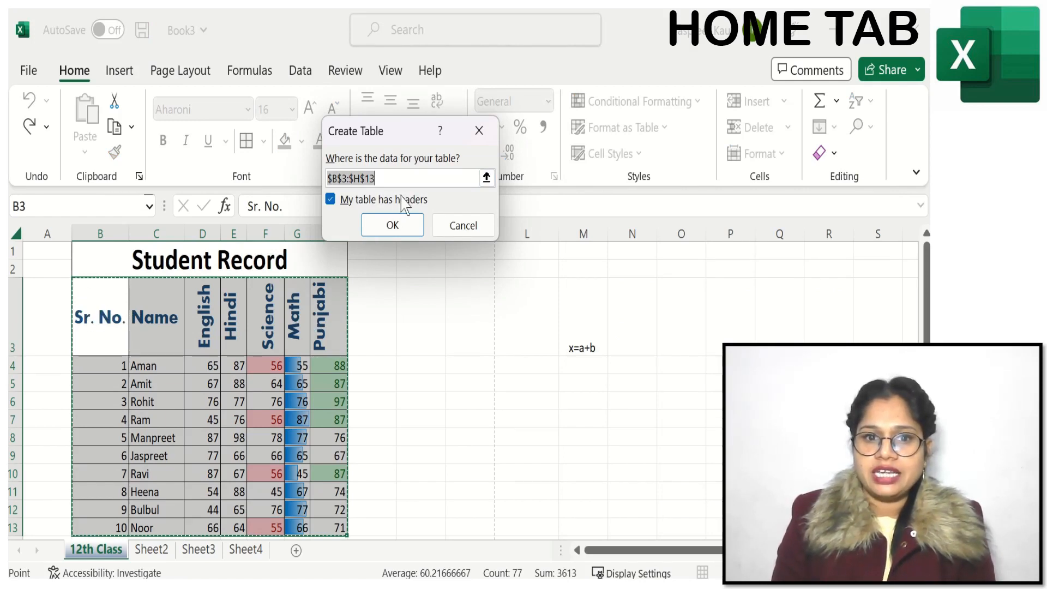
left_click(403, 228)
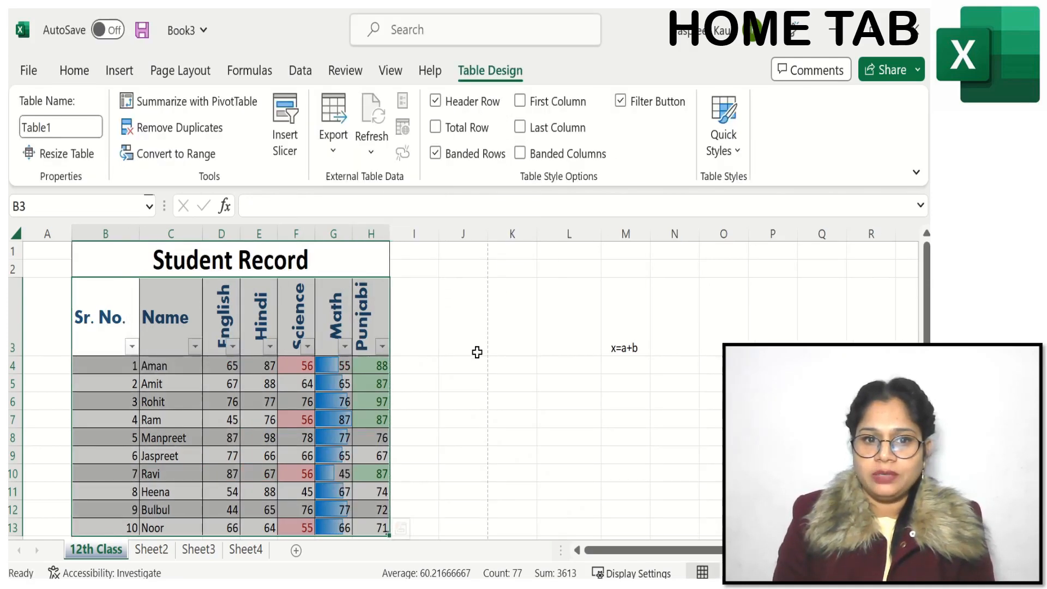
left_click(477, 353)
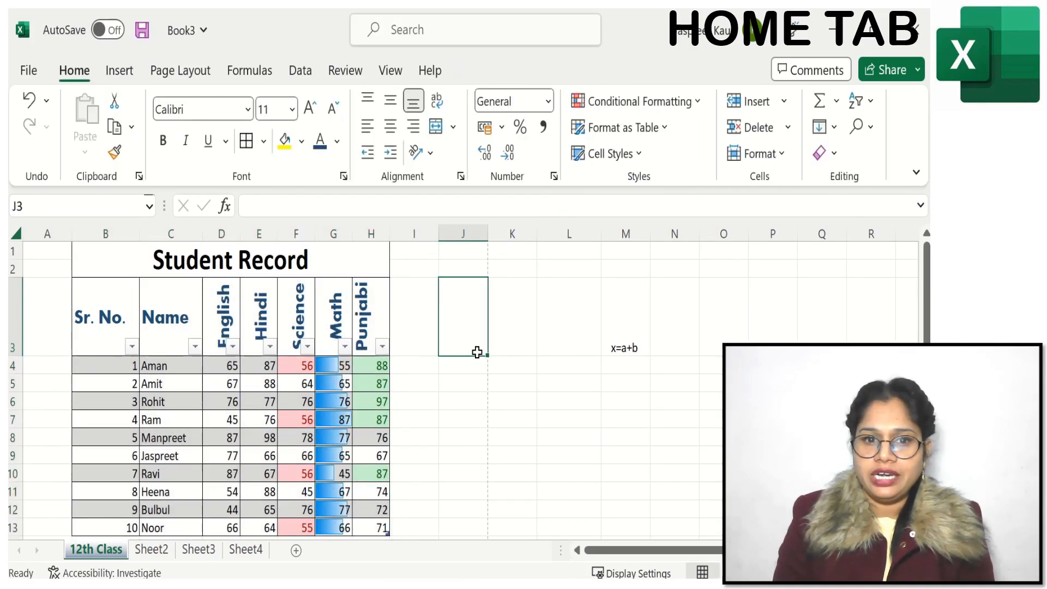
left_click(662, 130)
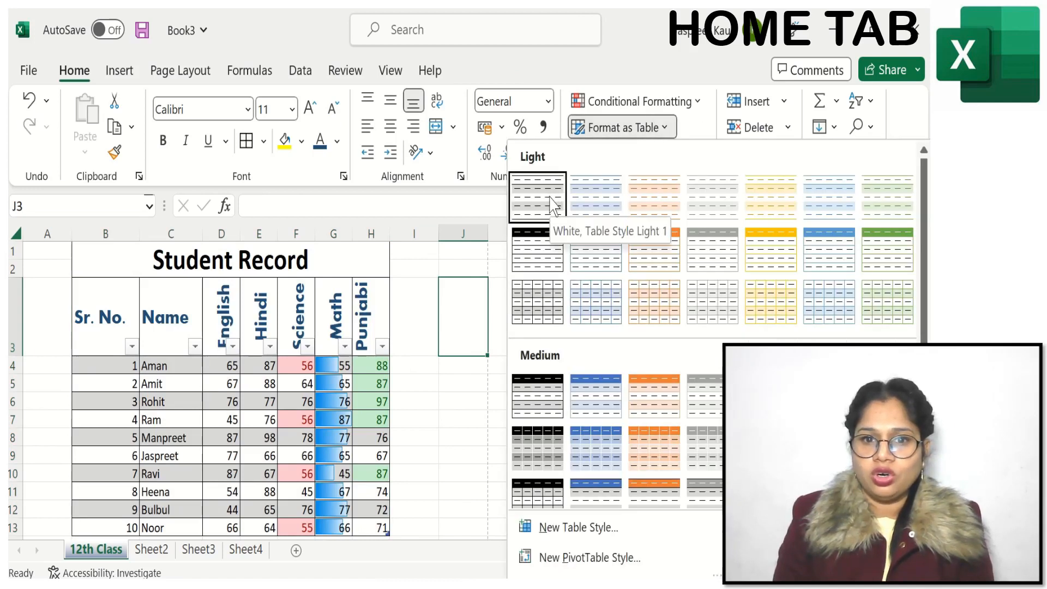
left_click(474, 401)
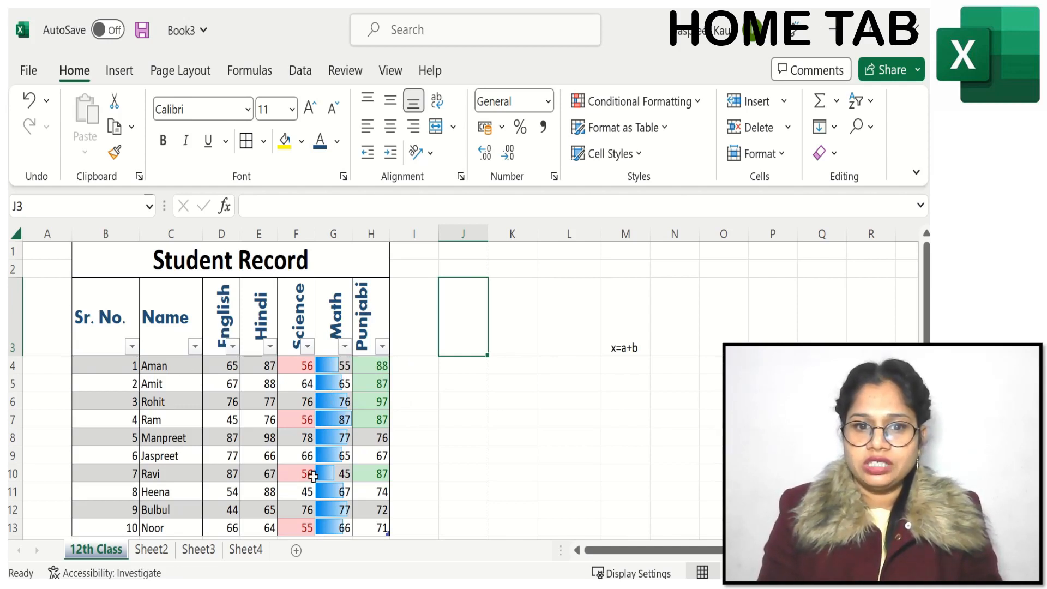
left_click(667, 128)
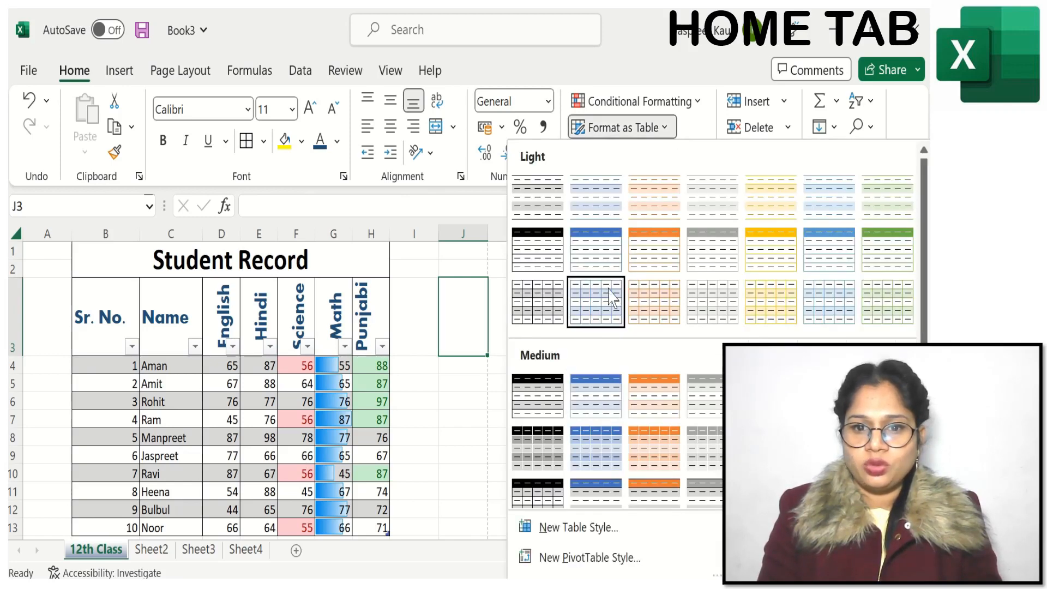
key("Escape")
Step: Restyle the student table in B3:H13 with the dark blue banded style from the Dark table styles
left_click_drag(122, 327, 384, 415)
left_click(654, 129)
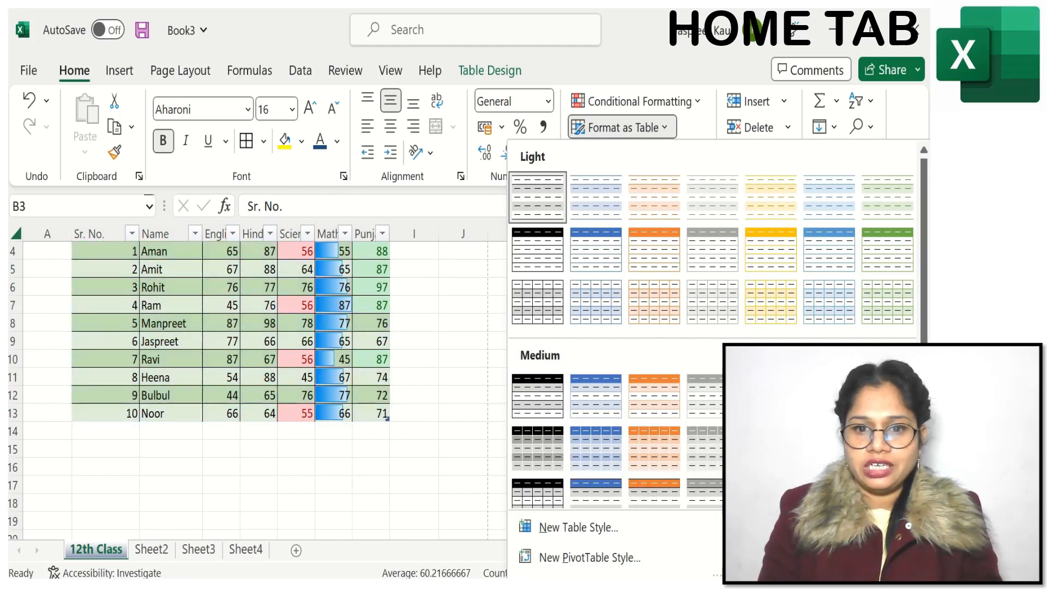
scroll(616, 272, "down", 3)
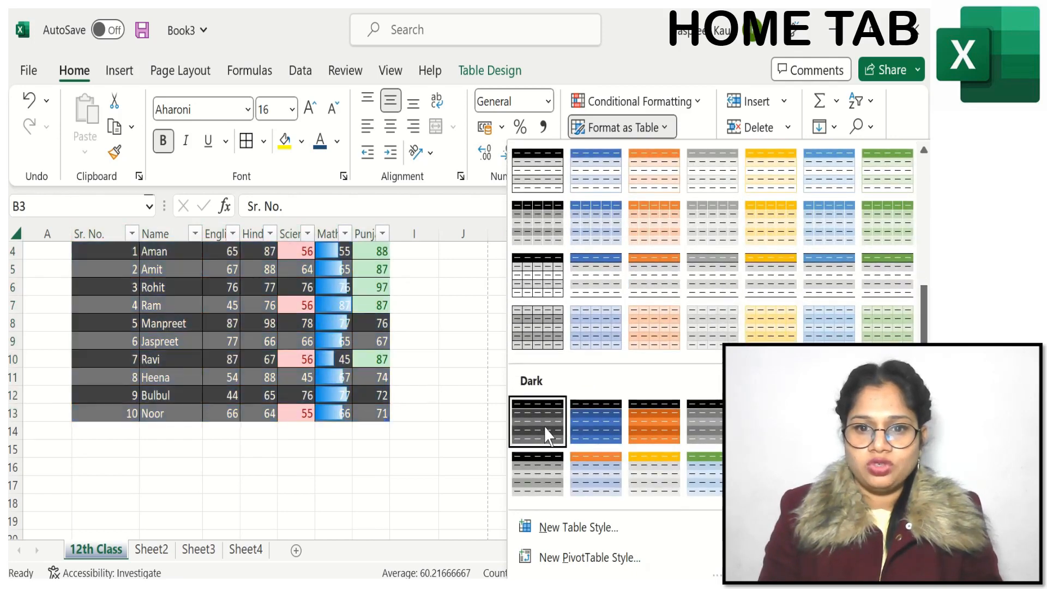
left_click(595, 421)
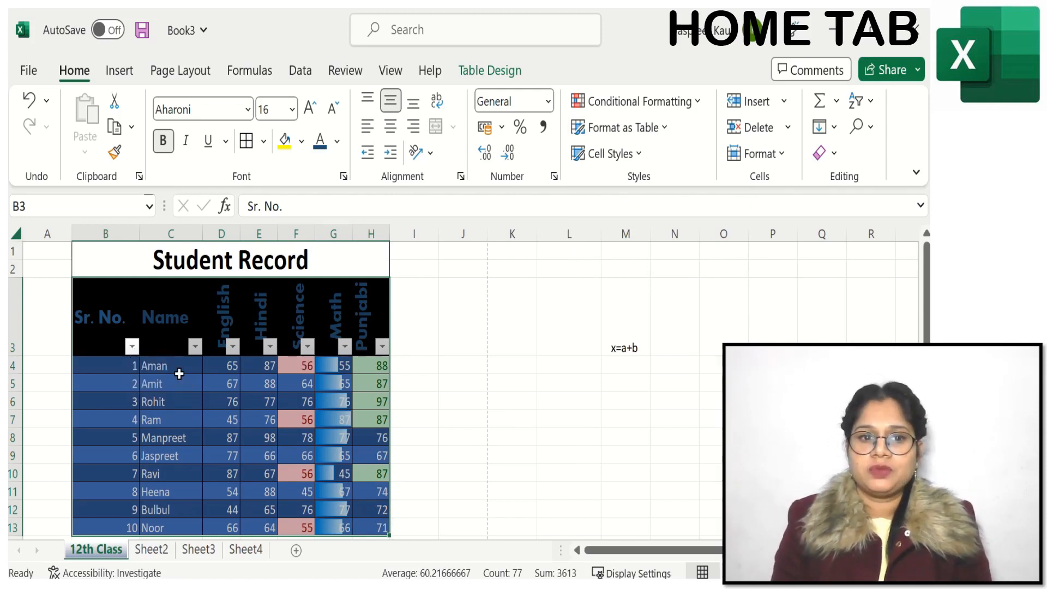
Step: Filter the Sr. No. column to show only number 4, and reselect all values to restore every record
left_click(132, 345)
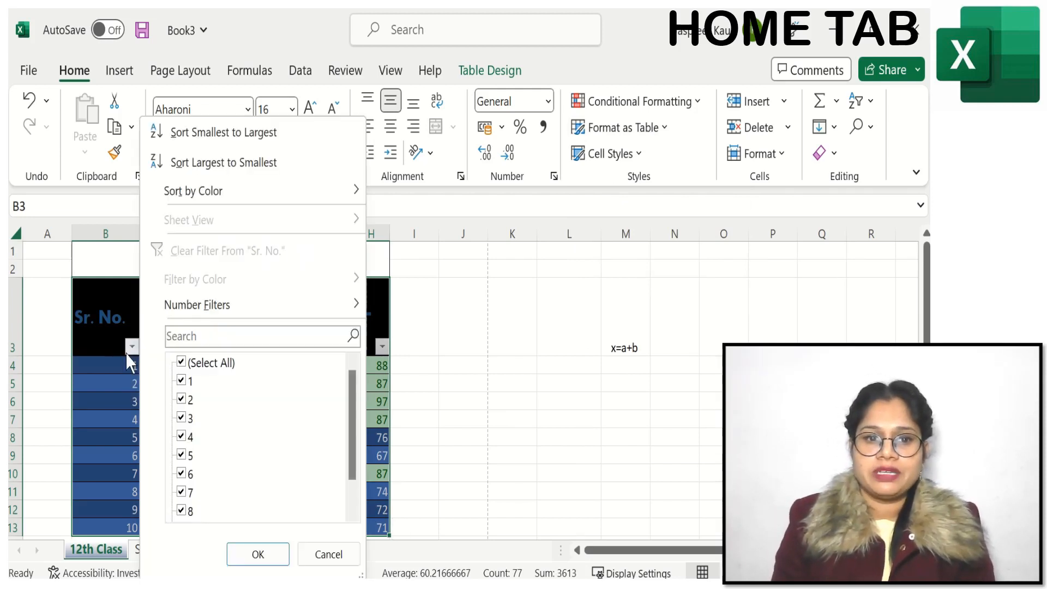
left_click(181, 363)
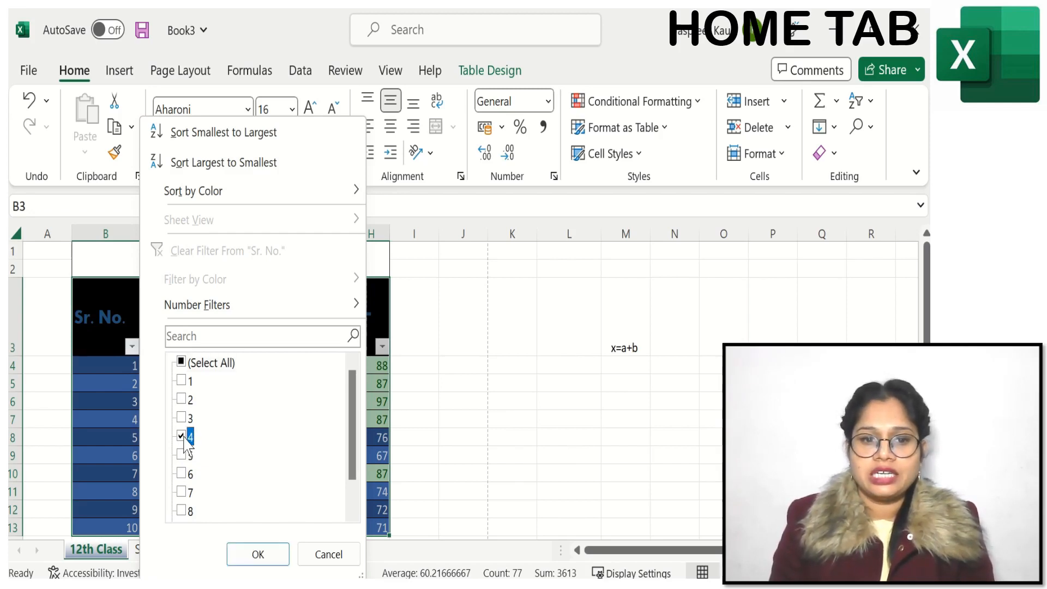
left_click(263, 559)
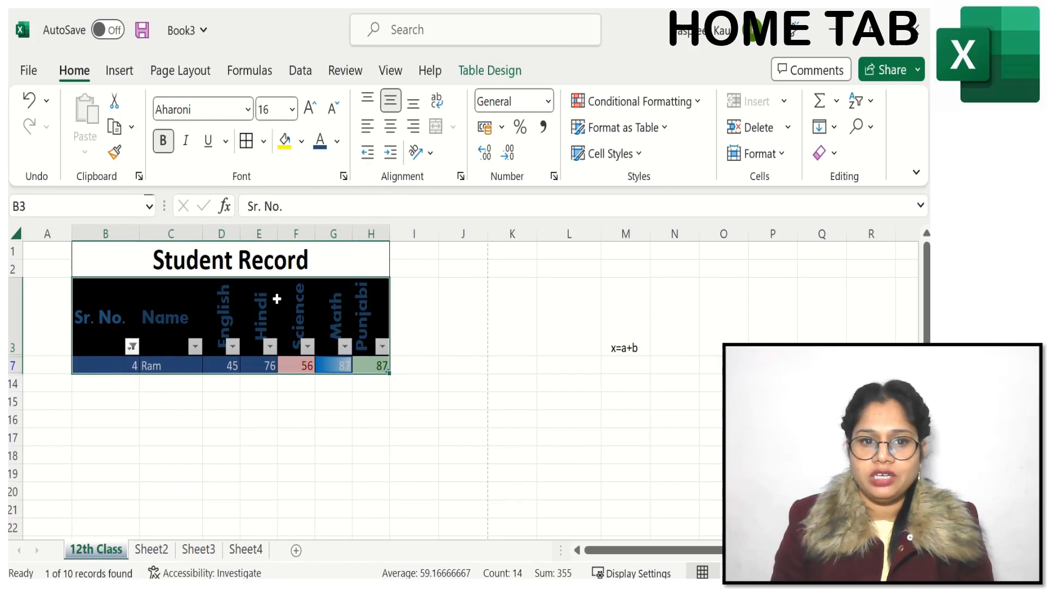
left_click(132, 346)
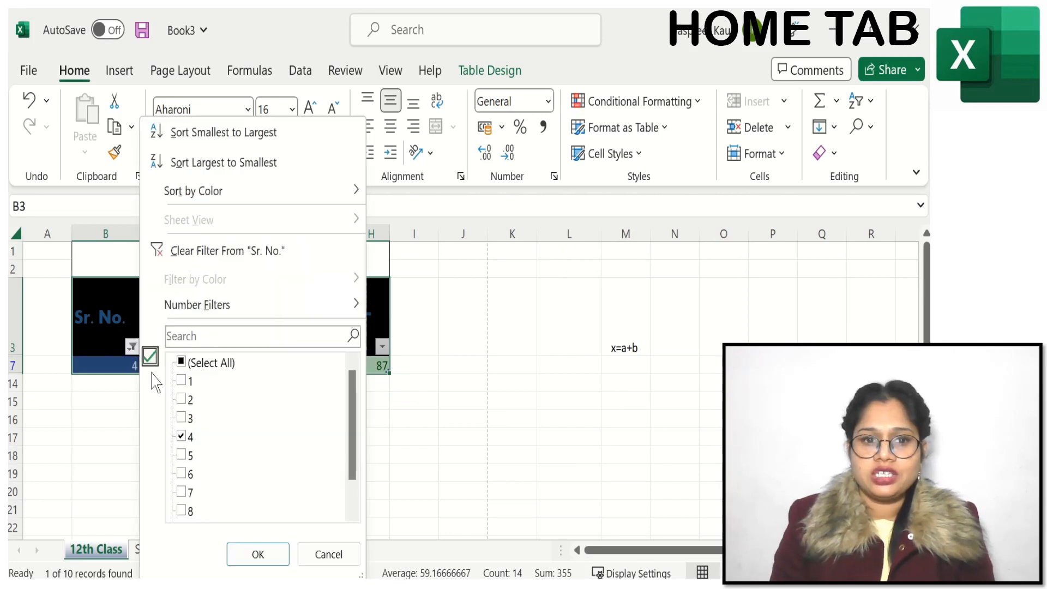
left_click(181, 361)
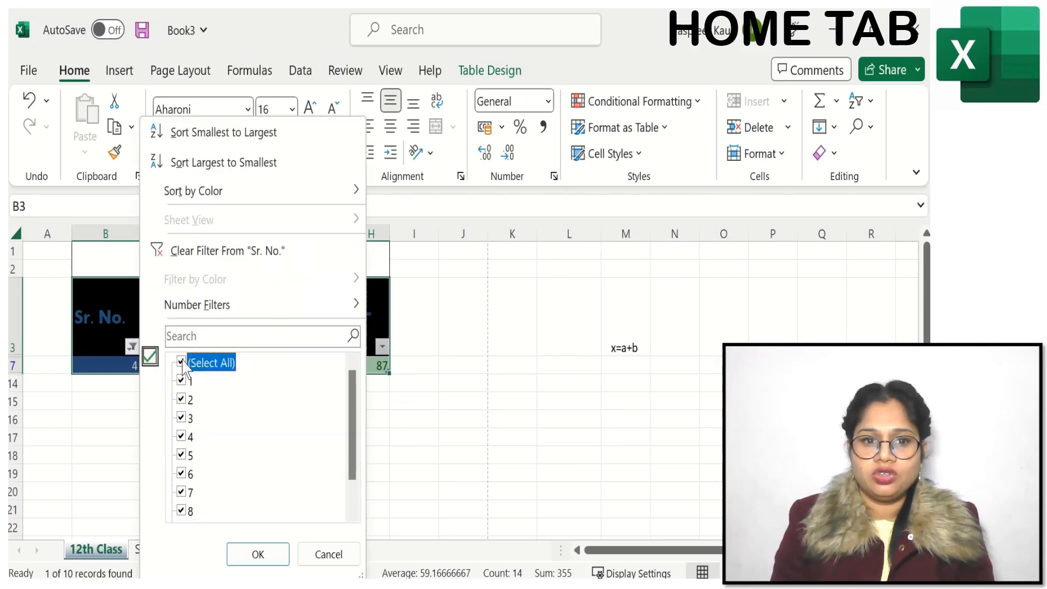
left_click(253, 554)
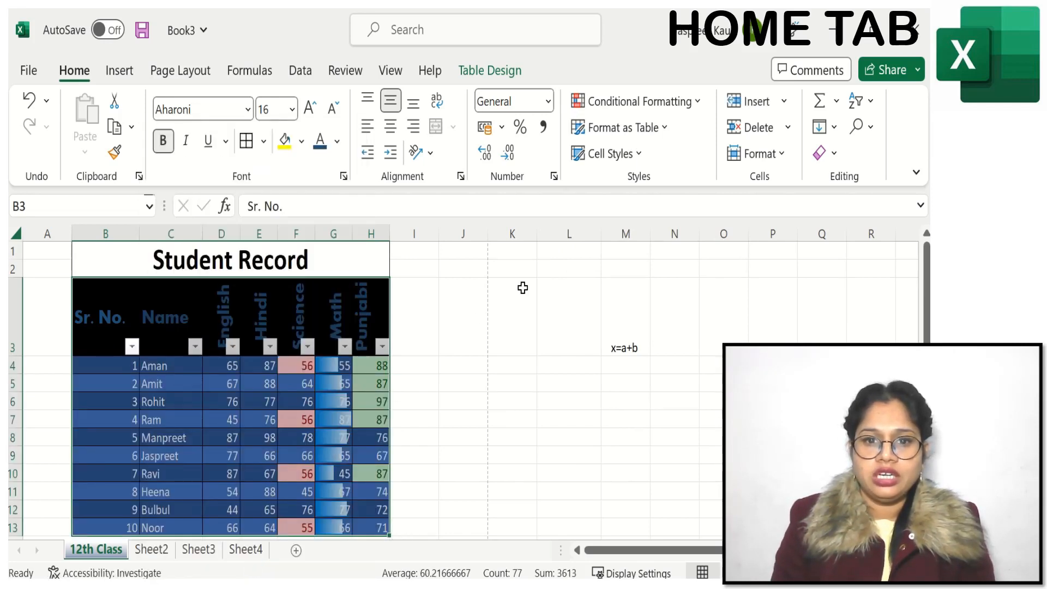
Step: Add filter buttons to the cells K3:O3 beside the student table
left_click_drag(518, 320, 731, 320)
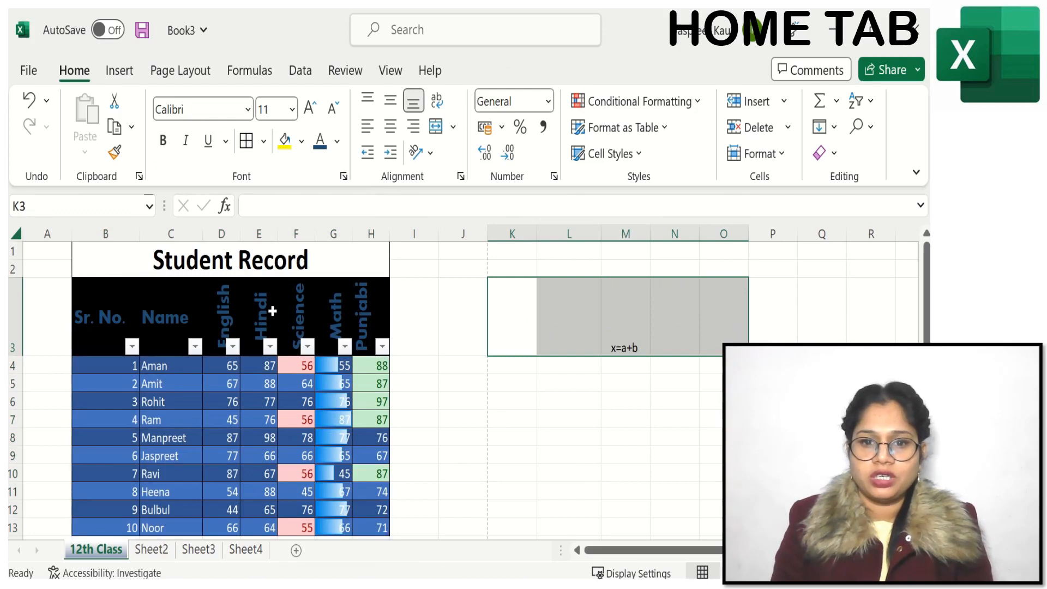
left_click(872, 105)
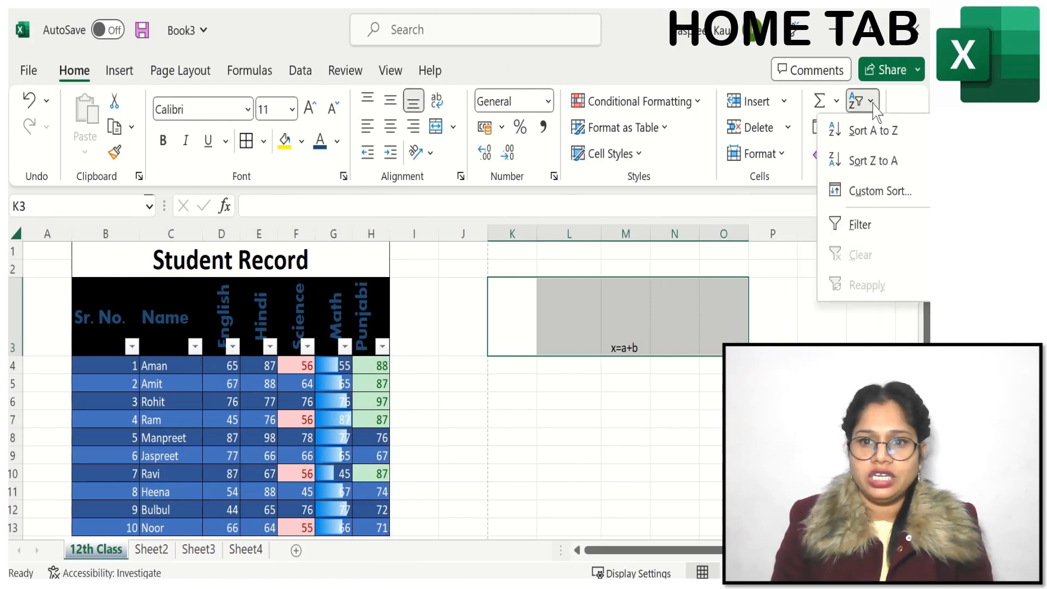
left_click(853, 228)
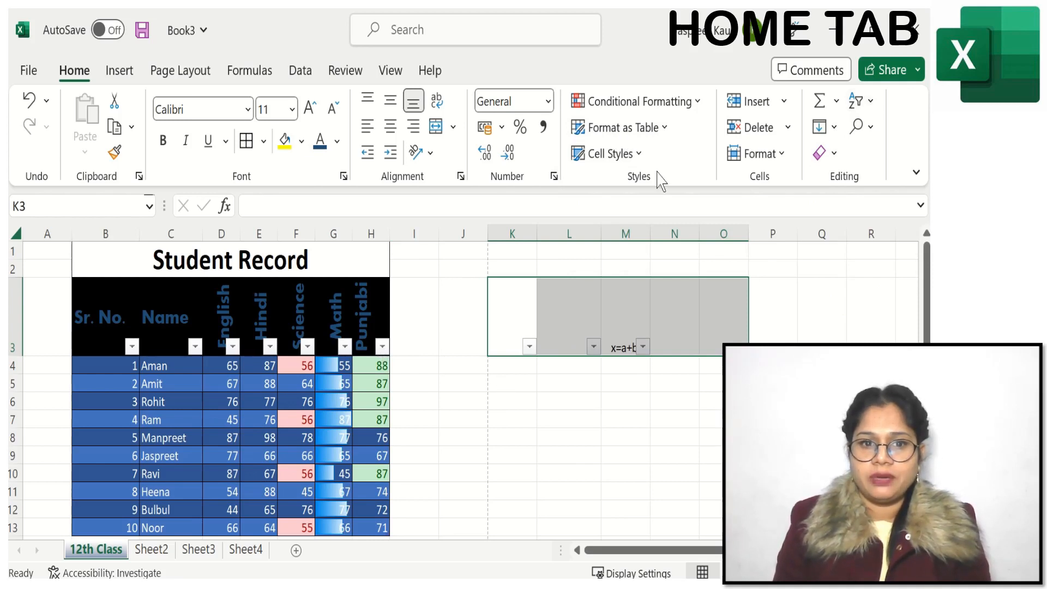
Step: Apply the Calculation cell style to the student records in B4:H13, and restyle the same cells with Explanatory Text
left_click(95, 365)
left_click(639, 154)
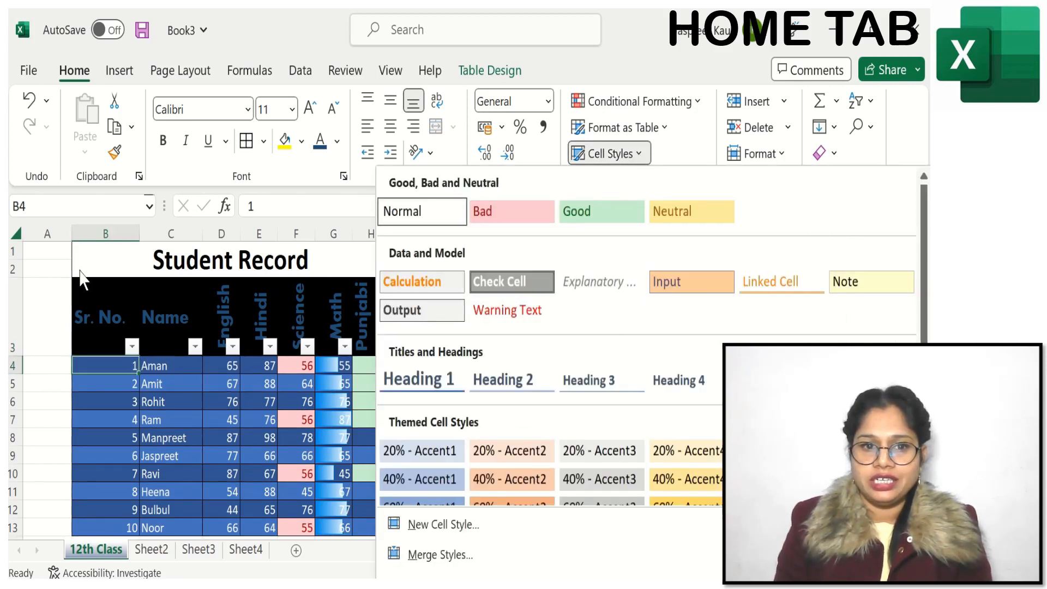
left_click(51, 286)
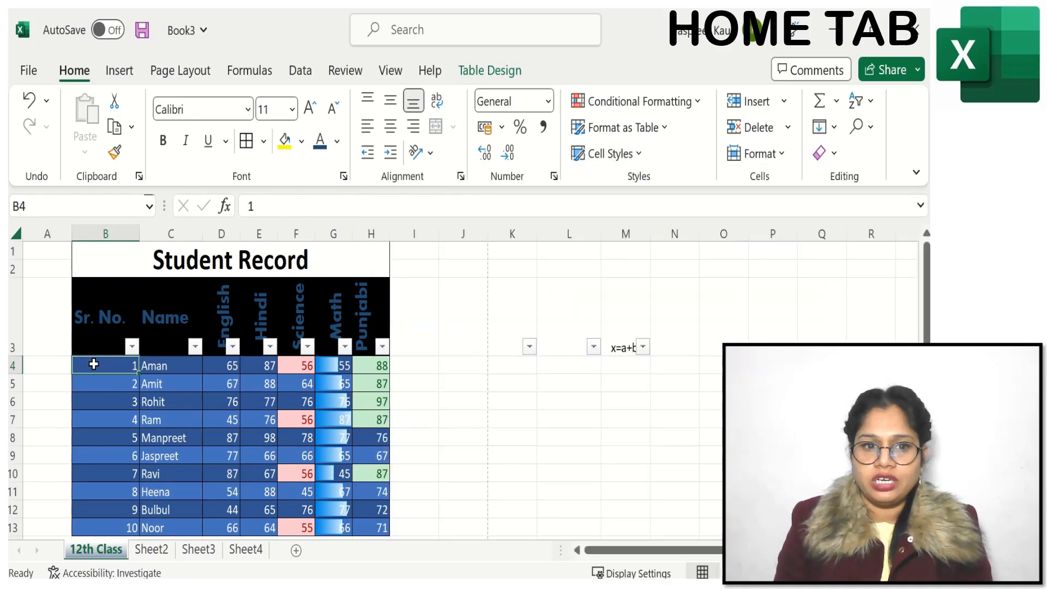
left_click_drag(94, 364, 359, 526)
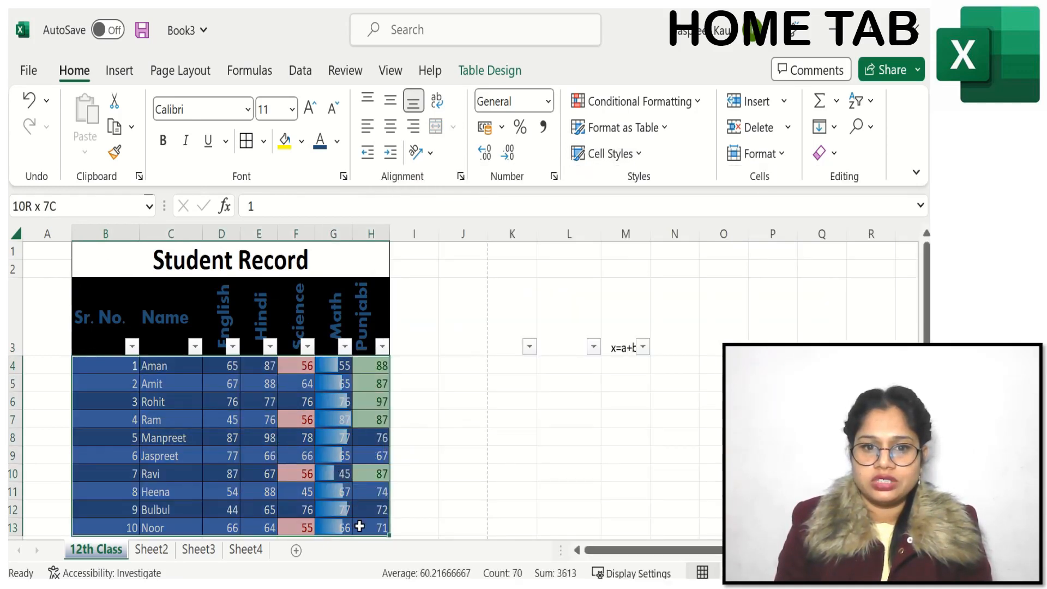
left_click(633, 154)
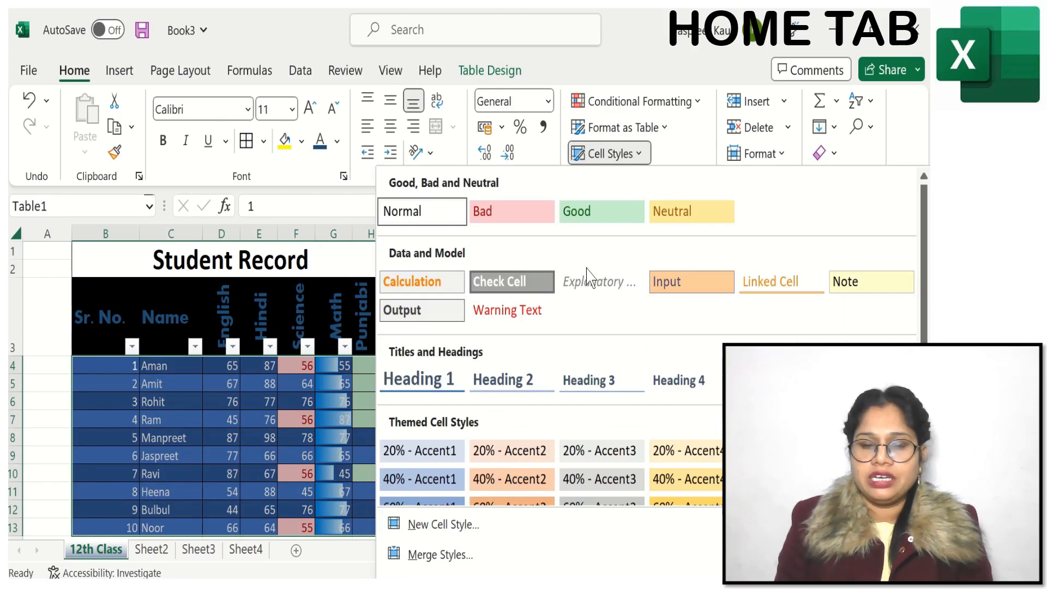
left_click(442, 289)
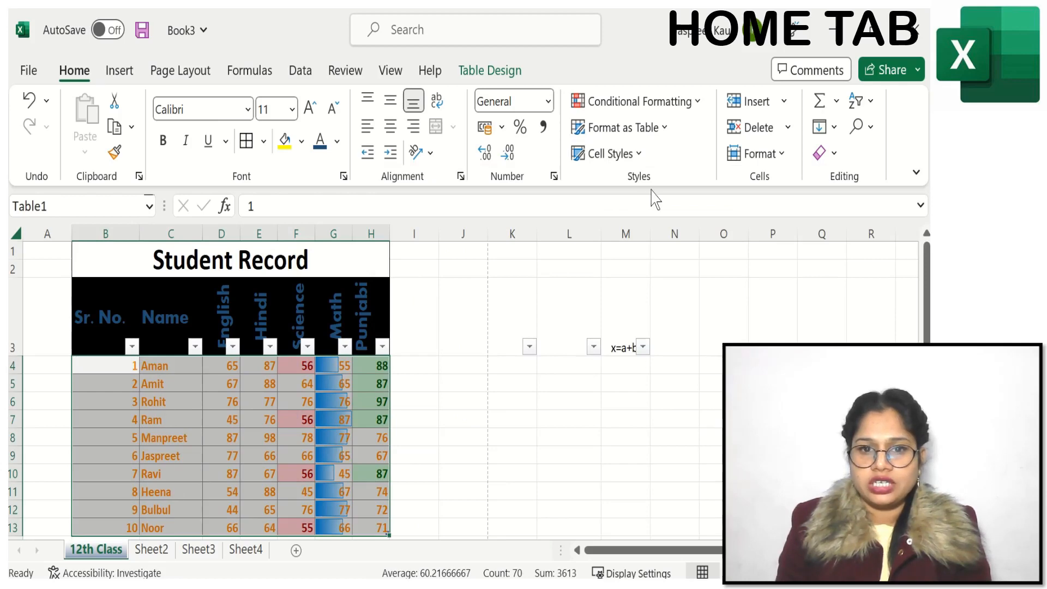
left_click(639, 155)
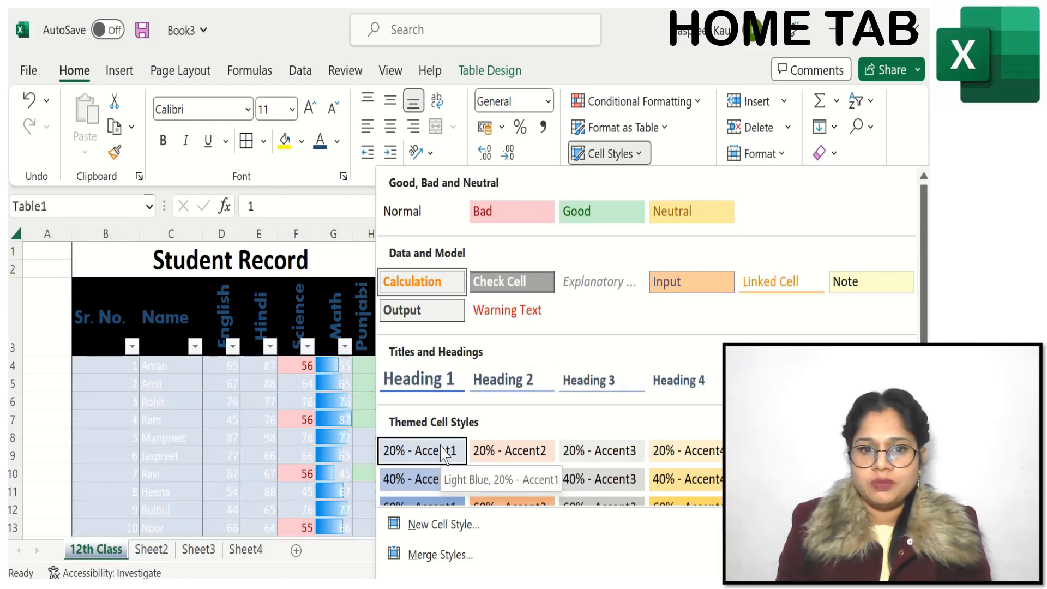
left_click(616, 284)
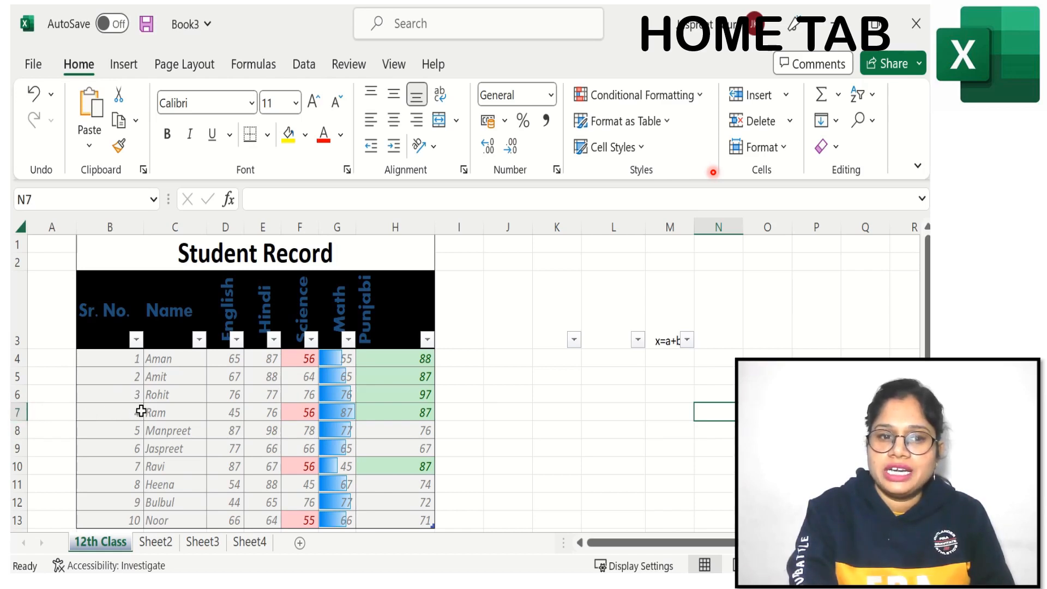
Step: Insert a blank sheet row at row 7, above the record with Sr. No. 4
left_click(15, 412)
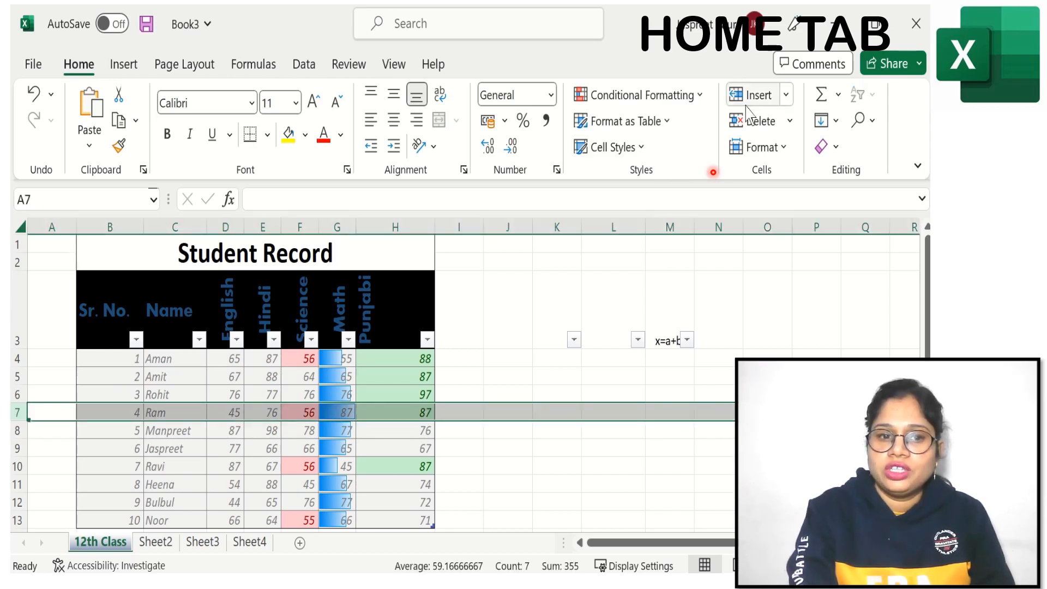
left_click(786, 96)
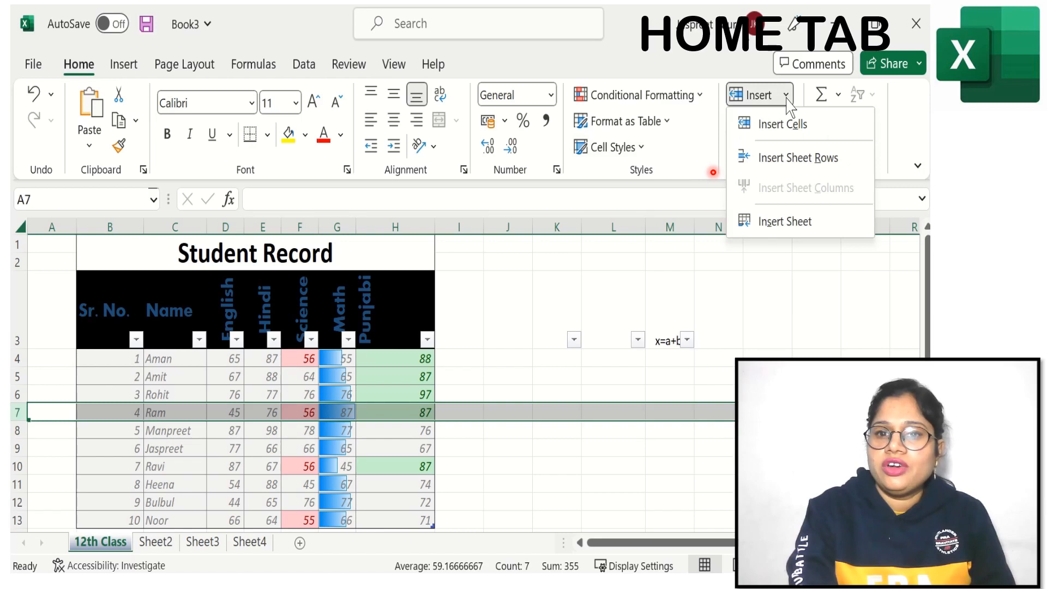
left_click(784, 159)
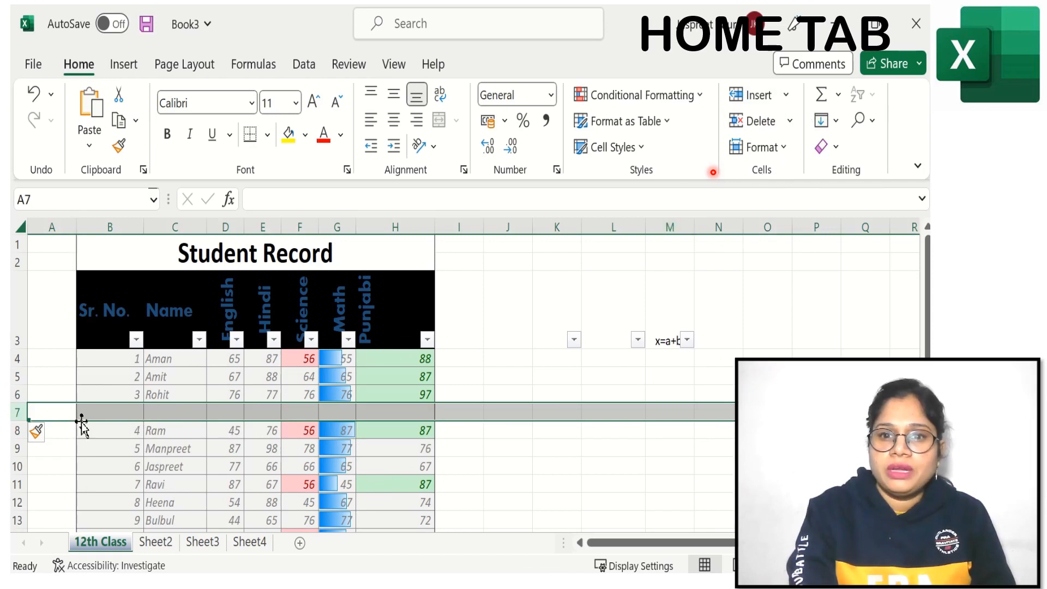
left_click(125, 413)
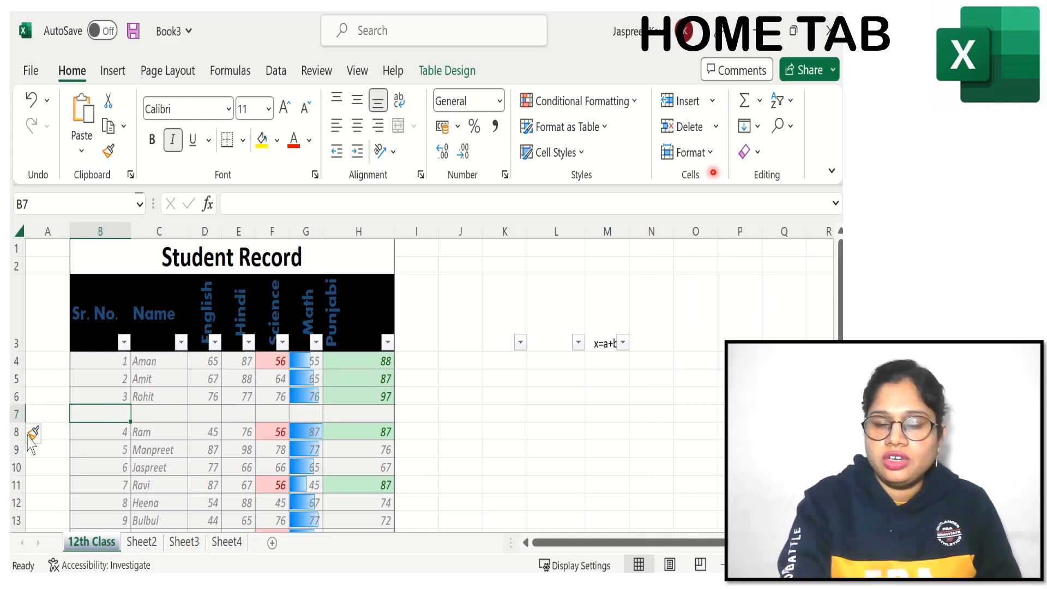
Step: Insert a blank sheet row at row 5, above the record with Sr. No. 2
left_click(17, 379)
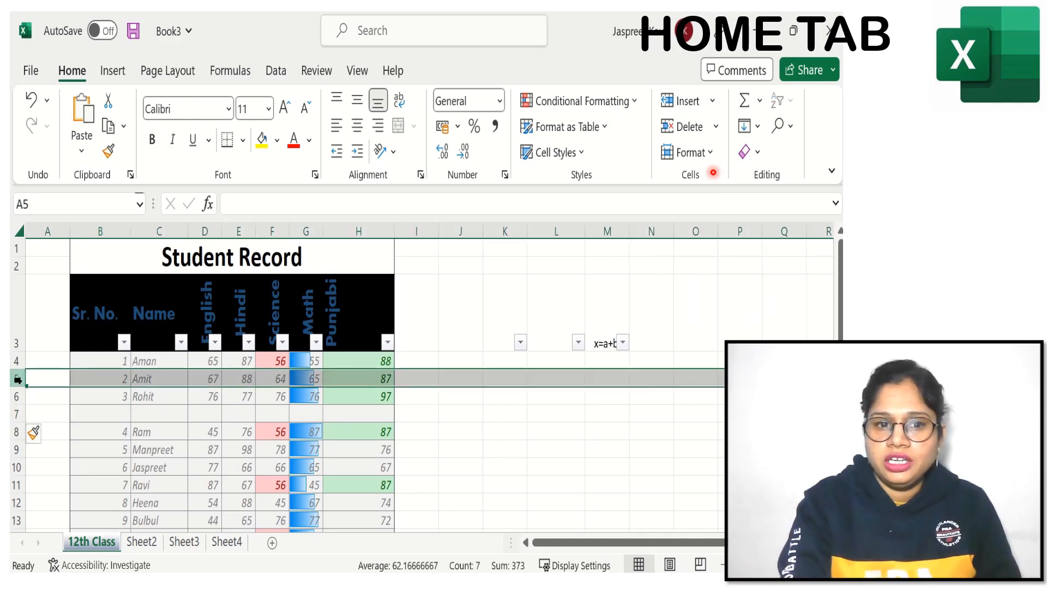
right_click(21, 380)
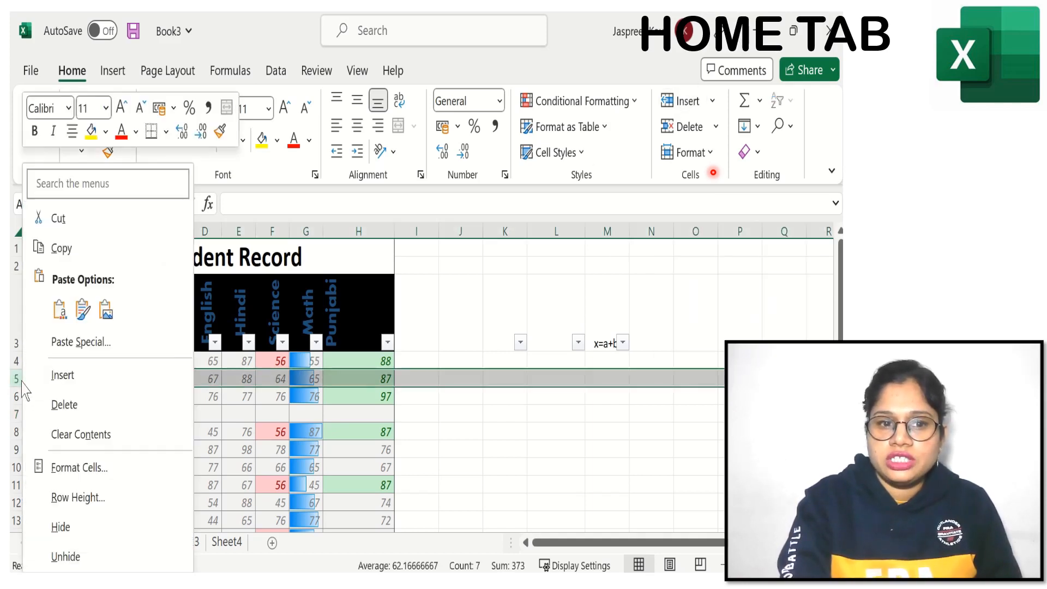
left_click(69, 387)
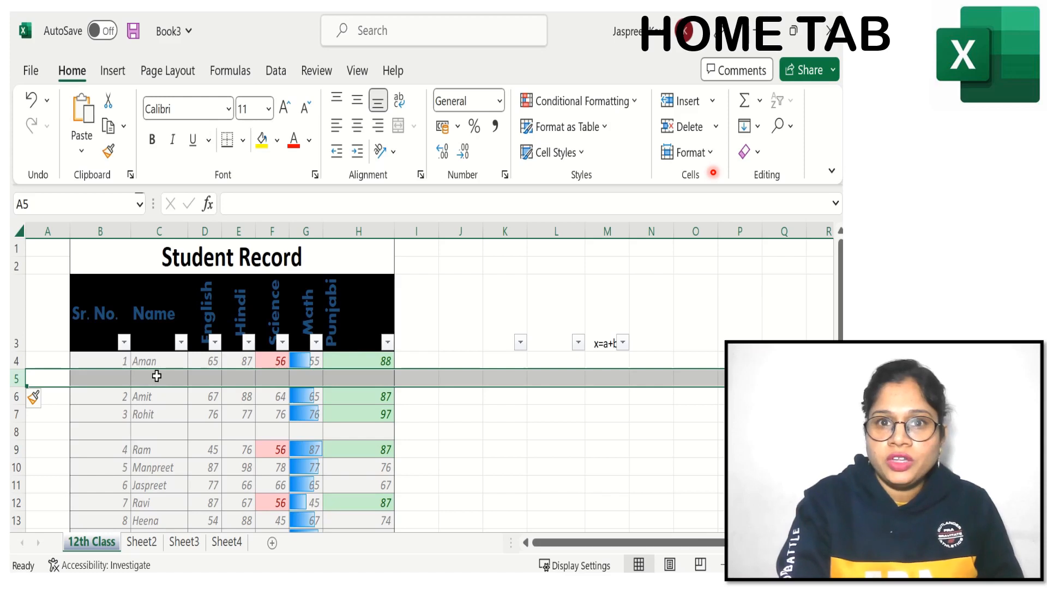
left_click(101, 380)
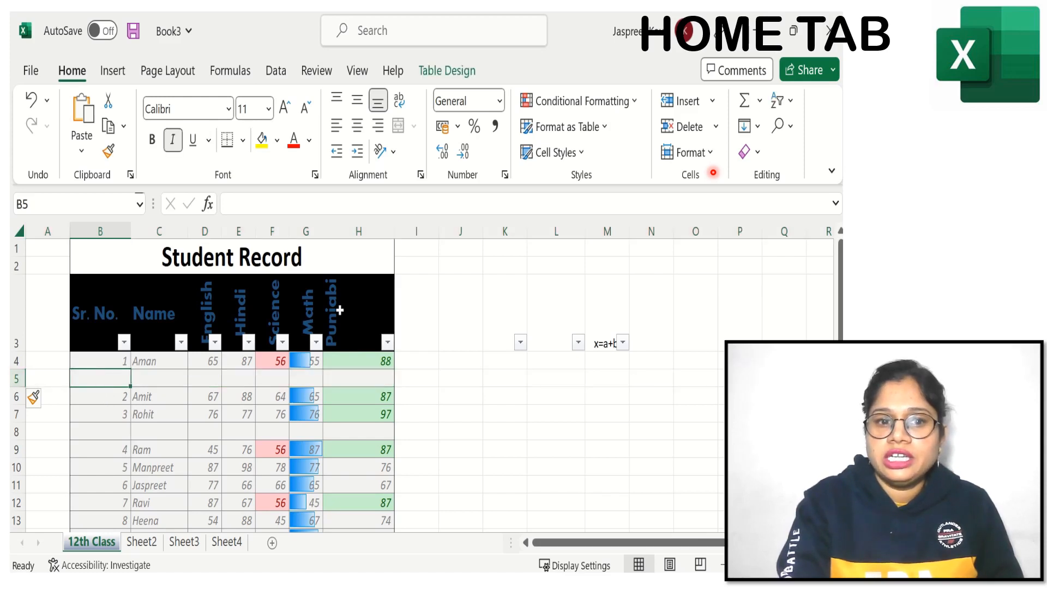
Step: Insert a new sheet column at column E, between the English and Hindi marks
left_click(238, 227)
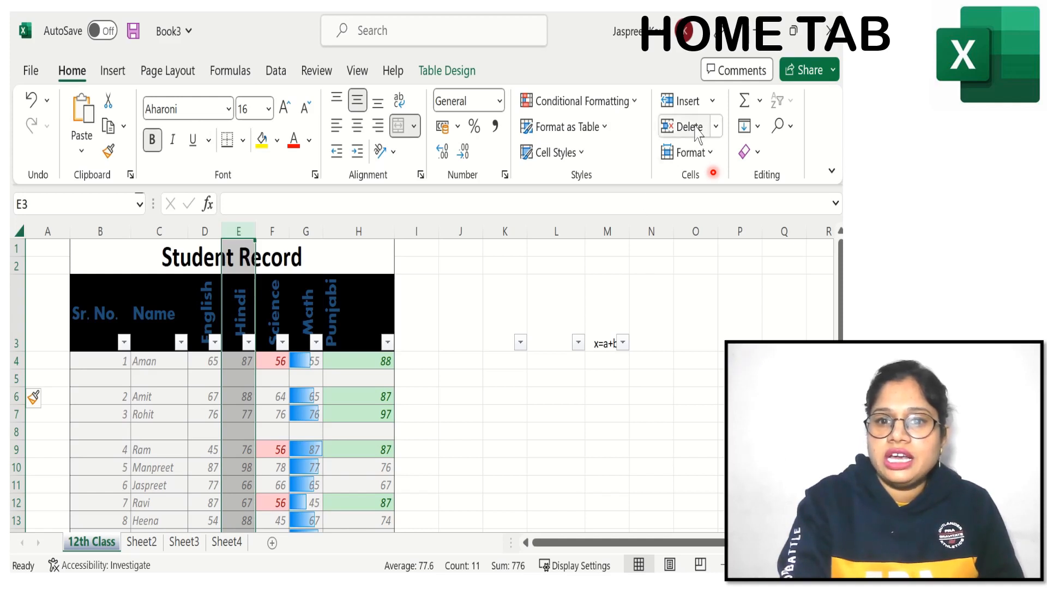
left_click(710, 104)
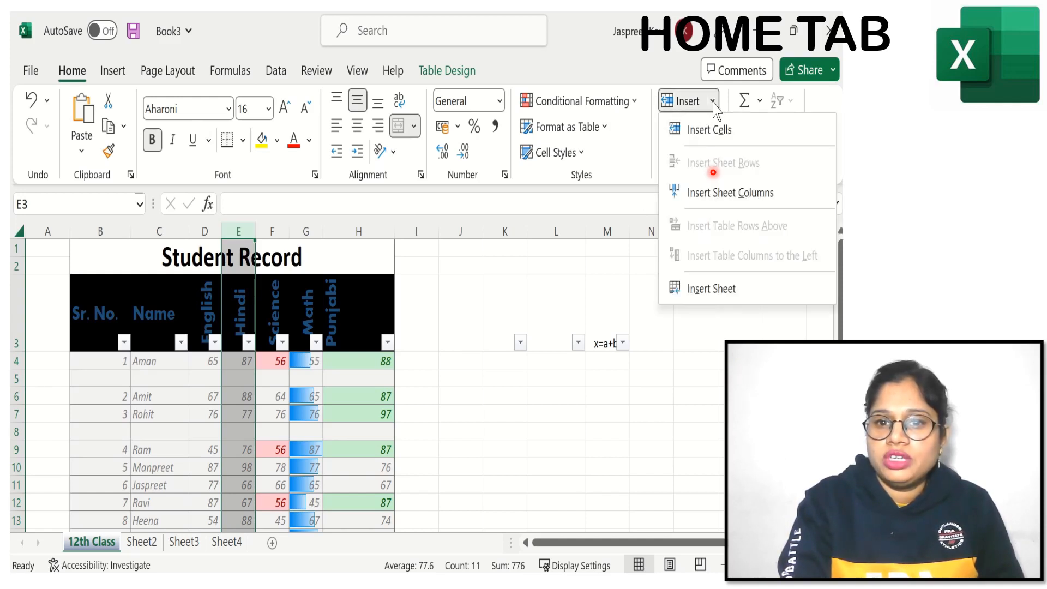
left_click(719, 198)
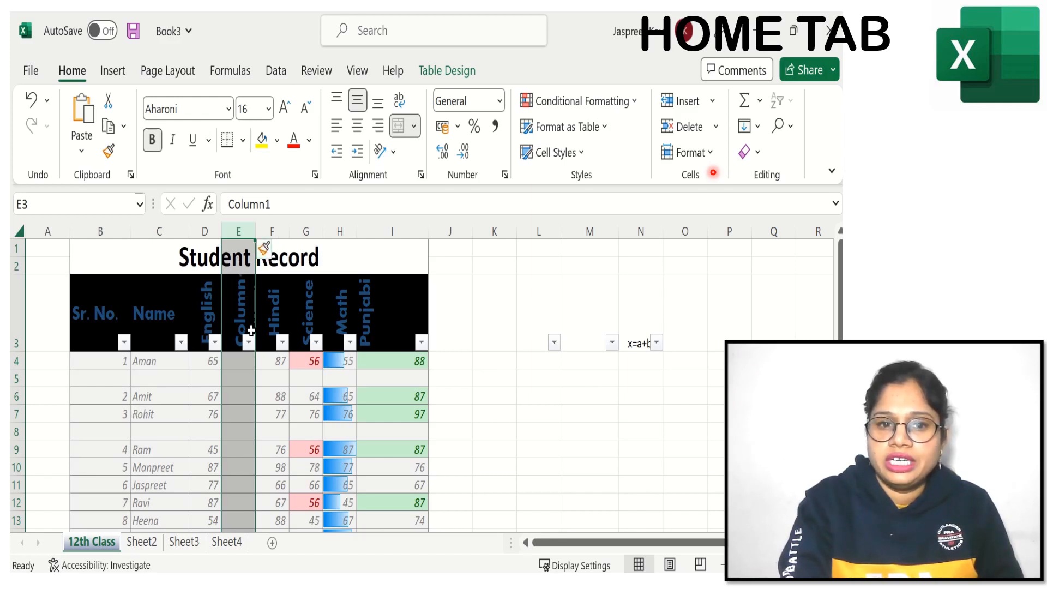
Step: Insert a new sheet column at column I, between the Math and Punjabi marks
left_click(383, 232)
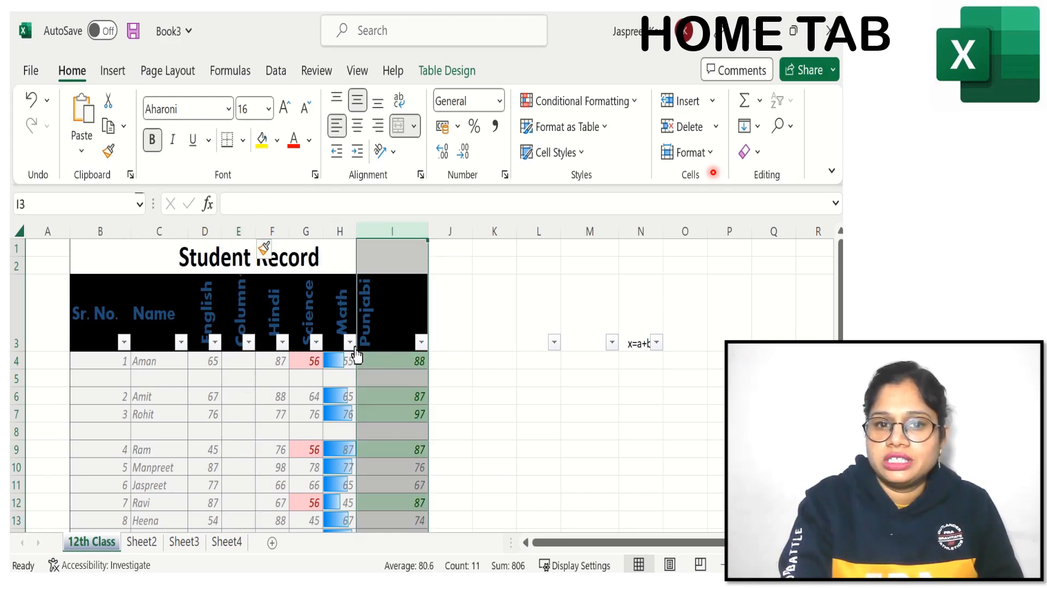
left_click(712, 100)
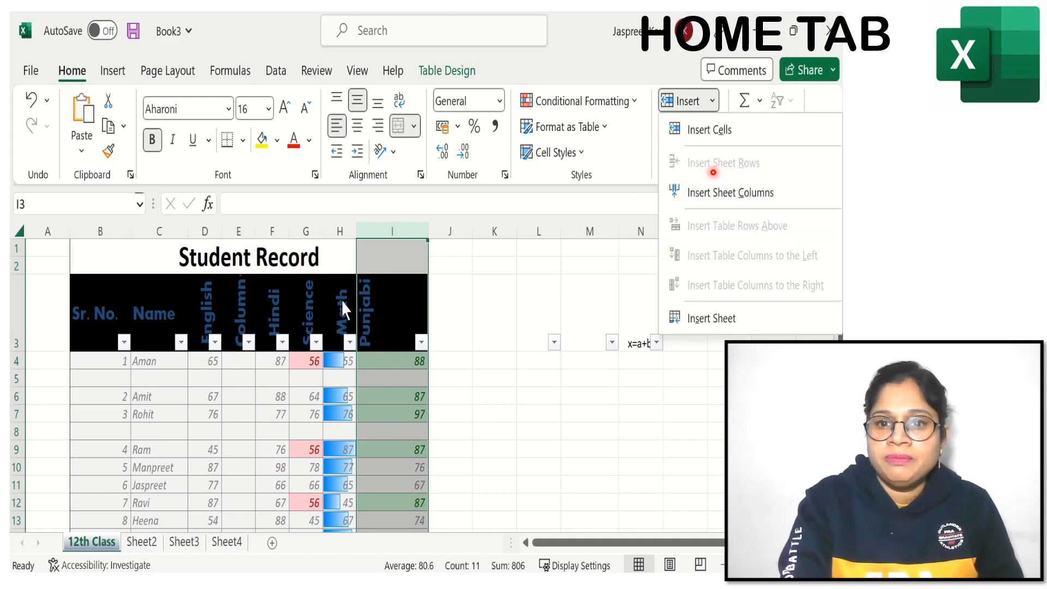
left_click(381, 238)
right_click(382, 239)
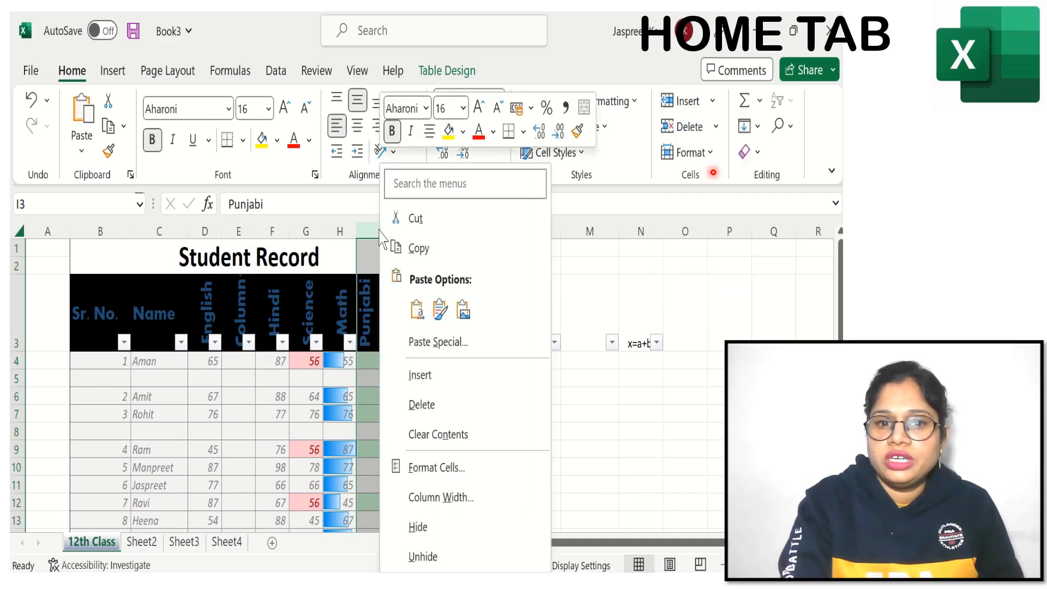
left_click(424, 376)
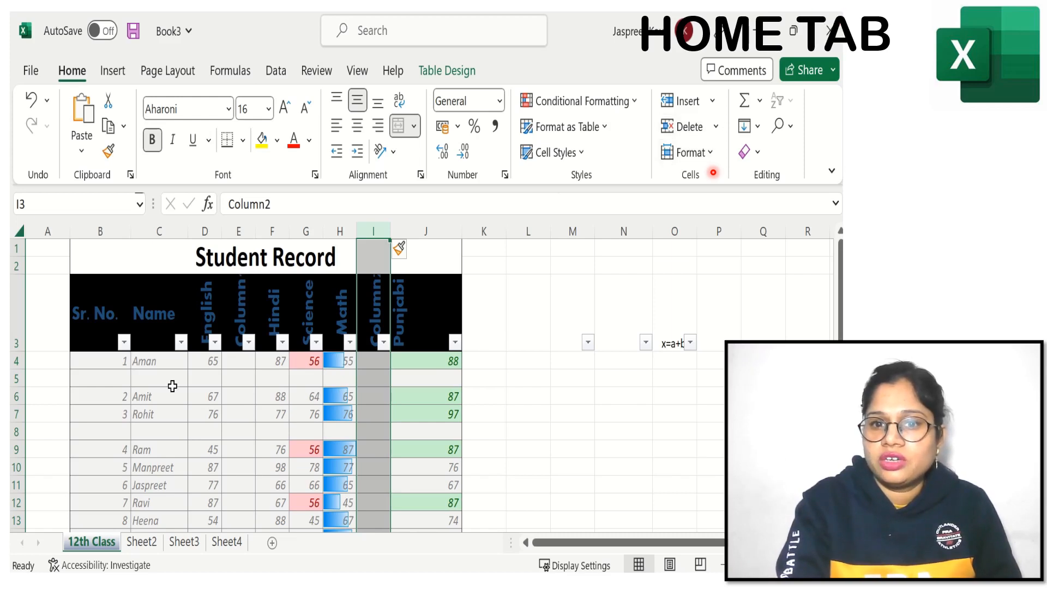
Step: Delete the blank row above Sr. No. 2 and the blank row above Sr. No. 4
left_click(13, 382)
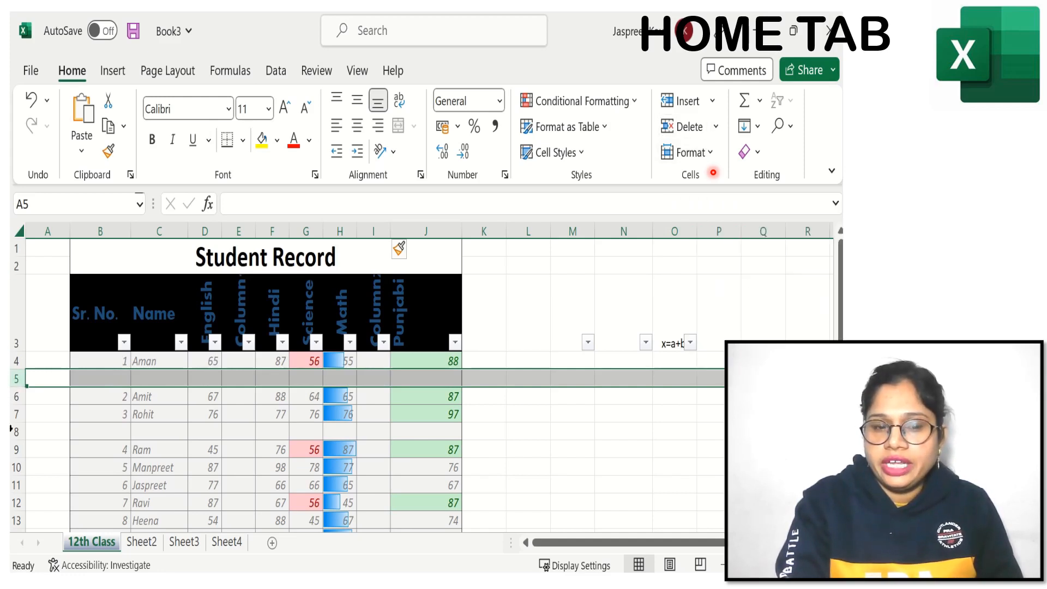
left_click(717, 126)
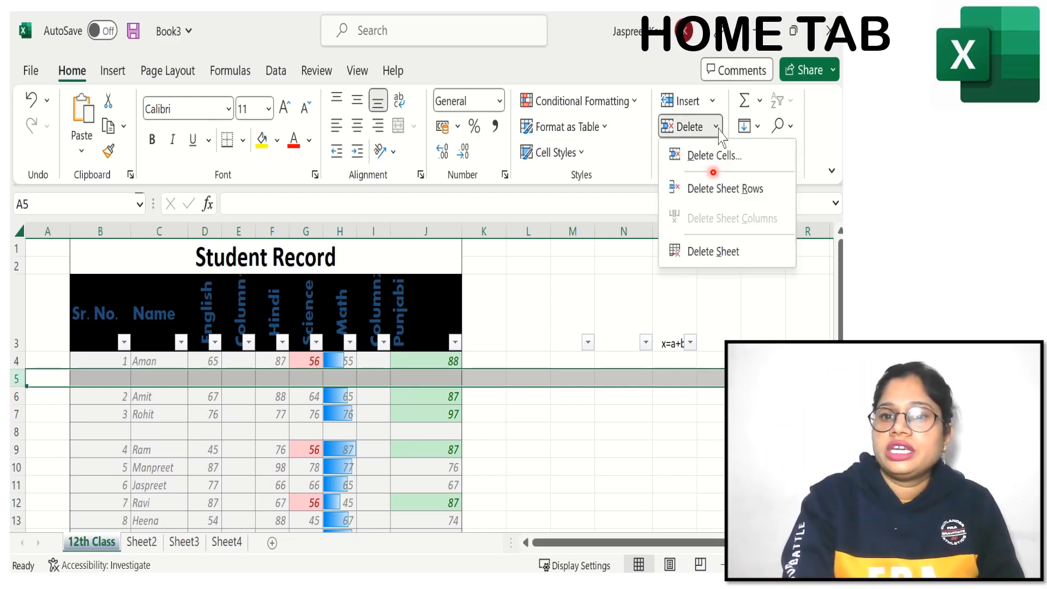
left_click(736, 197)
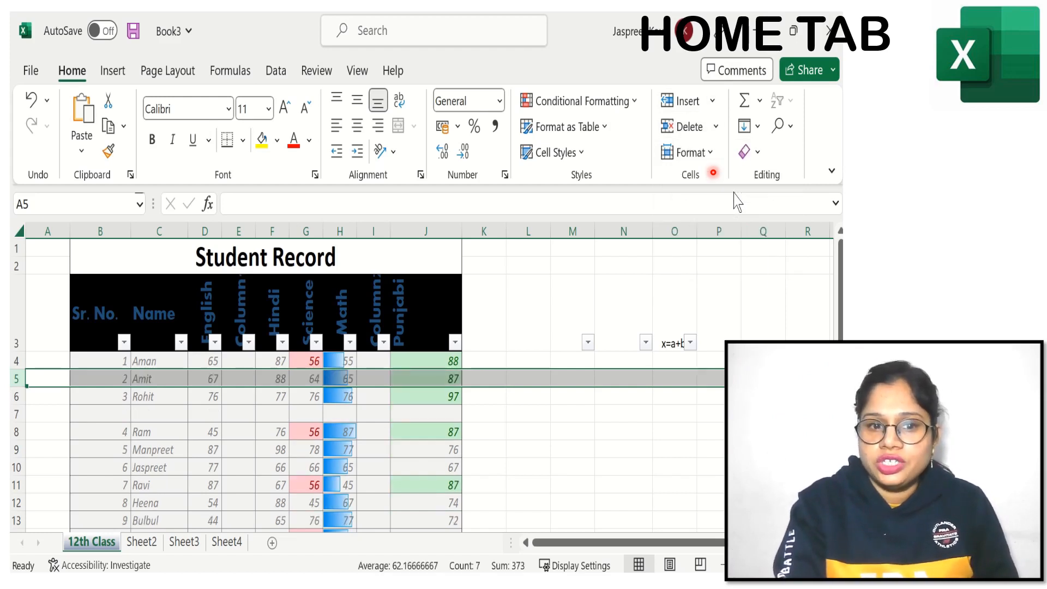
left_click(16, 416)
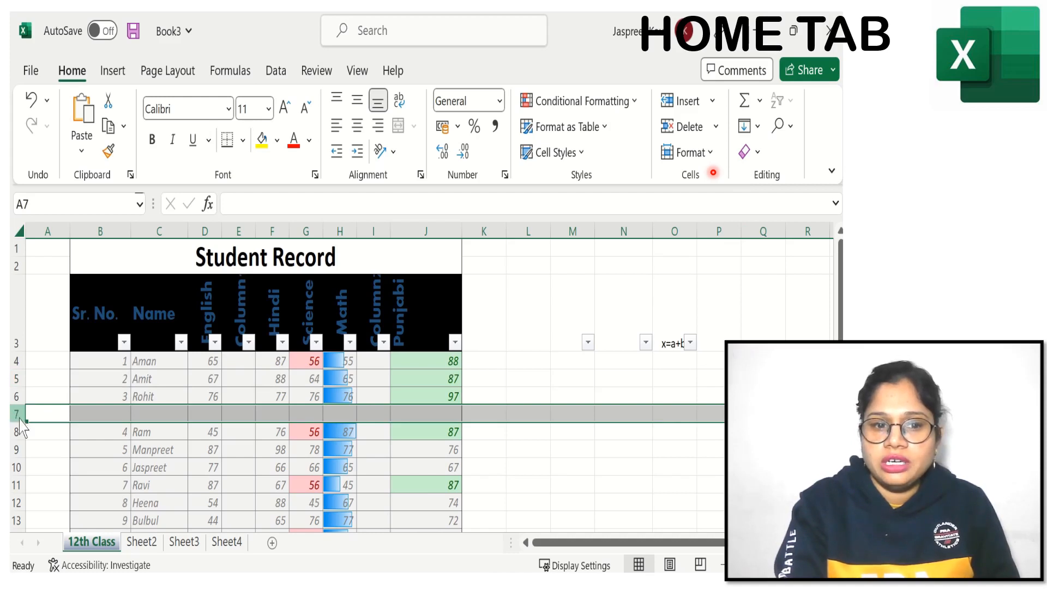
right_click(18, 419)
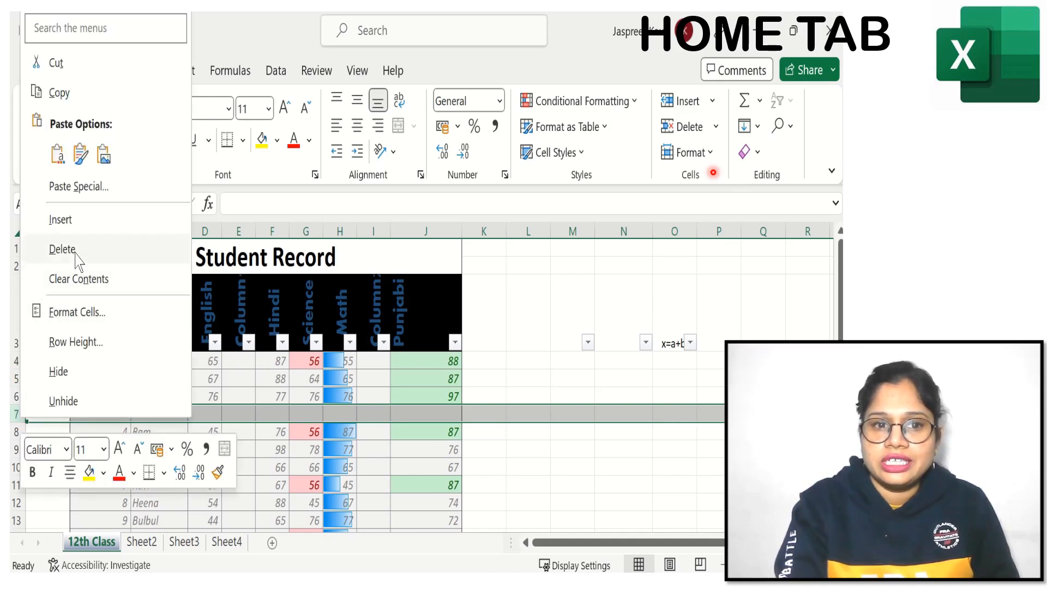
left_click(62, 249)
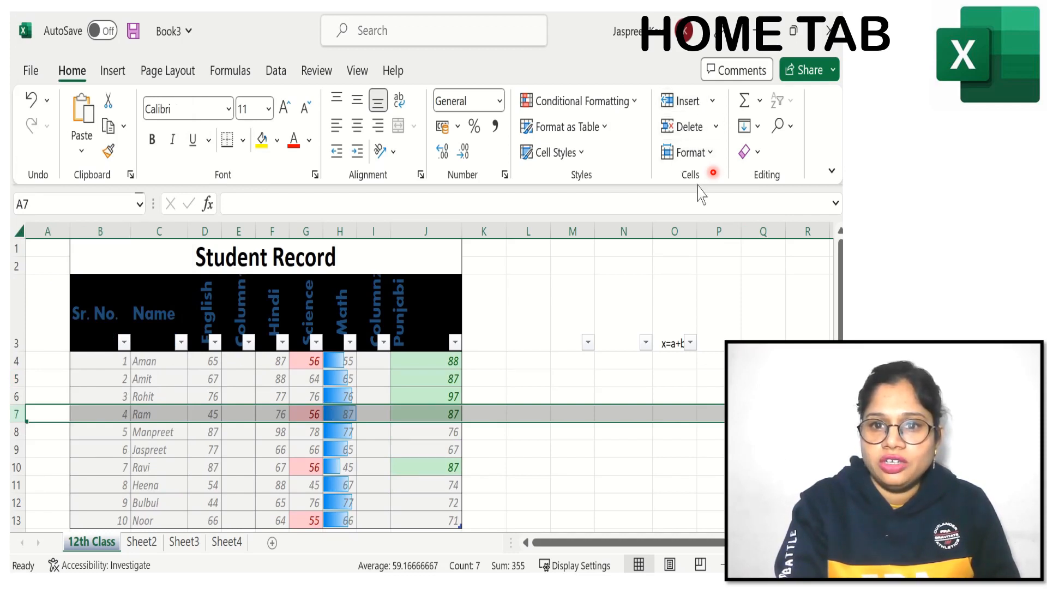
Step: Delete the empty column between Math and Punjabi and the empty column between English and Hindi
left_click(375, 230)
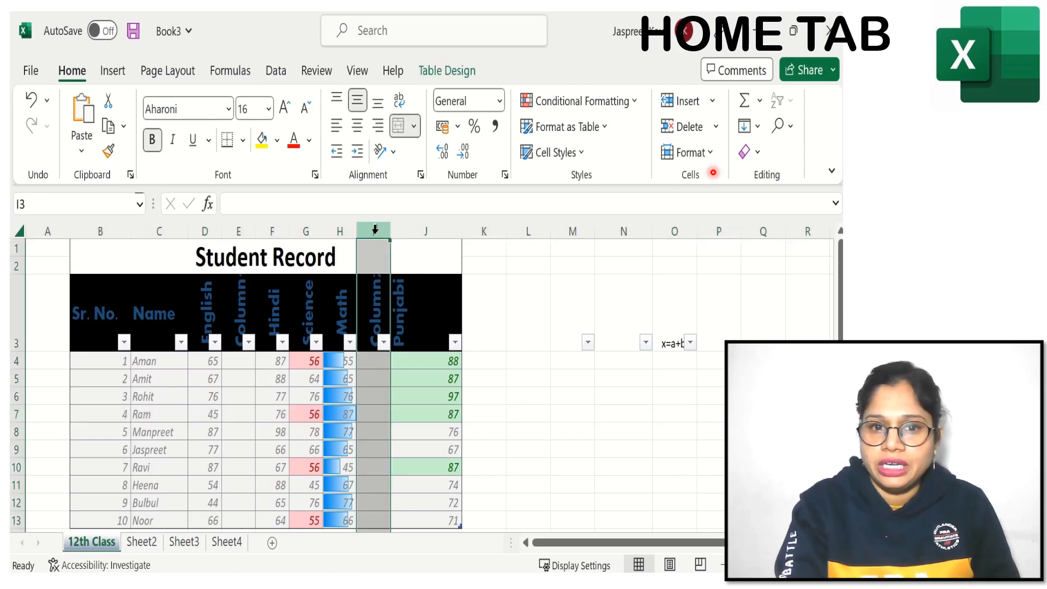
left_click(718, 127)
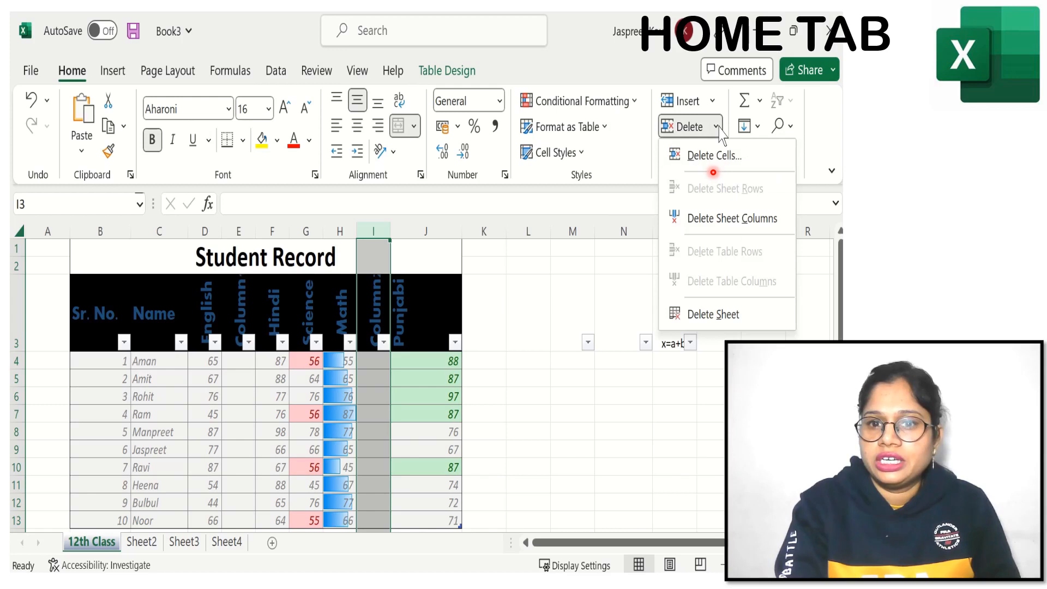
left_click(719, 221)
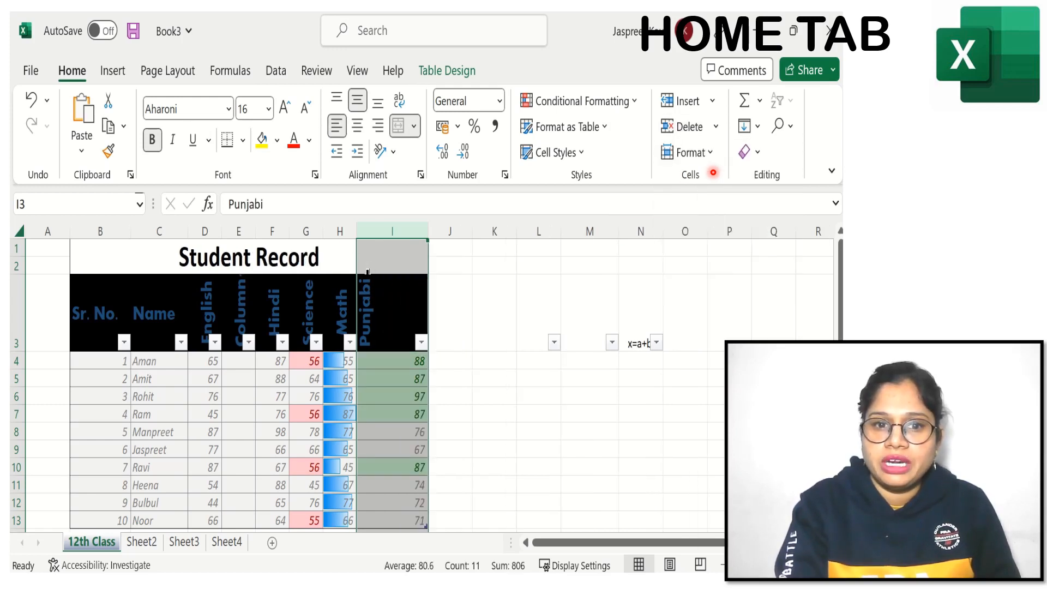
left_click(237, 231)
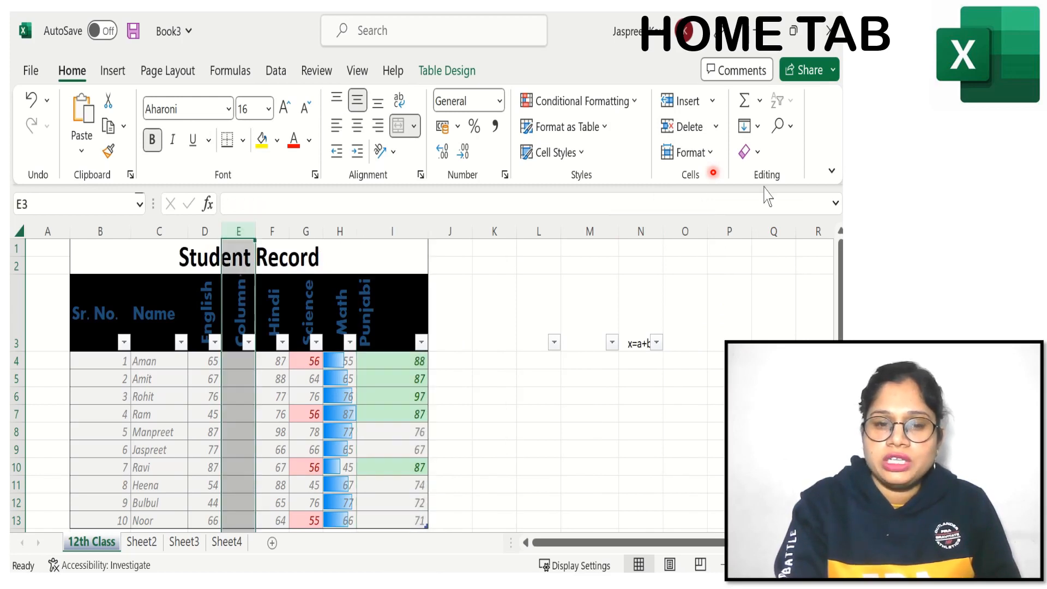
right_click(237, 229)
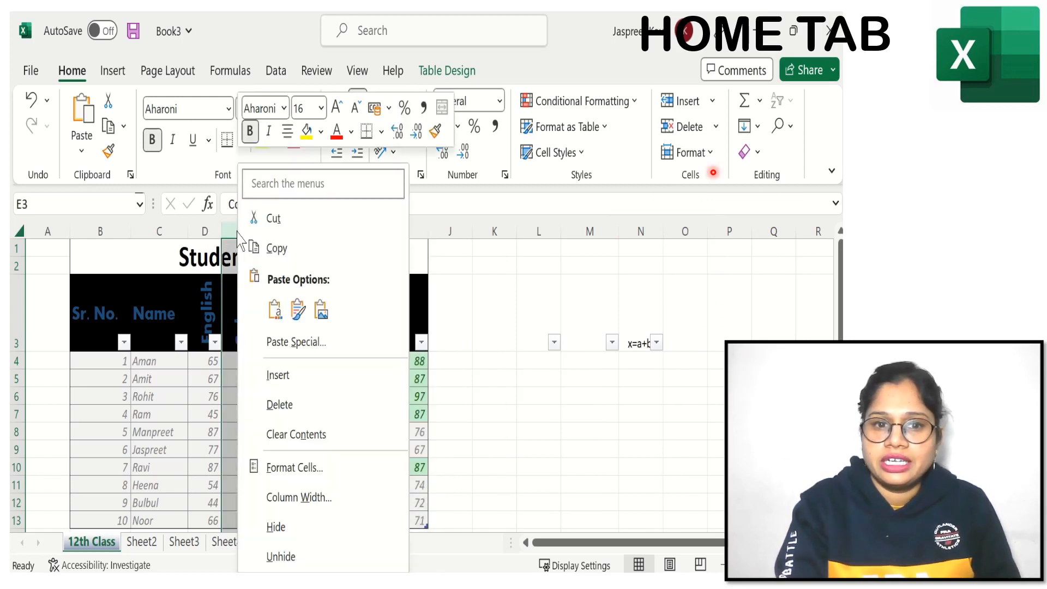
left_click(290, 403)
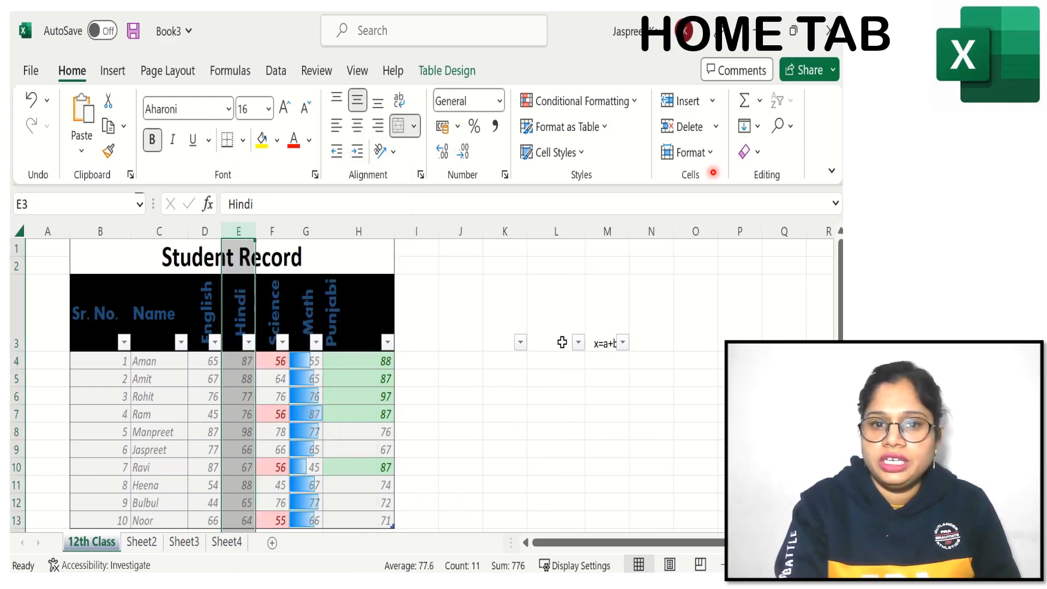
Step: Insert a new blank worksheet before the 12th Class sheet and switch between the two sheets to compare them
left_click(711, 102)
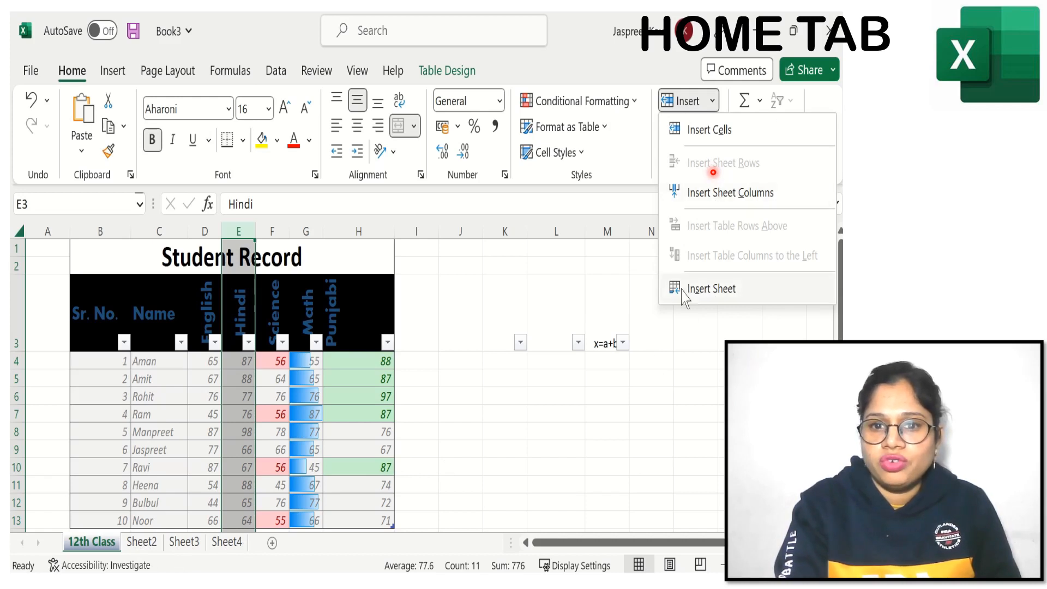
left_click(698, 289)
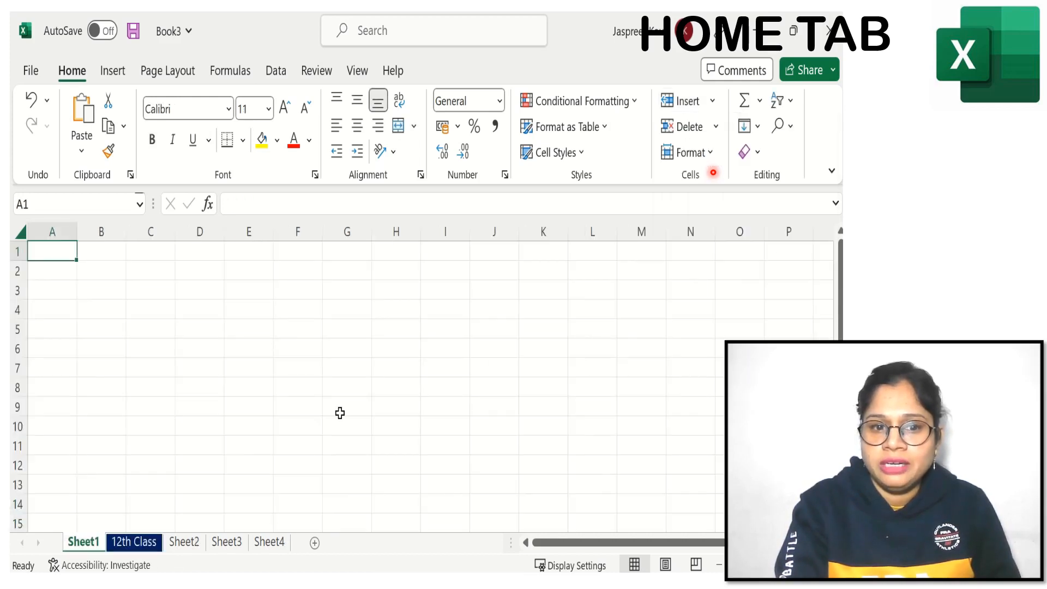
left_click(136, 542)
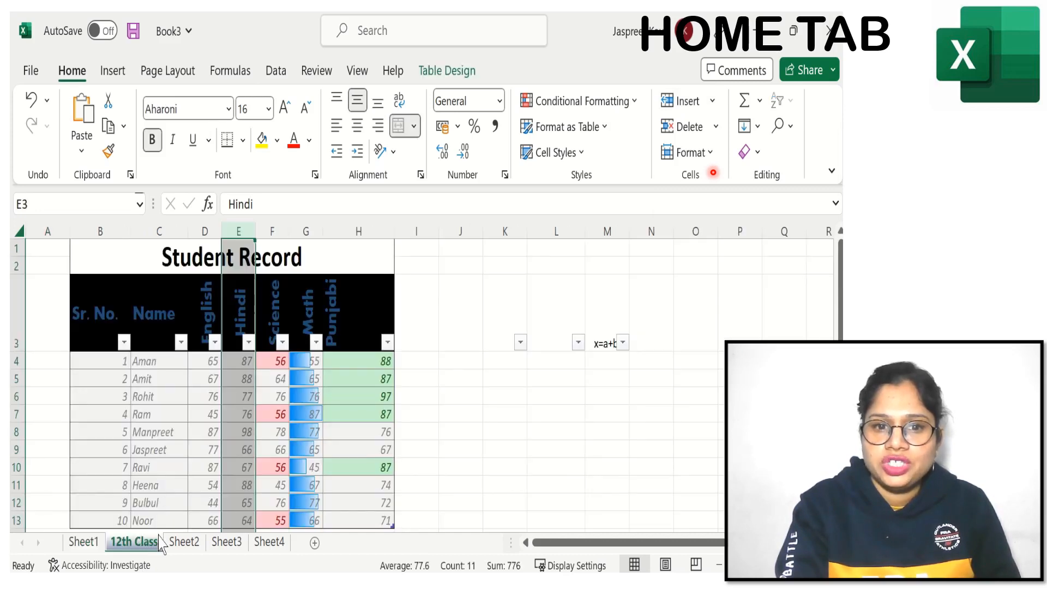
left_click(90, 545)
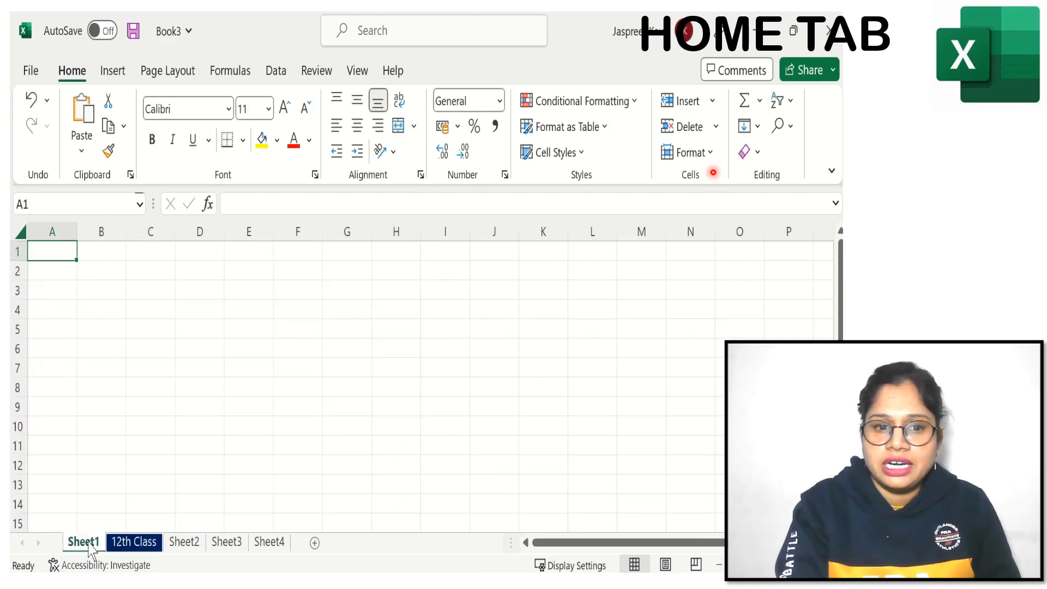
left_click(129, 545)
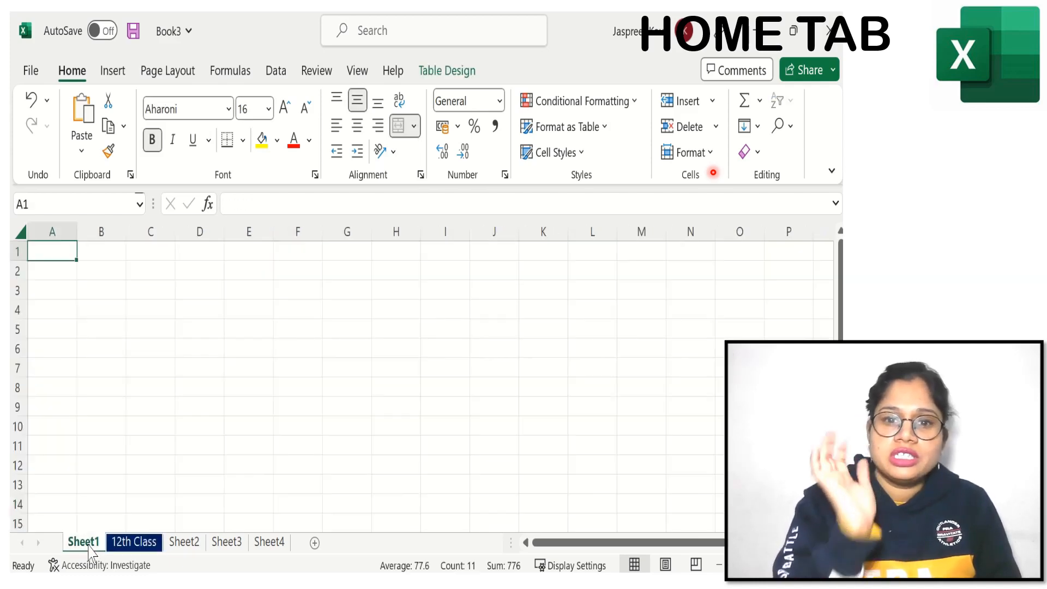
Step: Delete the blank Sheet1 located before the 12th Class sheet
left_click(87, 542)
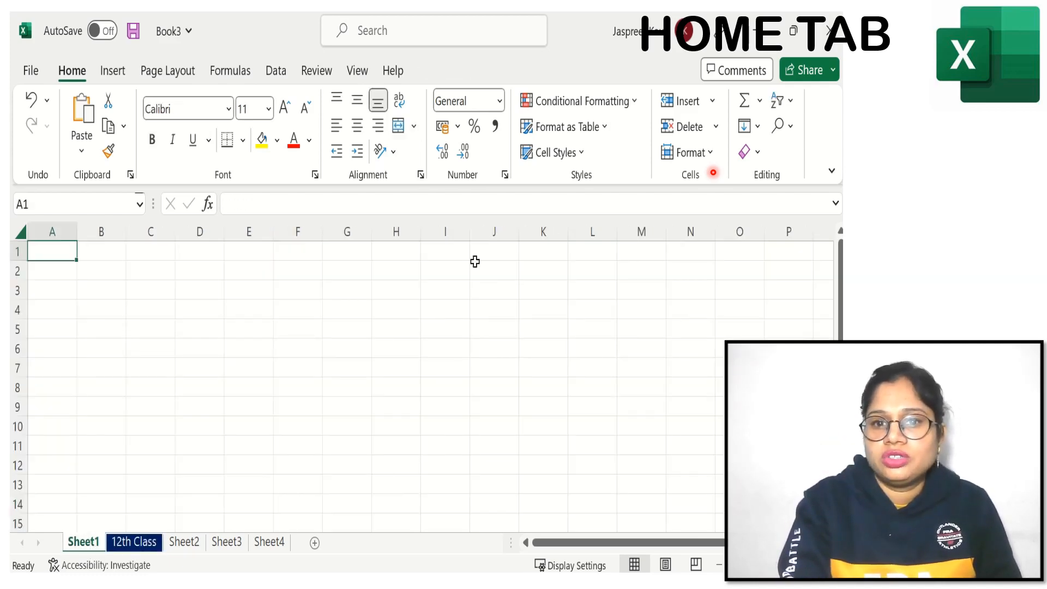
left_click(715, 128)
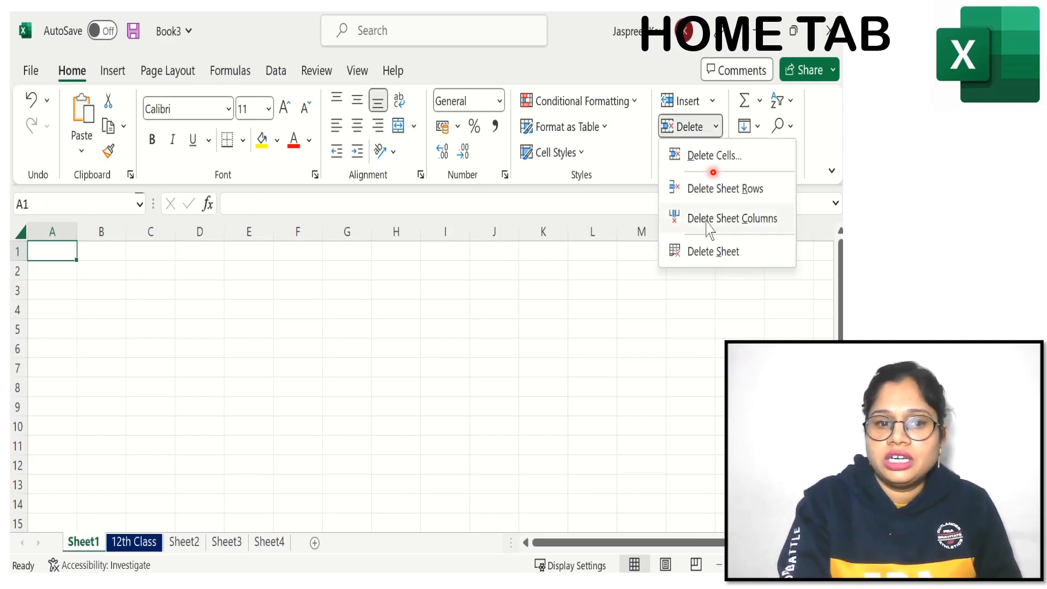
left_click(707, 252)
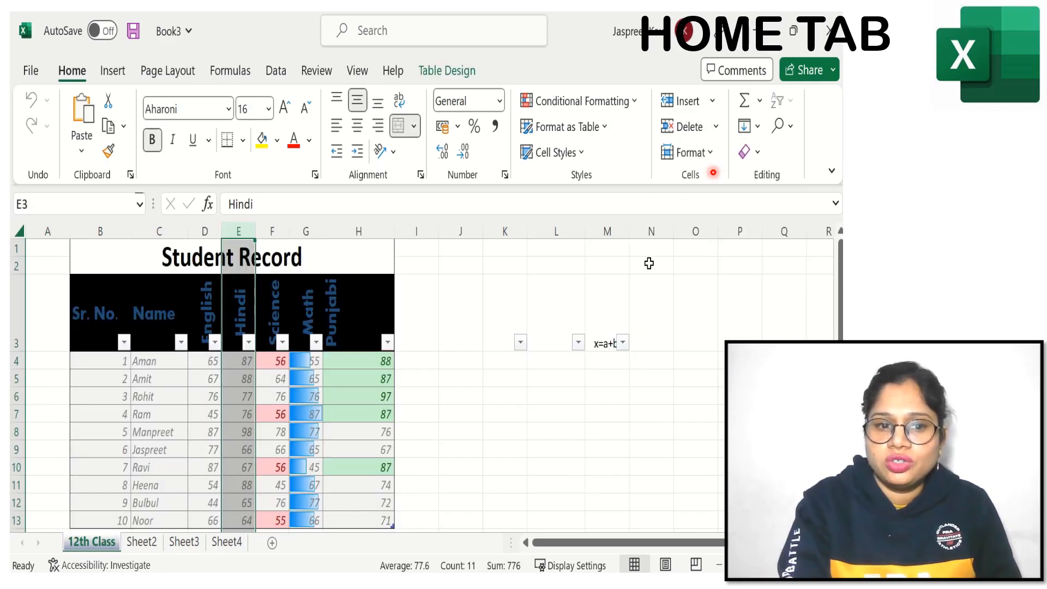
left_click(222, 542)
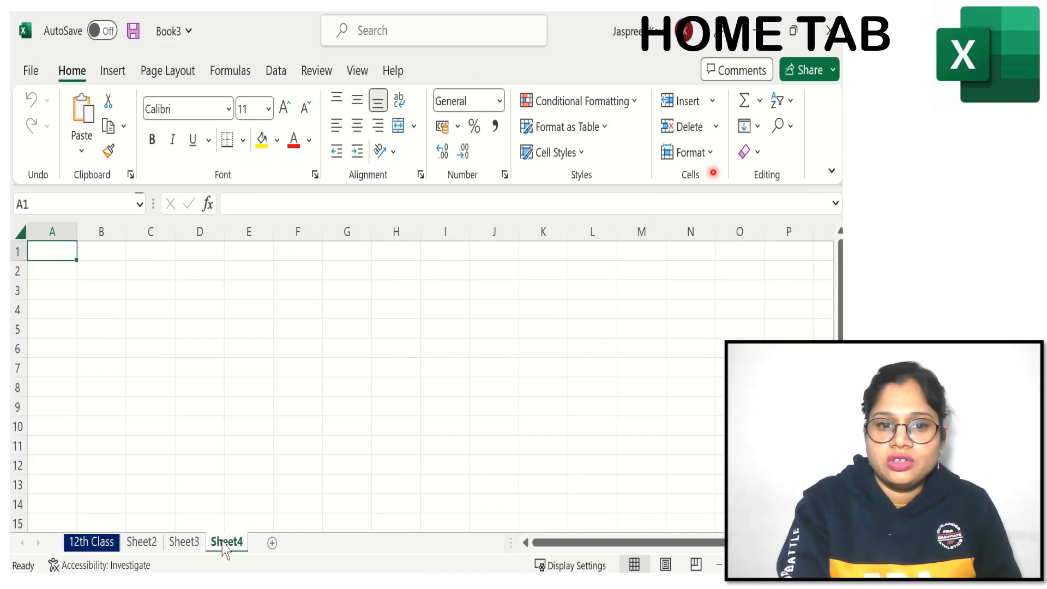
left_click(99, 544)
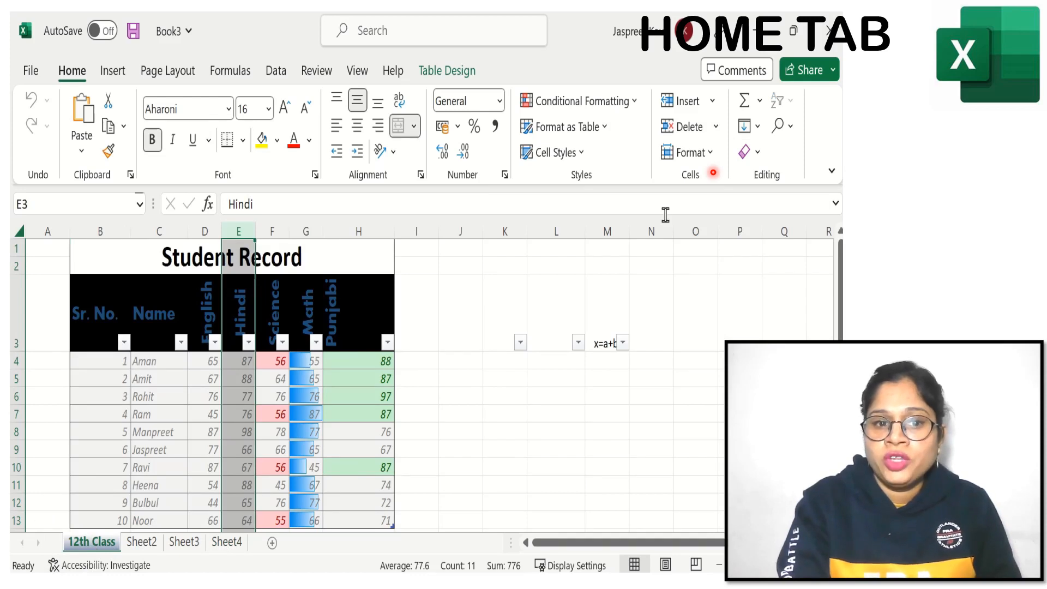
left_click(711, 101)
left_click(747, 330)
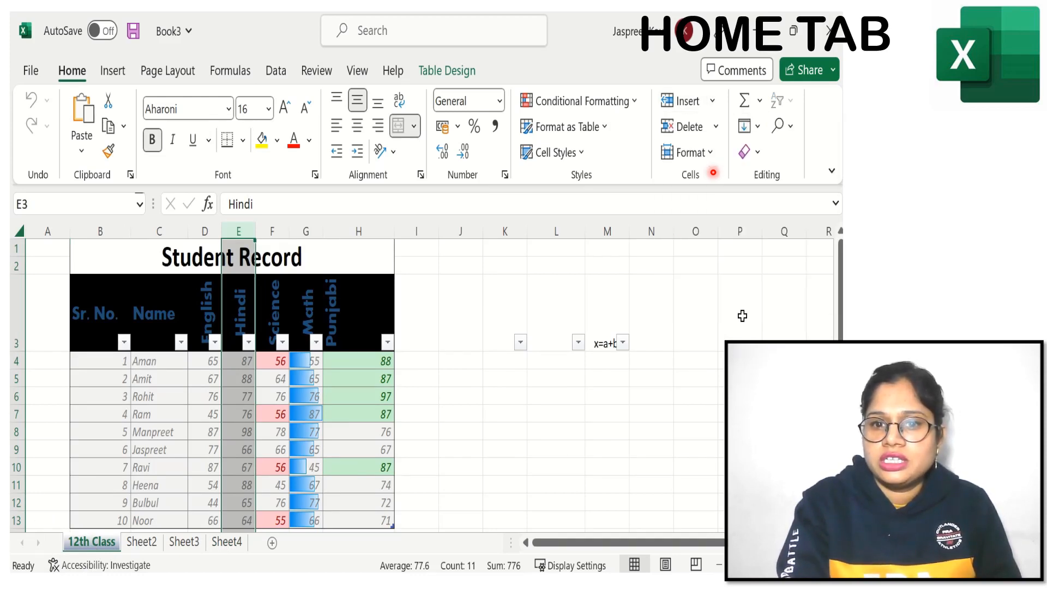
left_click(712, 104)
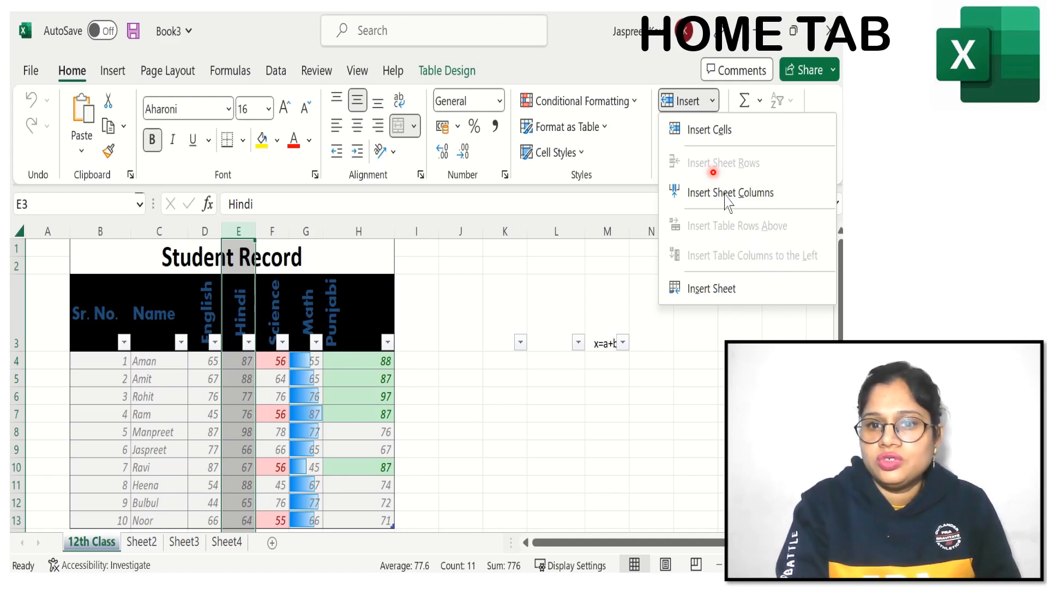
left_click(672, 378)
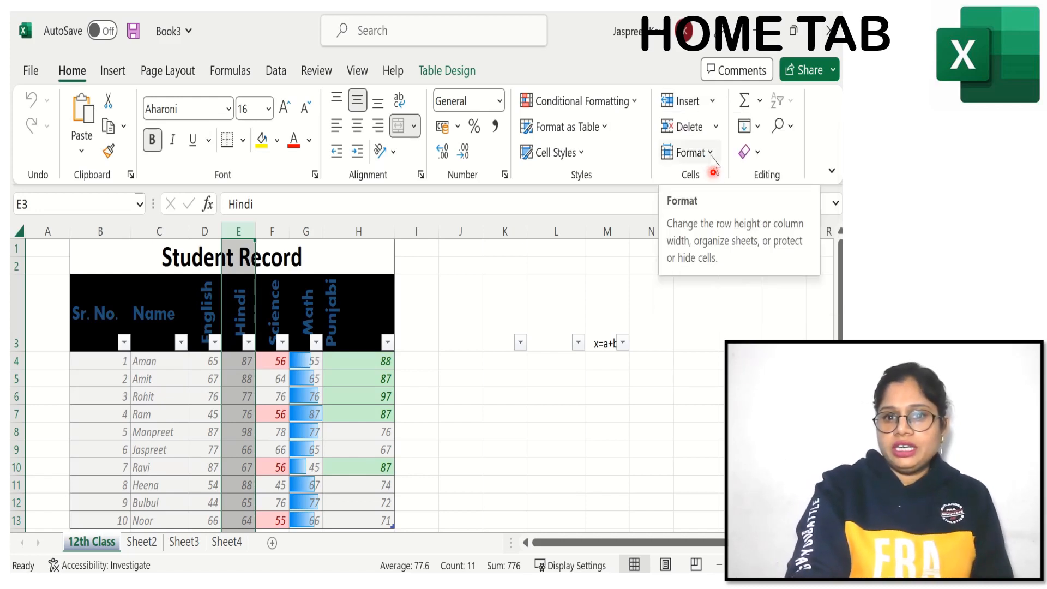
left_click(711, 156)
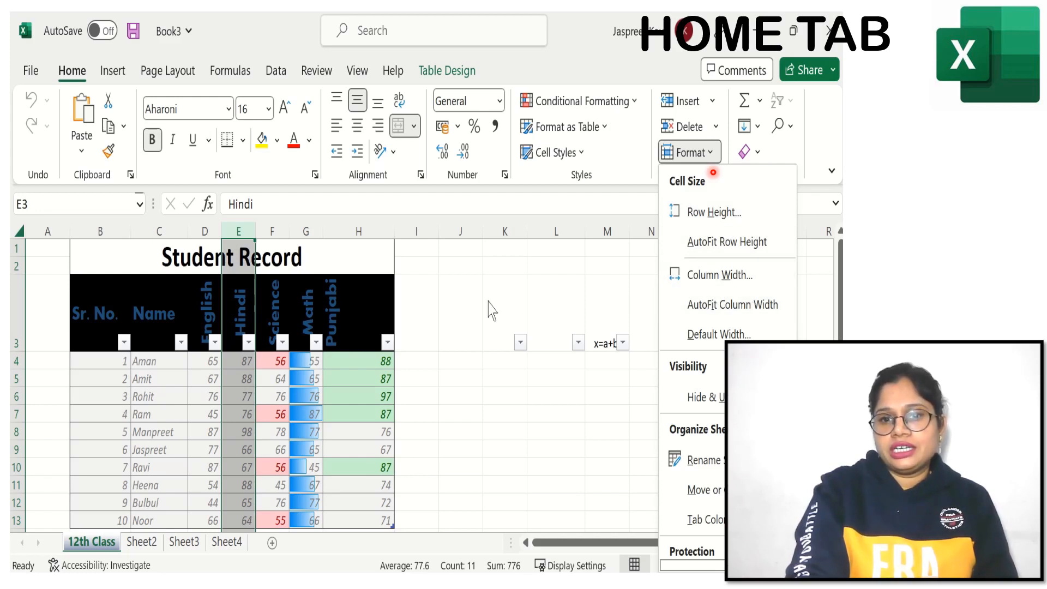
left_click(452, 310)
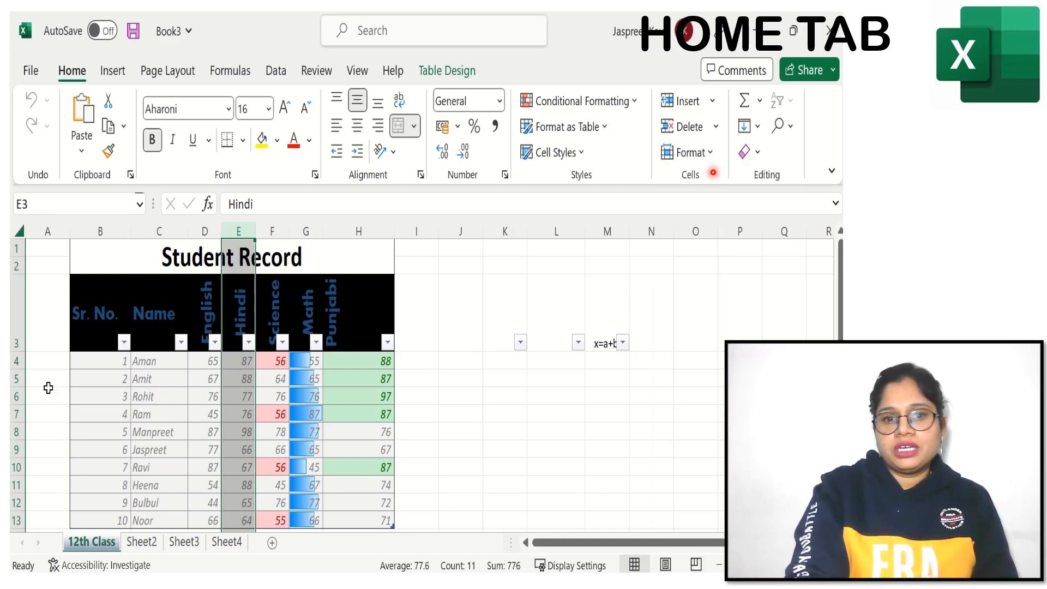
Step: Set the height of row 4, the first student's record, to 30
left_click(18, 361)
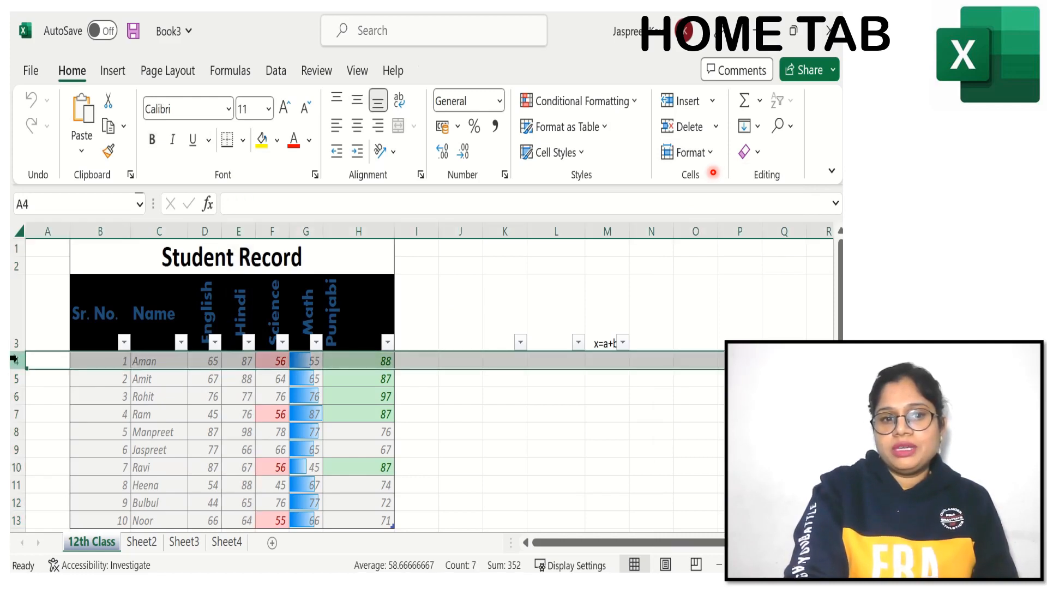
left_click(710, 154)
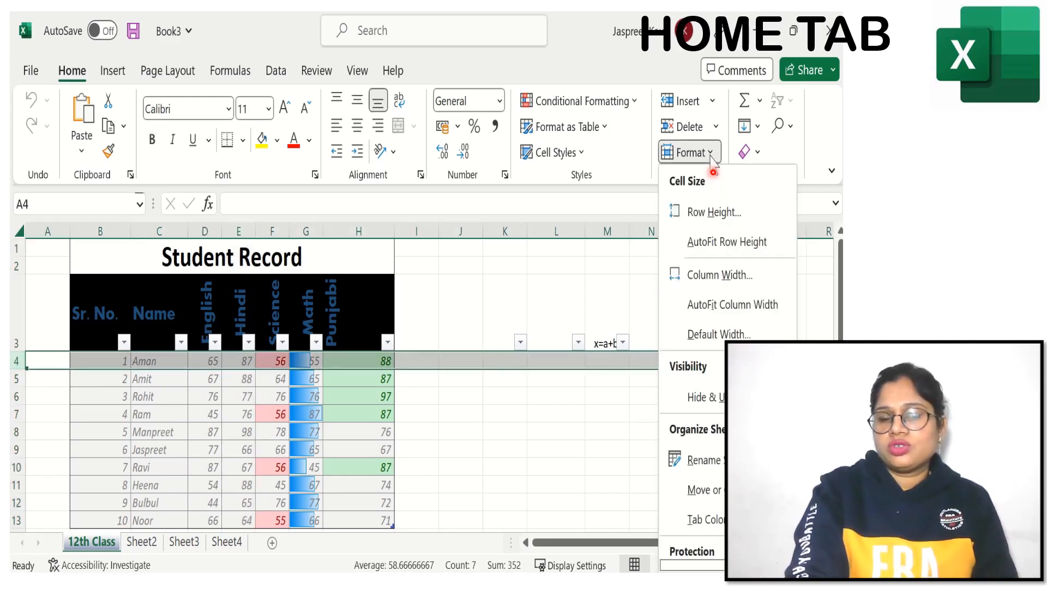
left_click(706, 213)
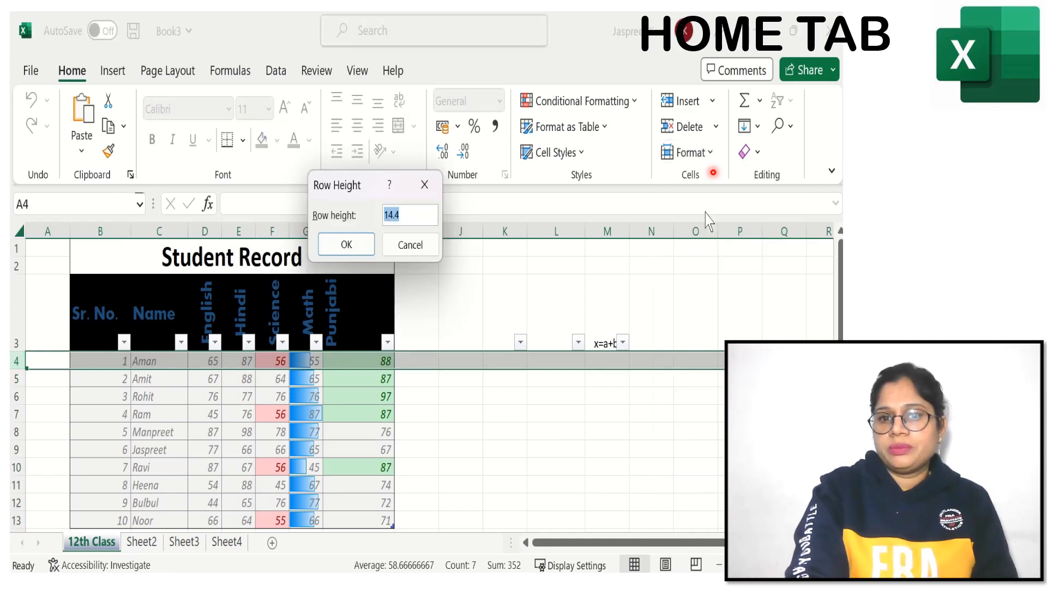
left_click(415, 219)
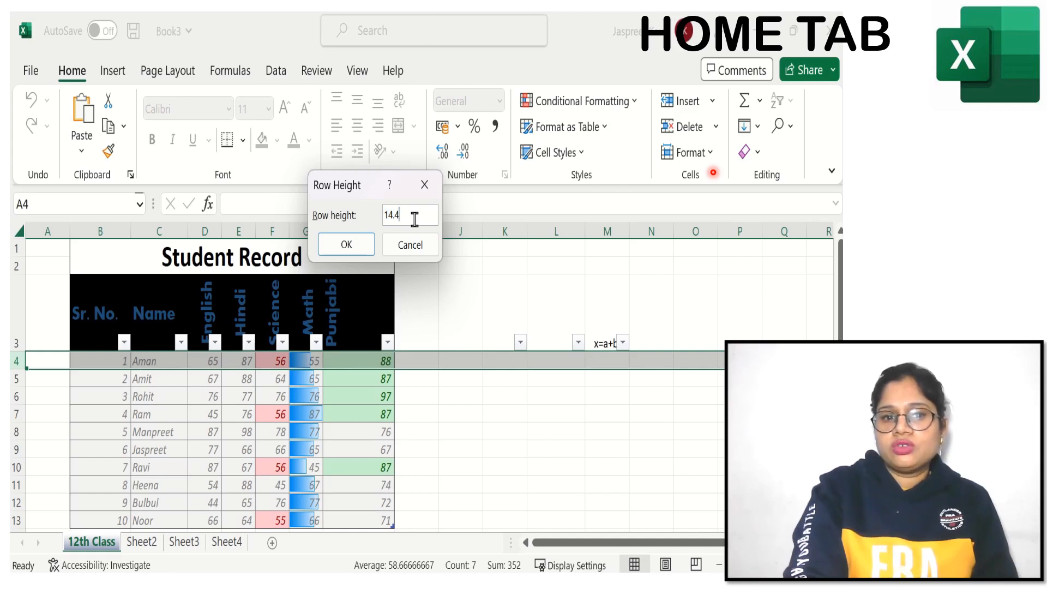
key("BackSpace")
key("BackSpace")
key("BackSpace")
key("BackSpace")
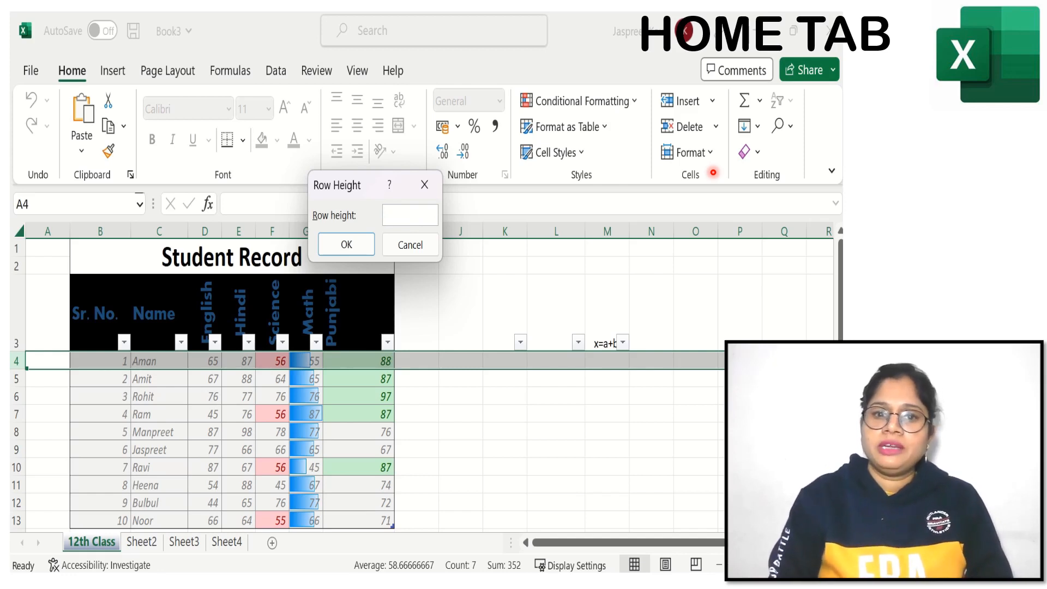
type("30")
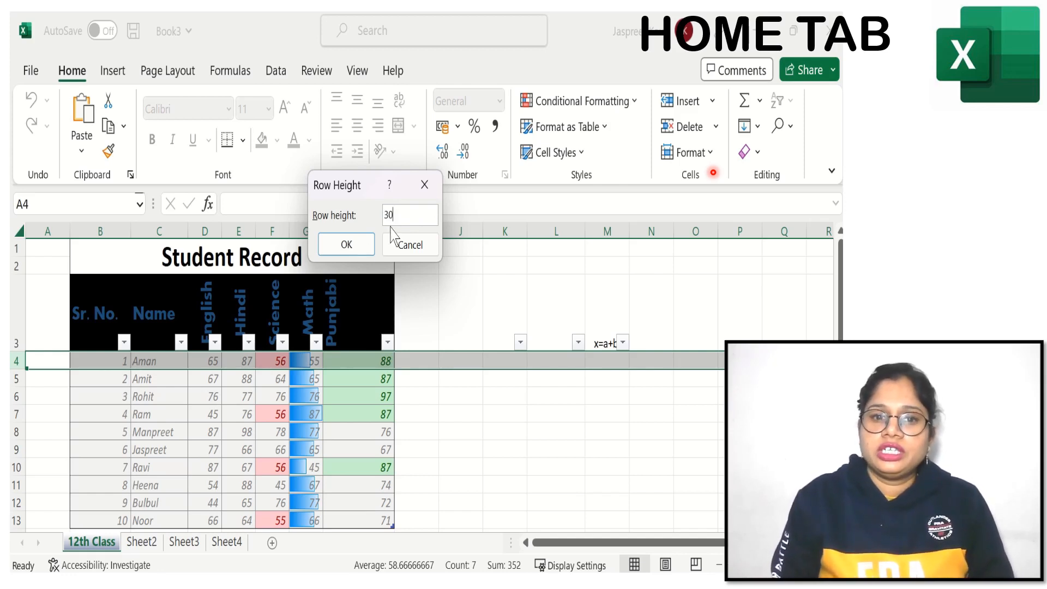
left_click(346, 244)
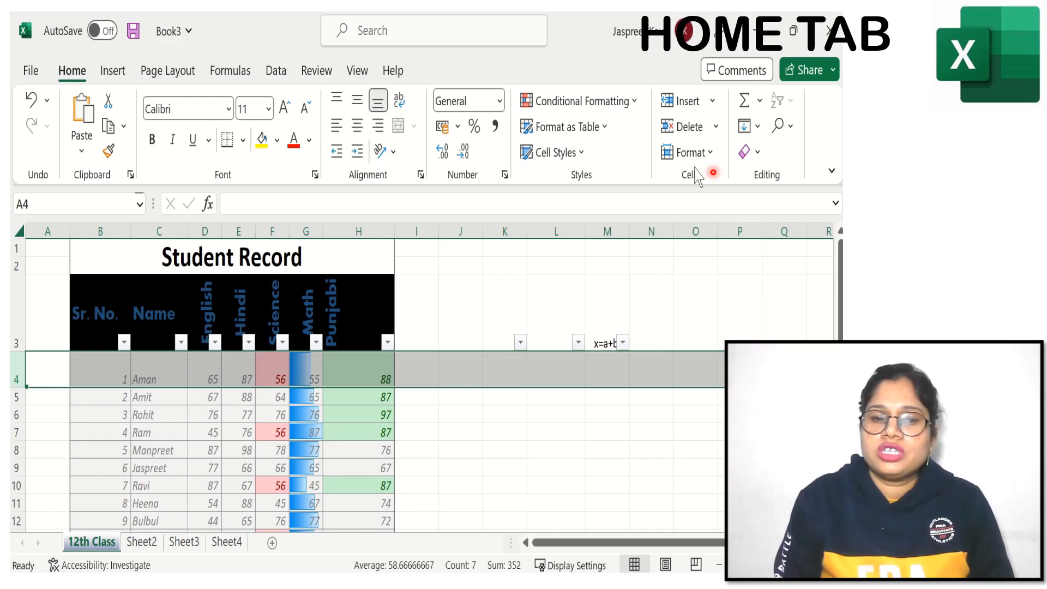
Step: AutoFit the height of row 4 to its contents
left_click(708, 156)
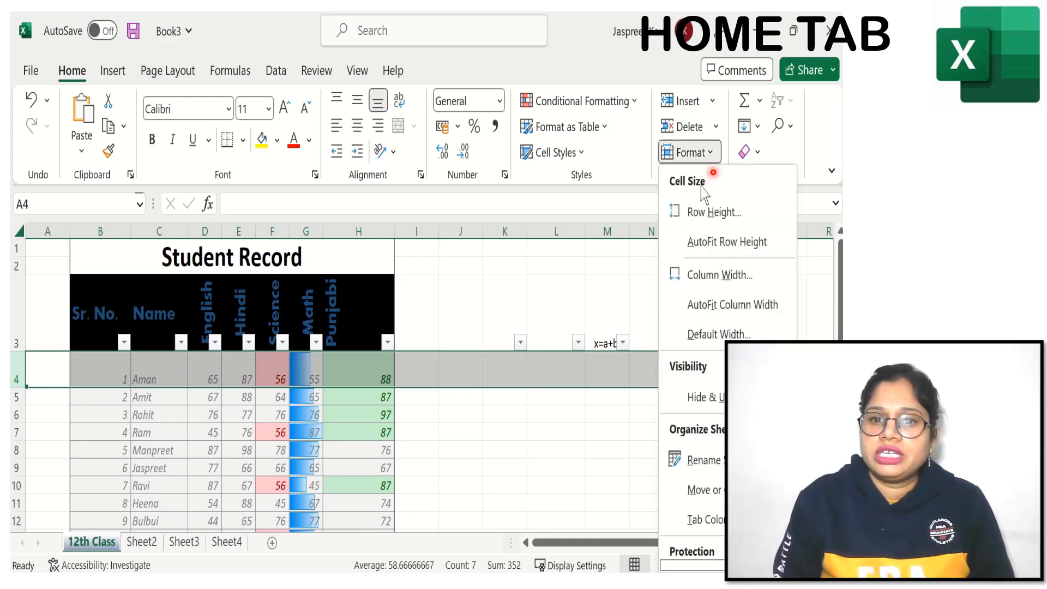
left_click(710, 242)
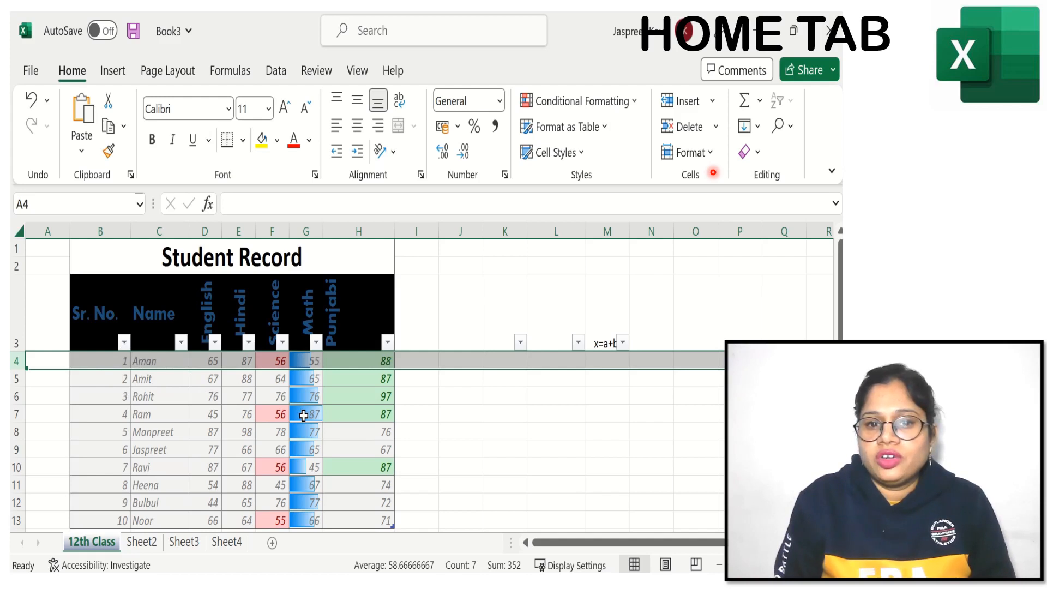
left_click(709, 154)
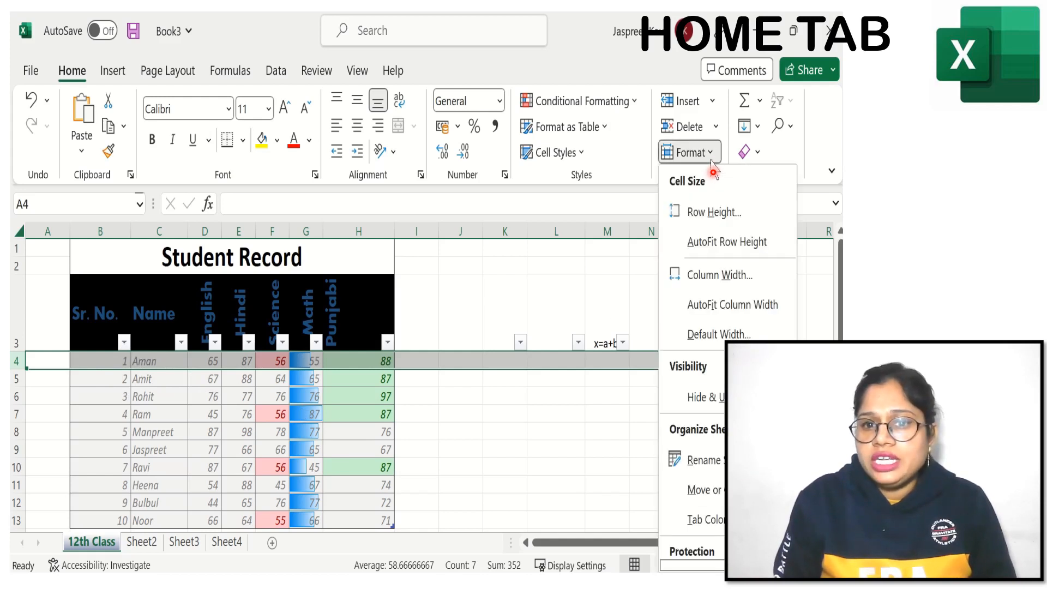
left_click(576, 292)
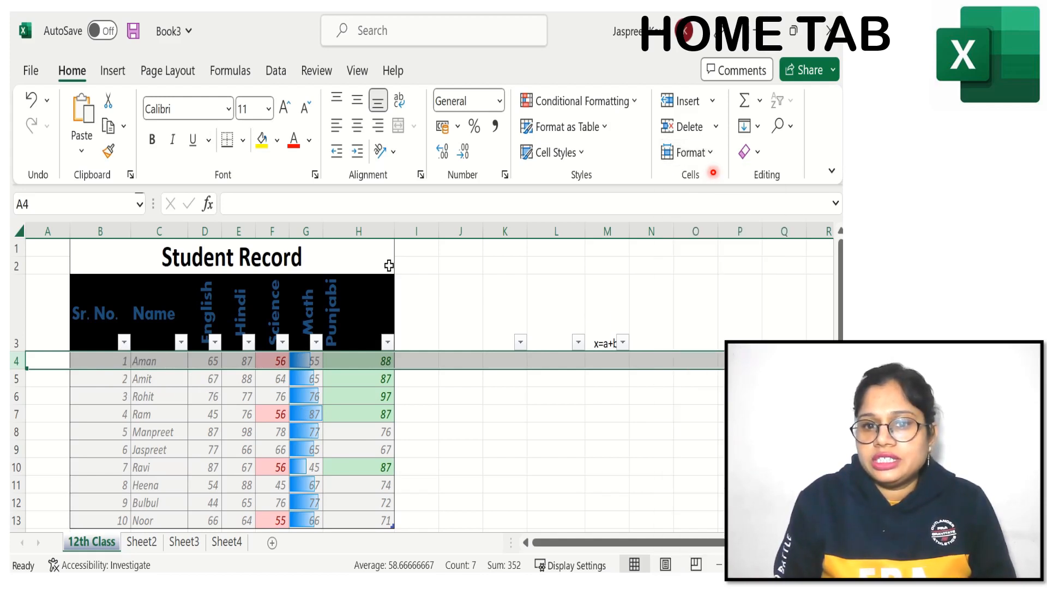
Step: Set the width of column H, the Punjabi marks, to 30
left_click(363, 230)
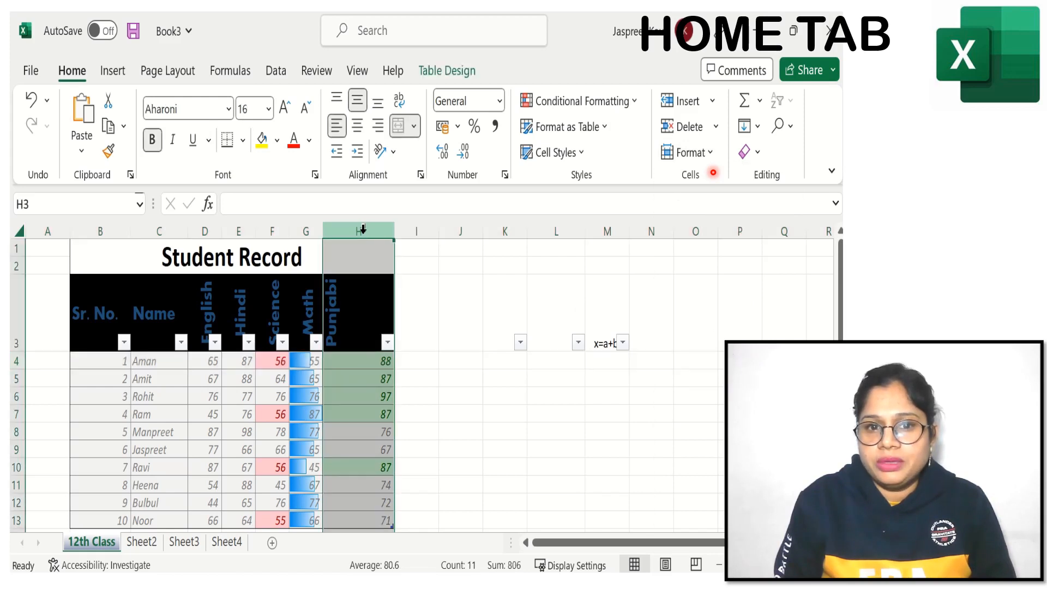
left_click(711, 154)
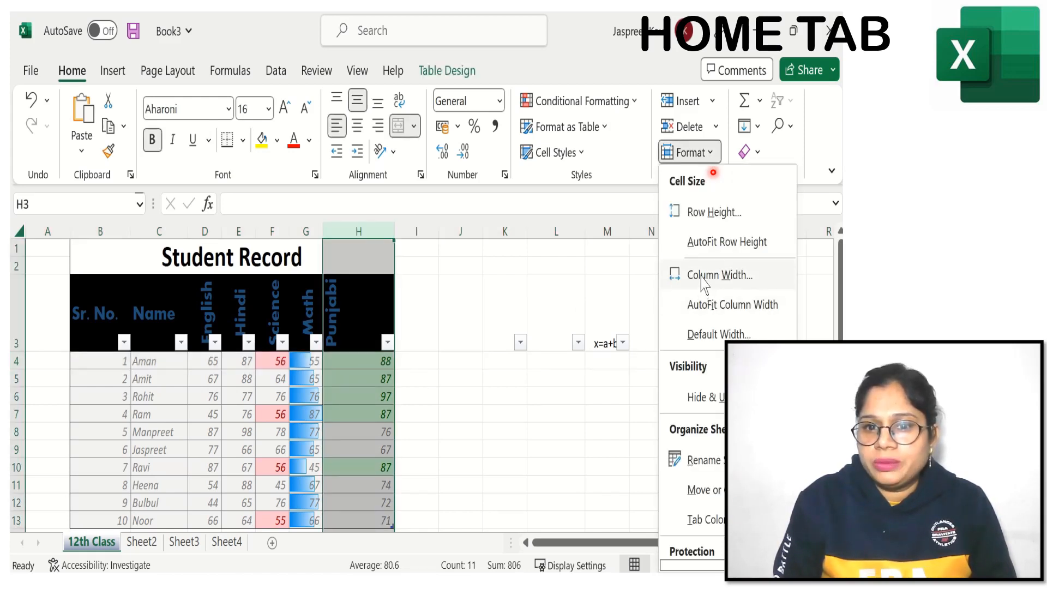
left_click(714, 274)
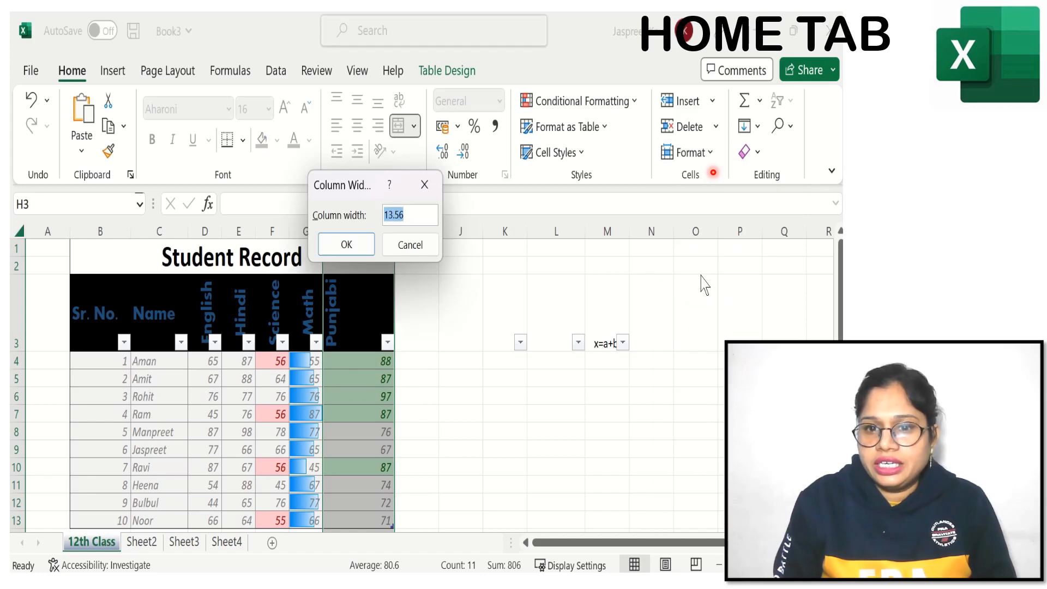
left_click(410, 215)
key("BackSpace")
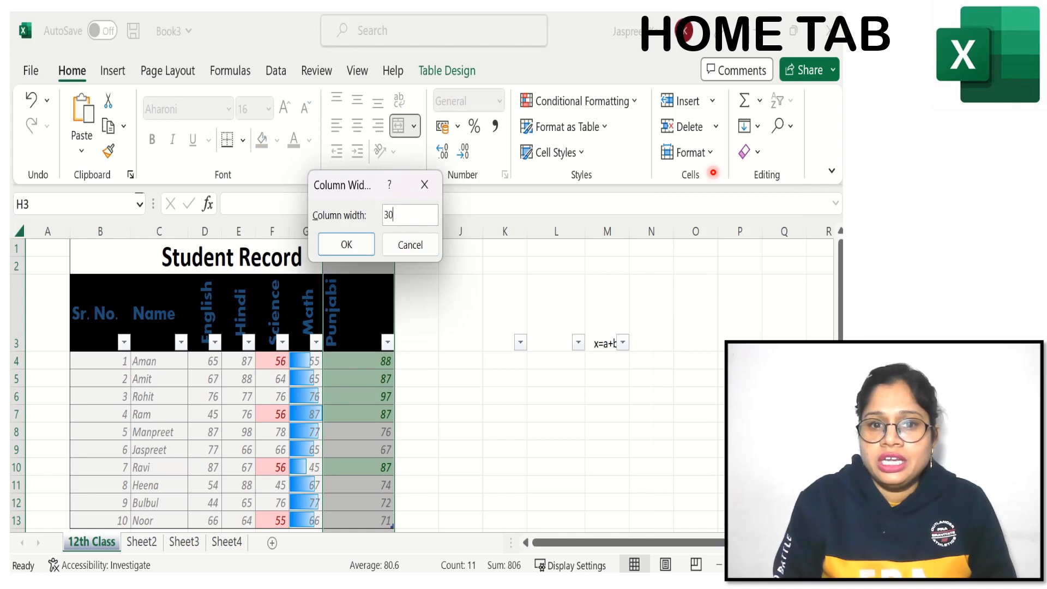
left_click(346, 244)
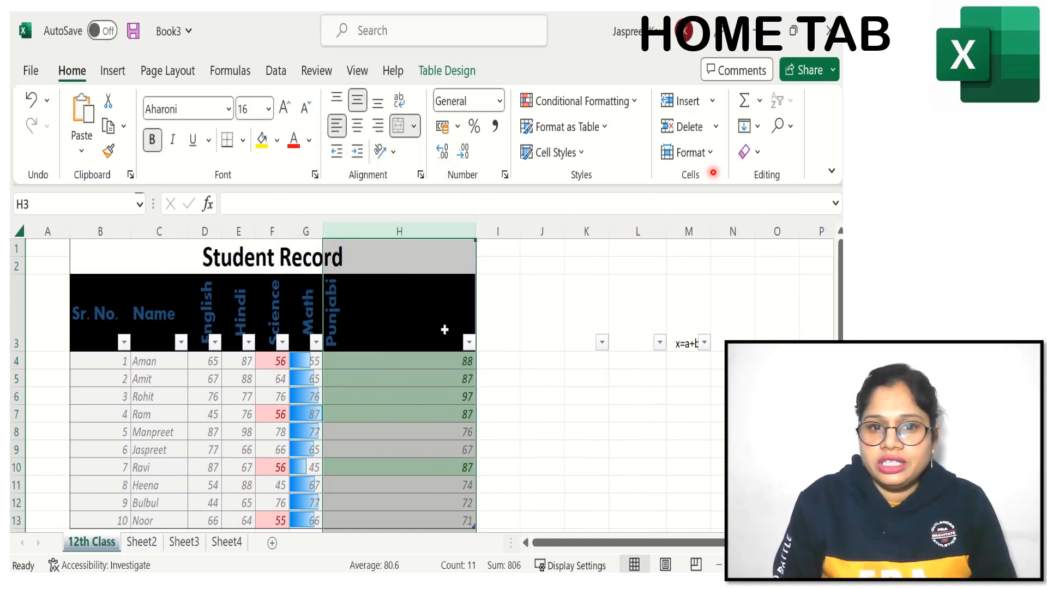
Step: AutoFit the width of the Punjabi column and accept the existing standard column width for the sheet
left_click(708, 157)
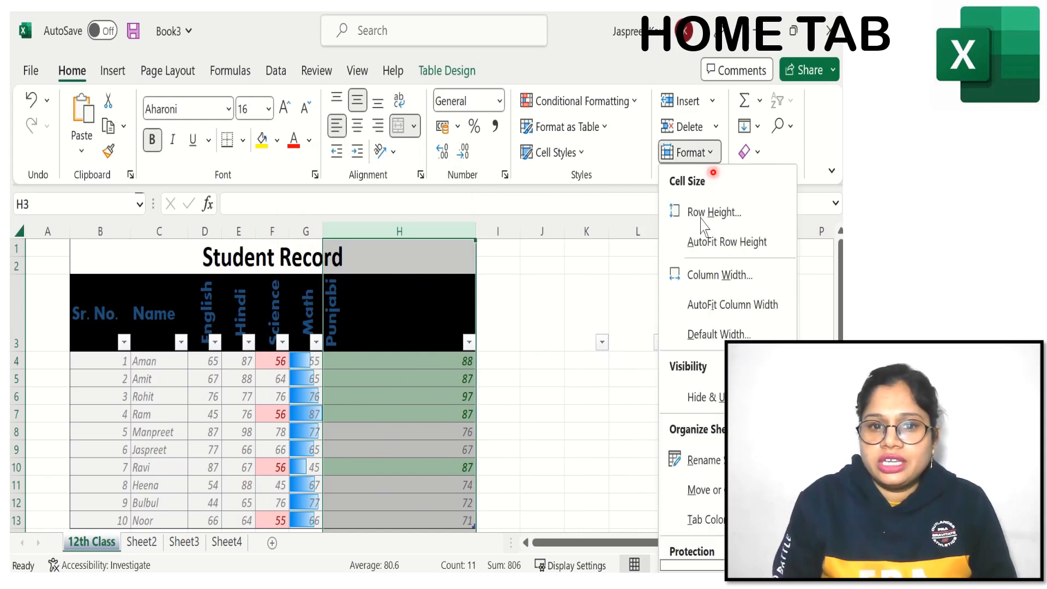
left_click(704, 306)
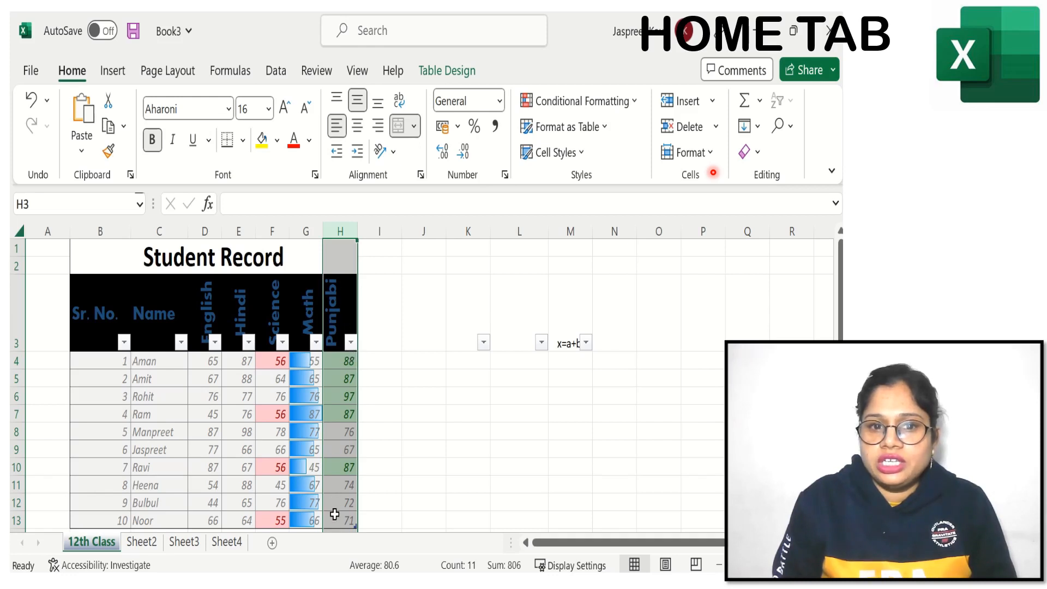
left_click(706, 152)
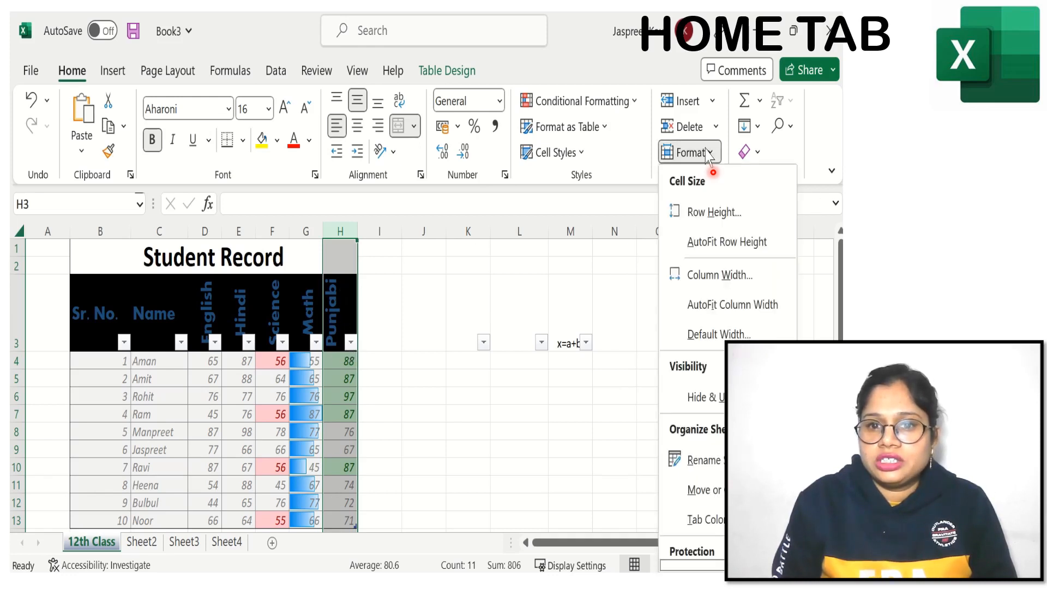
left_click(704, 337)
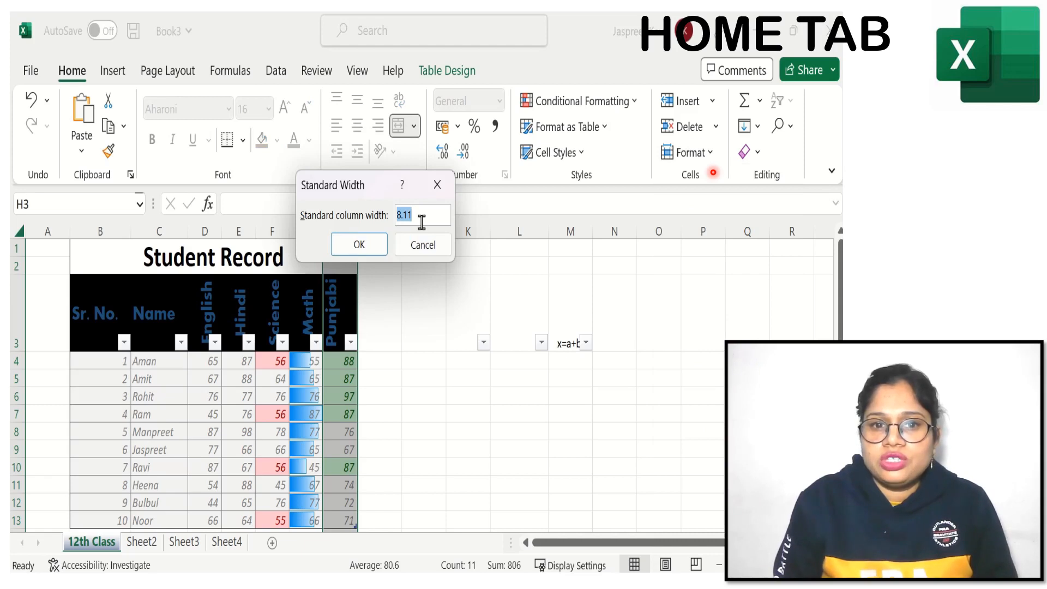
left_click(353, 246)
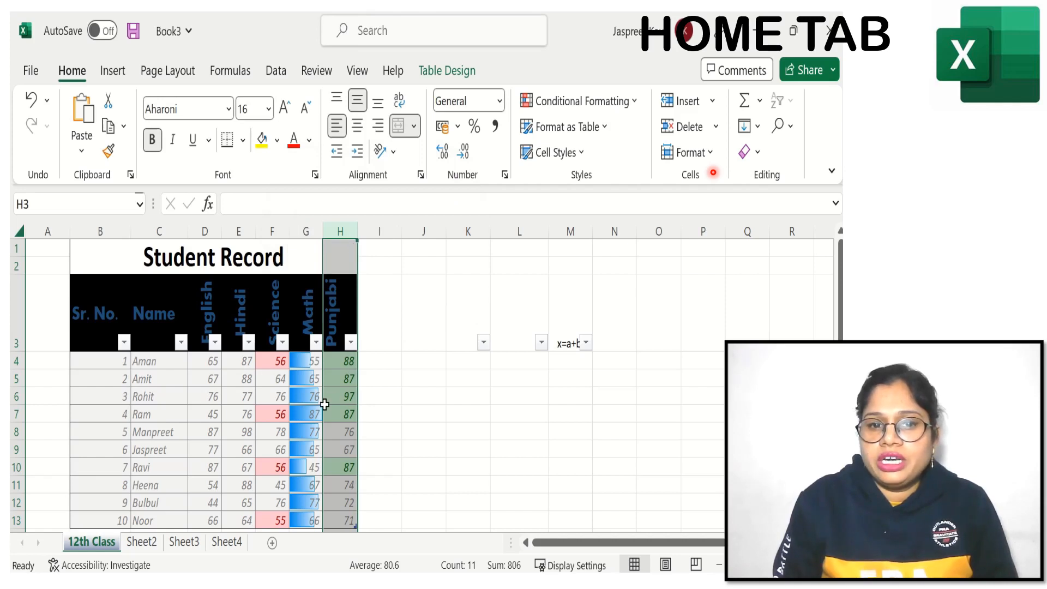
Step: Open the Hide & Unhide options with the Punjabi column selected
left_click(710, 154)
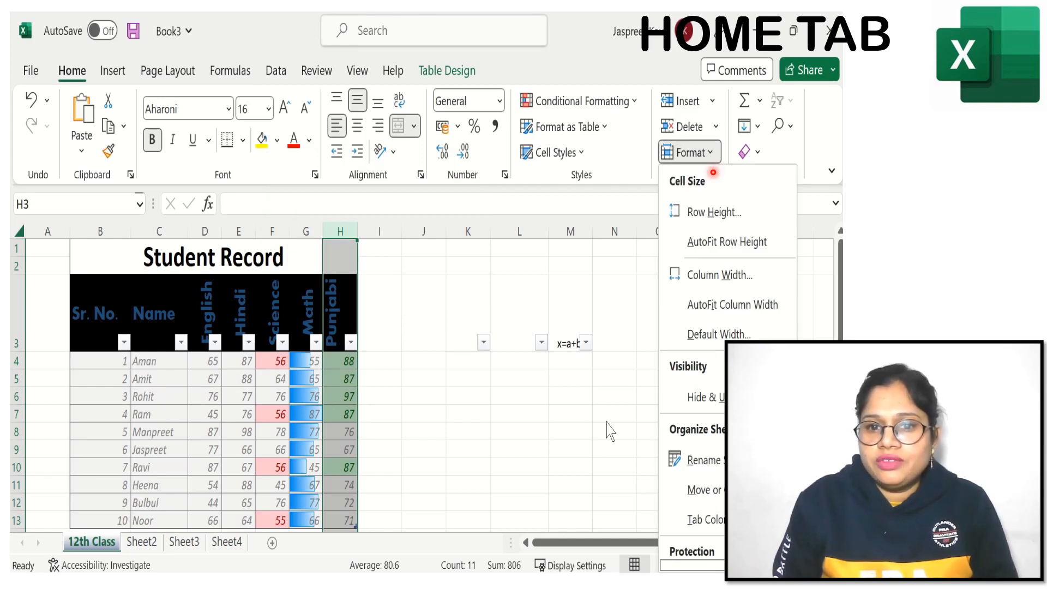
mouse_move(723, 400)
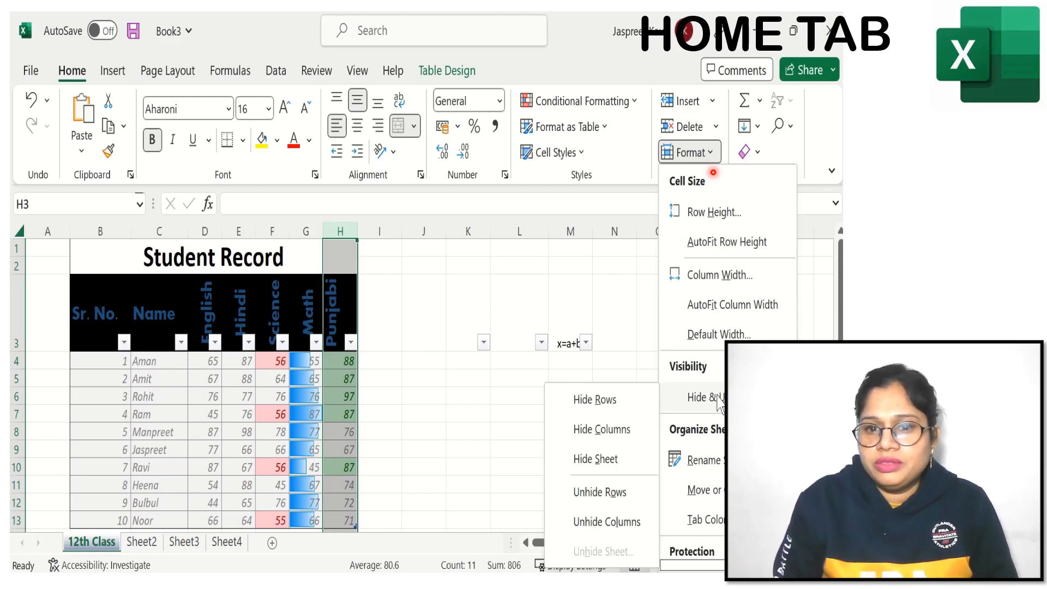
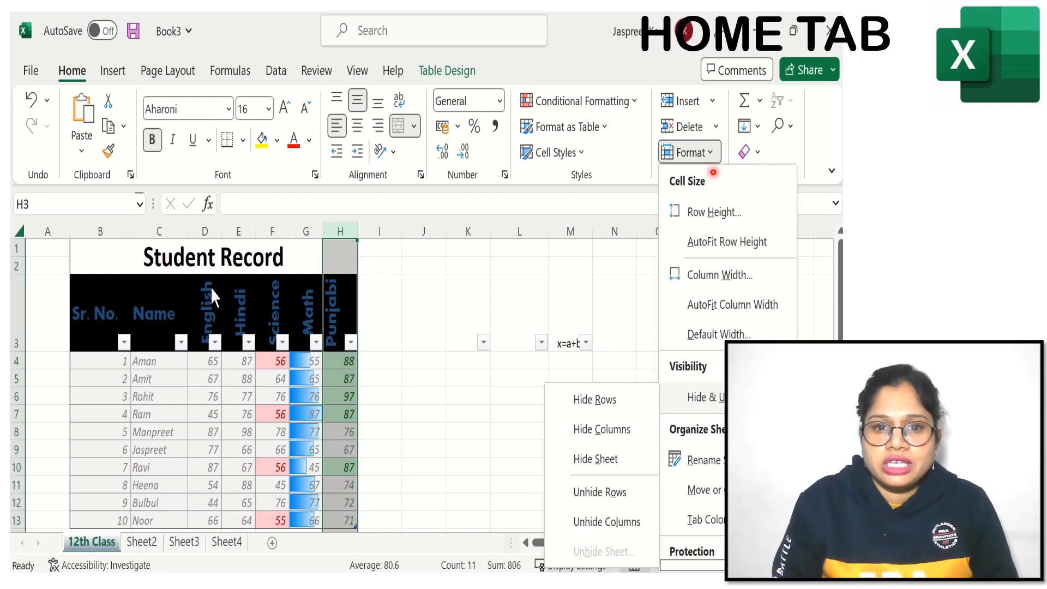
Step: Hide column F, the Science marks, in the Student Record table
left_click(274, 232)
left_click(275, 233)
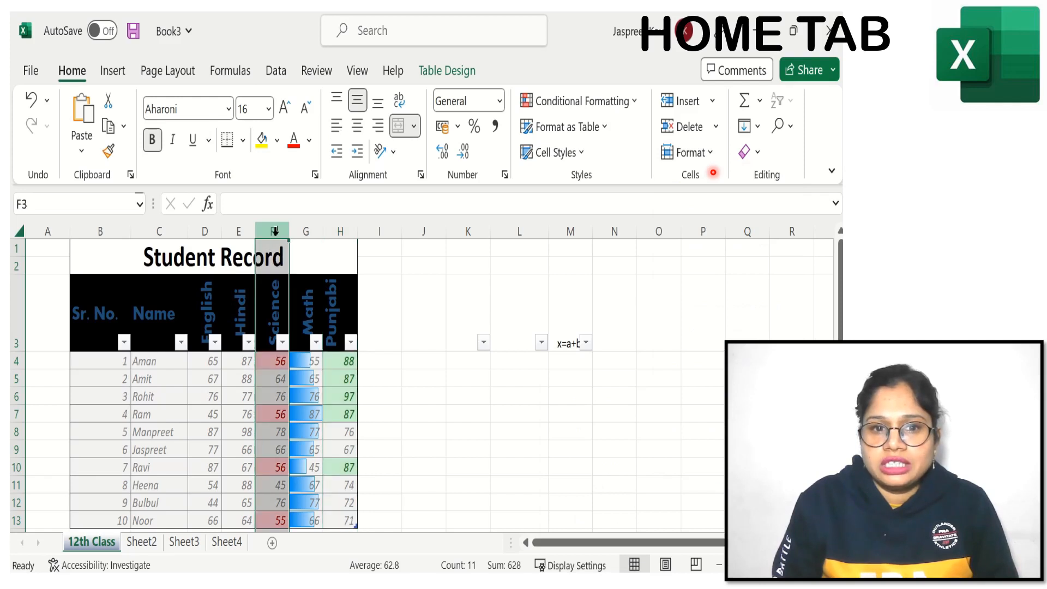
left_click(704, 156)
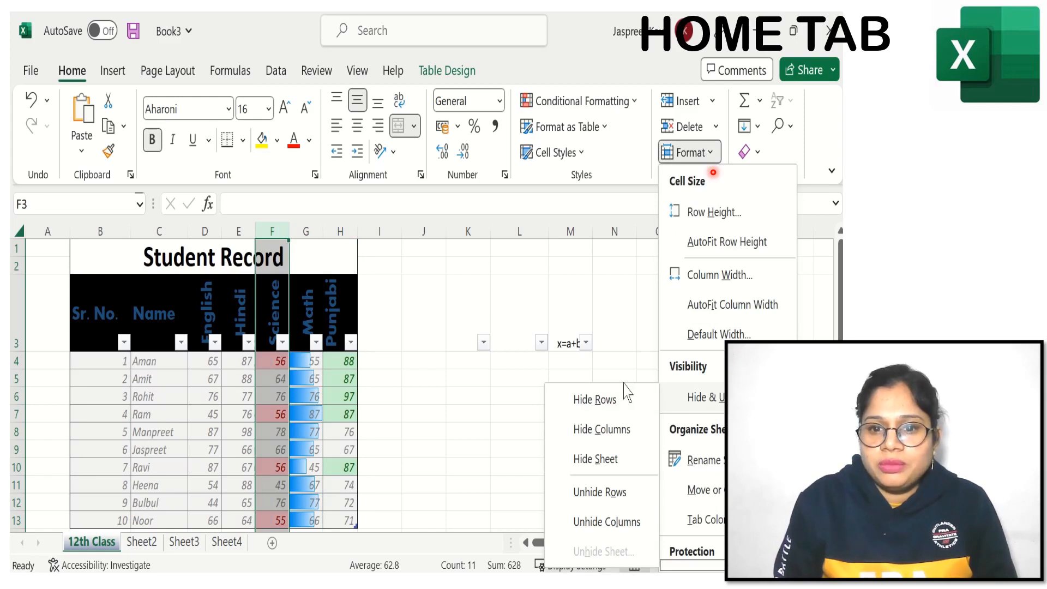
left_click(603, 428)
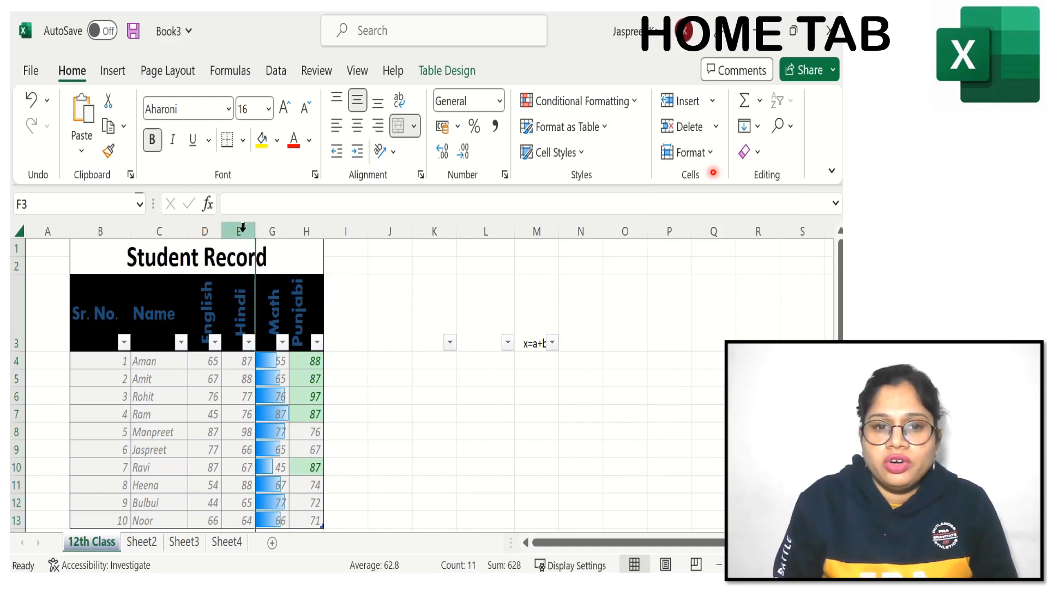
Step: Unhide the Science column between the Hindi and Math columns
left_click_drag(243, 226, 273, 226)
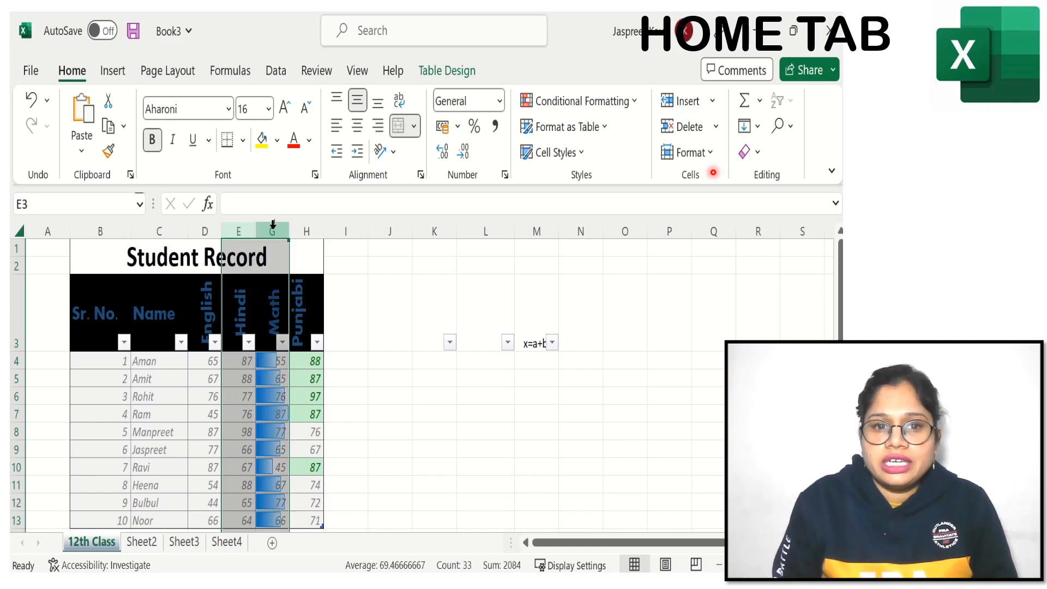
left_click(709, 152)
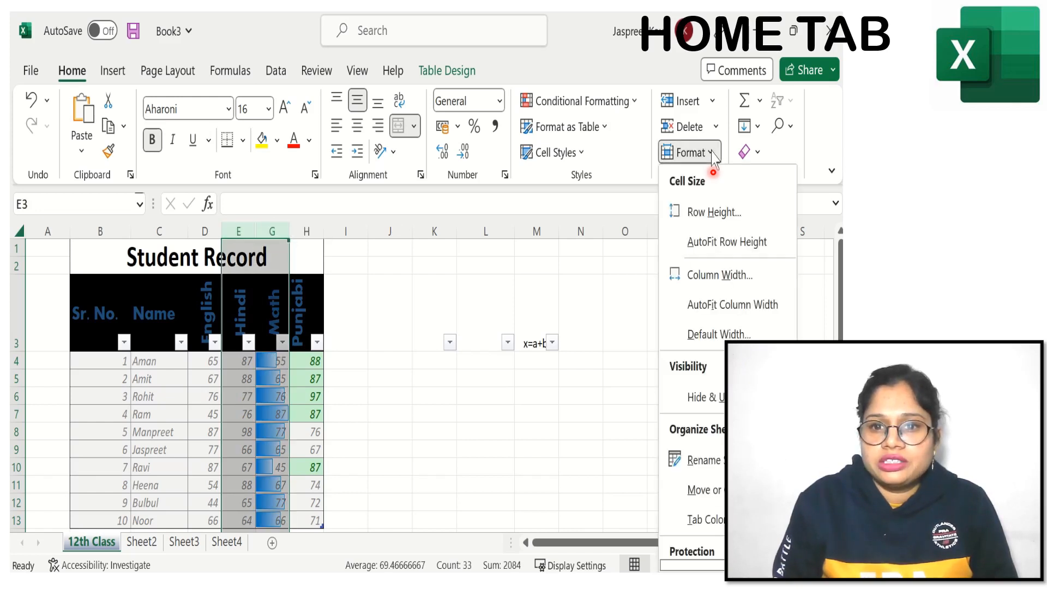
mouse_move(722, 388)
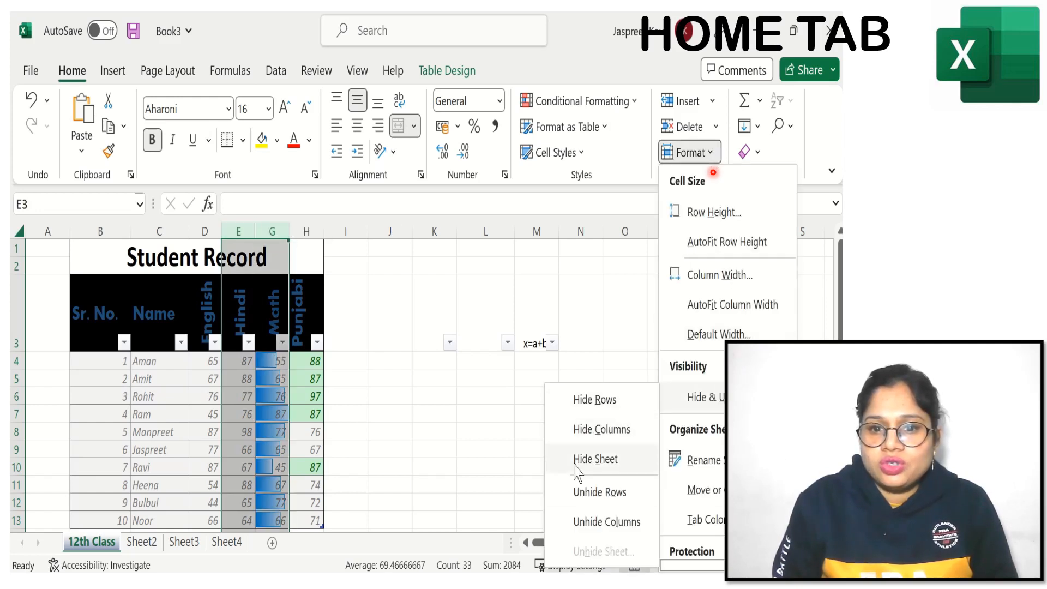
left_click(599, 521)
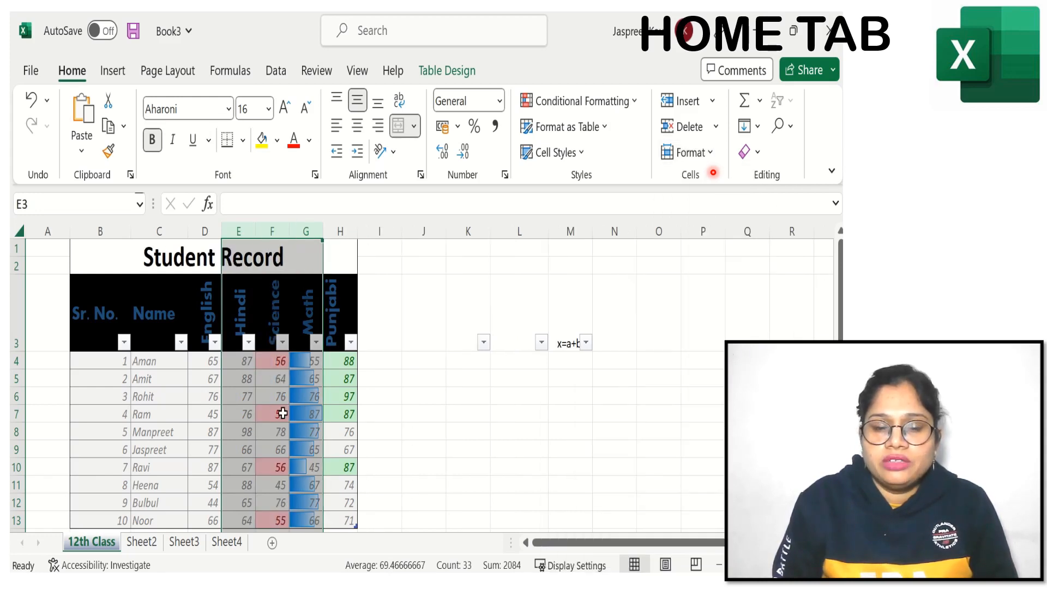
Step: Hide row 5, the record with serial number 2
left_click(19, 380)
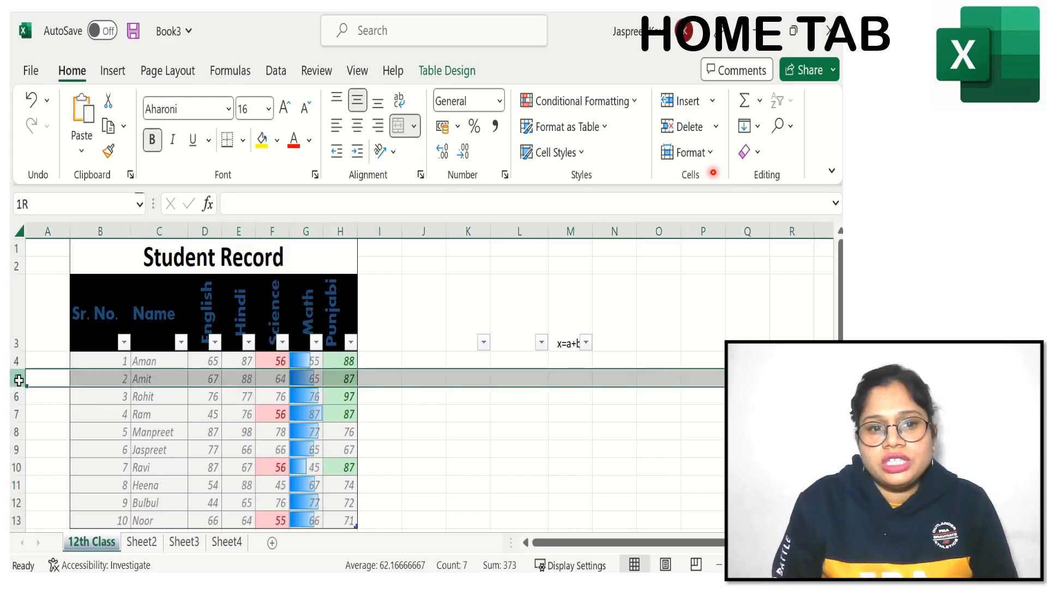
left_click(707, 159)
mouse_move(692, 398)
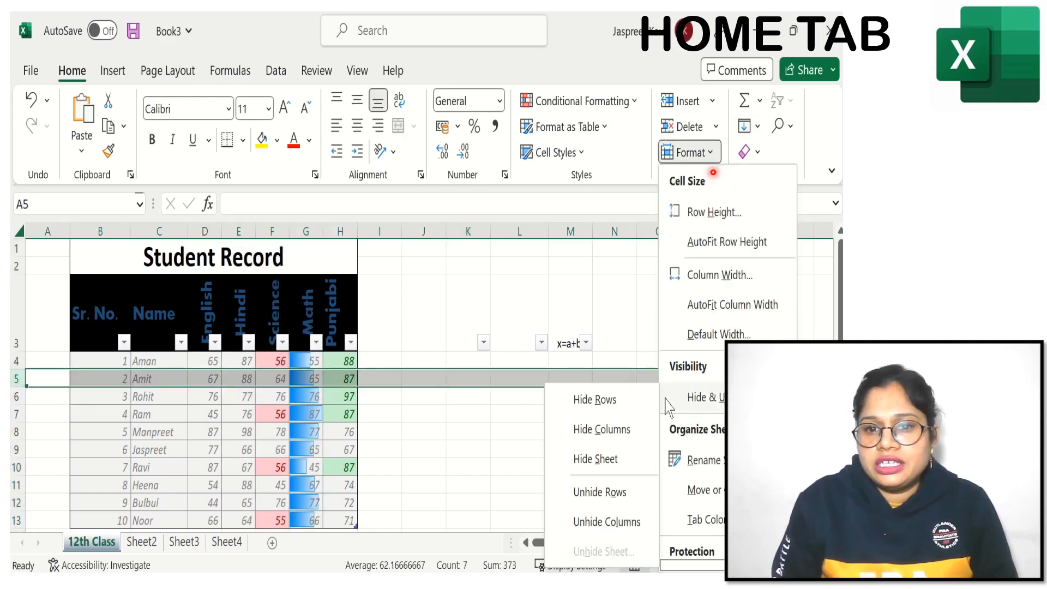
left_click(591, 403)
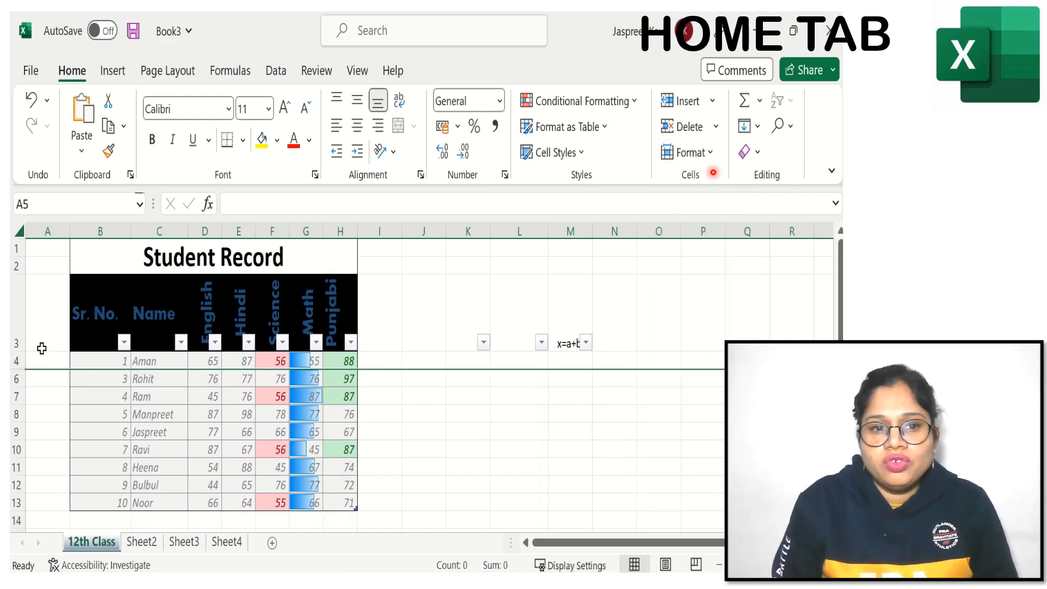
Step: Unhide row 5 by selecting the rows on either side of it, 4 and 6
left_click(18, 359)
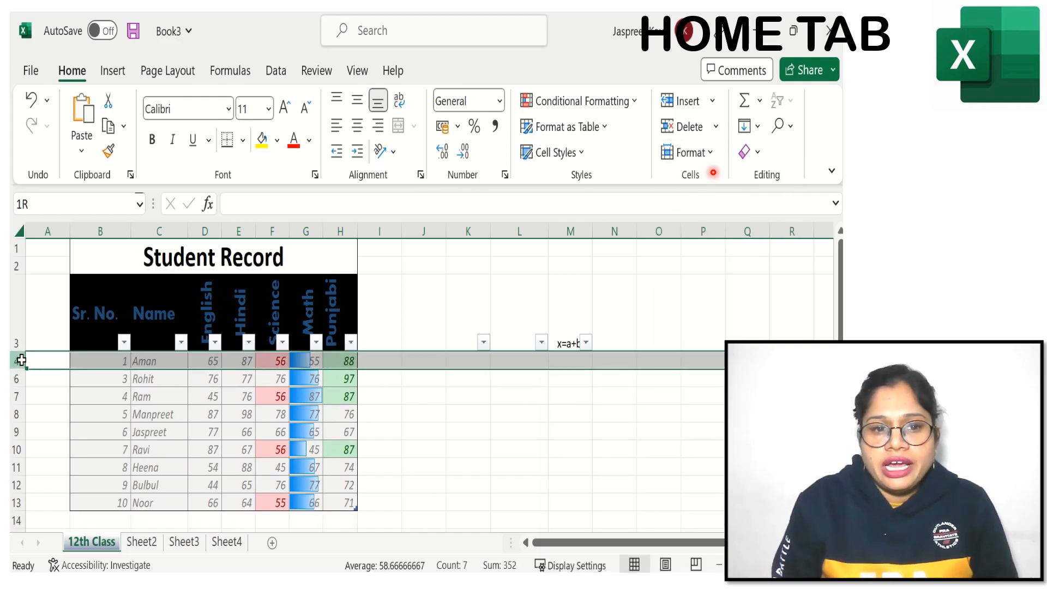
left_click_drag(20, 370, 20, 378)
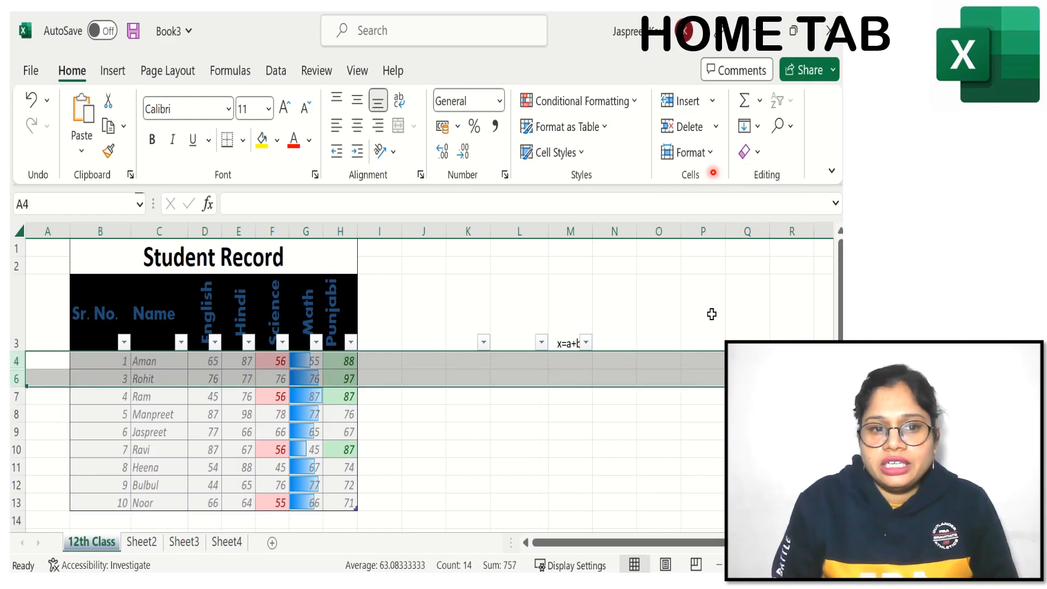
left_click(709, 154)
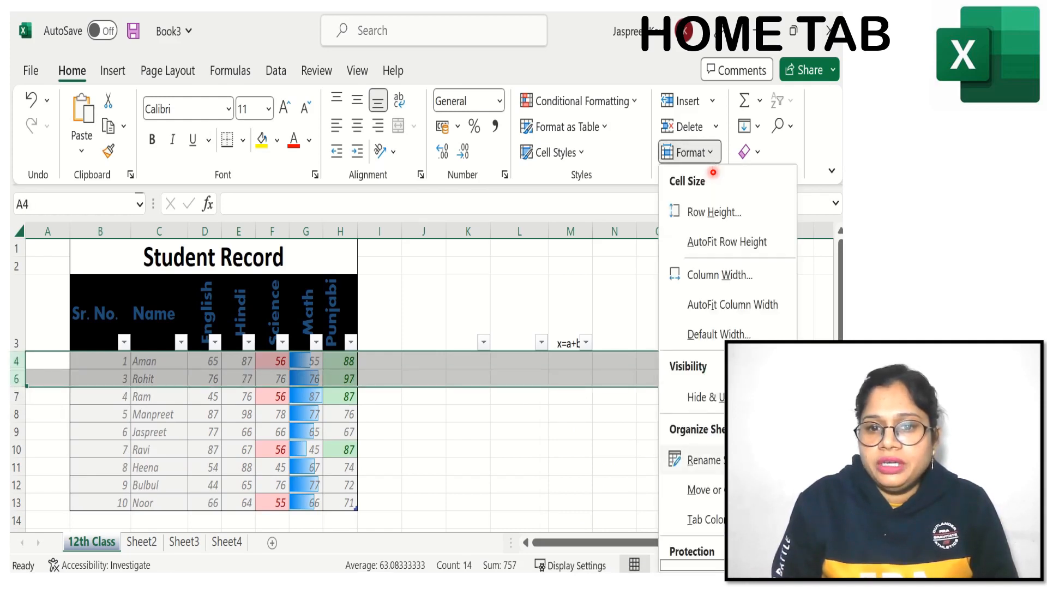
mouse_move(709, 406)
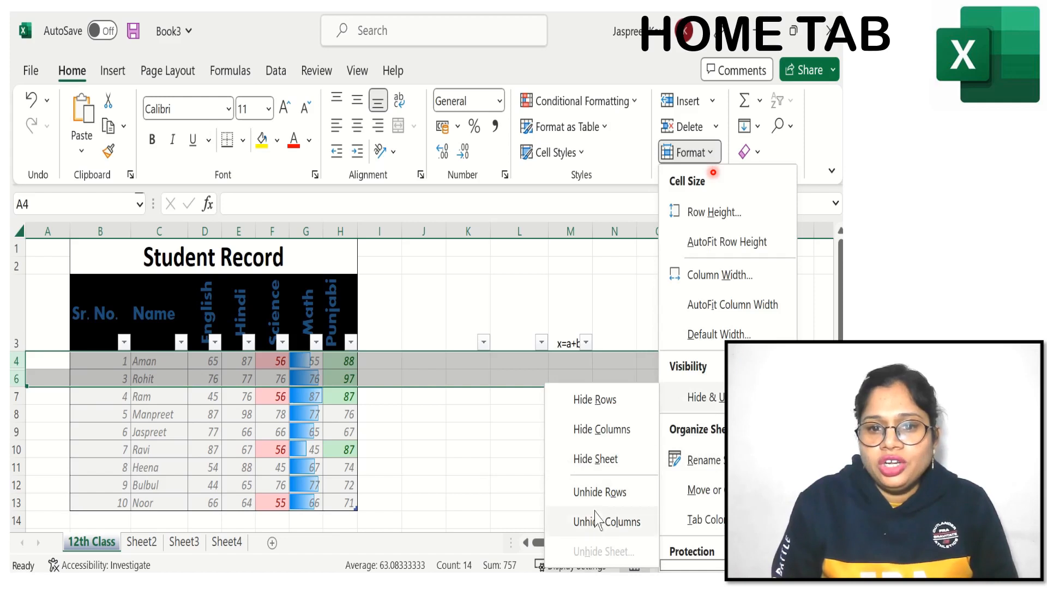
left_click(600, 491)
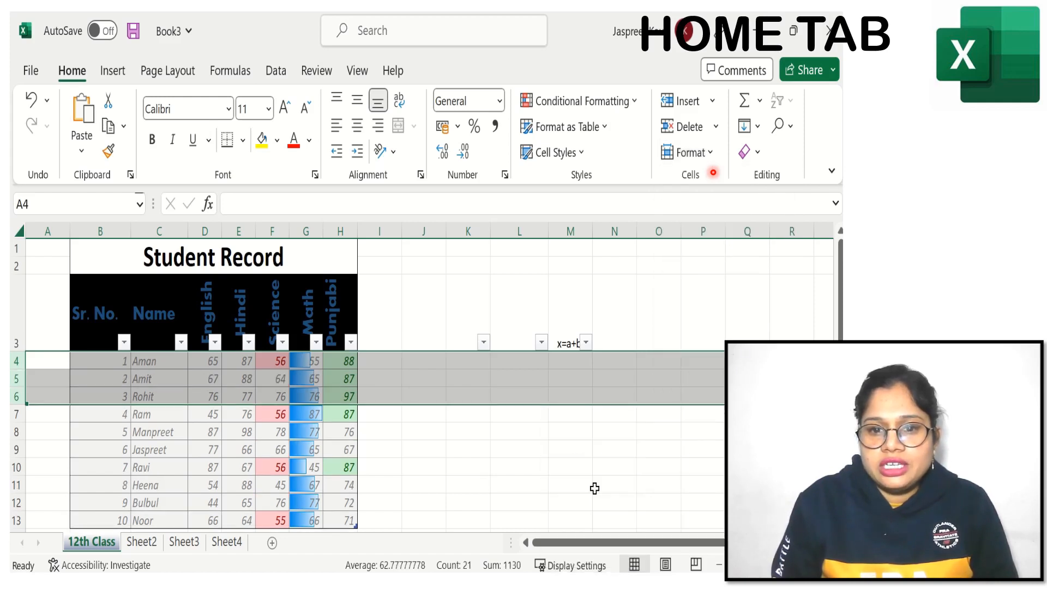
Step: Hide the worksheet Sheet4 from the workbook
left_click(229, 542)
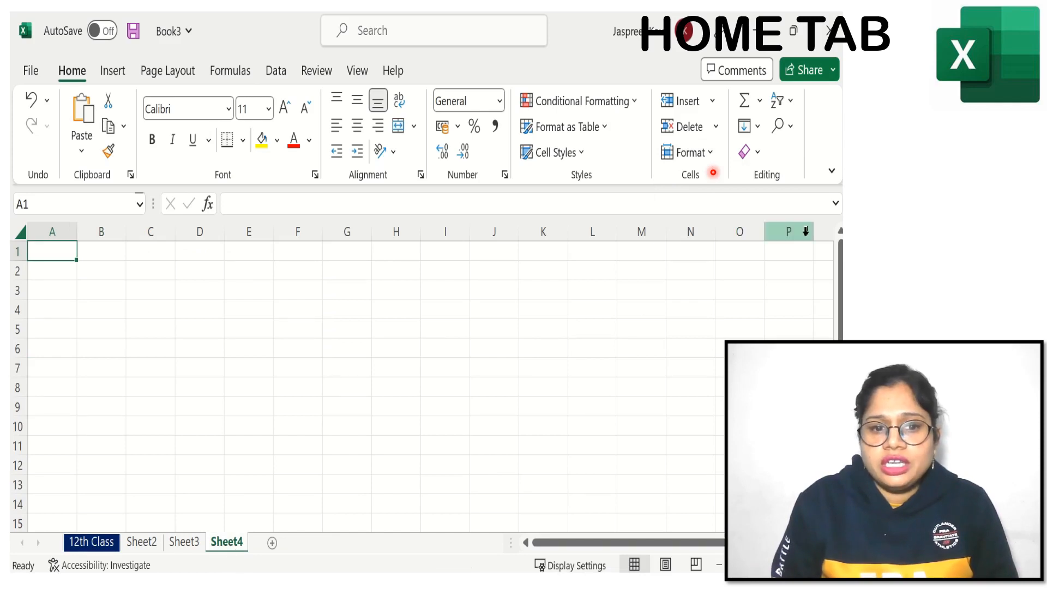
left_click(706, 162)
mouse_move(709, 397)
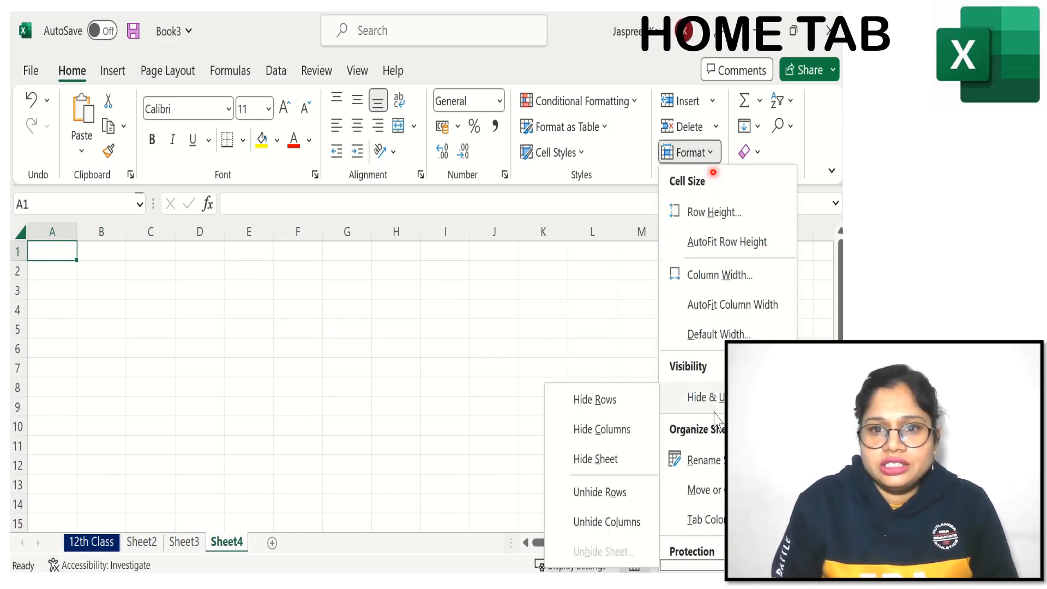
left_click(599, 463)
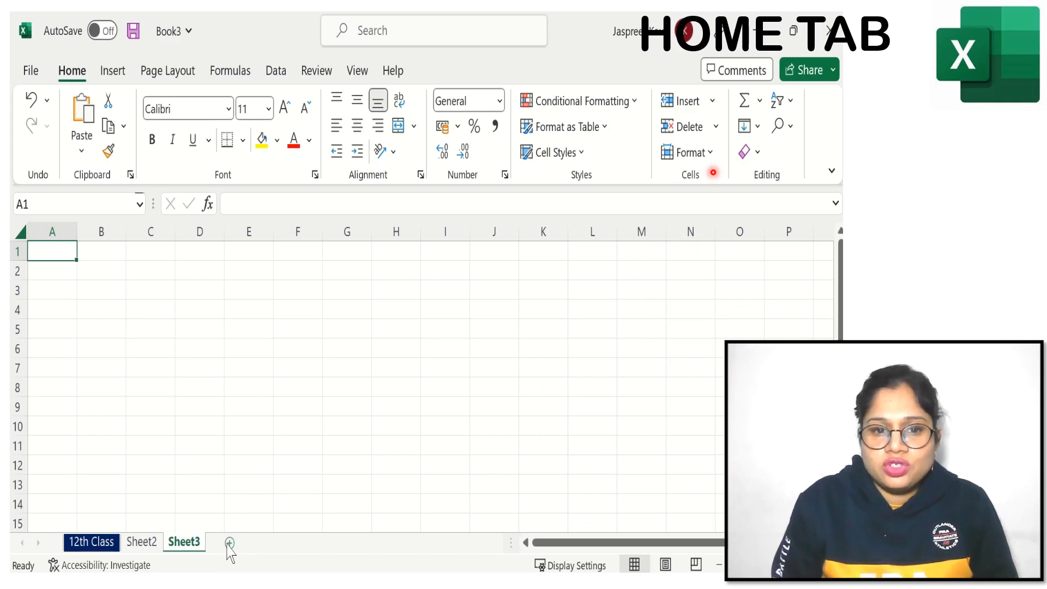
Step: Unhide the worksheet Sheet4
left_click(707, 152)
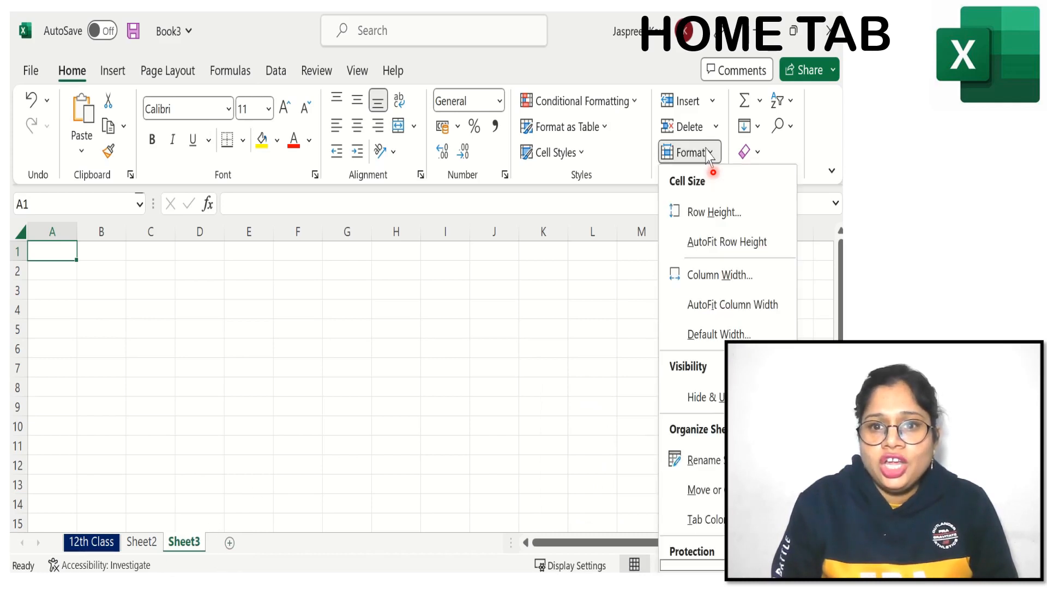
mouse_move(695, 401)
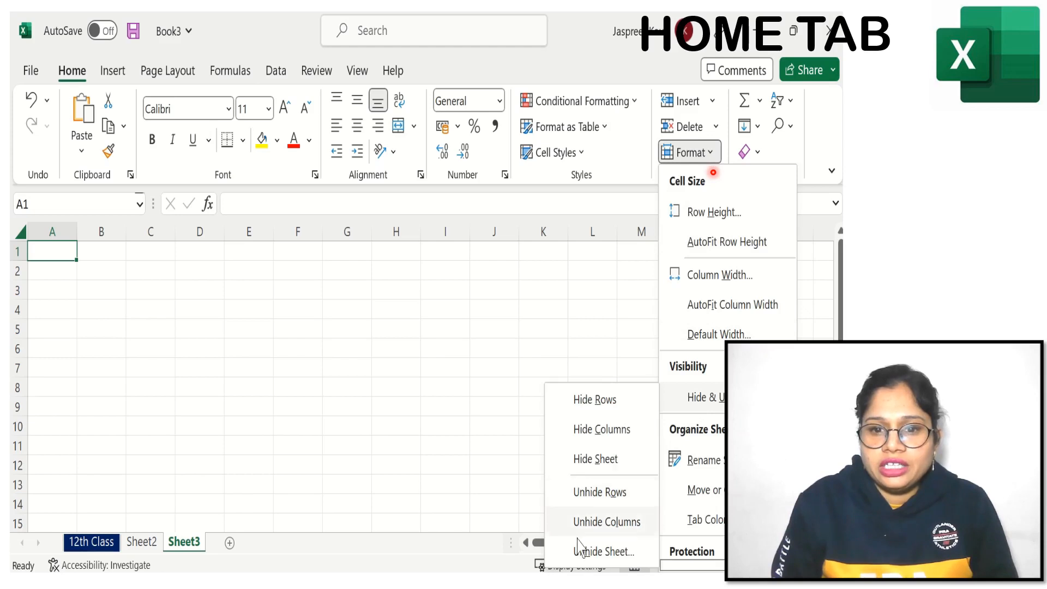
left_click(605, 552)
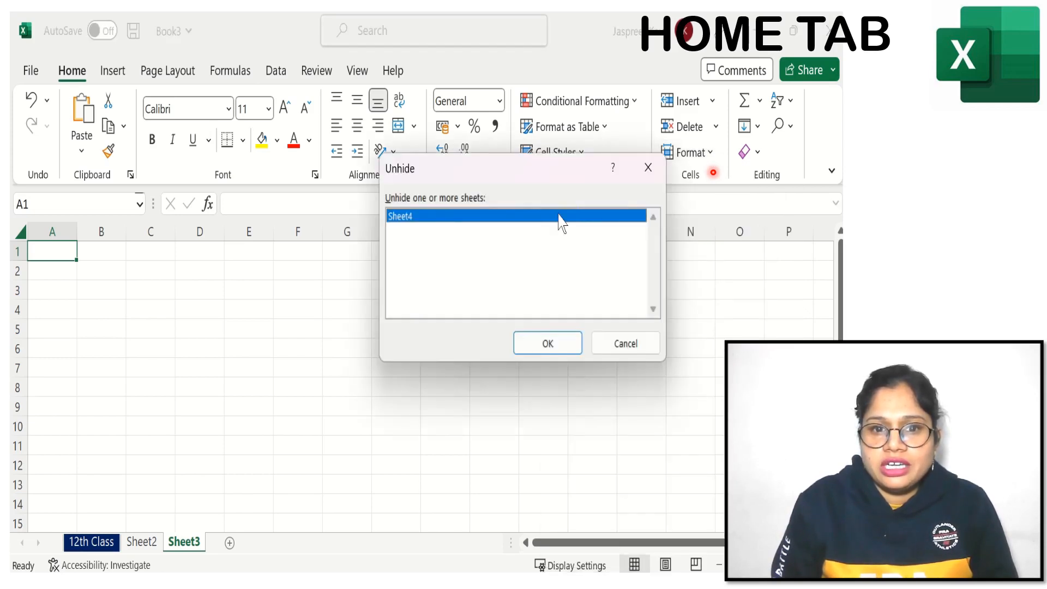
left_click(542, 352)
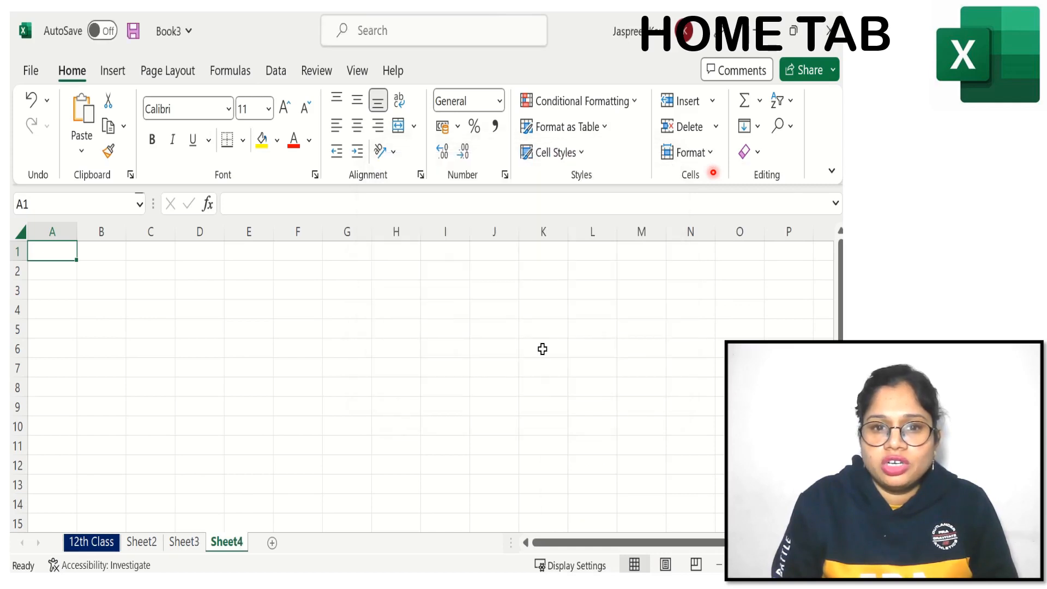
Step: Return to the 12th Class sheet and review the Hide & Unhide and sheet-organizing format options
left_click(92, 542)
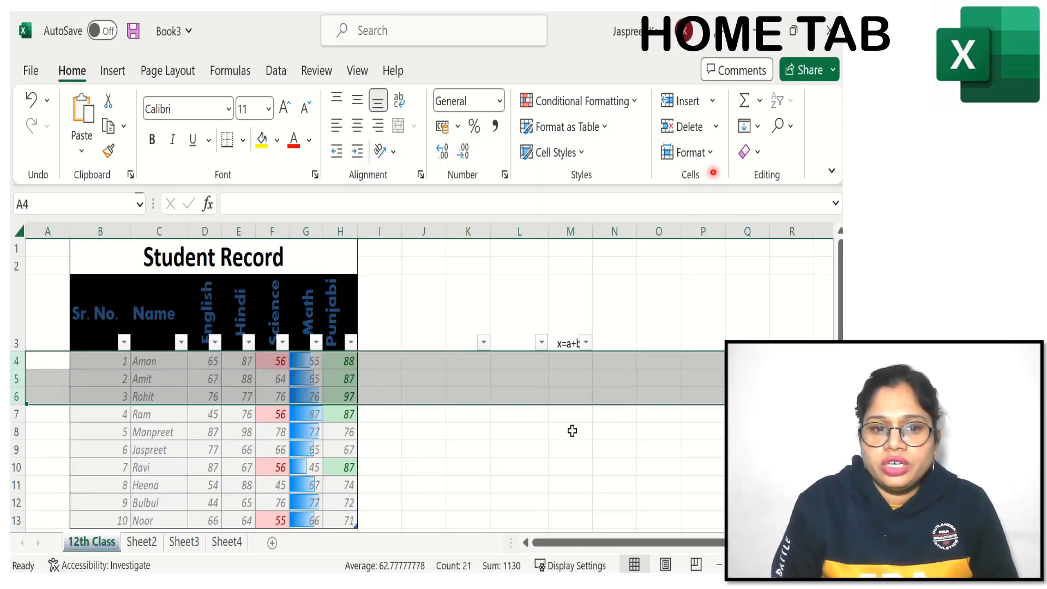
left_click(610, 289)
left_click(710, 160)
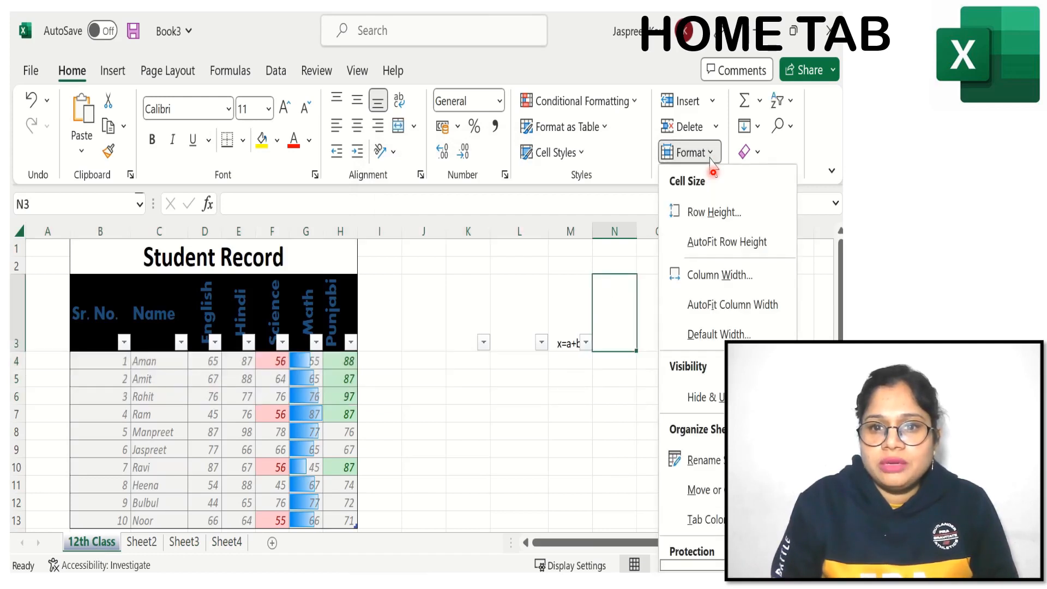
mouse_move(703, 397)
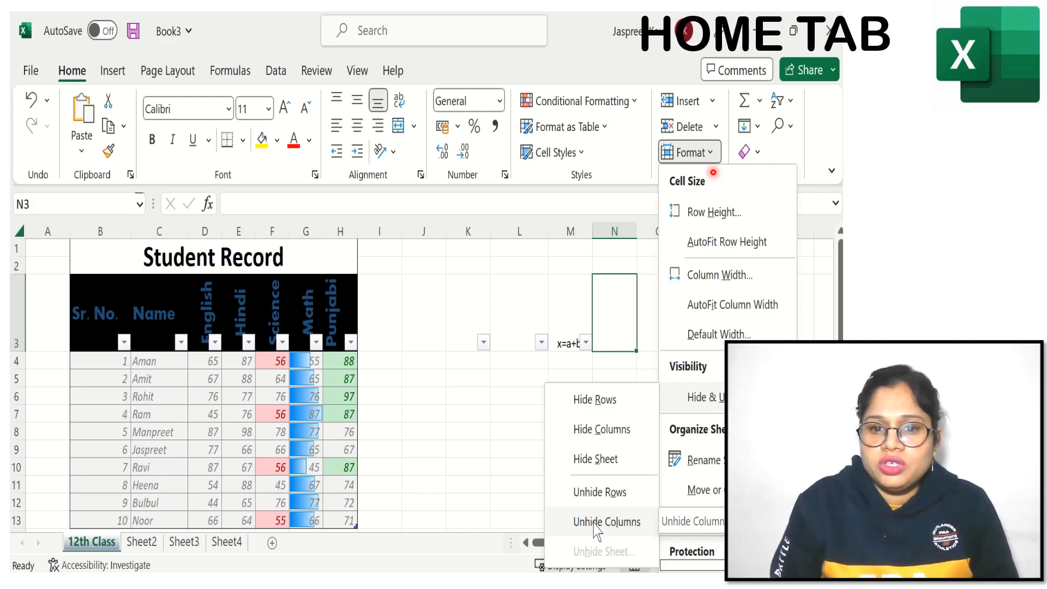
left_click(474, 436)
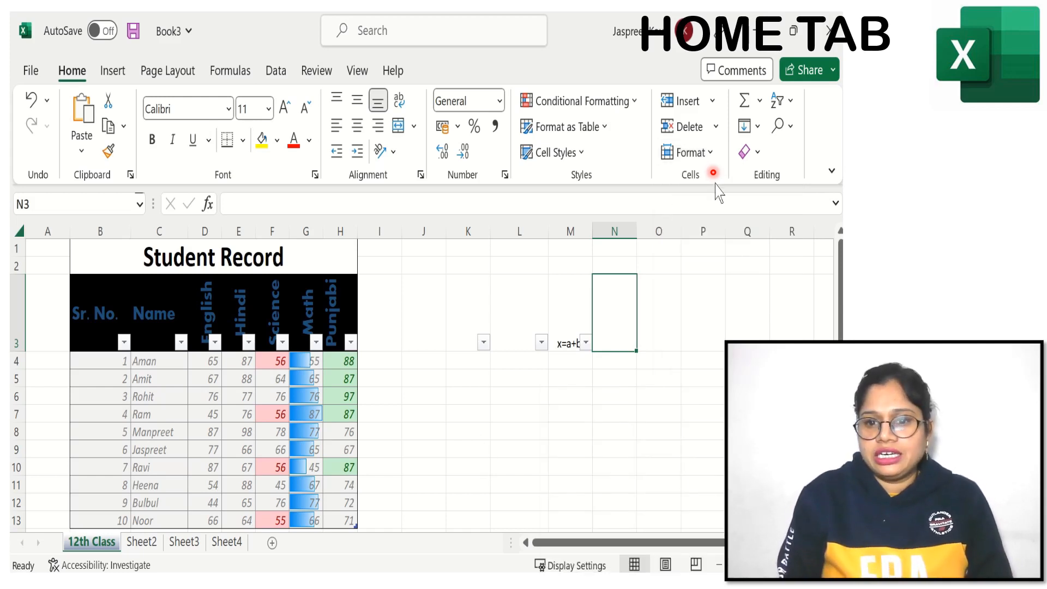
left_click(708, 154)
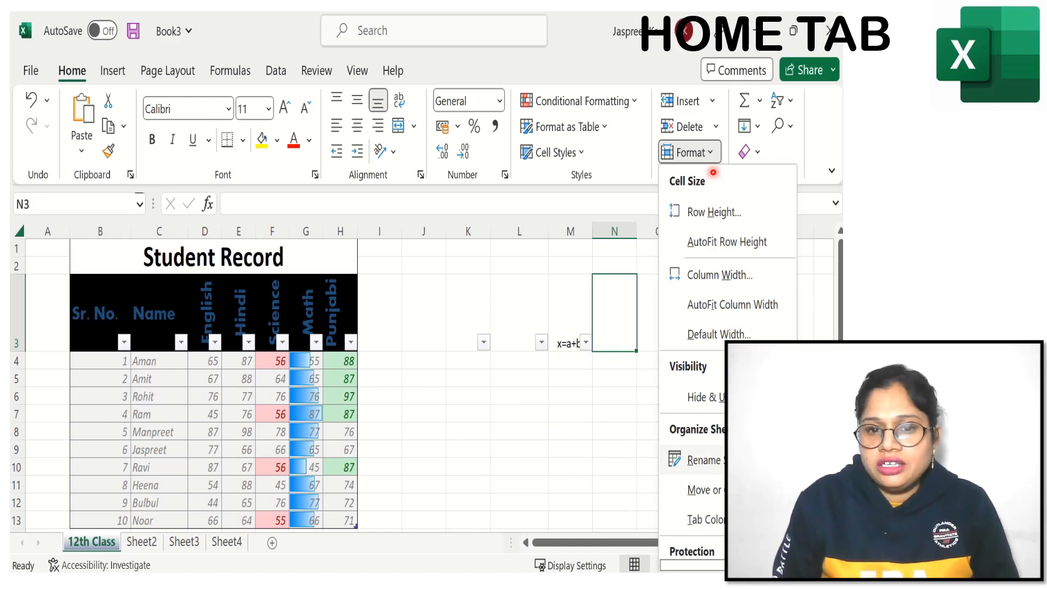
mouse_move(704, 519)
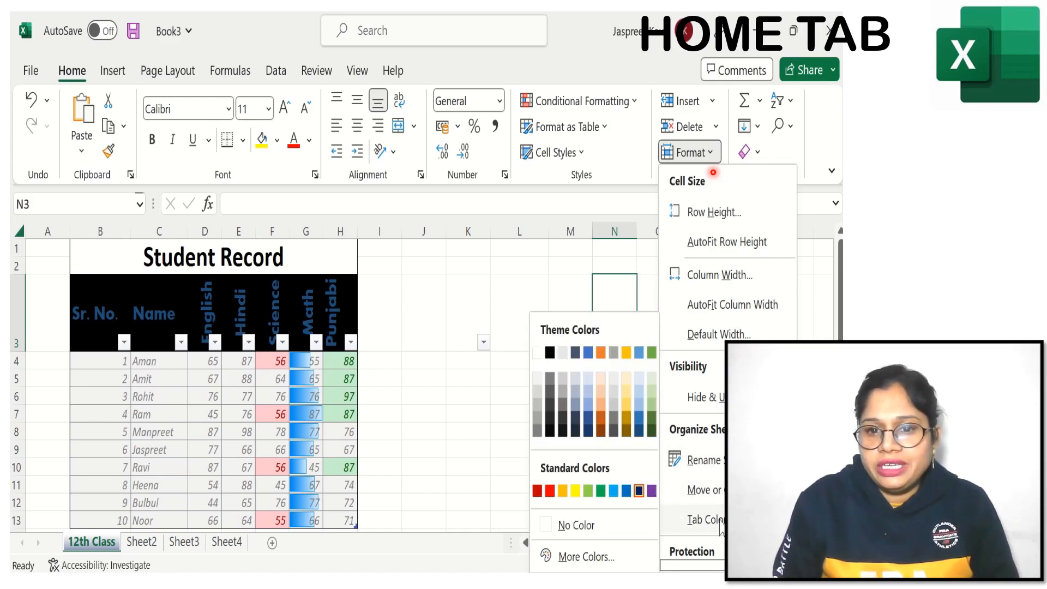
Step: Rename the worksheet Sheet3 as "!0th Class"
left_click(143, 545)
left_click(180, 543)
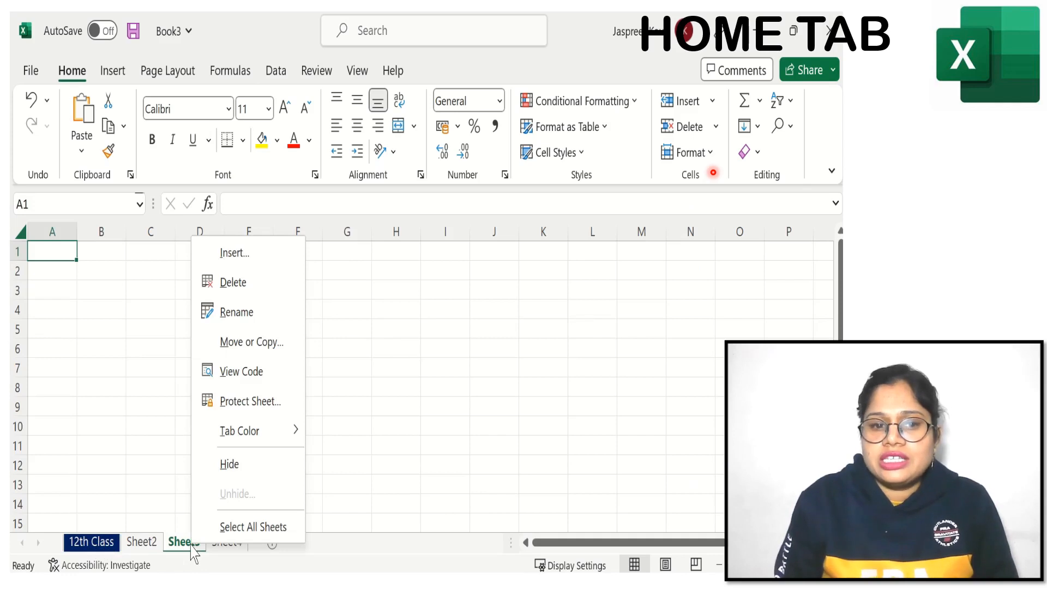
mouse_move(246, 433)
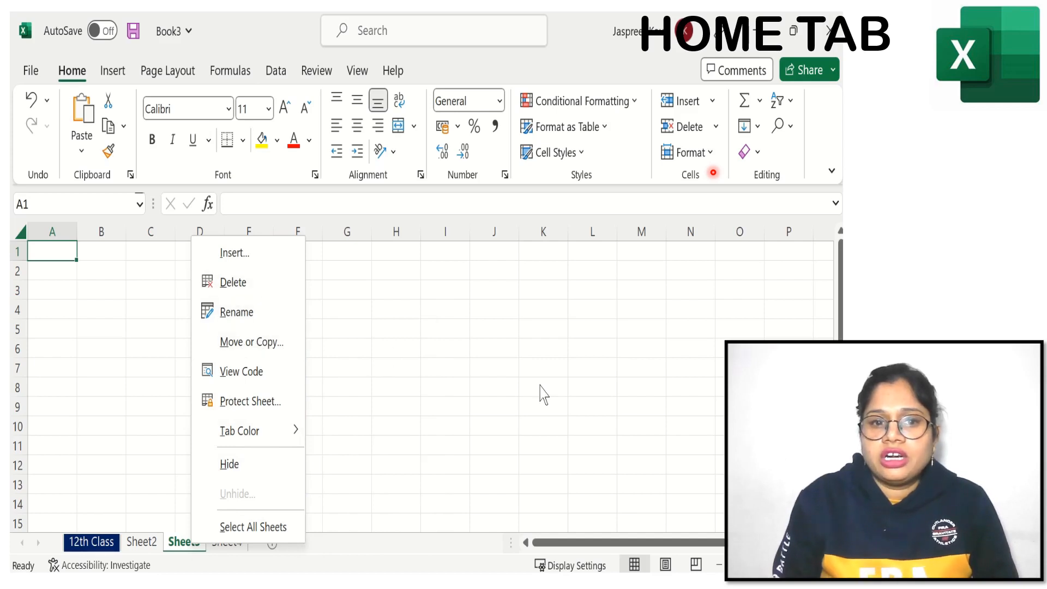
left_click(704, 158)
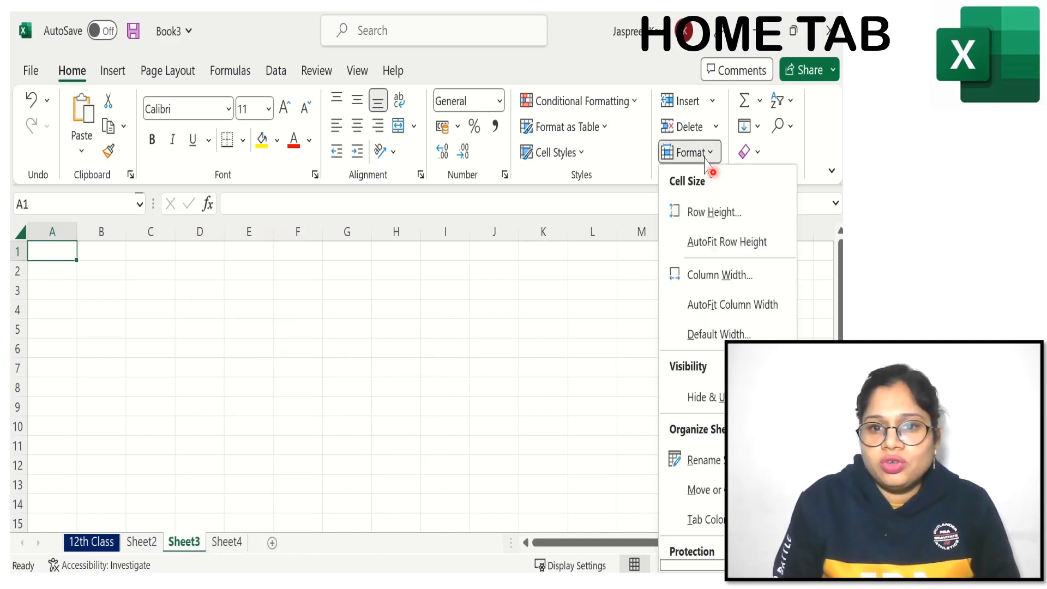
left_click(704, 461)
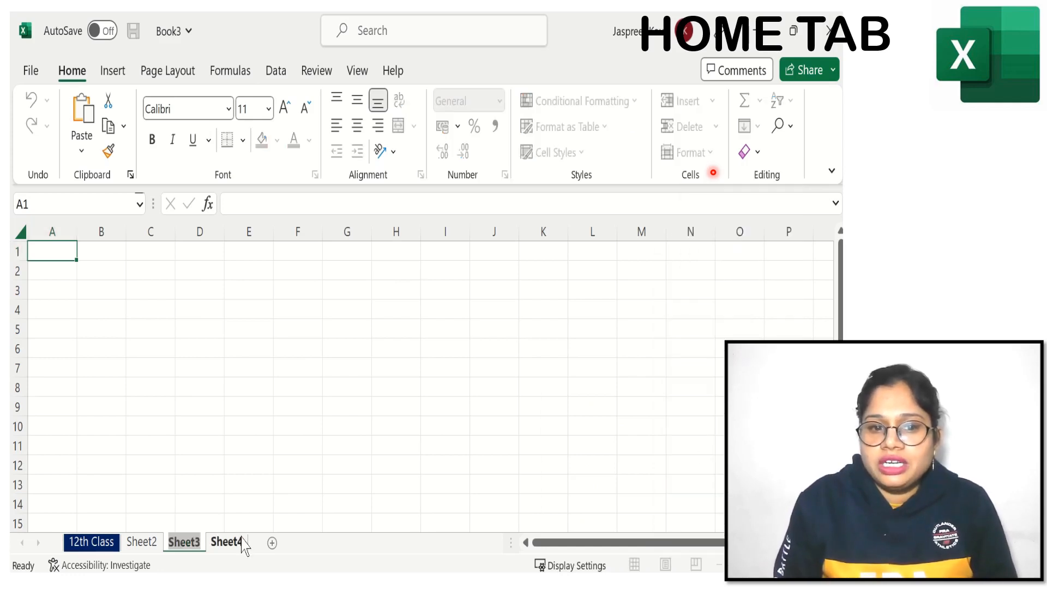
key("BackSpace")
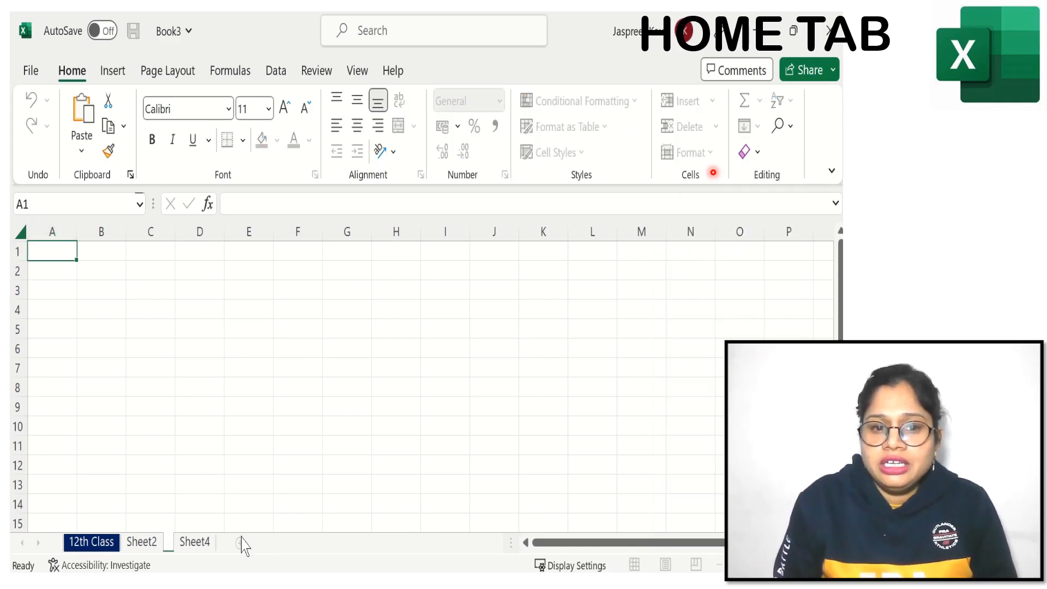
type("!0t")
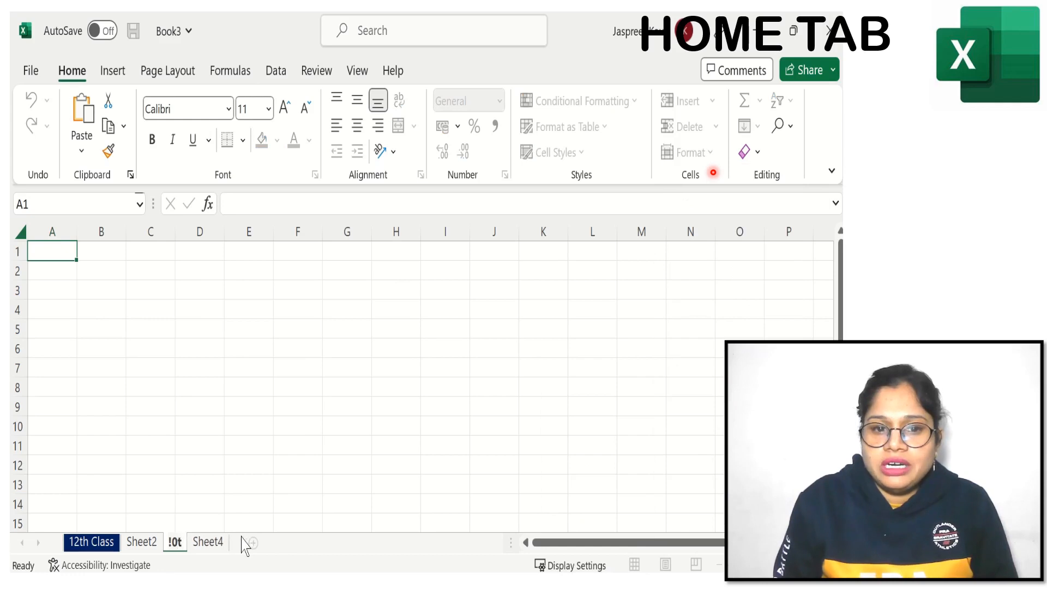
type("h Class")
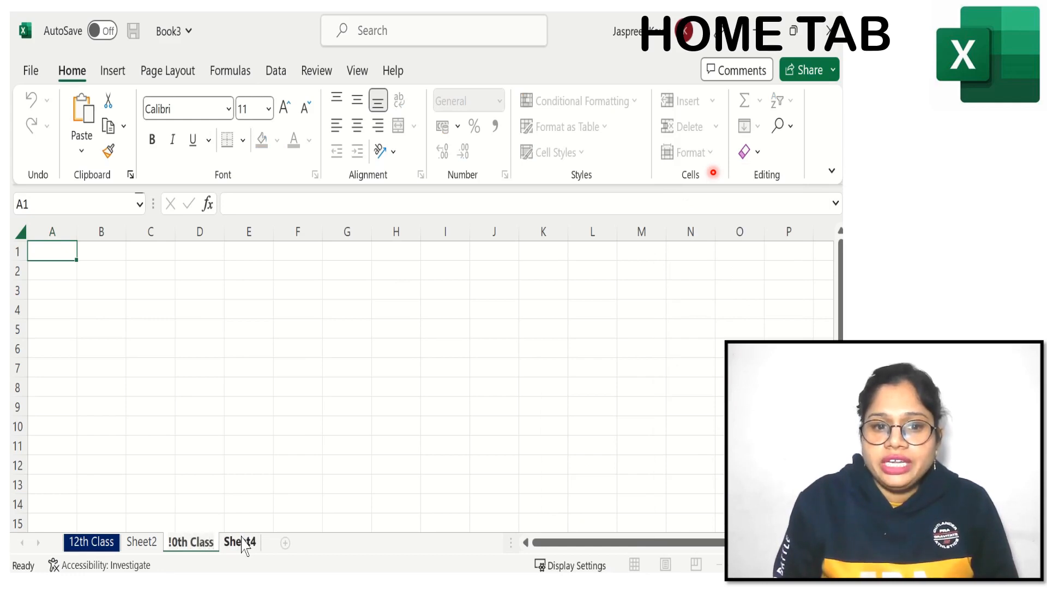
left_click(334, 435)
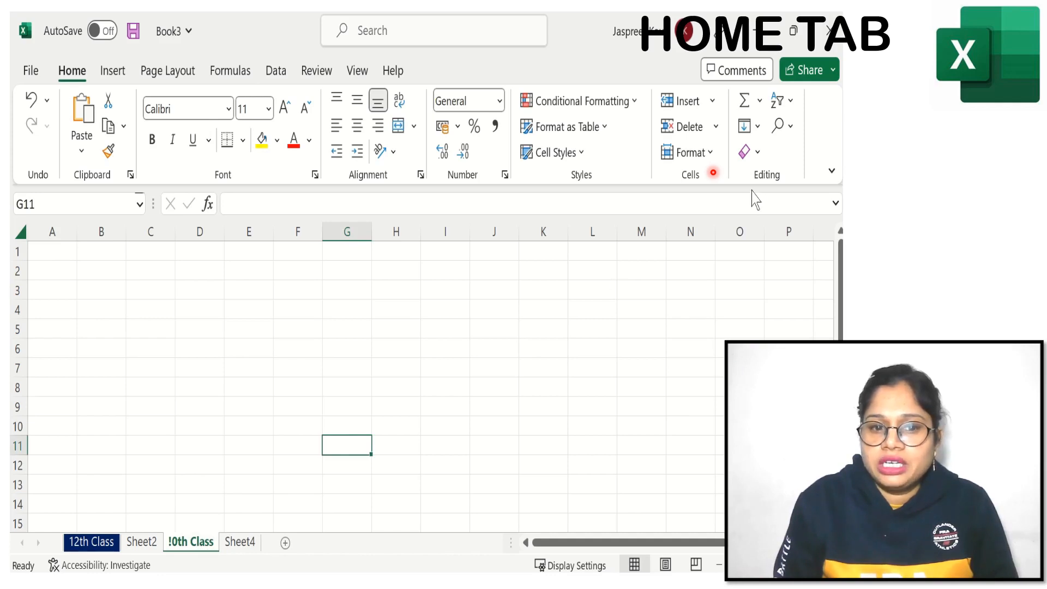
left_click(708, 155)
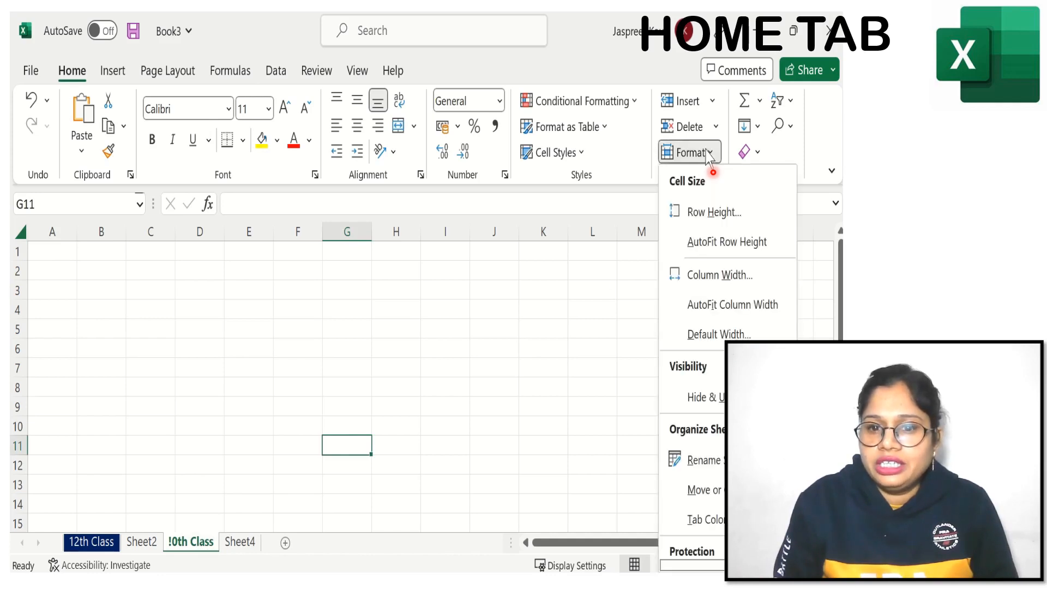
left_click(704, 491)
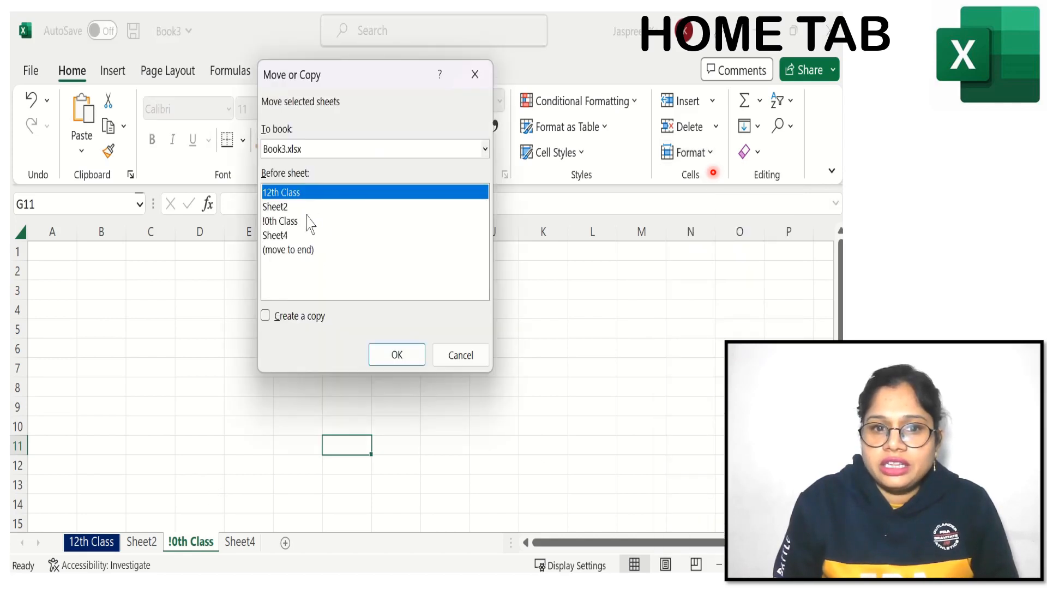
left_click(289, 223)
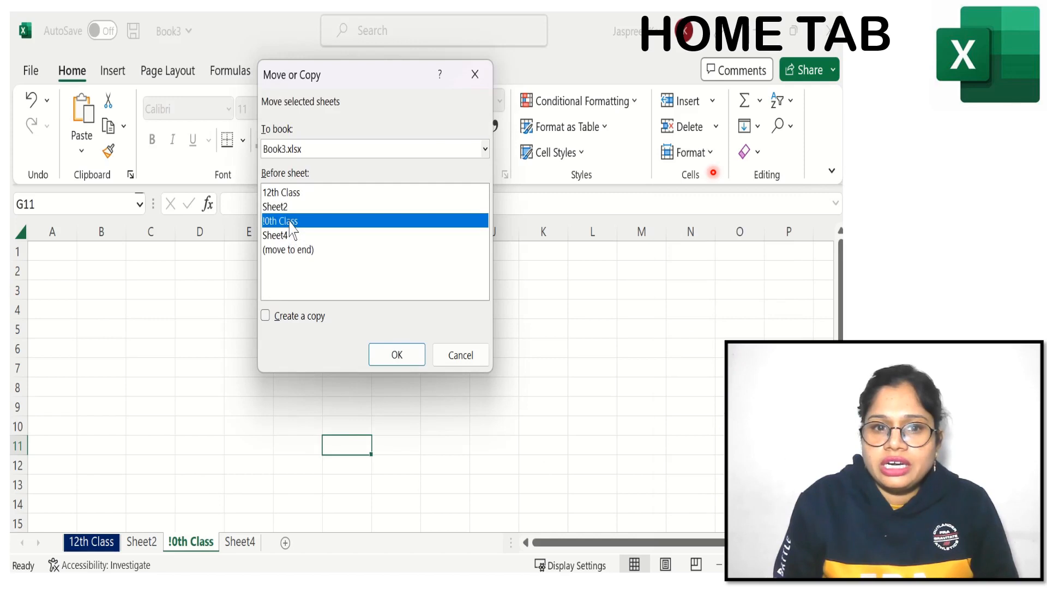
left_click(456, 357)
Step: Correct the name of the "!0th Class" worksheet to "10th Class"
right_click(183, 542)
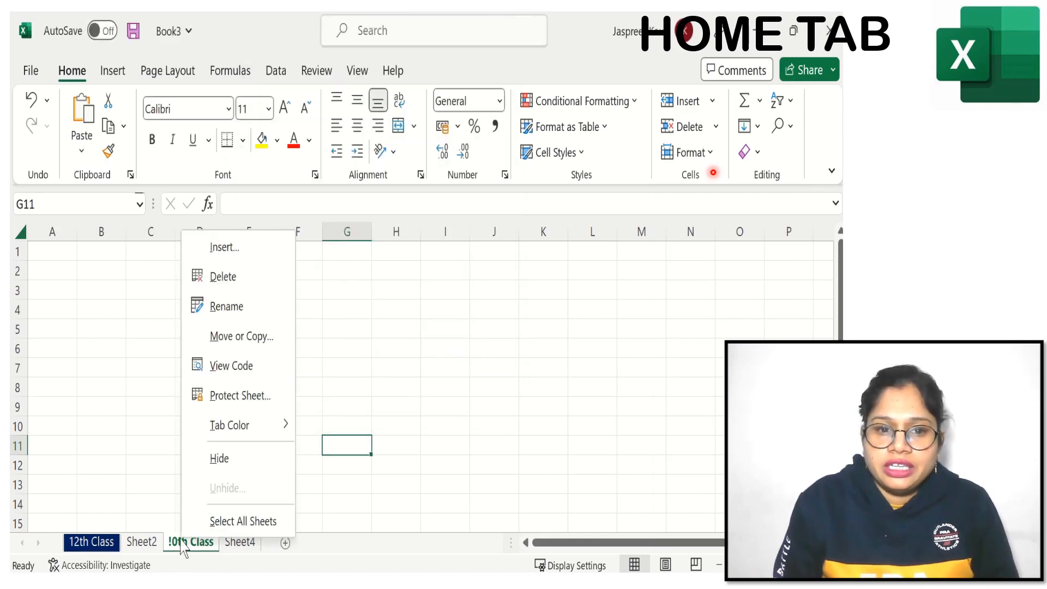
left_click(240, 308)
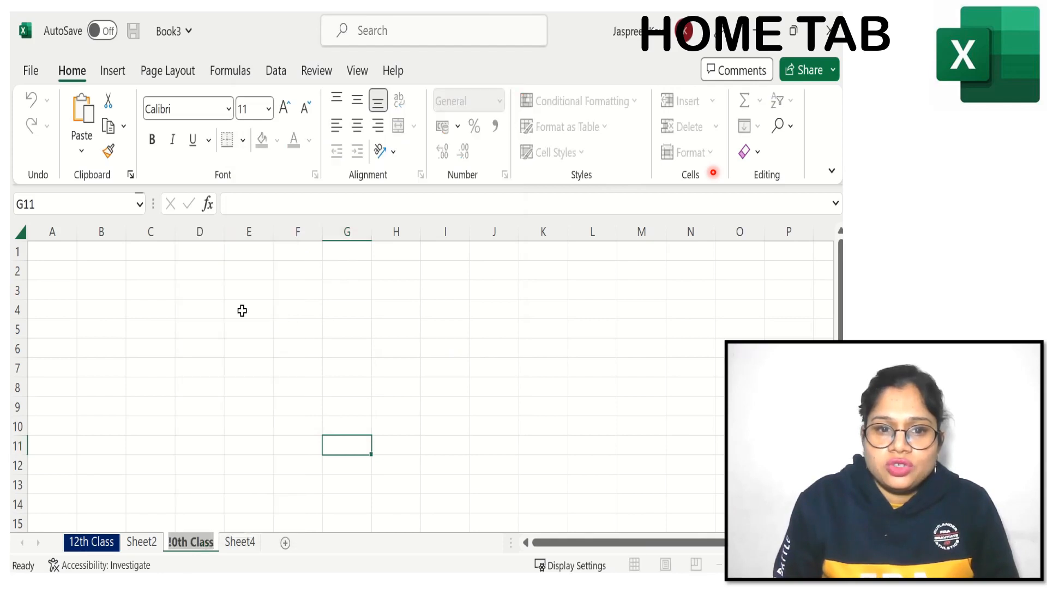
key("Home")
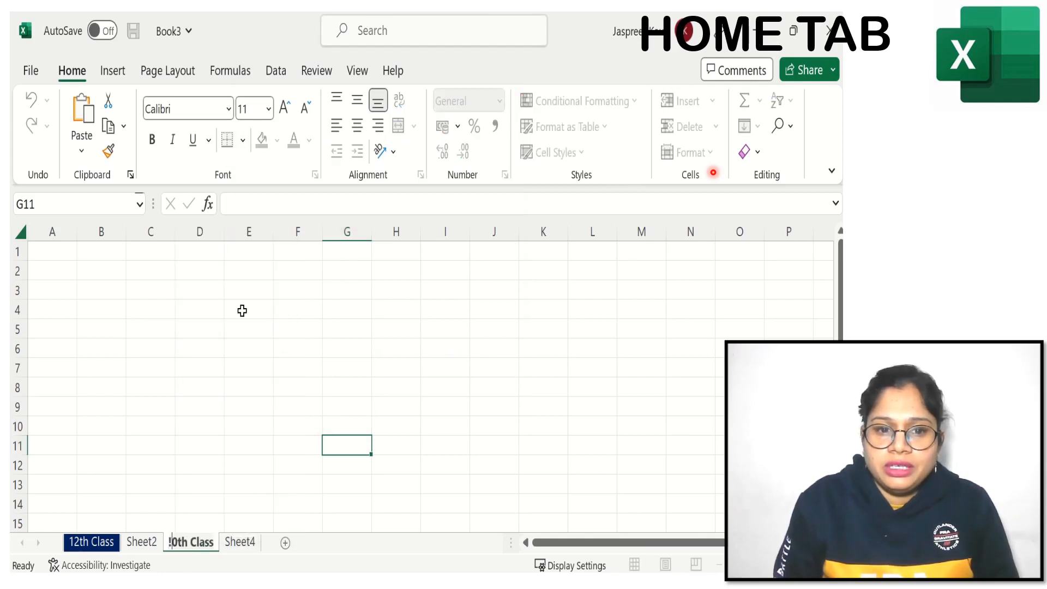
key("Delete")
type("1")
left_click(265, 447)
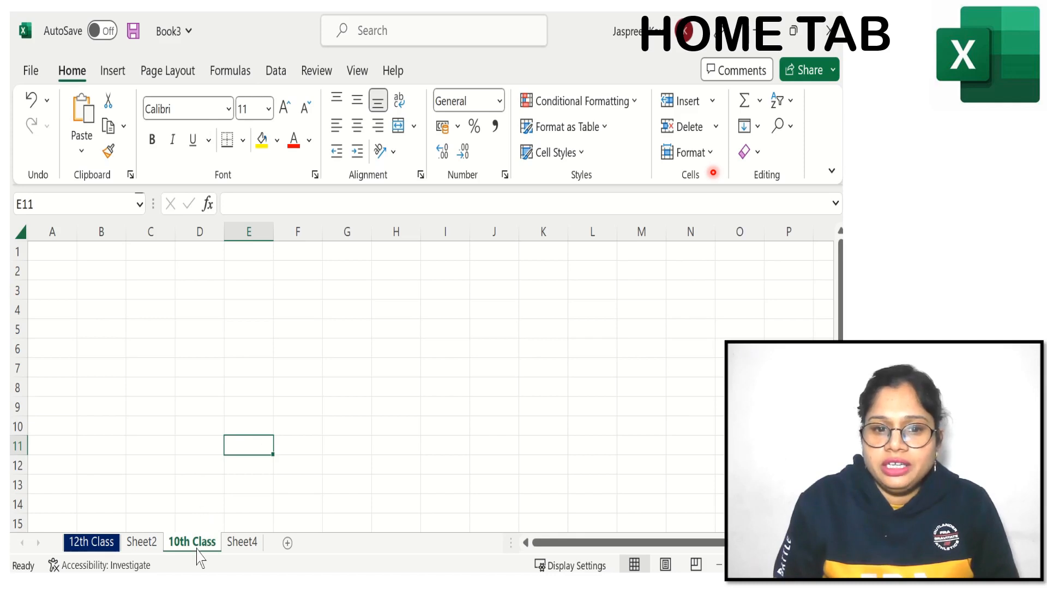
Step: Create a copy of the 10th Class worksheet in Book3.xlsx, placed before the original 10th Class sheet
left_click(706, 155)
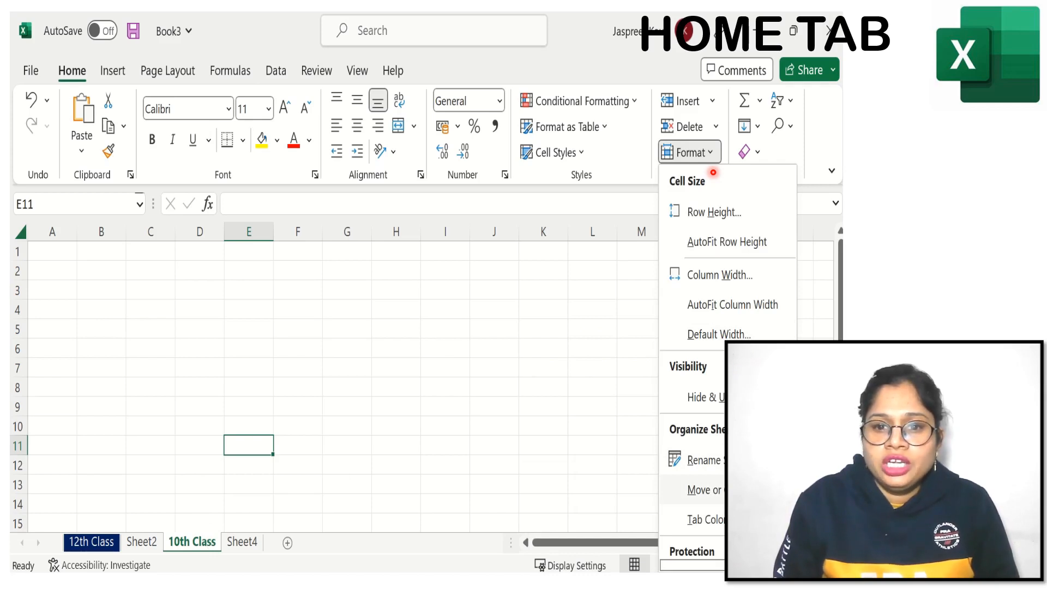
left_click(703, 490)
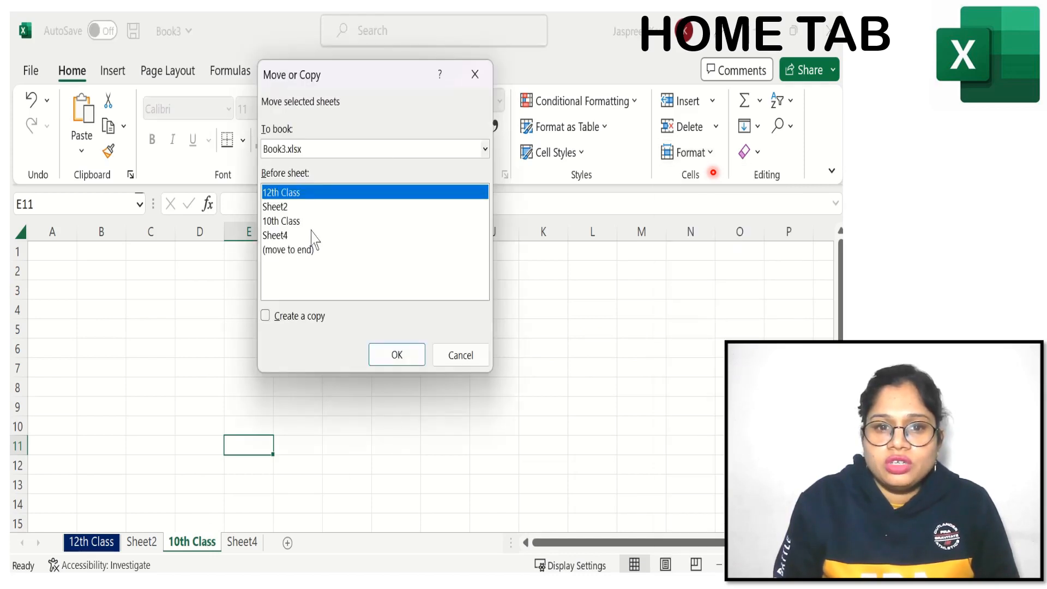
left_click(291, 221)
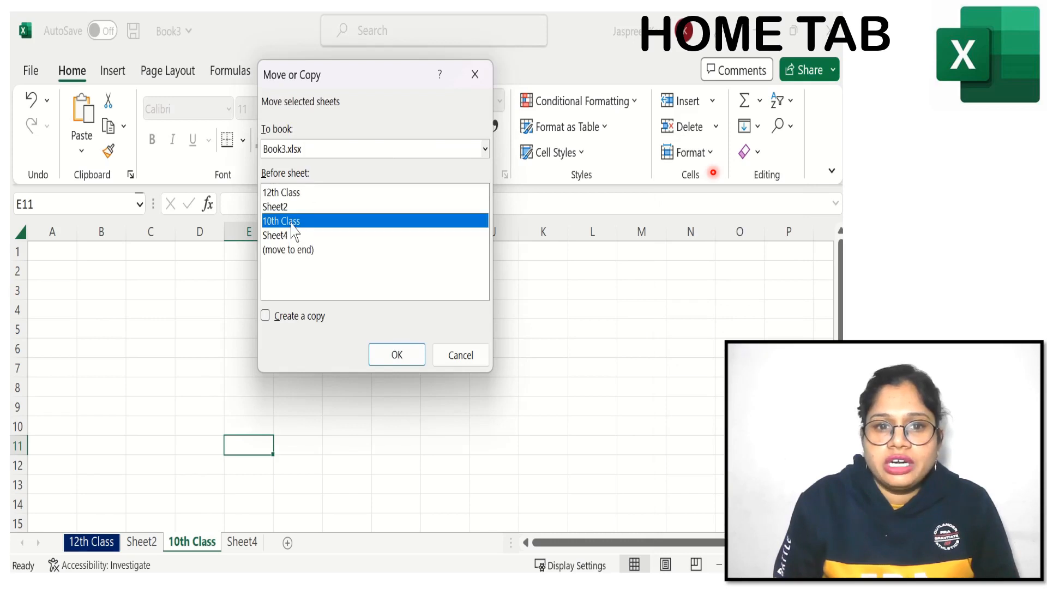
left_click(268, 318)
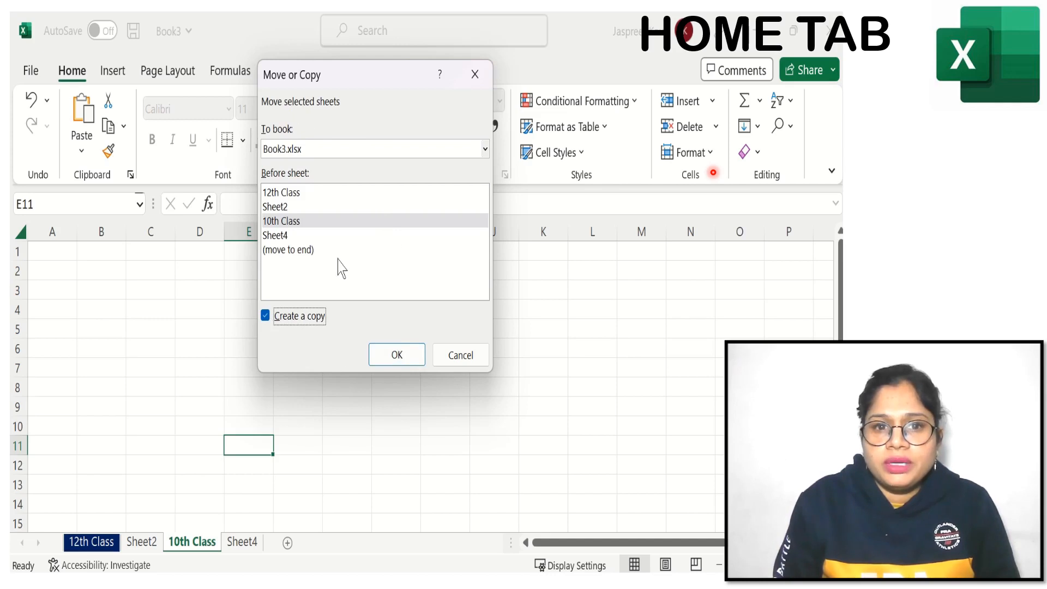
left_click(397, 354)
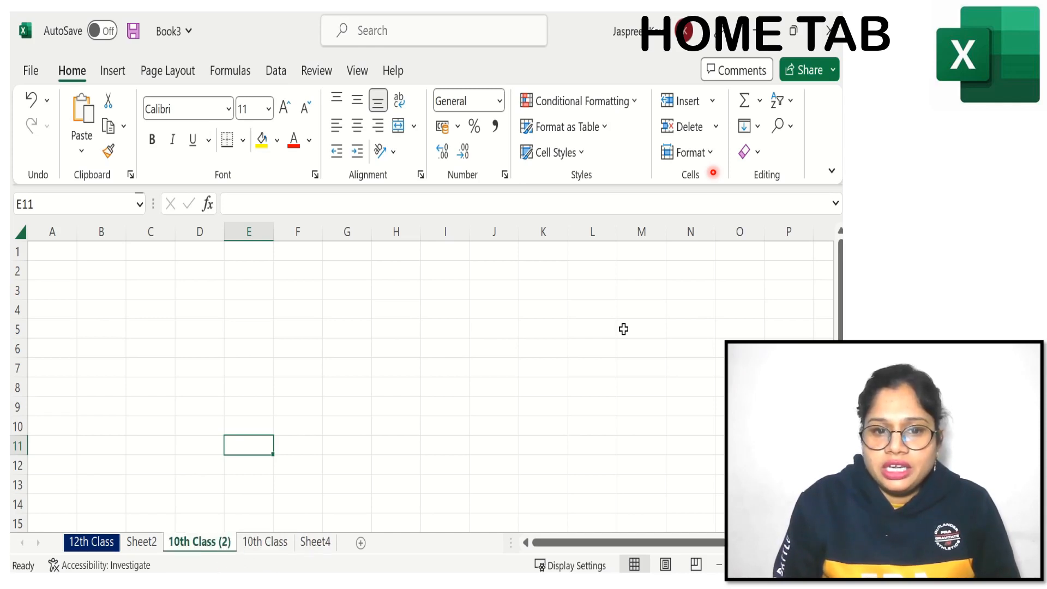
Step: Give the copied sheet 10th Class (2) the darkest orange theme tab colour and check it from Sheet4
left_click(708, 153)
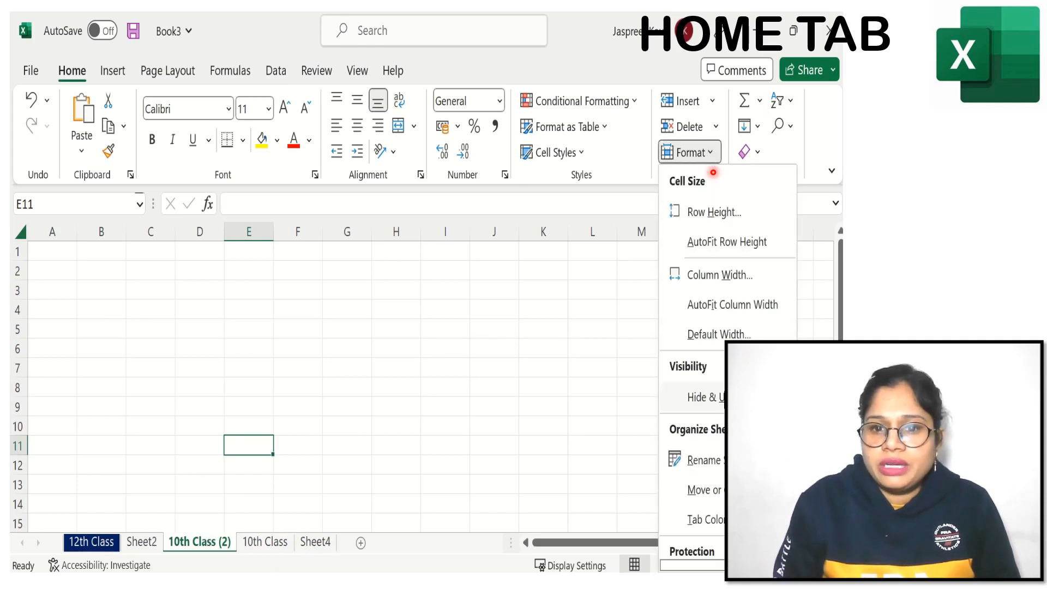
mouse_move(712, 527)
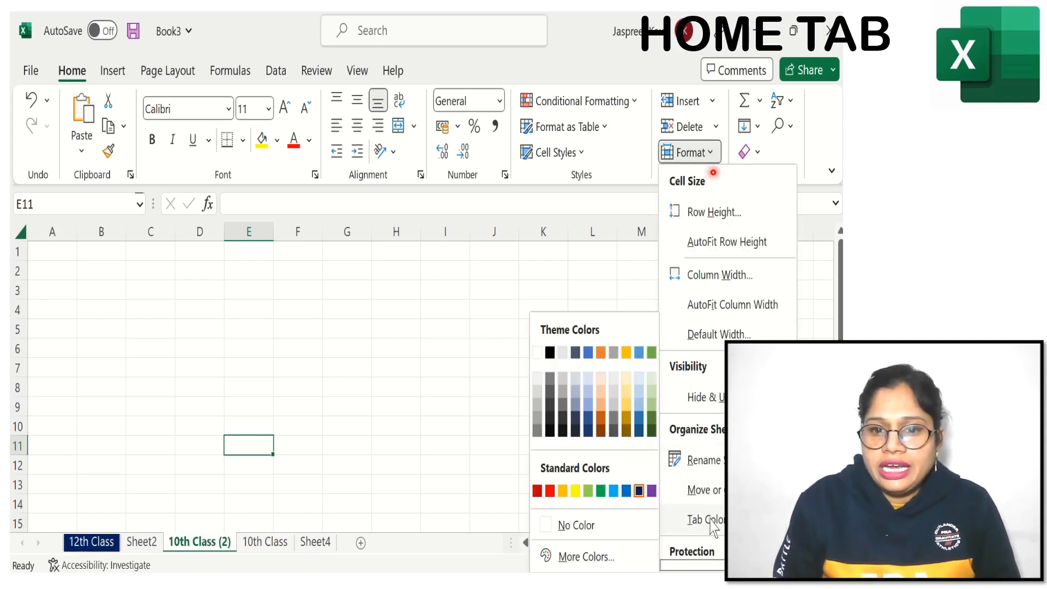
left_click(589, 430)
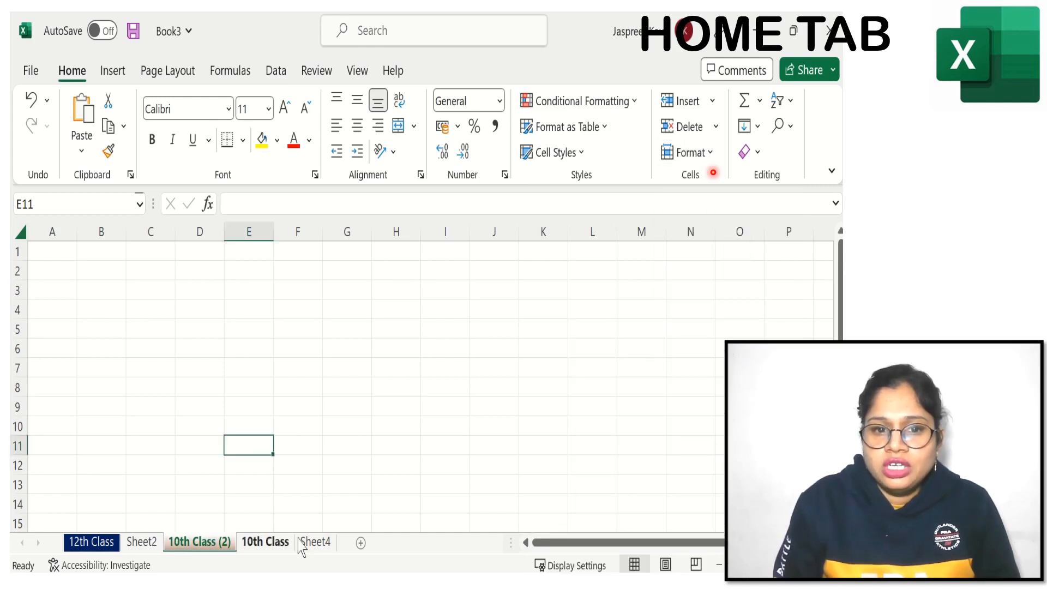
left_click(318, 542)
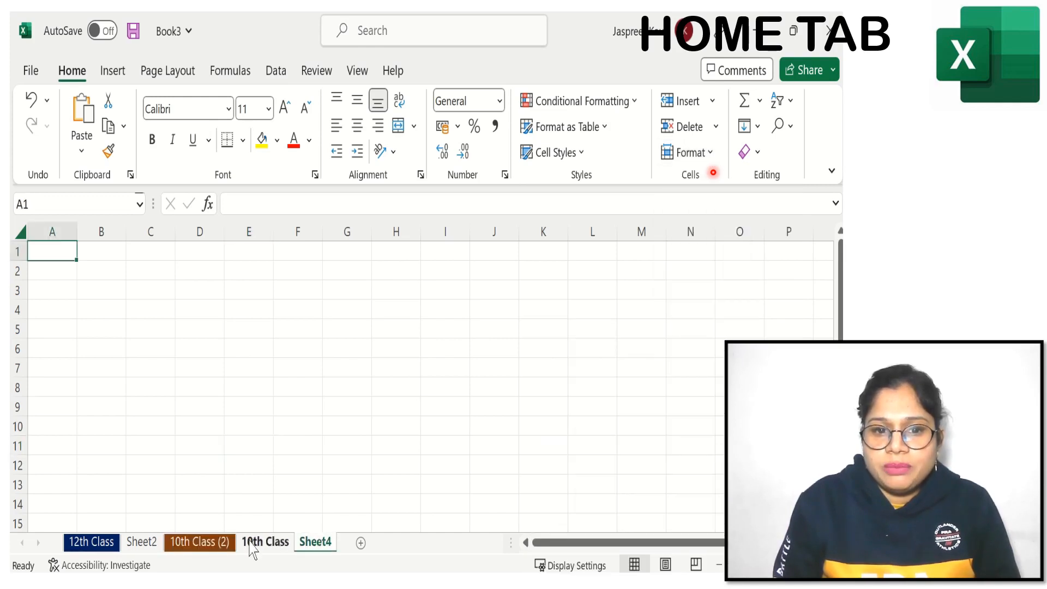
left_click(215, 541)
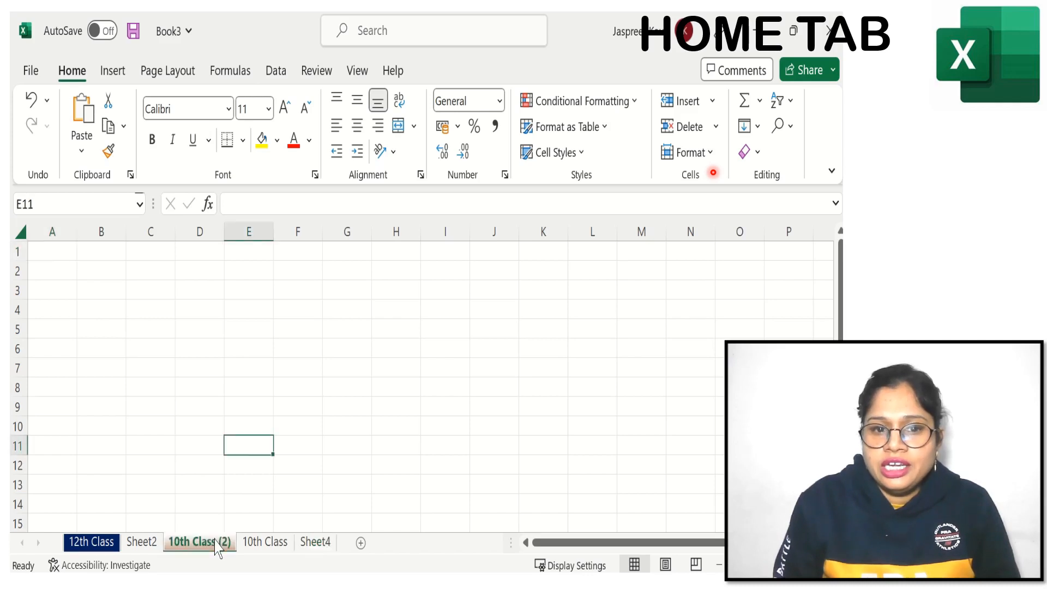
left_click(712, 157)
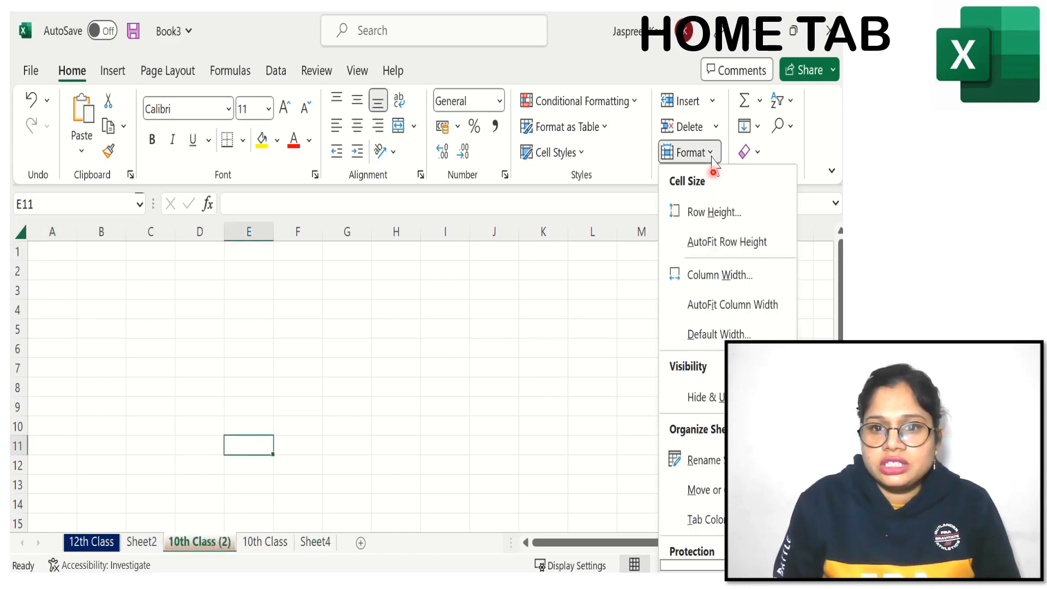
mouse_move(706, 519)
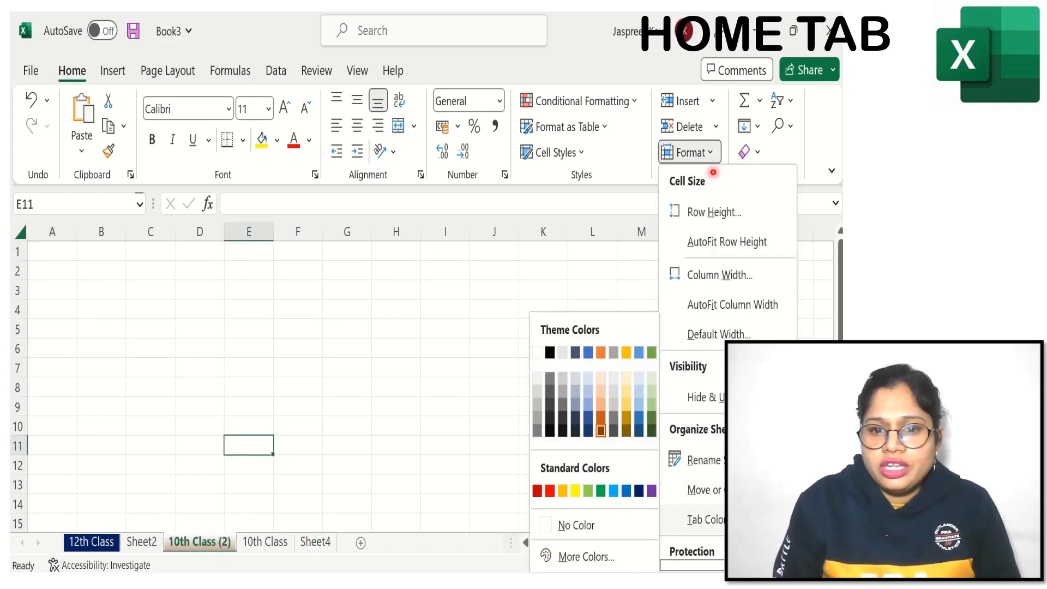
key("Down")
key("Down")
key("Down")
key("Return")
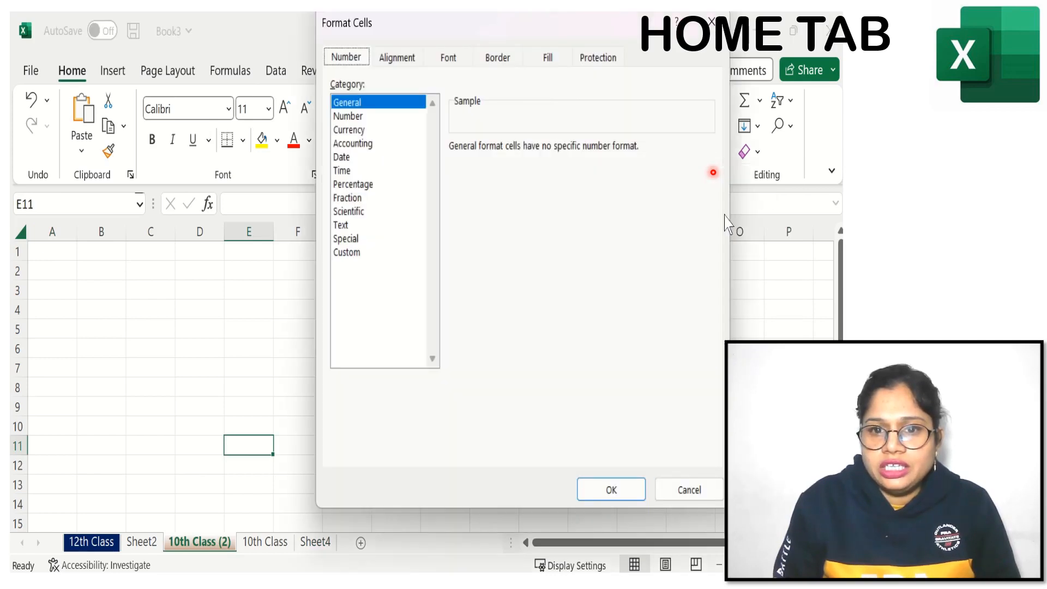
left_click(710, 21)
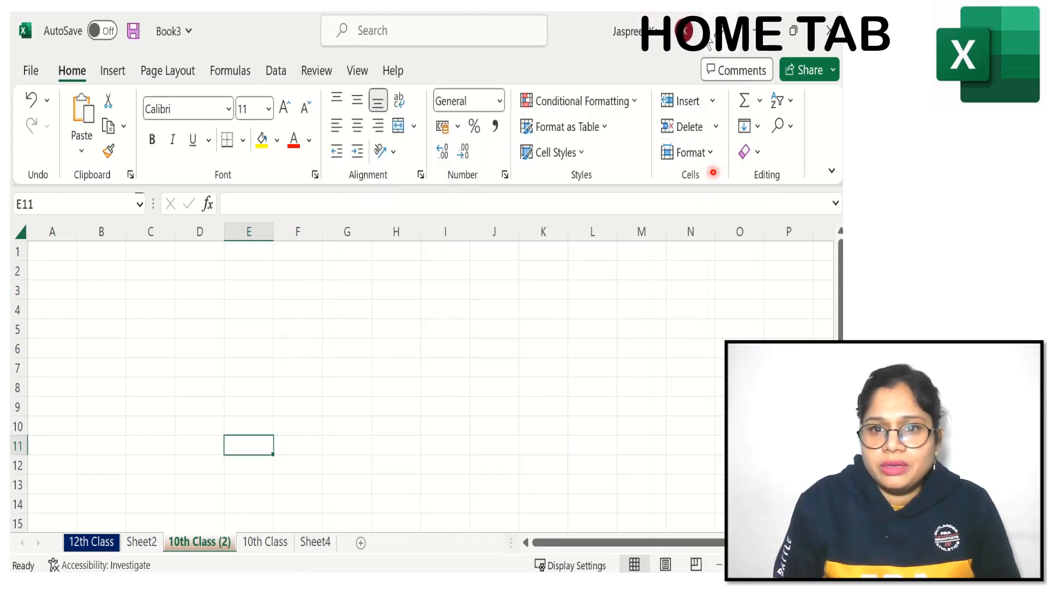
left_click(691, 153)
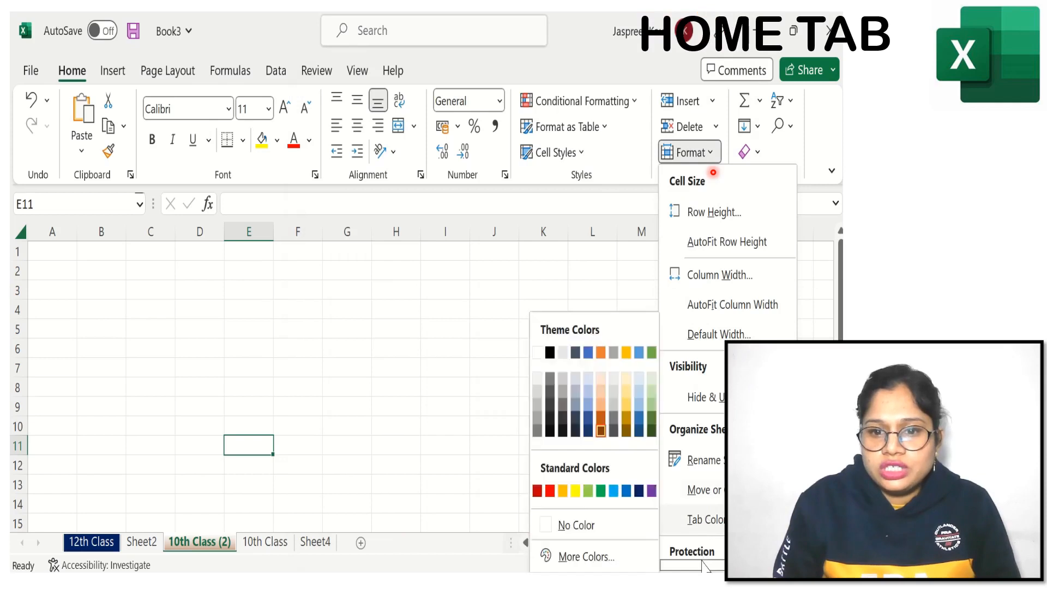
scroll(706, 512, "down", 2)
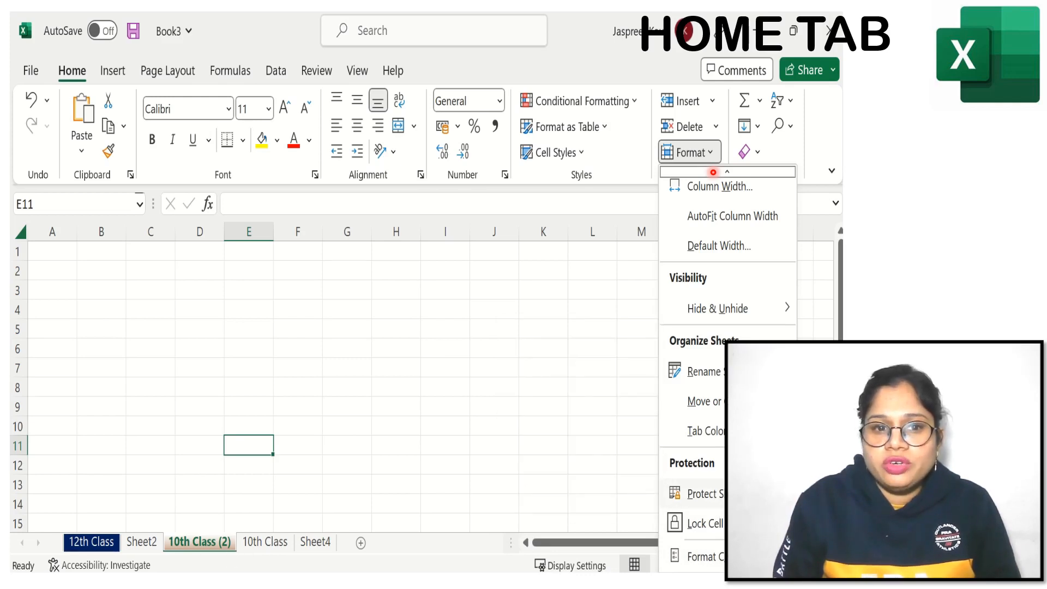
left_click(454, 445)
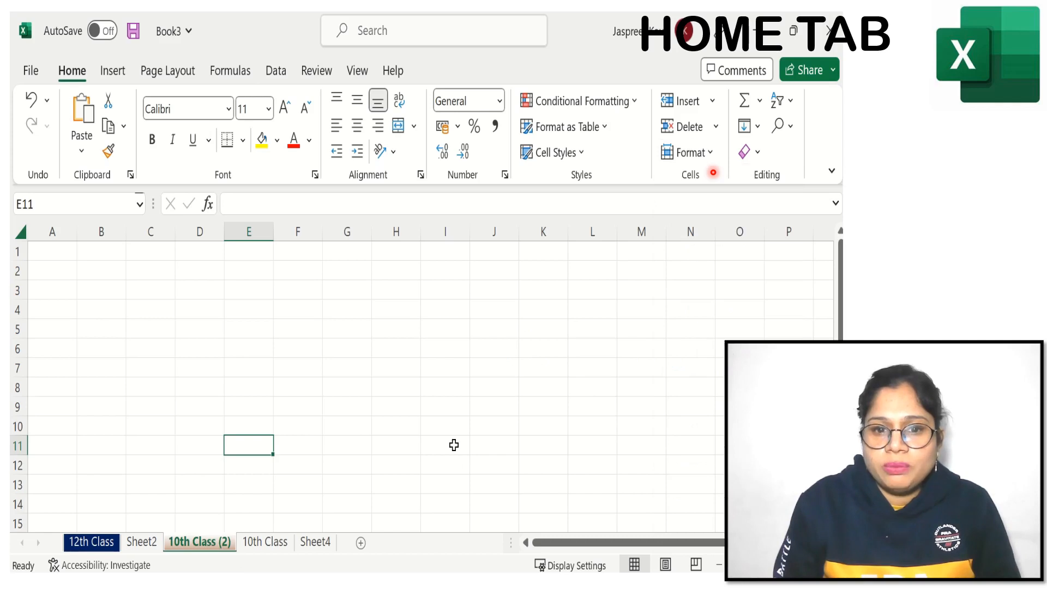
Step: Protect the 12th Class sheet with a password, entered and confirmed, allowing only selection of locked and unlocked cells
left_click(93, 542)
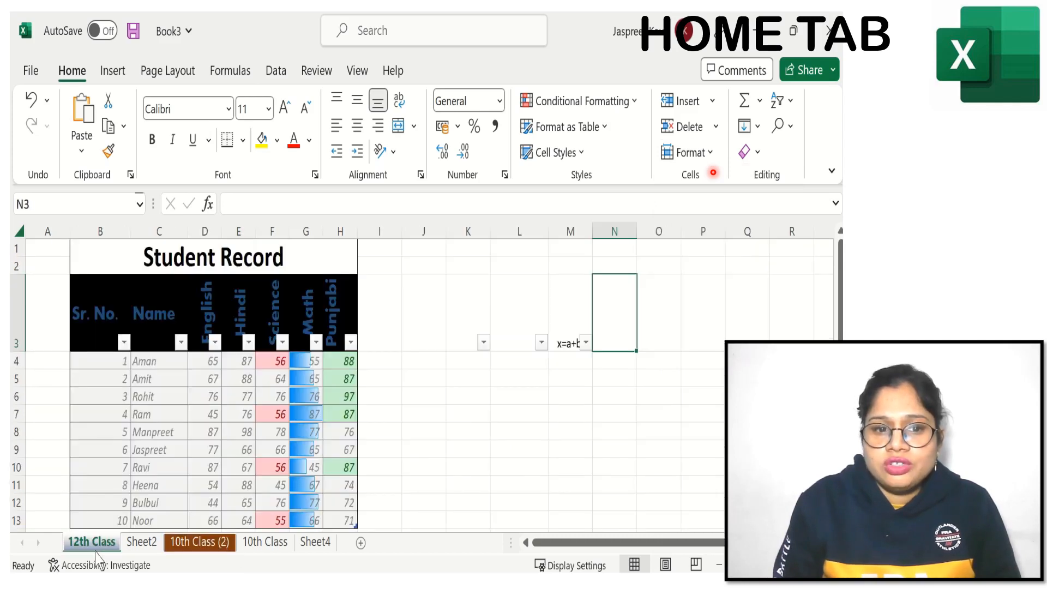
left_click(714, 155)
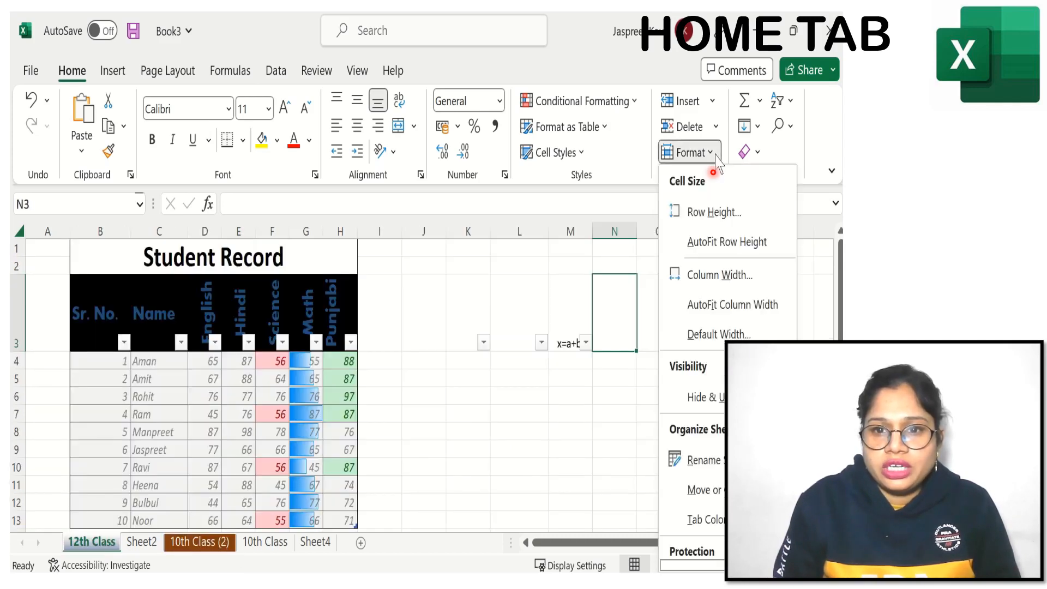
scroll(714, 554, "down", 3)
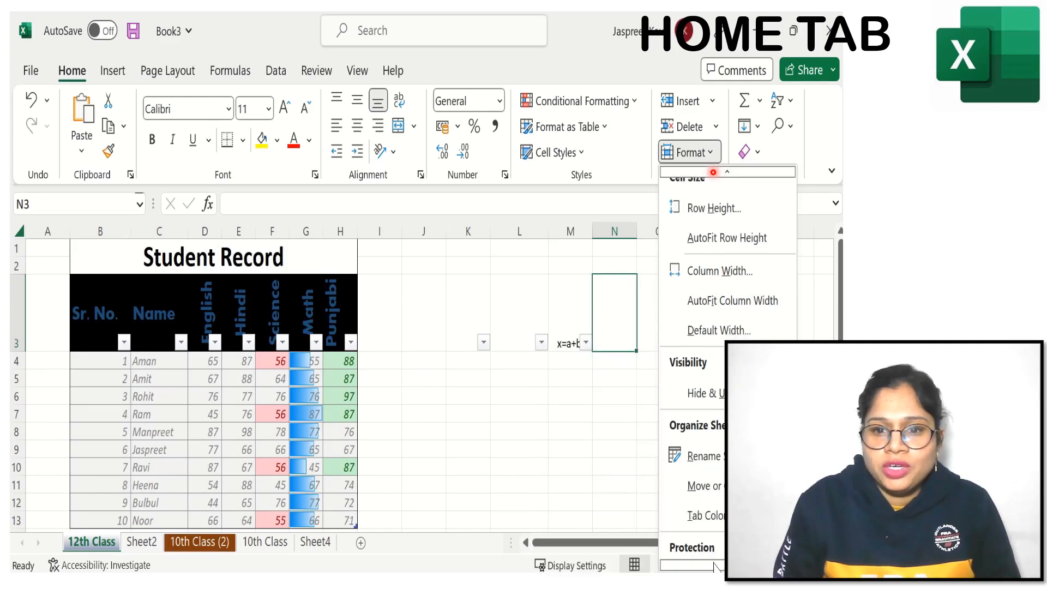
left_click(715, 494)
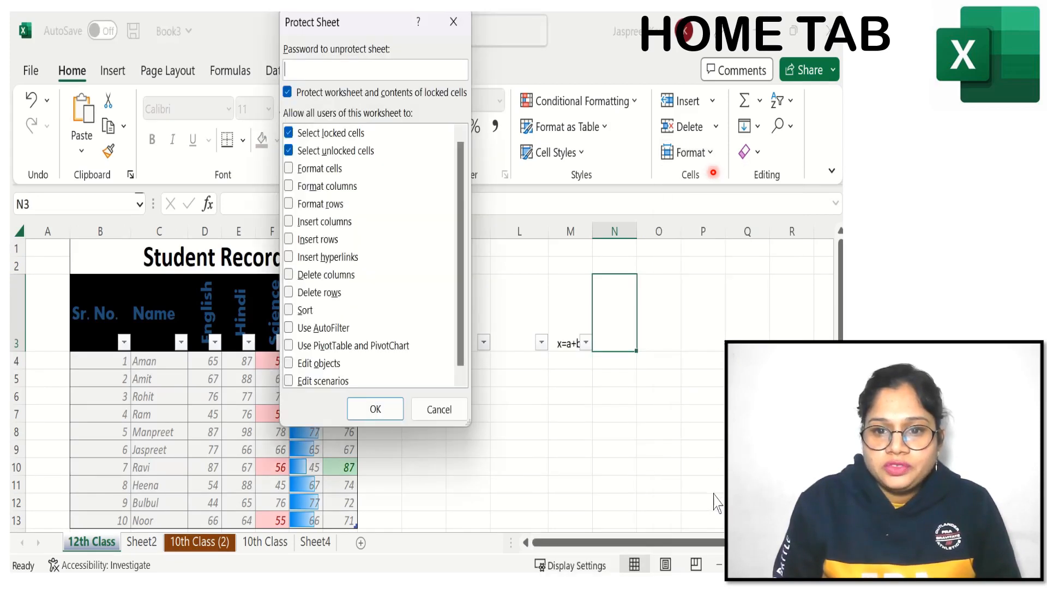
left_click_drag(368, 27, 524, 182)
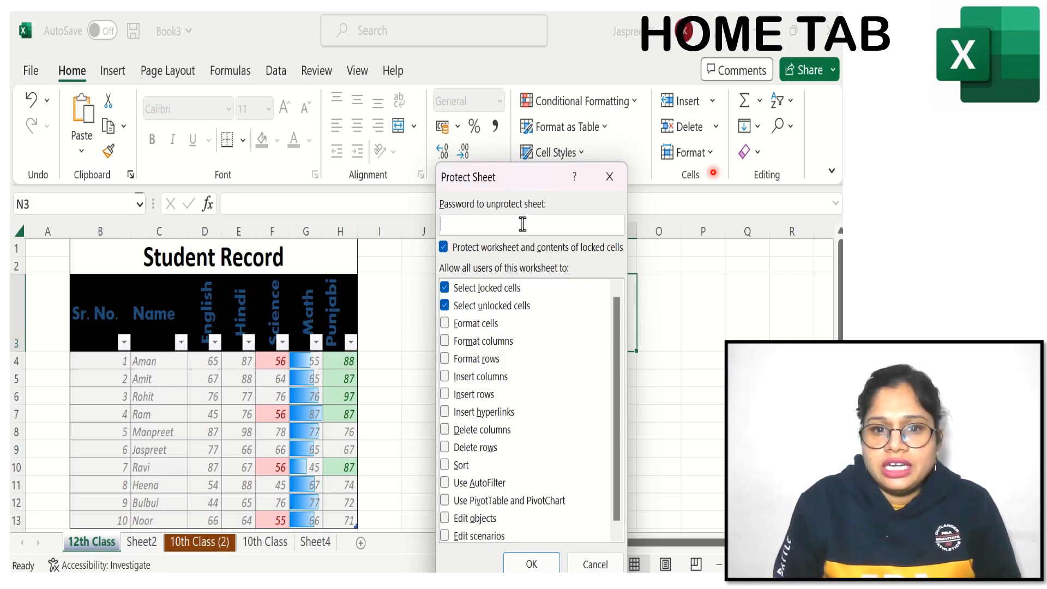
type("1")
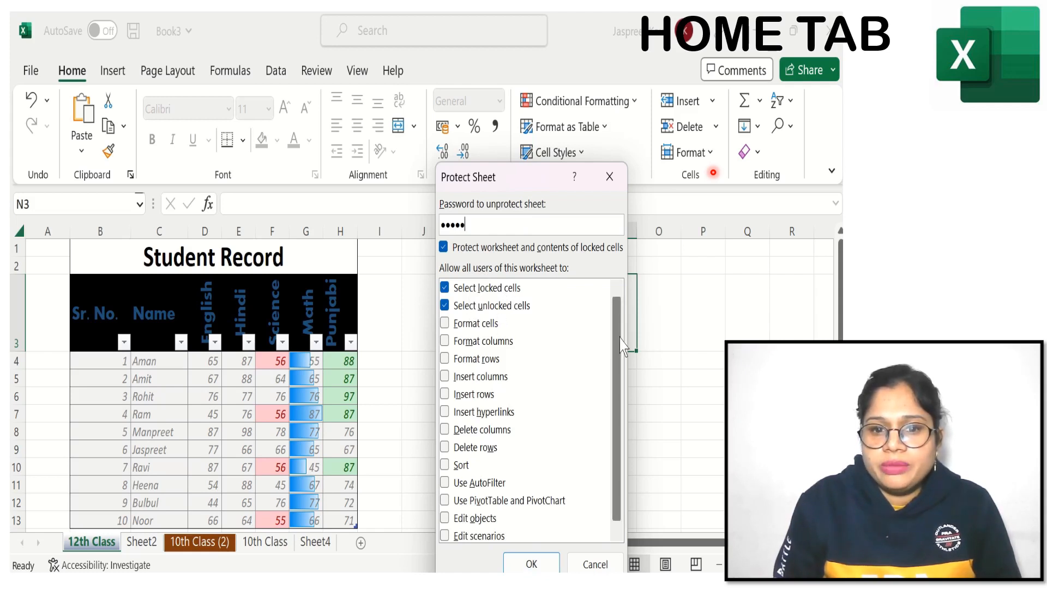
left_click_drag(619, 338, 617, 420)
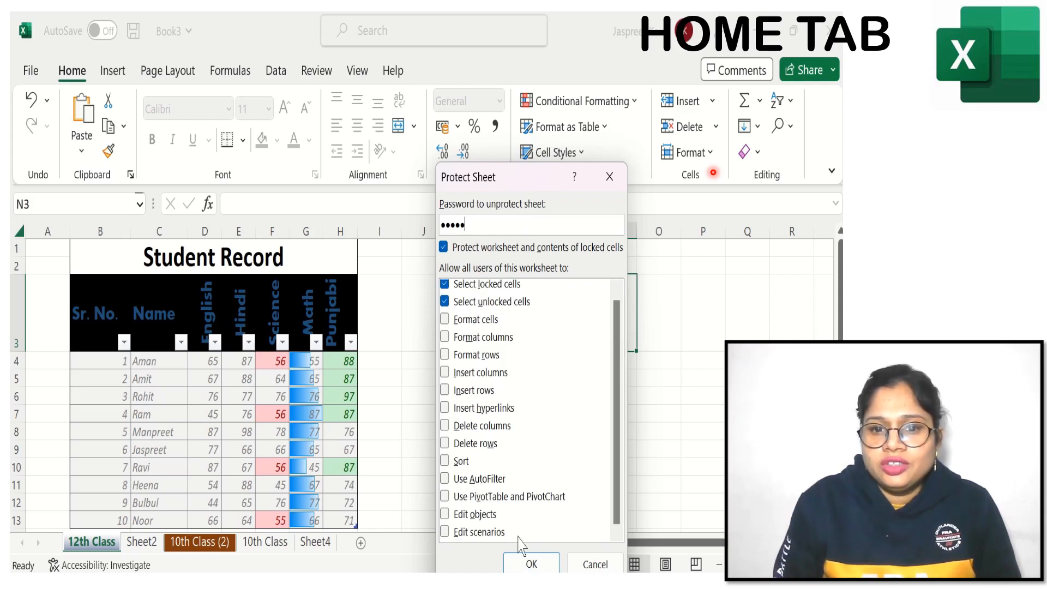
left_click(531, 564)
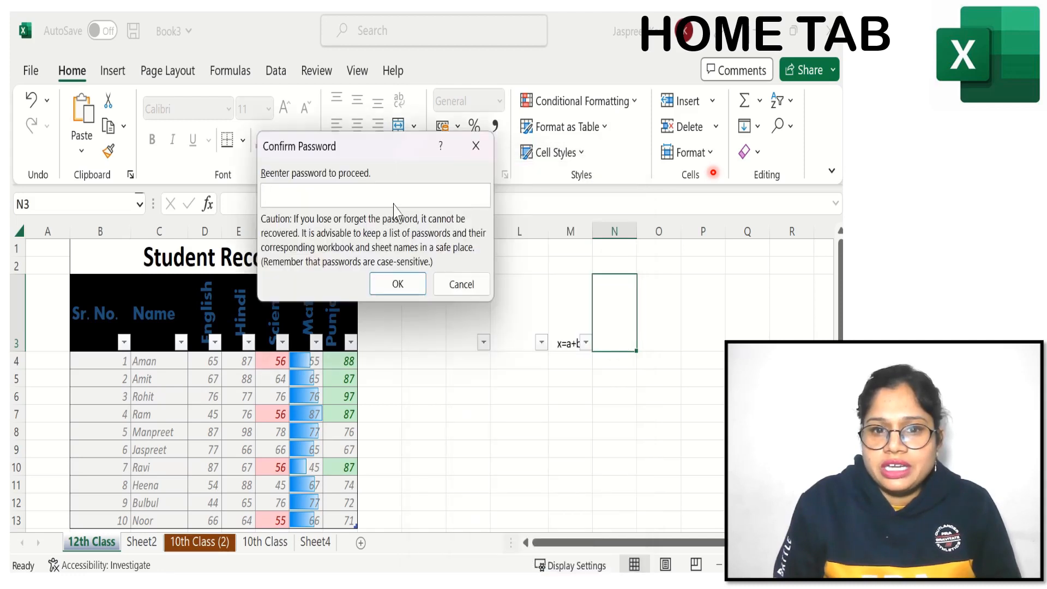
type("1")
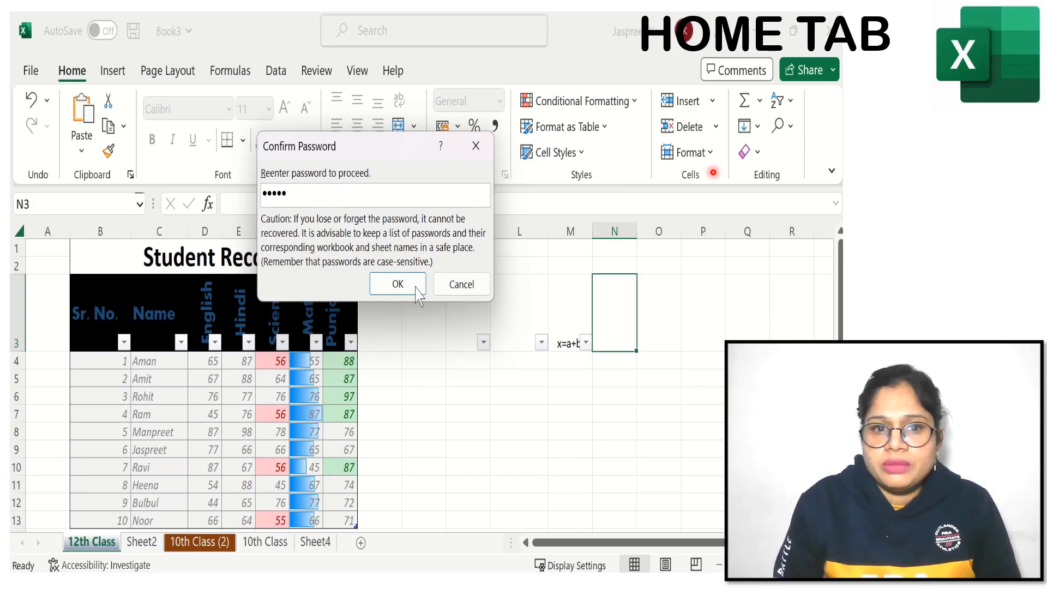
left_click(397, 284)
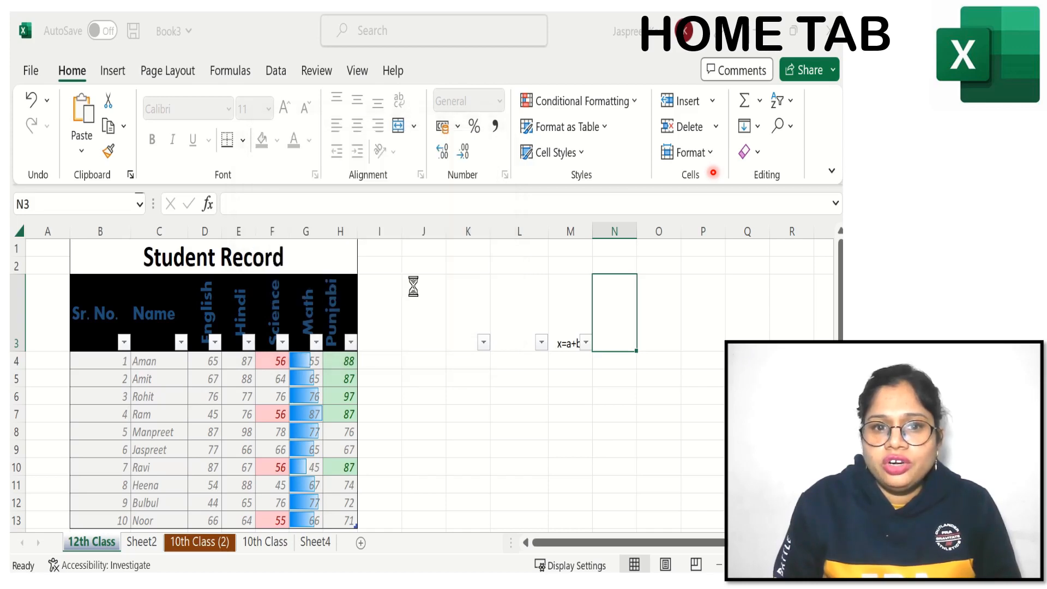
Step: Try to edit cell J6 on the protected 12th Class sheet and dismiss the resulting alerts
left_click(411, 283)
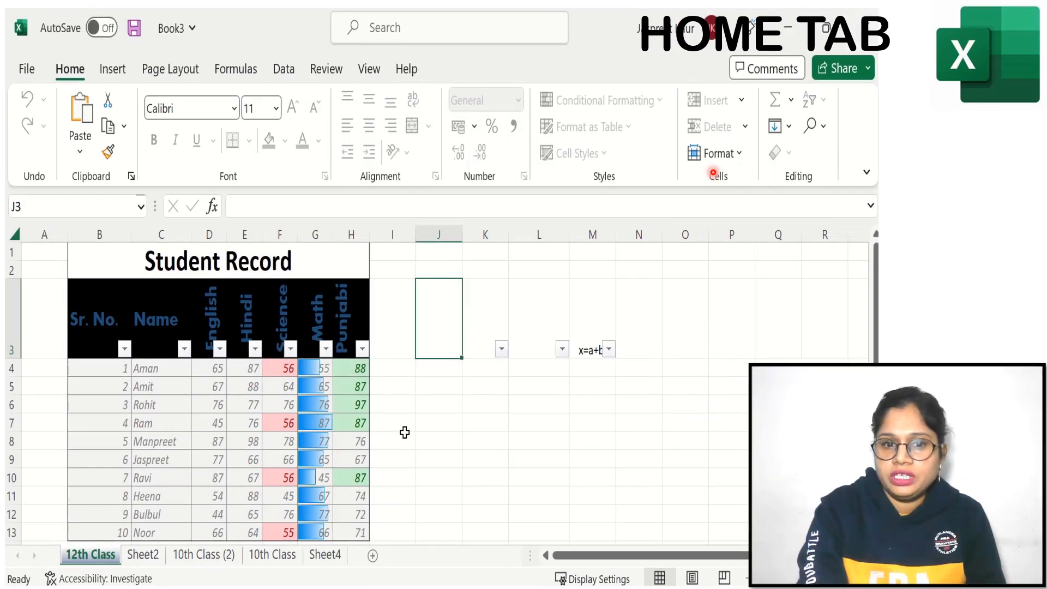
left_click(437, 407)
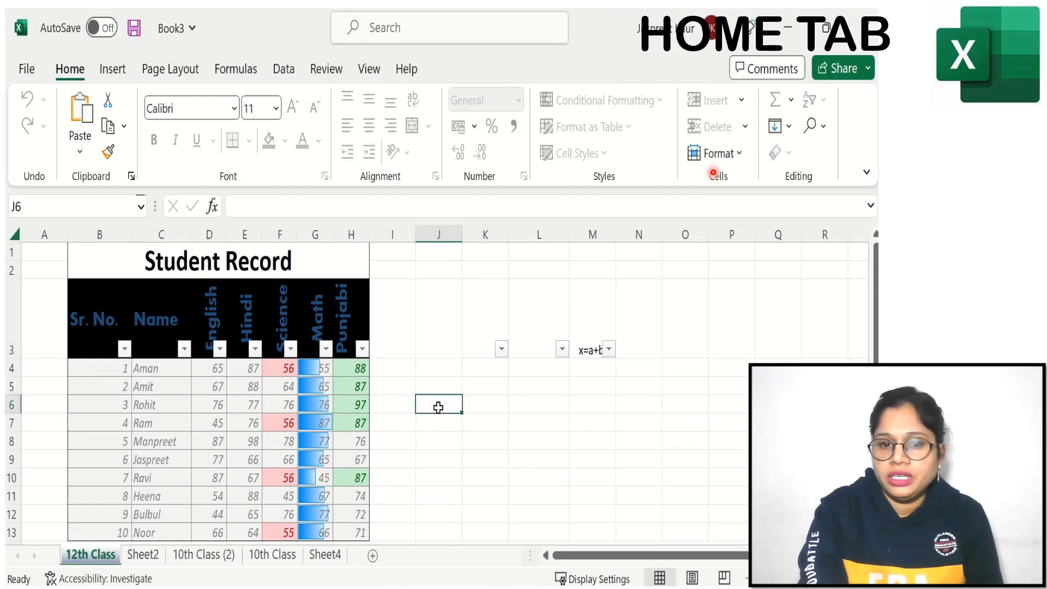
double_click(439, 407)
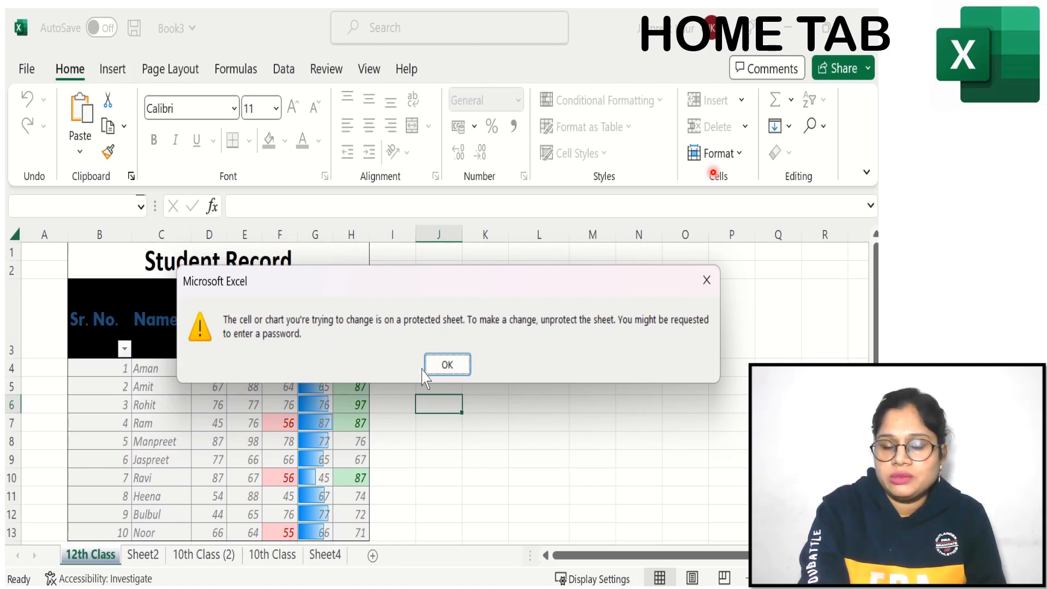
left_click(447, 365)
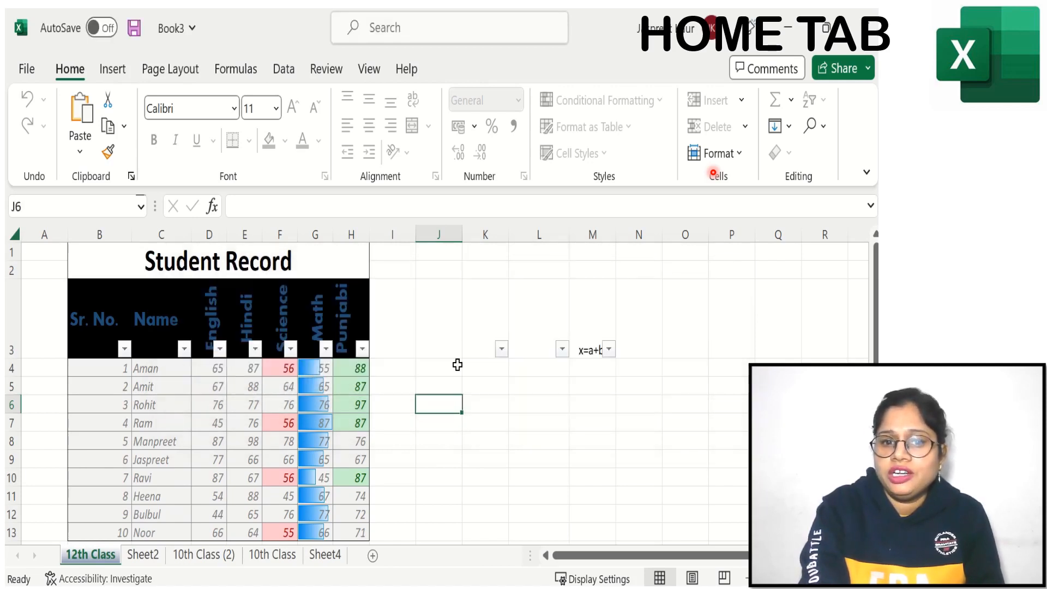
double_click(439, 402)
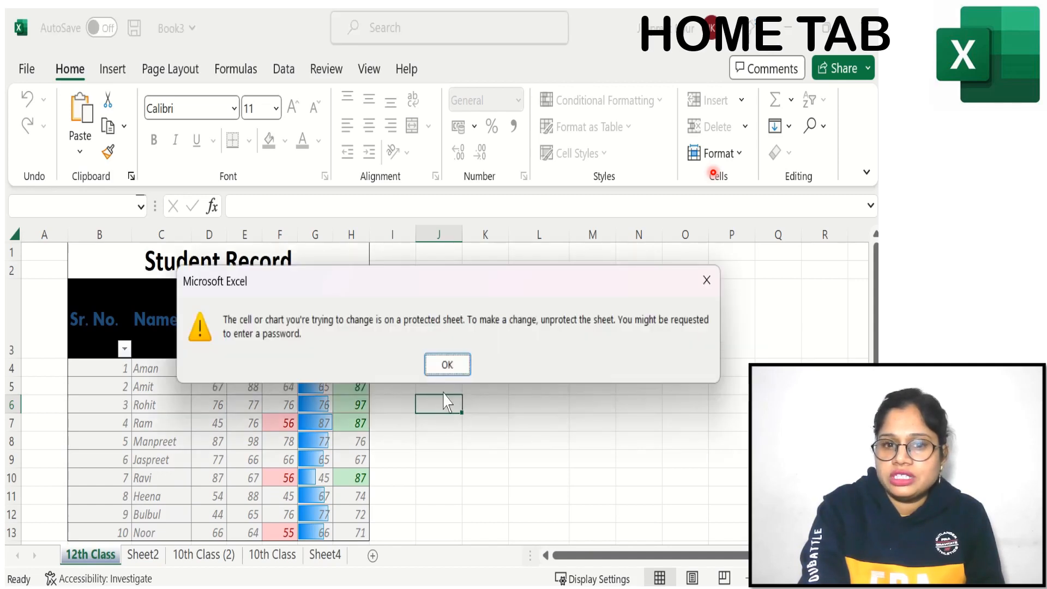
left_click(447, 365)
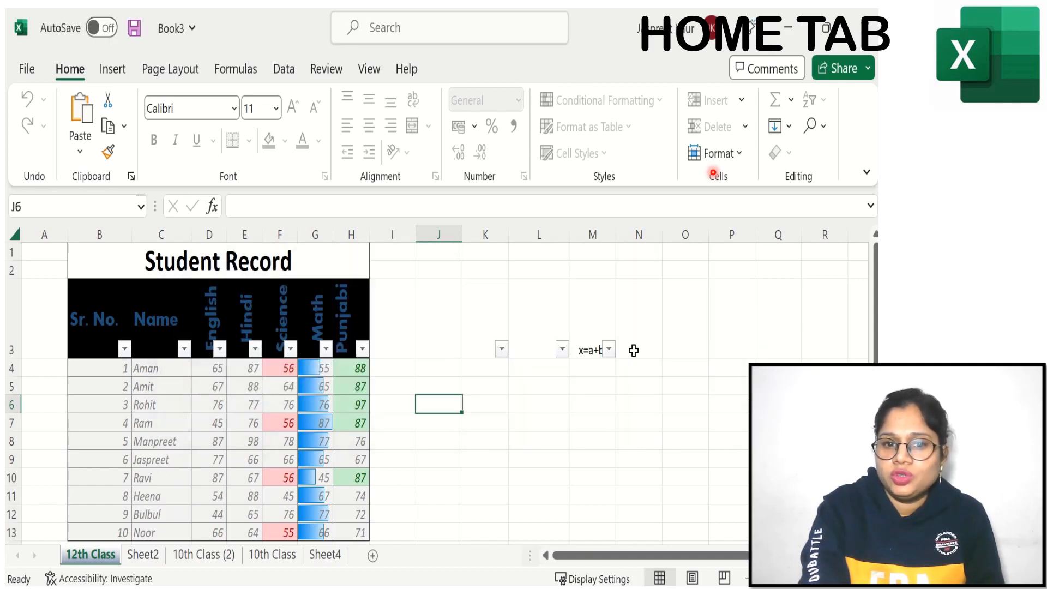
Step: Unprotect the 12th Class sheet by entering the sheet password and test editing with the text "ghvjb" in cell J3
left_click(741, 159)
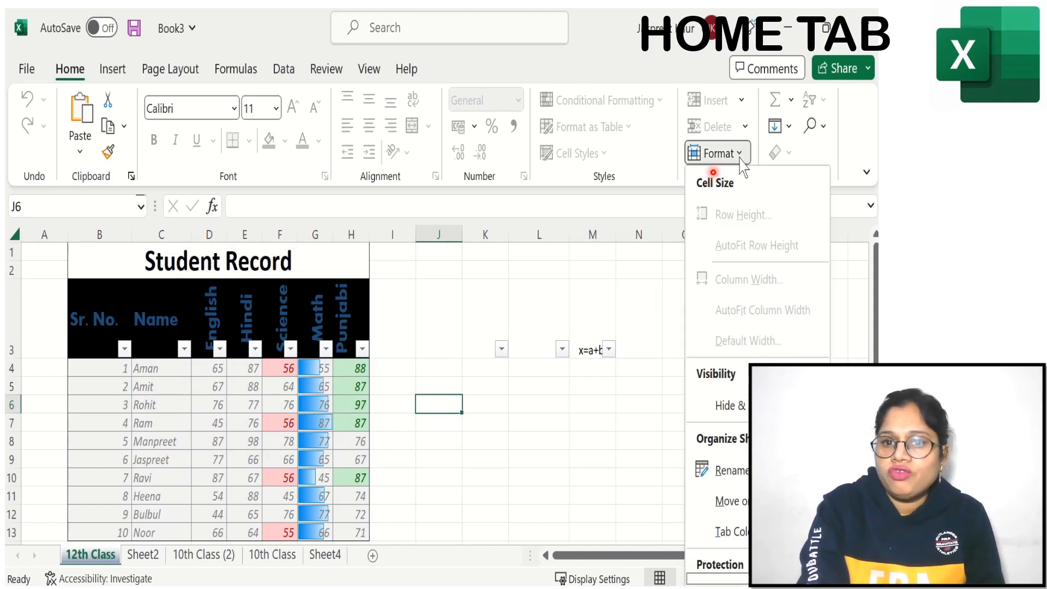
scroll(733, 578, "down", 2)
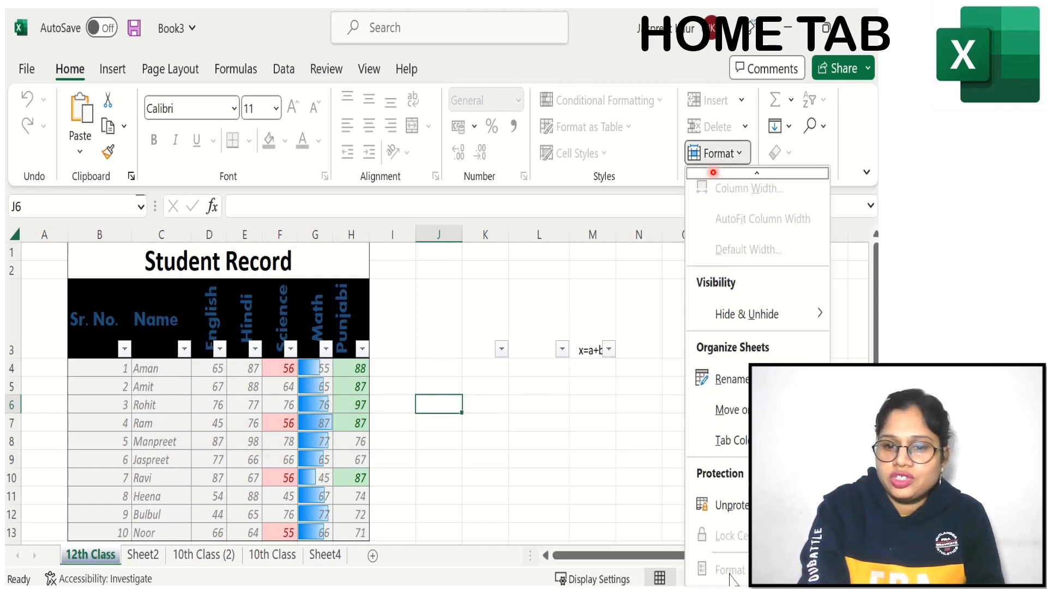
left_click(730, 505)
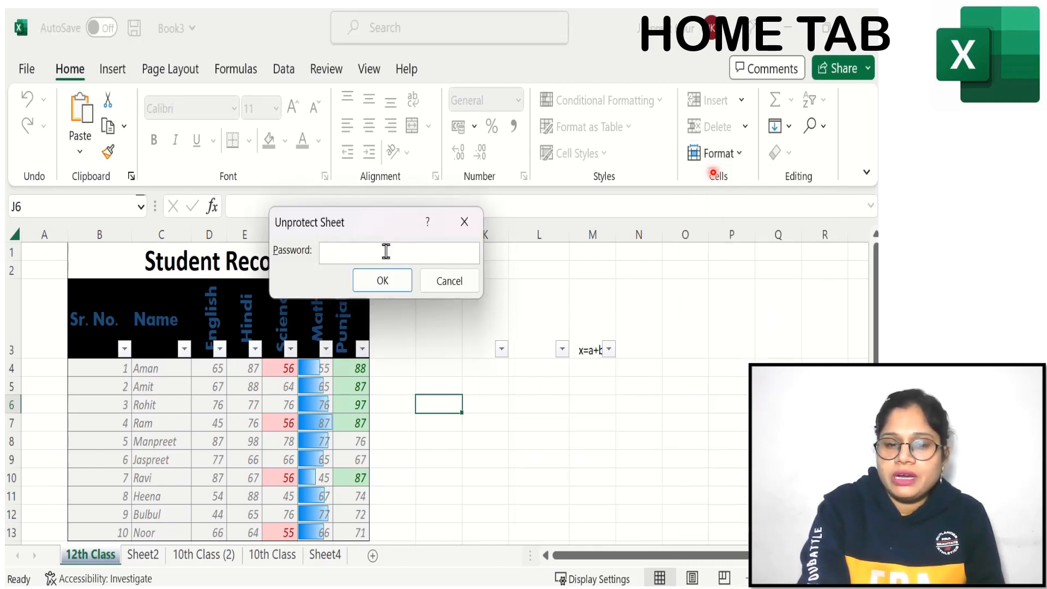
type("1")
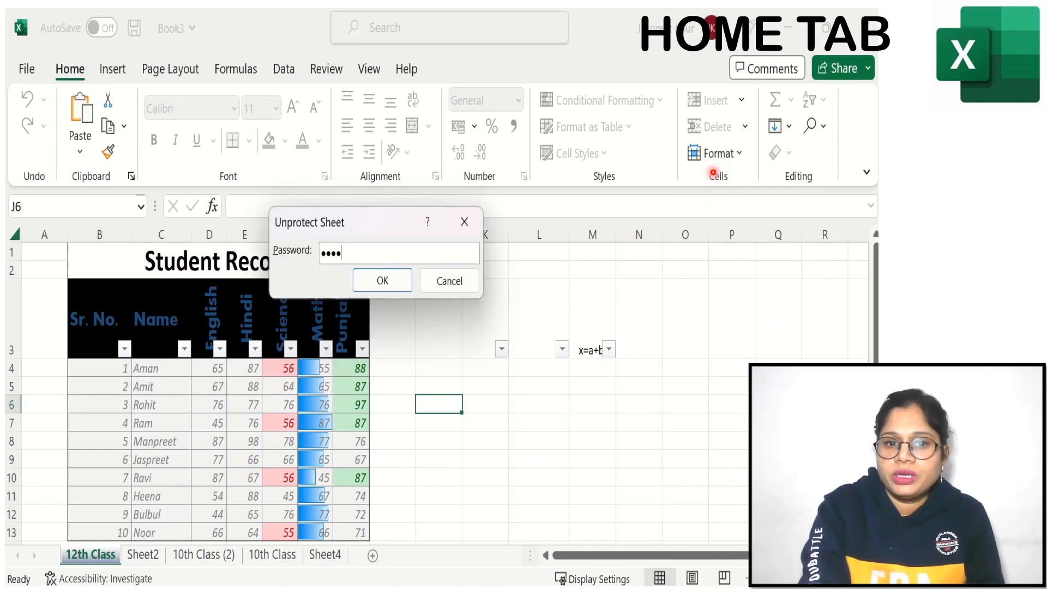
left_click(388, 280)
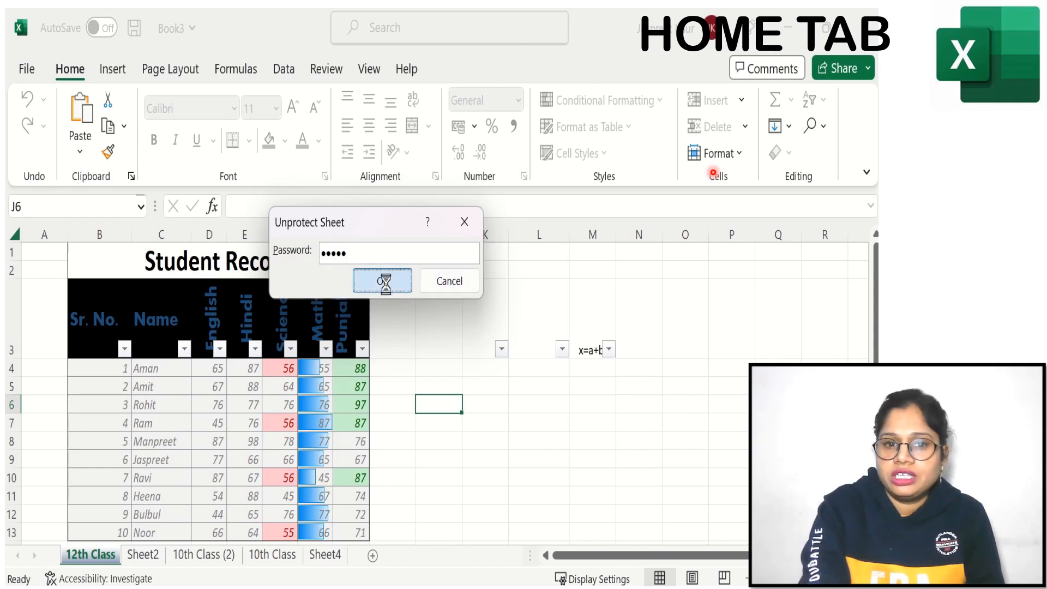
left_click(436, 315)
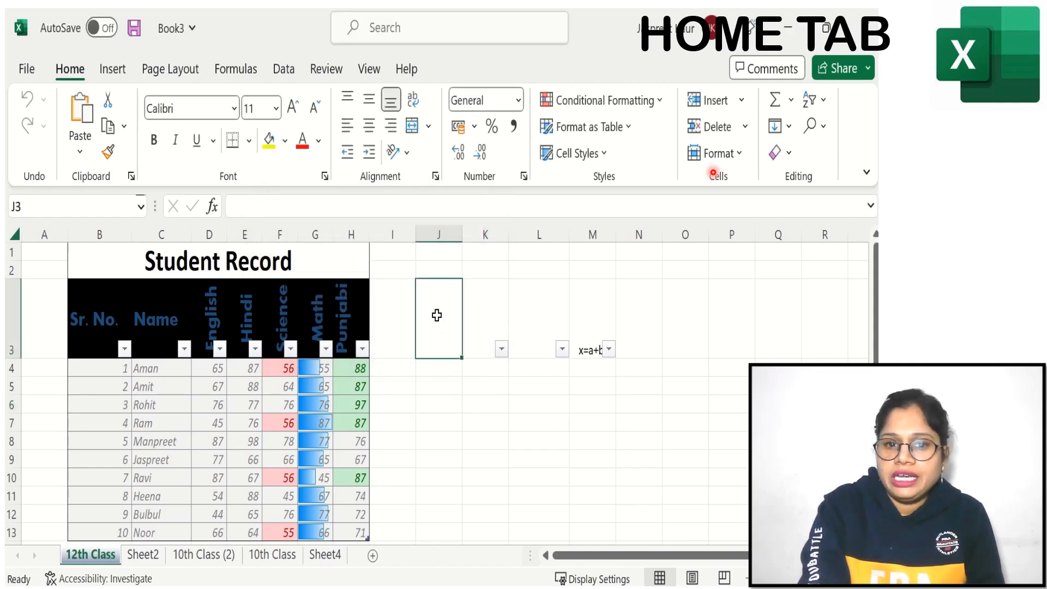
type("ghvjb")
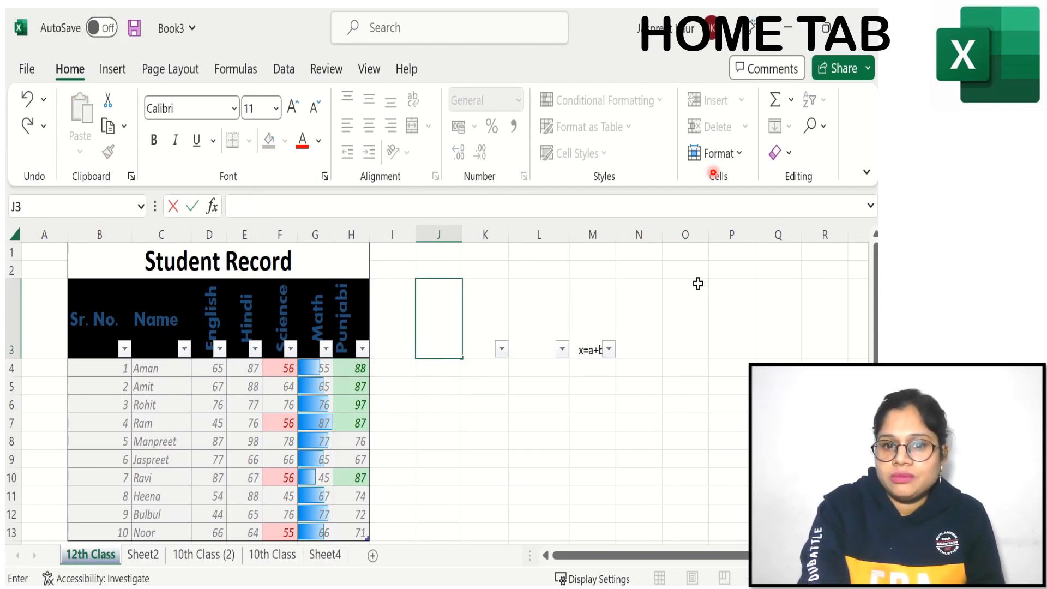
Step: Review the Protection settings of cell L8 in Format Cells and accept them with Locked enabled
left_click(718, 153)
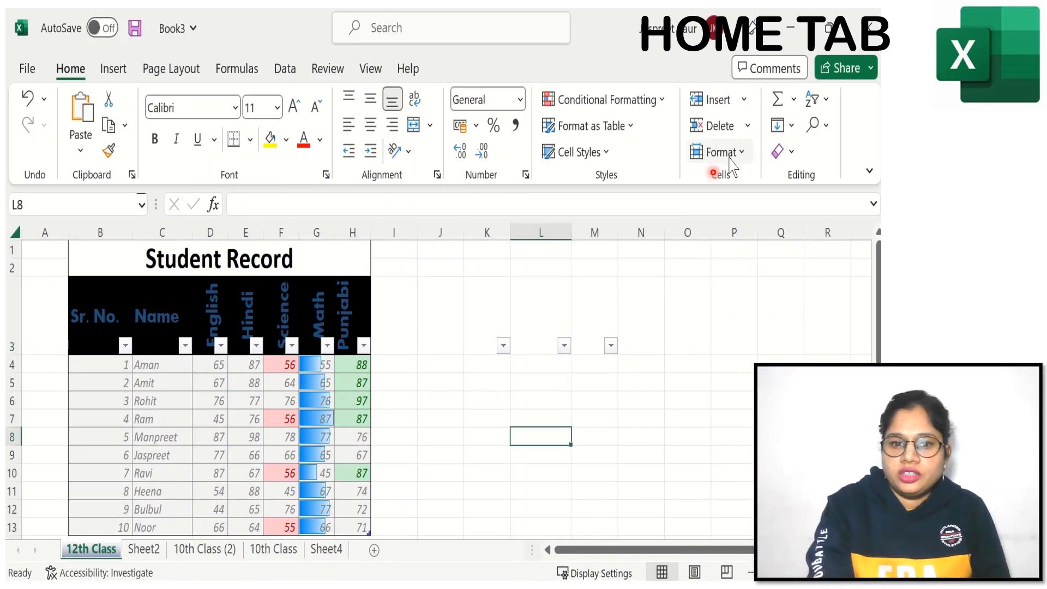
left_click(718, 153)
scroll(736, 526, "down", 3)
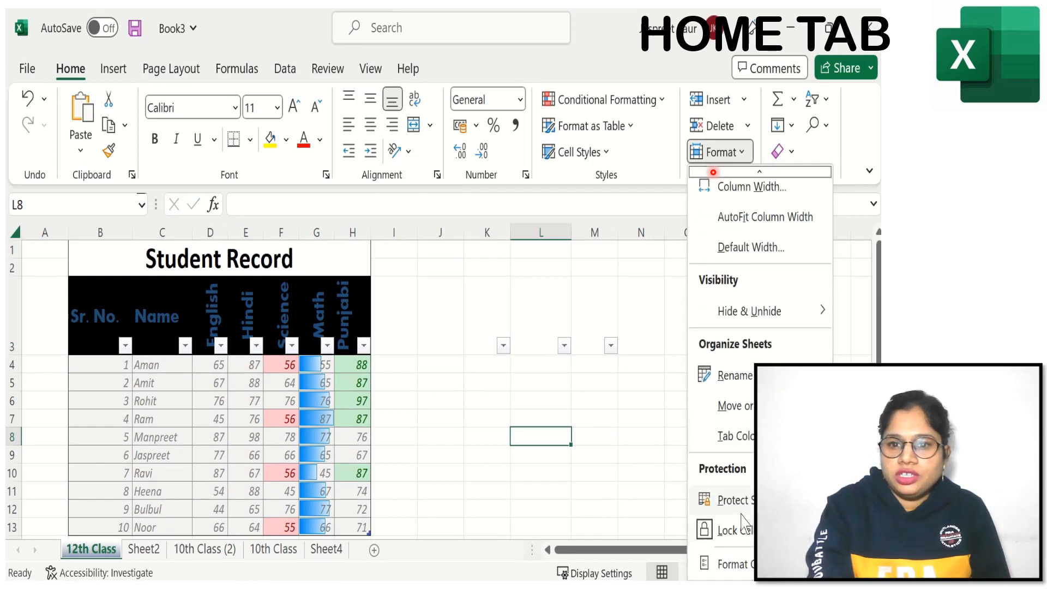
left_click(602, 279)
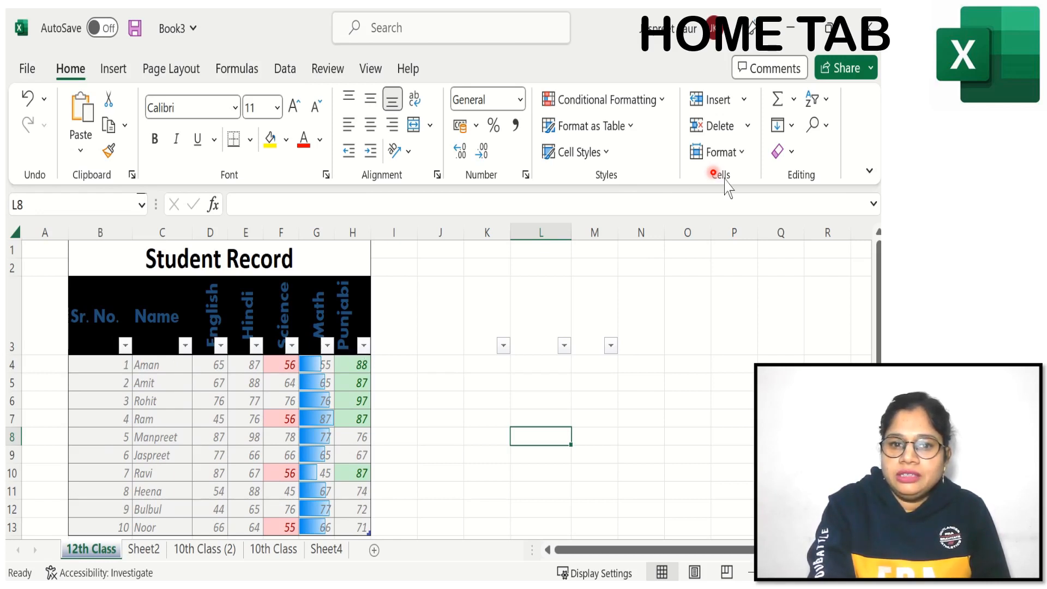
left_click(736, 160)
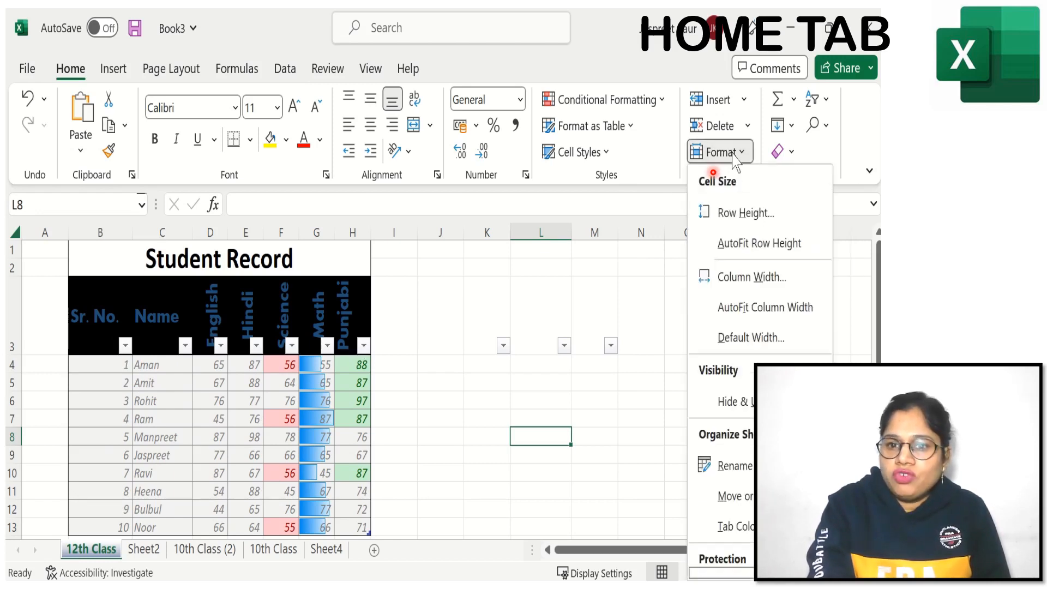
mouse_move(733, 526)
mouse_move(749, 572)
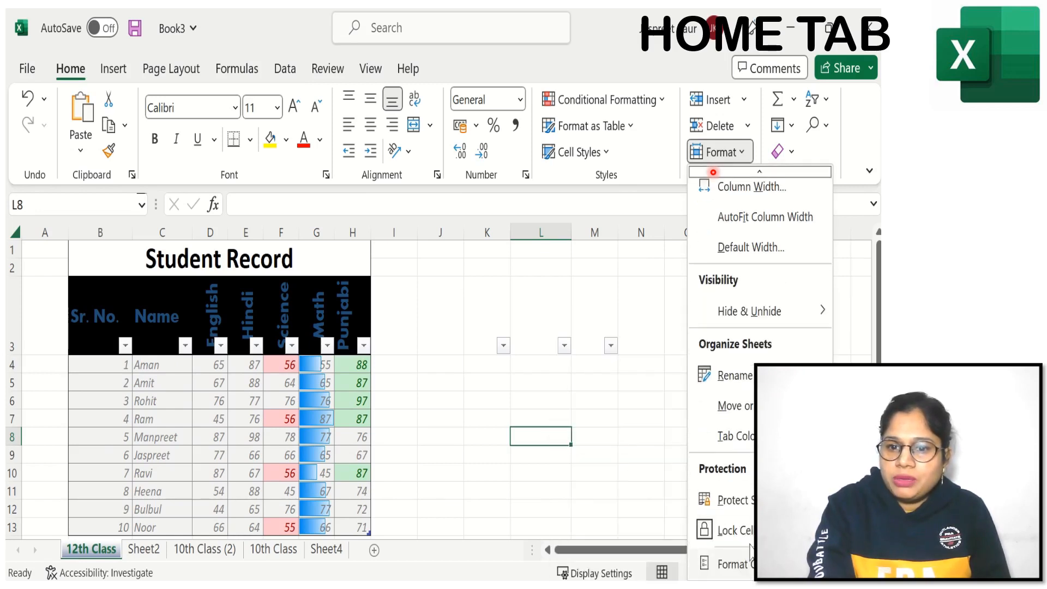
left_click(731, 564)
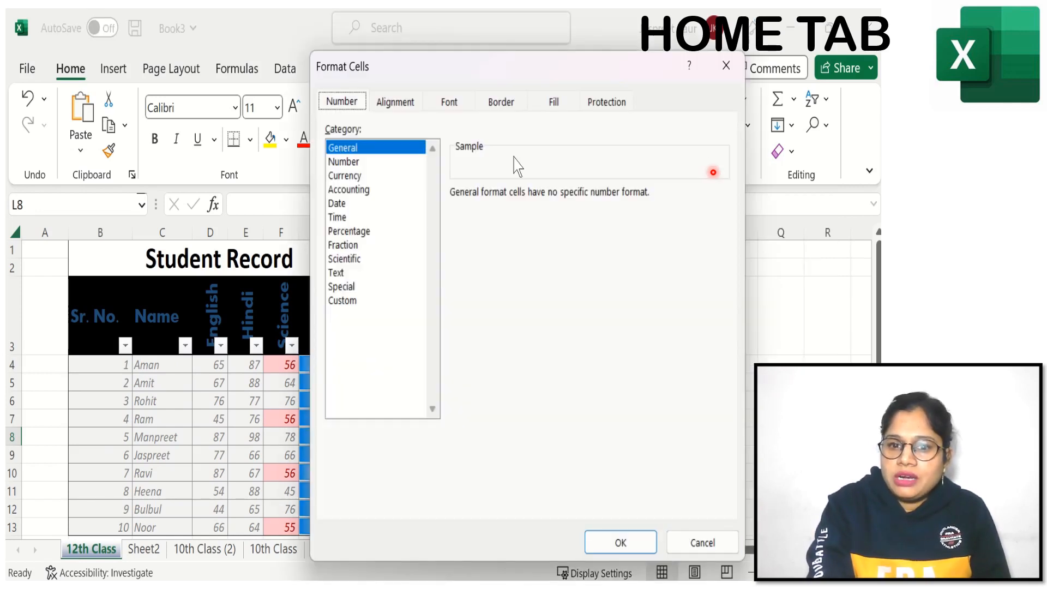
left_click(606, 102)
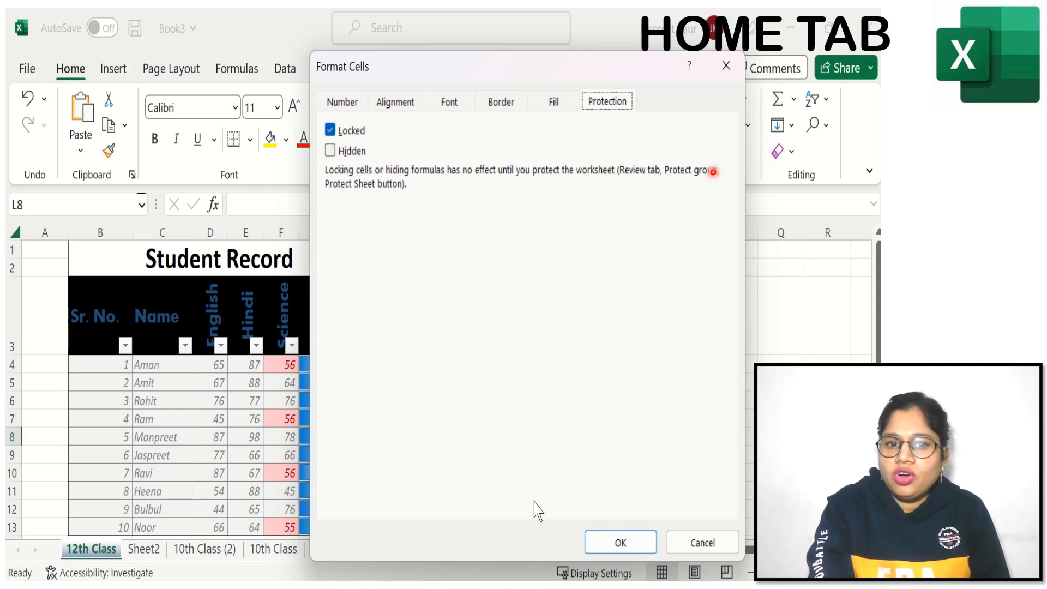
left_click(613, 542)
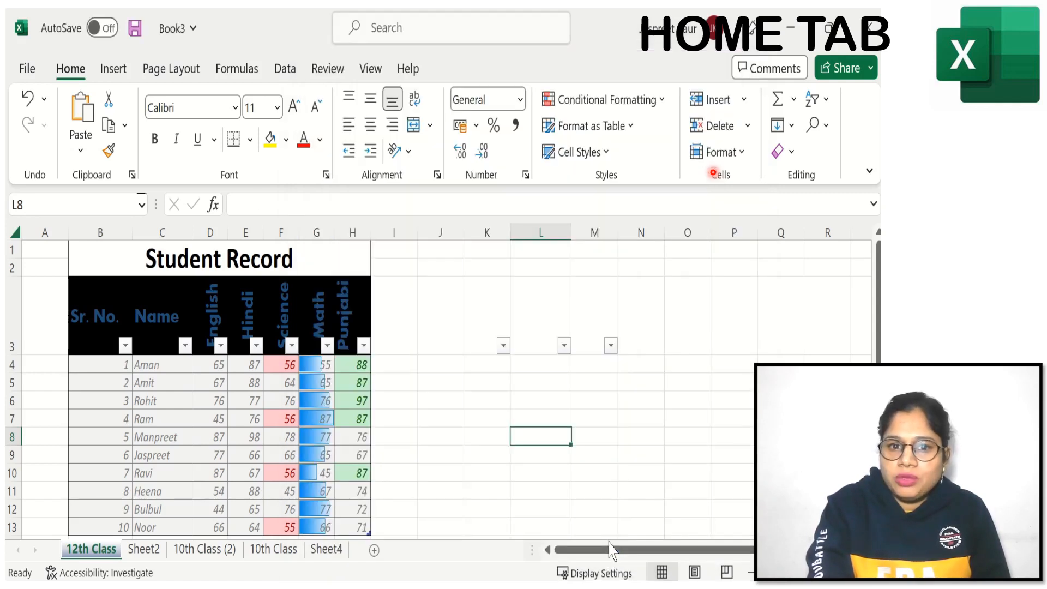
Step: Set the protection of the table header row B3:H3 to Locked in Format Cells
left_click_drag(93, 311, 350, 324)
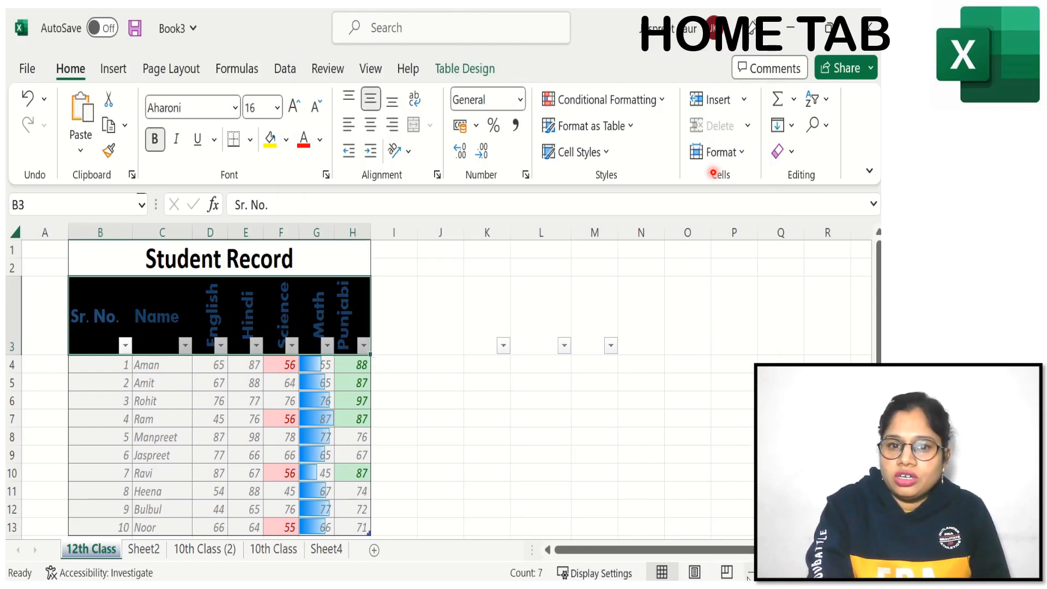
left_click(735, 150)
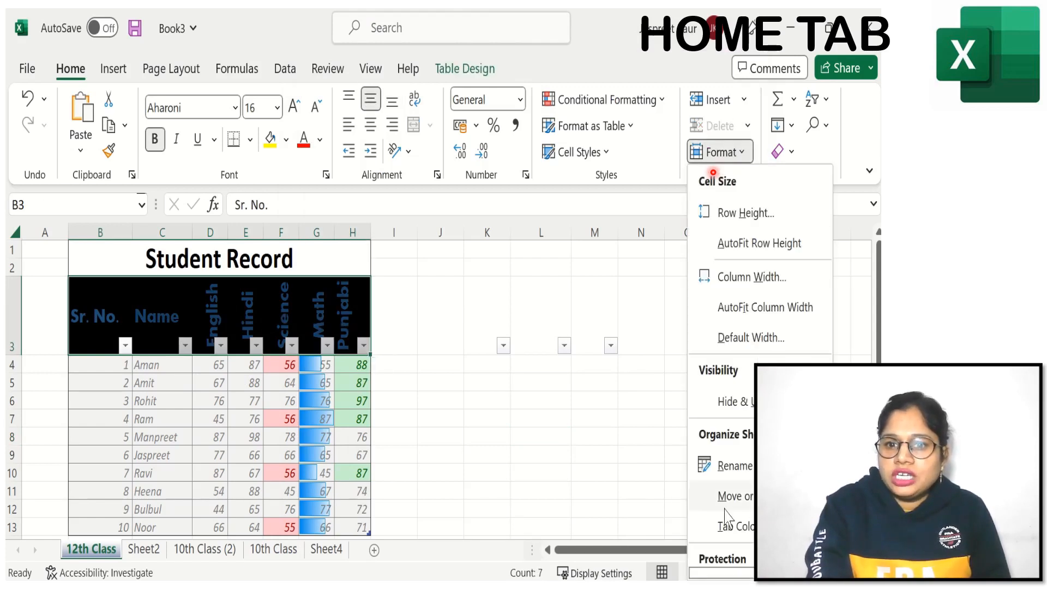
scroll(737, 575, "down", 2)
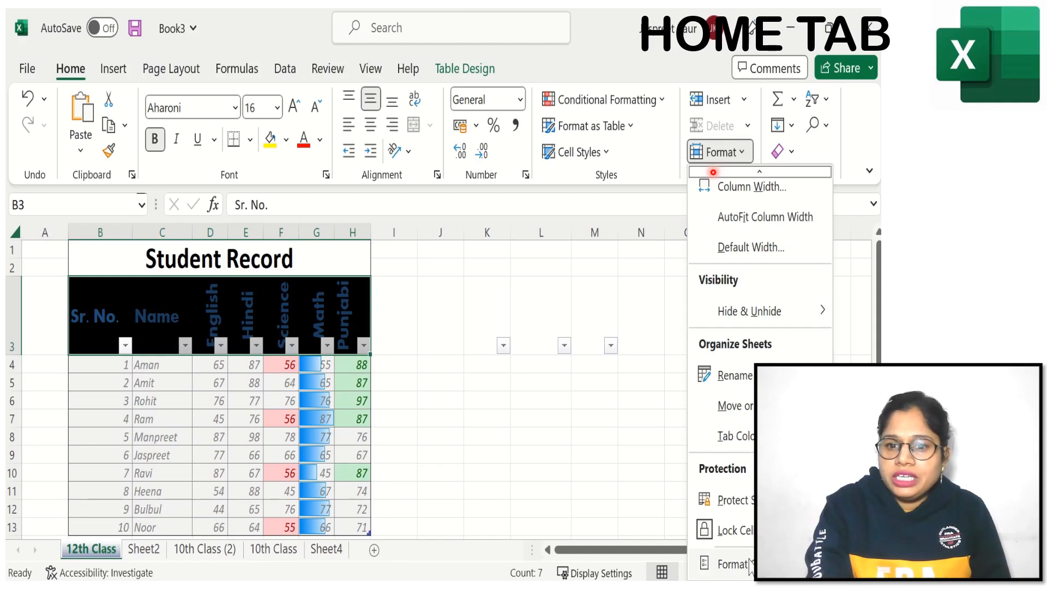
left_click(736, 564)
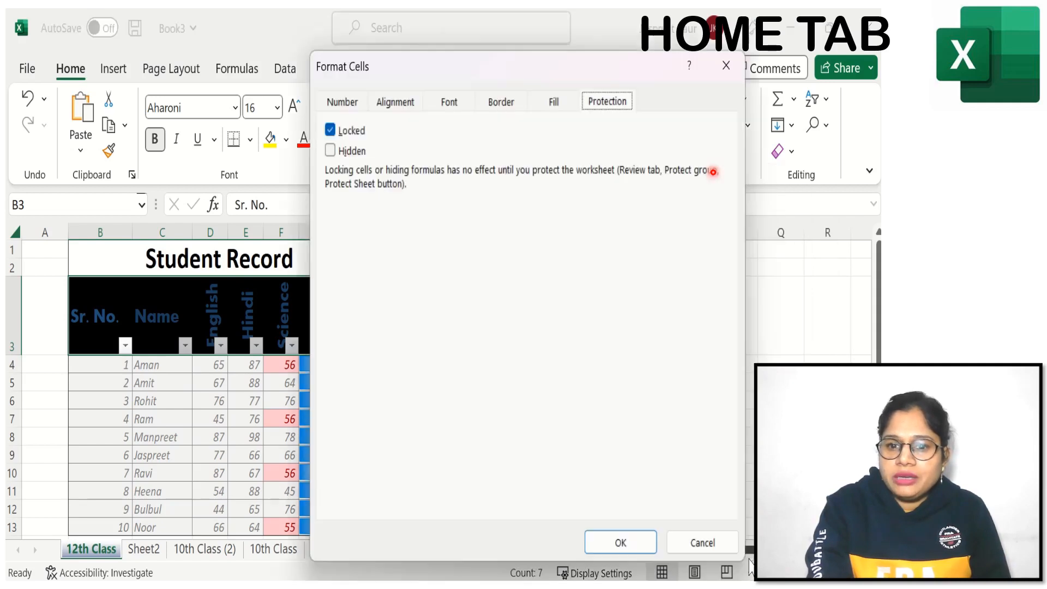
left_click(332, 131)
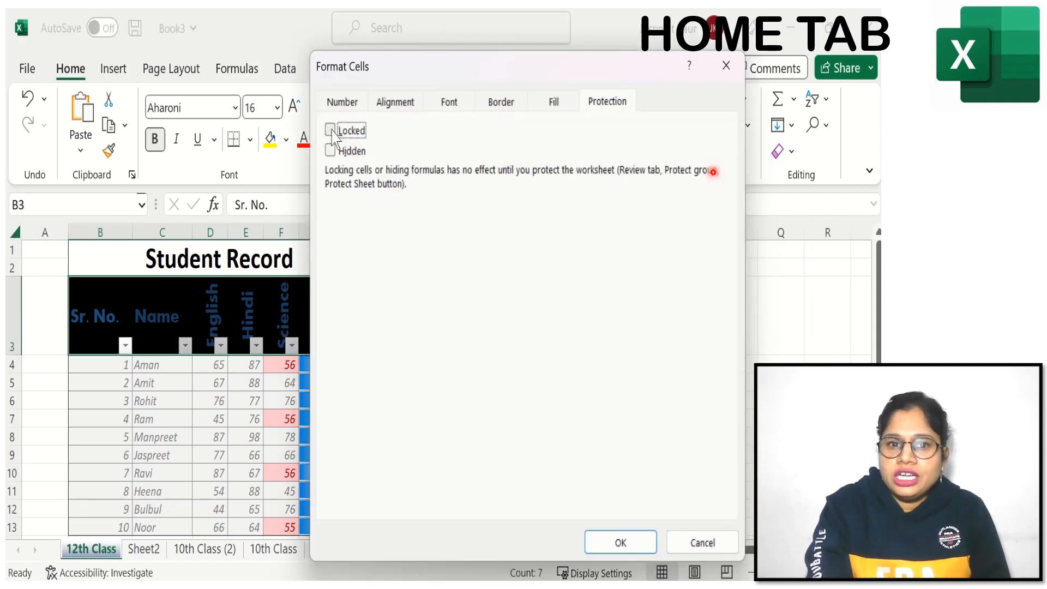
left_click(331, 130)
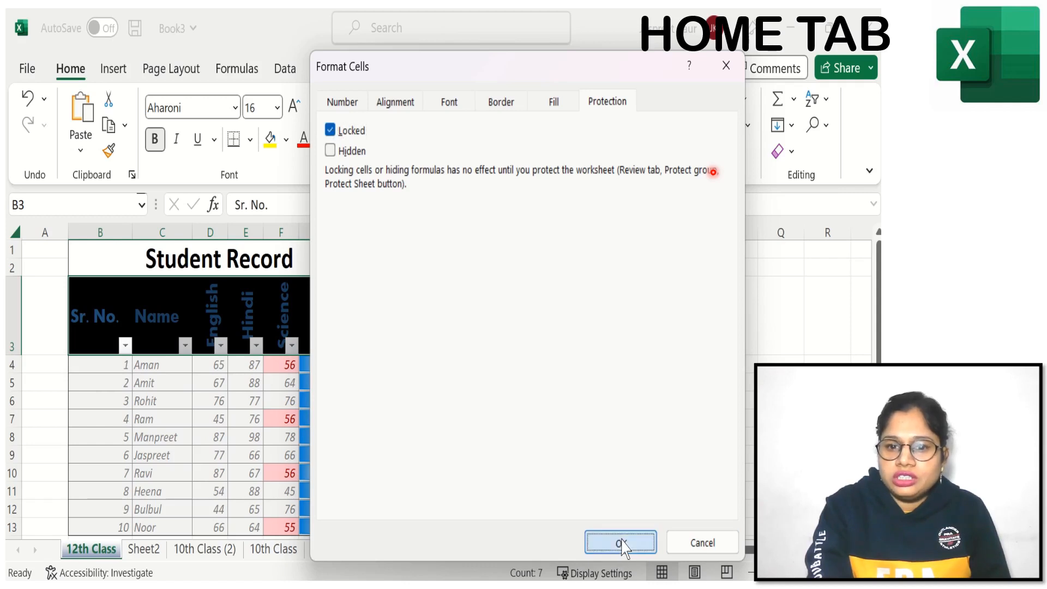
left_click(620, 541)
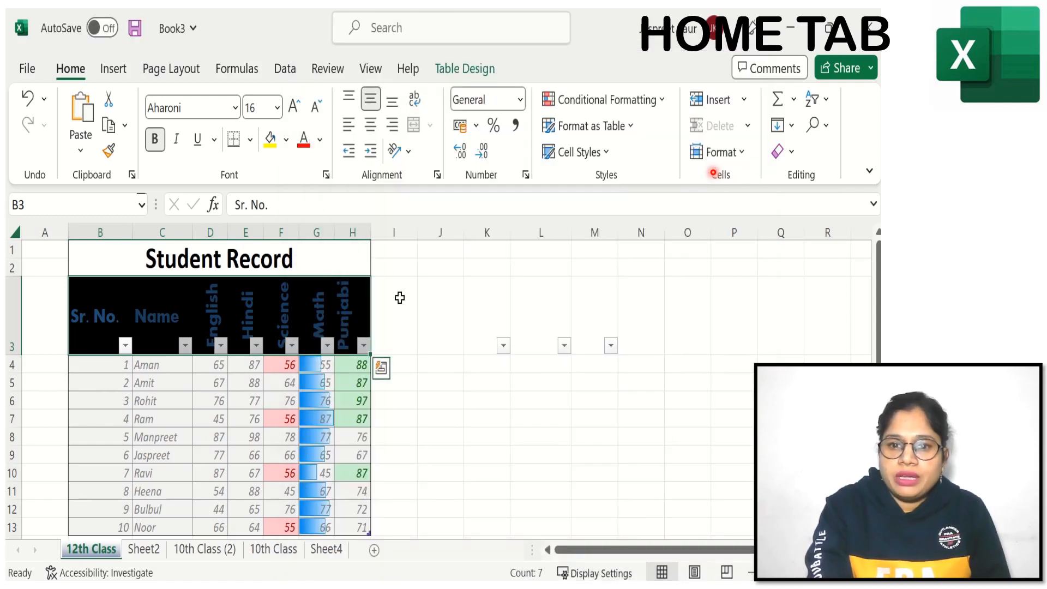
Step: Test editing the English header in cell D3 by replacing it with "bn", then erase the text and leave the cell
left_click(320, 455)
left_click(216, 313)
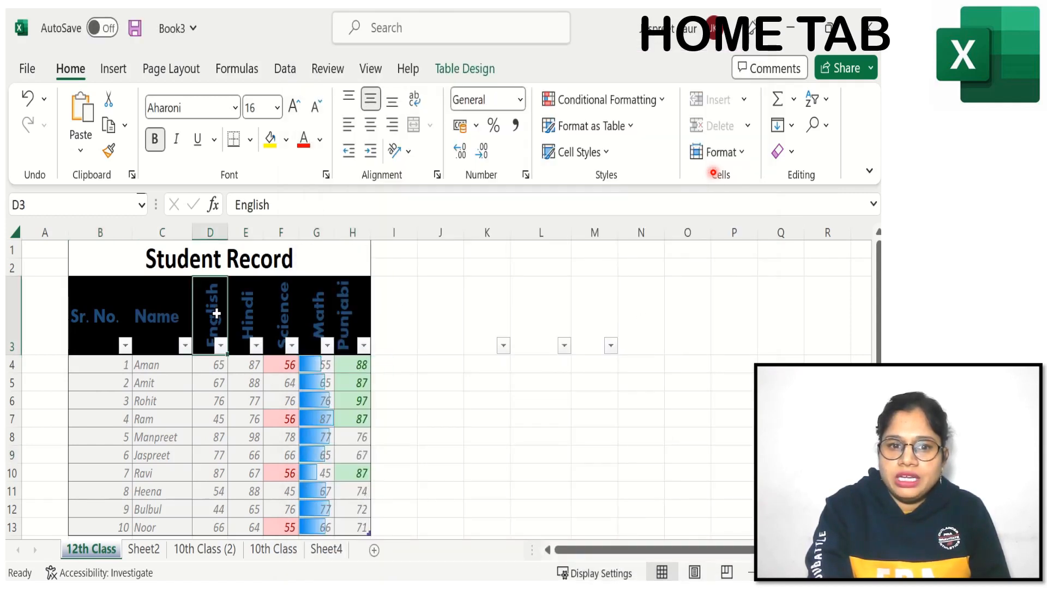
type("bn")
key("BackSpace")
key("BackSpace")
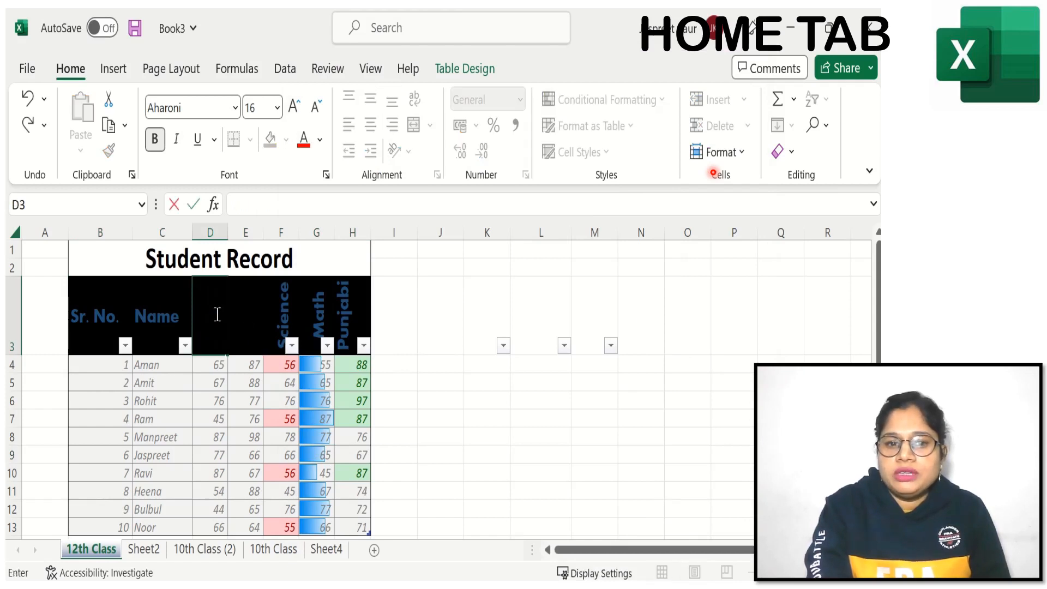
left_click(460, 402)
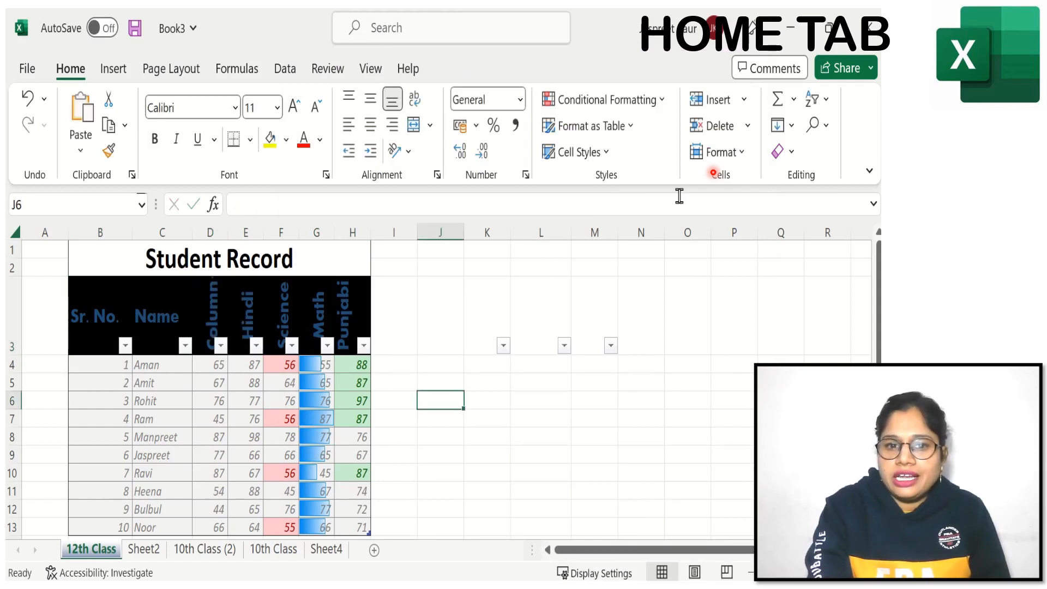
Step: Protect the 12th Class sheet without a password, allowing only selection of locked and unlocked cells
left_click(717, 155)
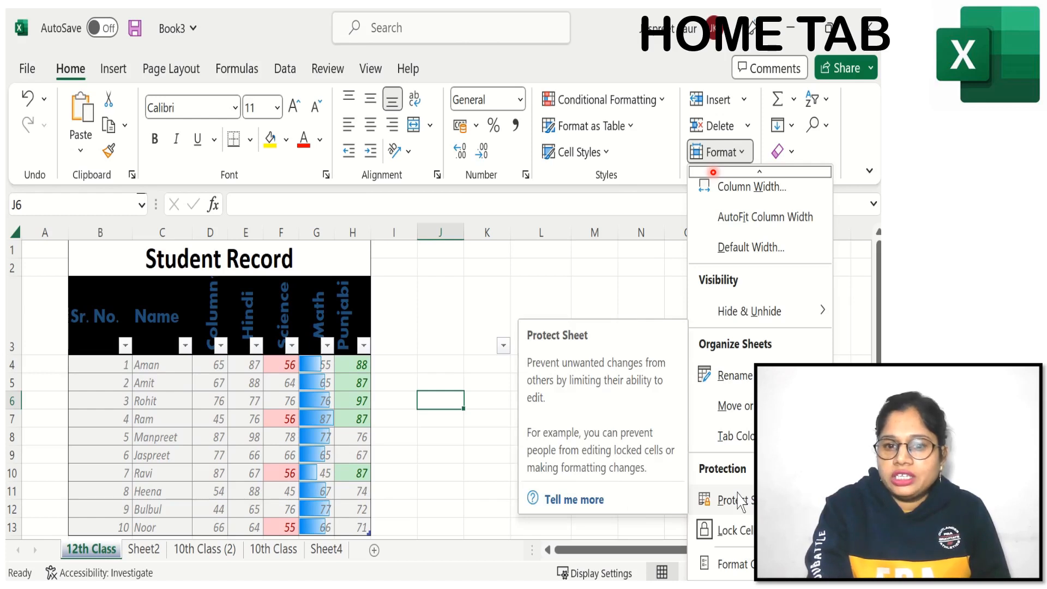
left_click(730, 500)
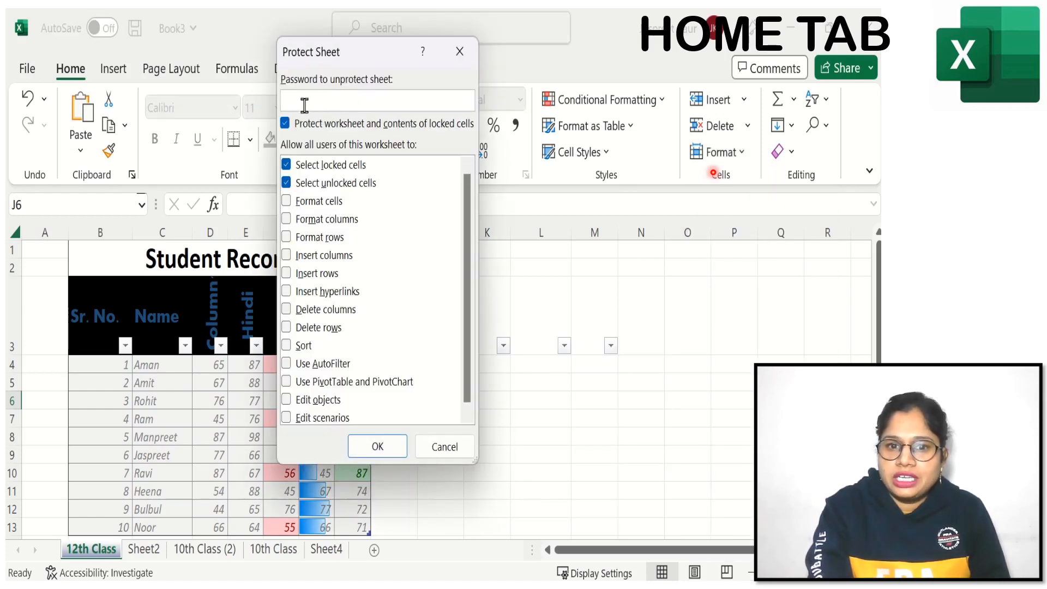
left_click(373, 449)
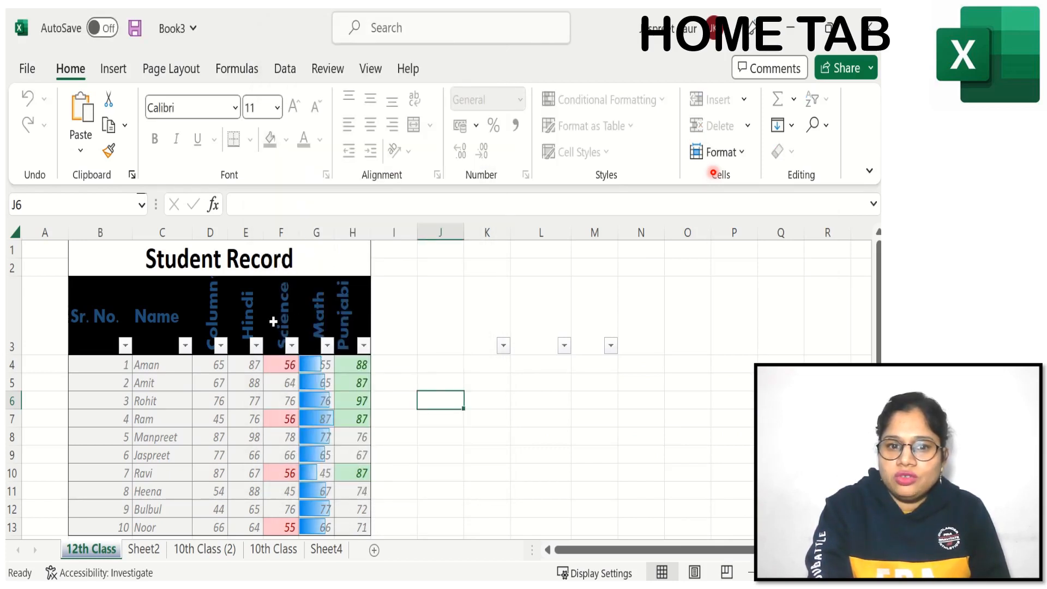
Step: Try to edit the Science header in F3 and the Hindi mark in E7 on the protected sheet, dismissing the alerts
left_click(273, 322)
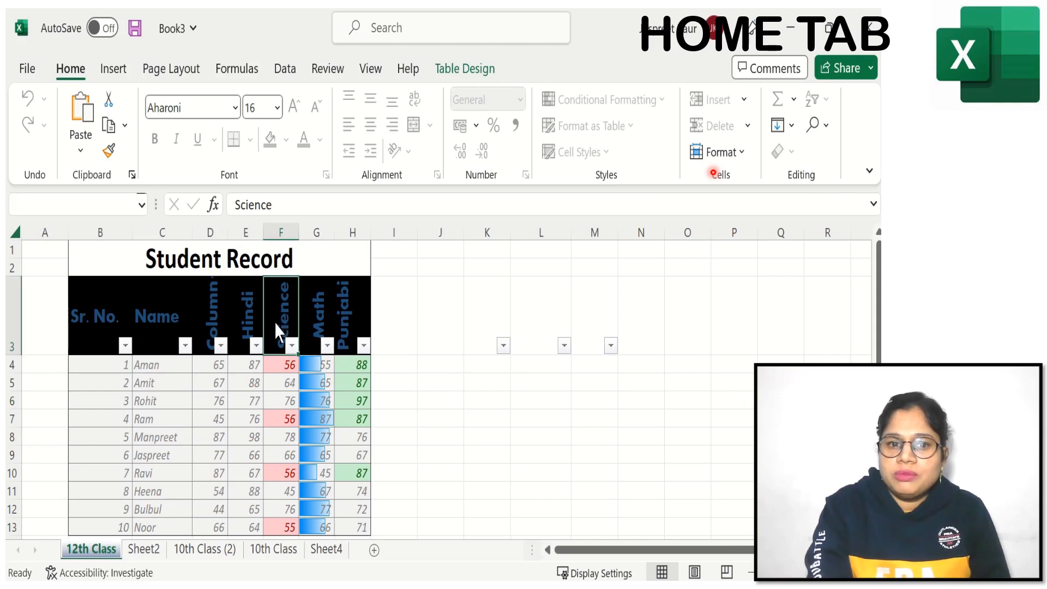
double_click(276, 330)
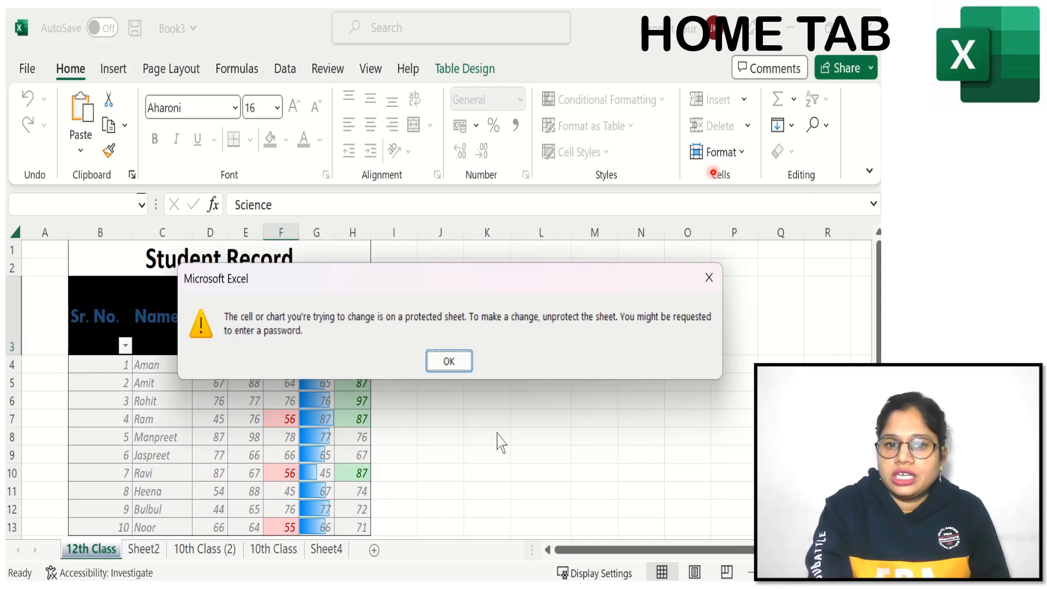
left_click(456, 362)
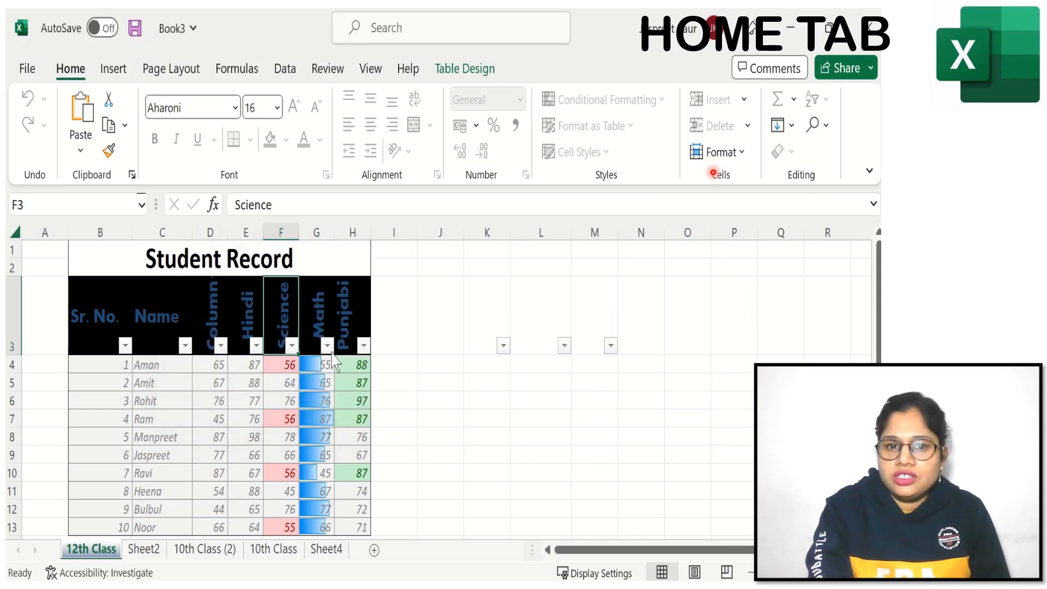
left_click(248, 424)
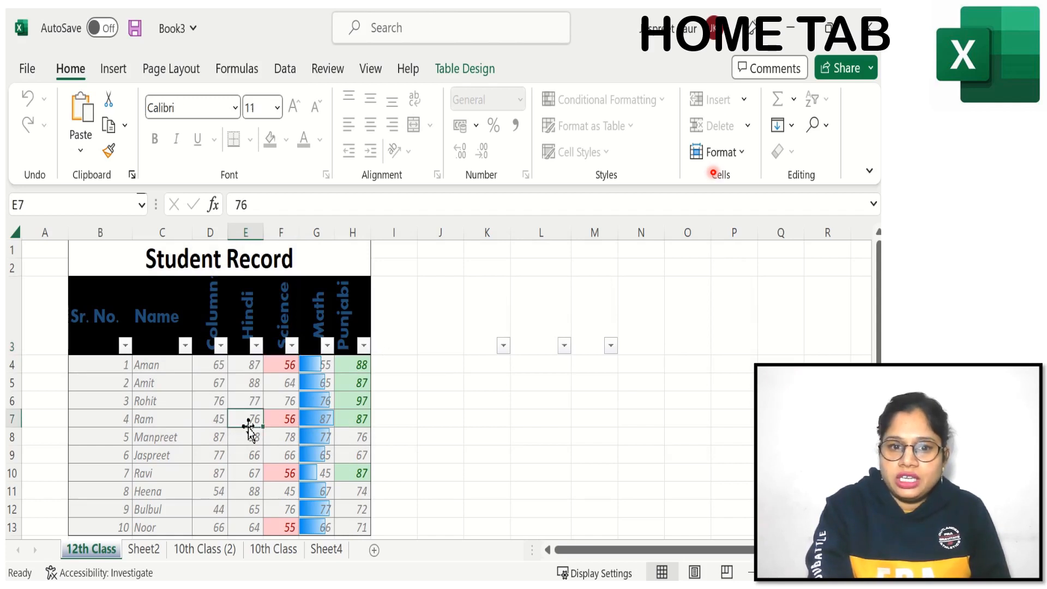
double_click(249, 424)
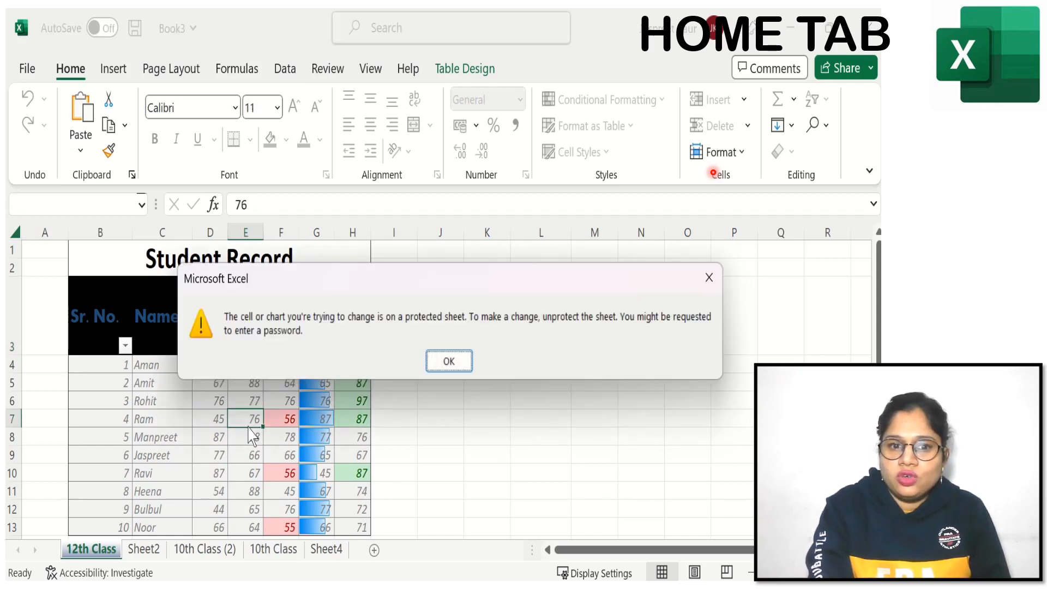
left_click(449, 362)
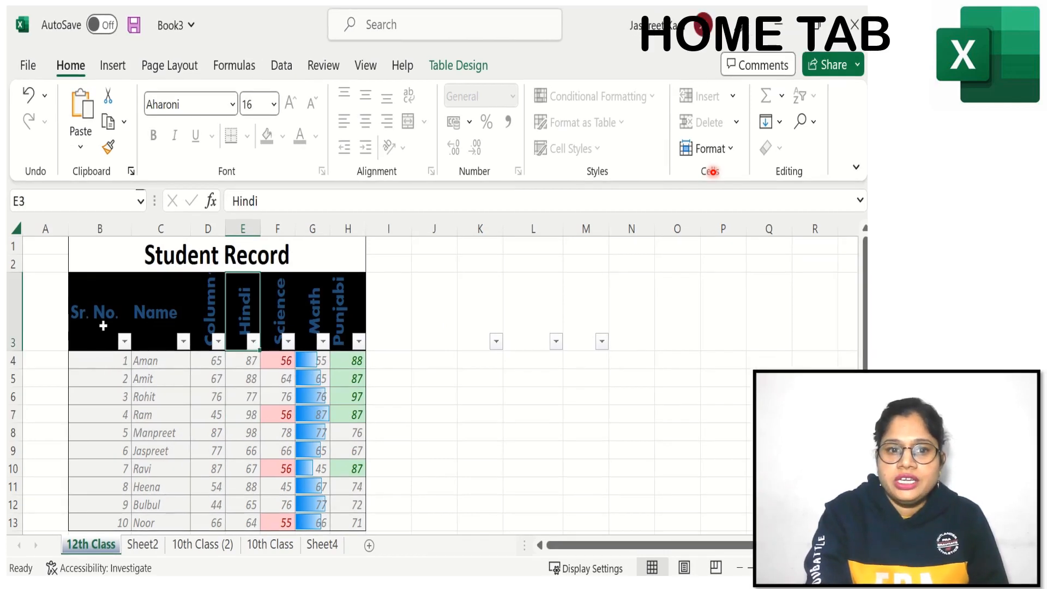
Step: Select the table body B4:H13, test entering 78878 in cell B4, and erase the entry
left_click_drag(98, 362, 341, 519)
type("78")
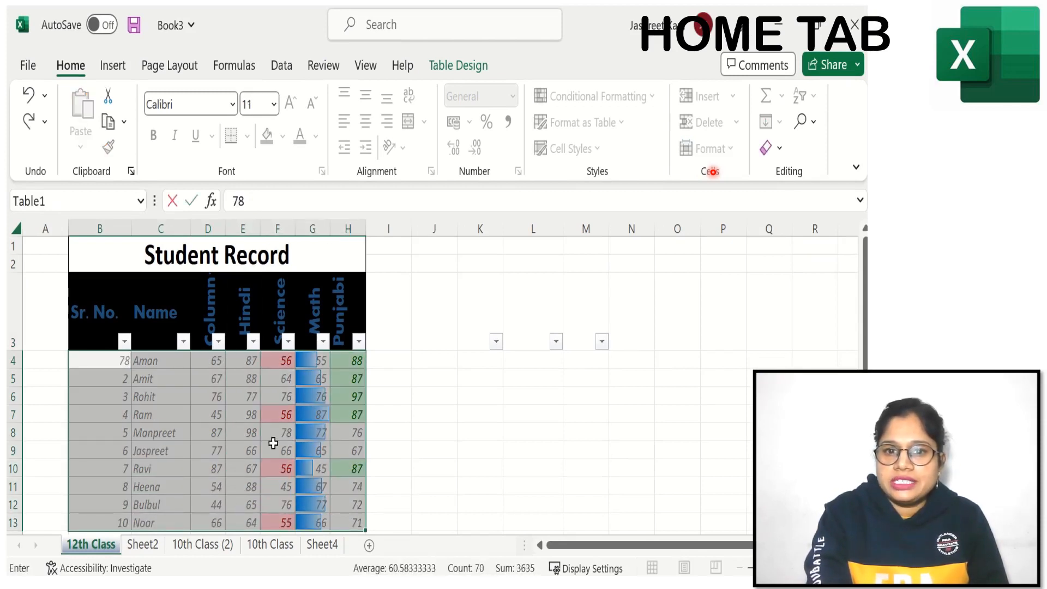
type("878")
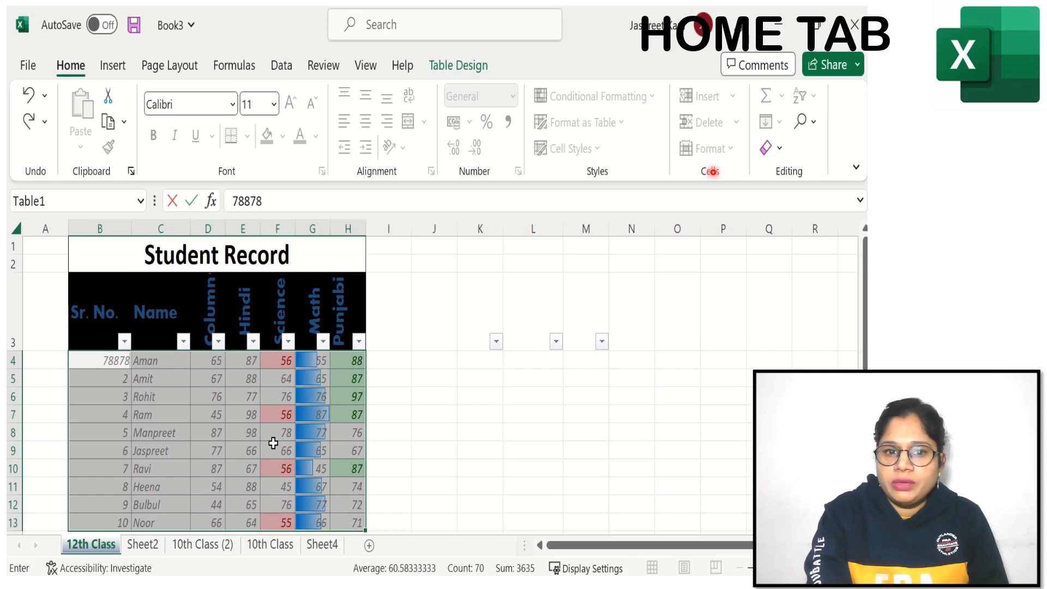
key("BackSpace")
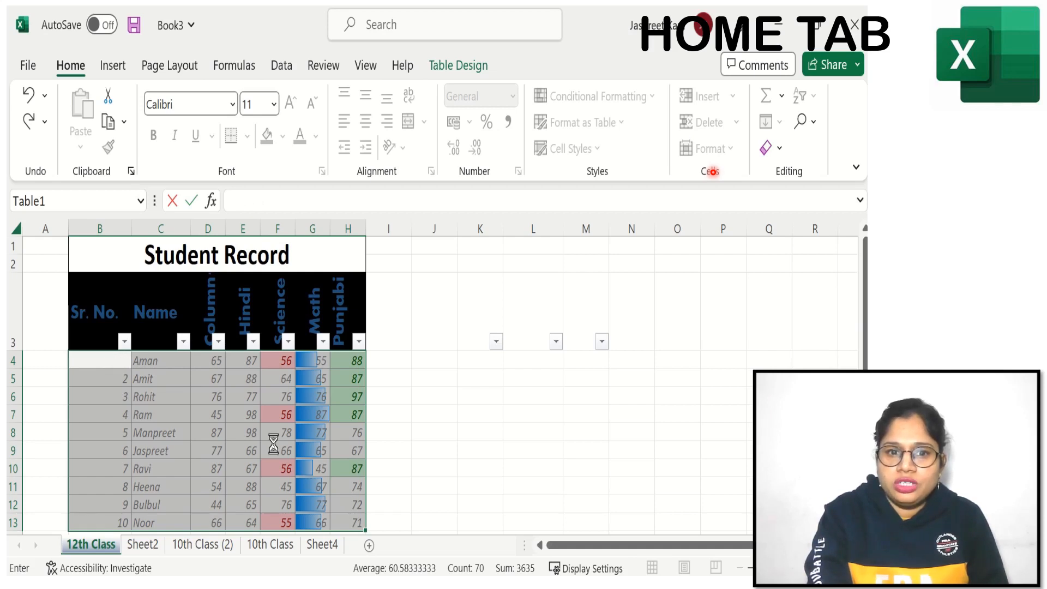
Step: Test editing the Science mark in cell F9 with 87, then replace it with 76
left_click(273, 443)
type("87")
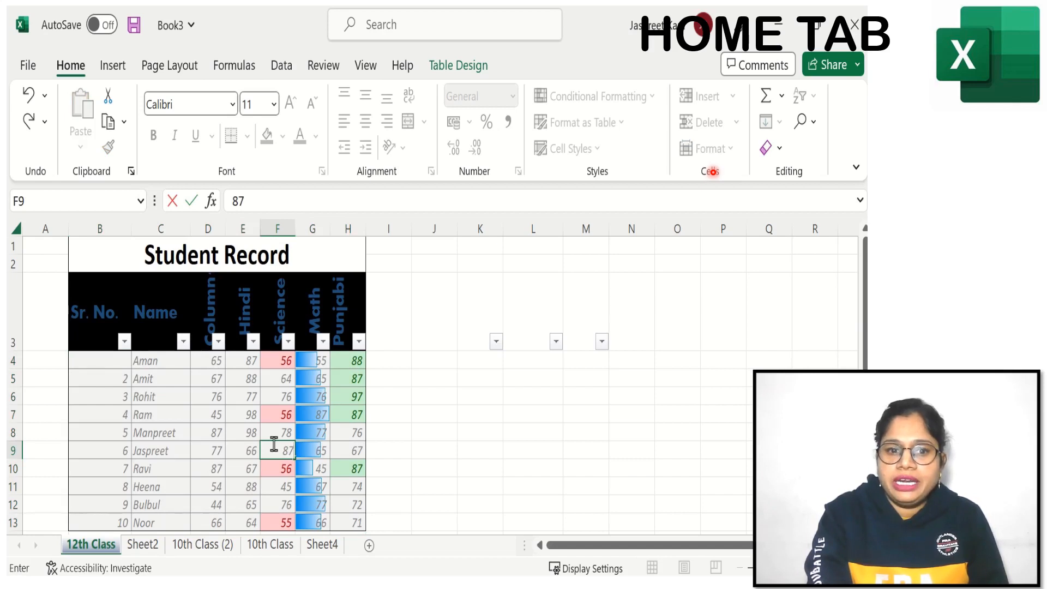
key("BackSpace")
key("BackSpace")
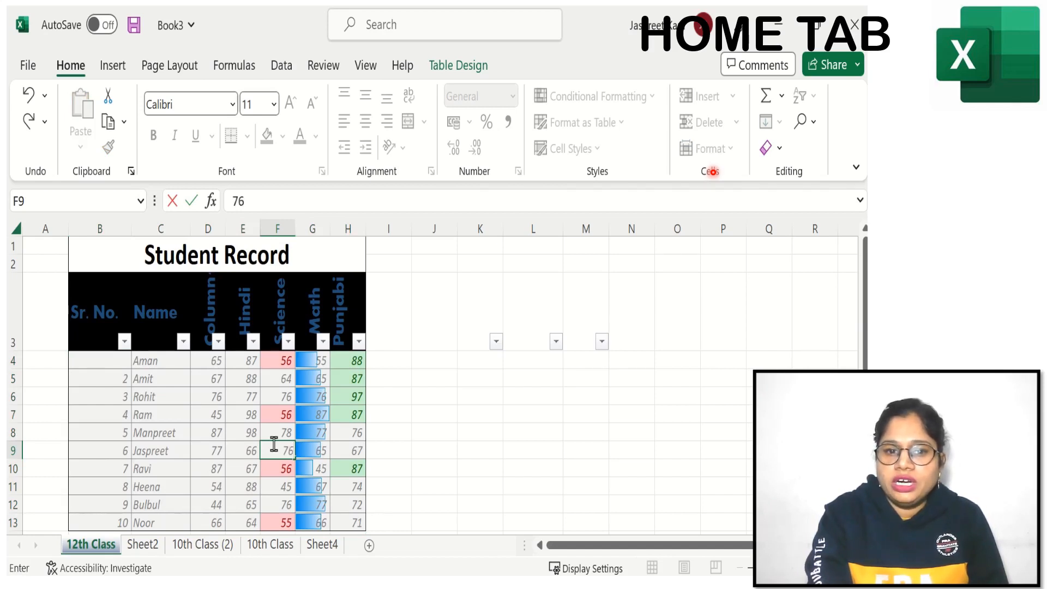
key("ctrl+Return")
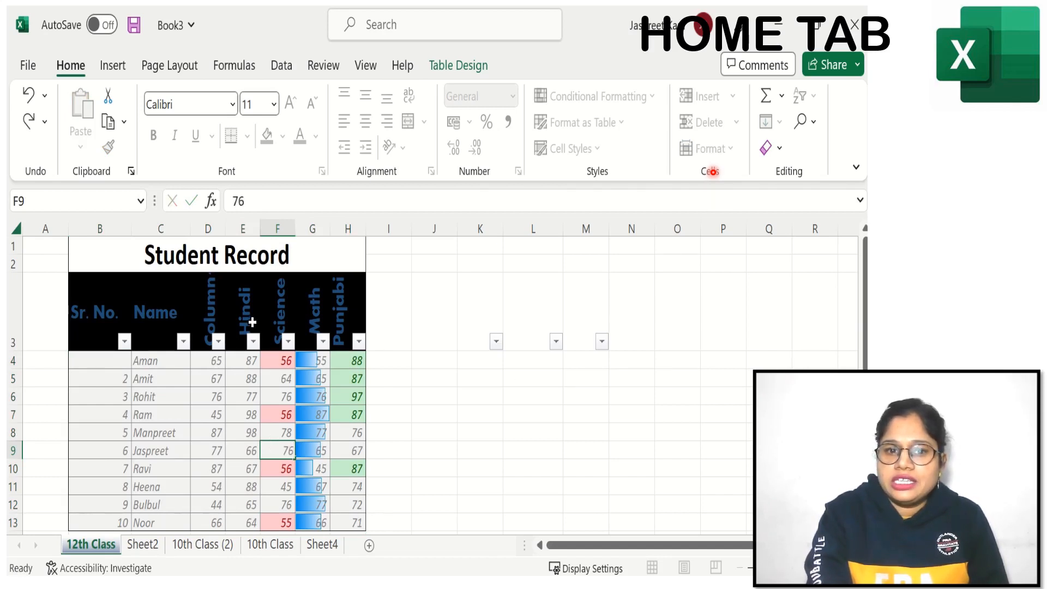
Step: Select the table header row B3:H3 and unprotect the 12th Class sheet
left_click(253, 322)
left_click_drag(86, 321, 342, 318)
left_click(708, 148)
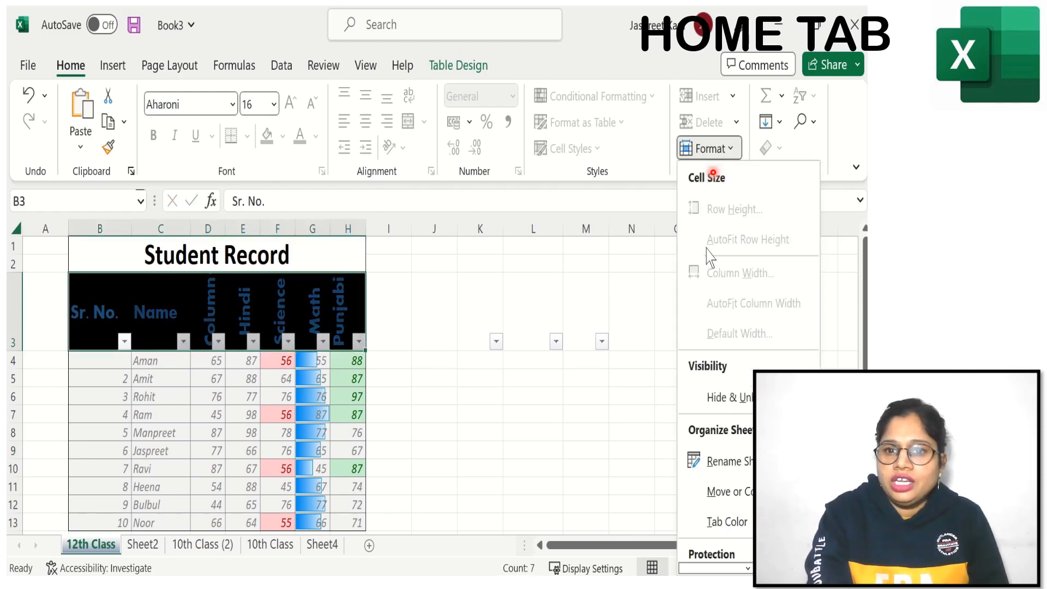
mouse_move(713, 522)
mouse_move(706, 568)
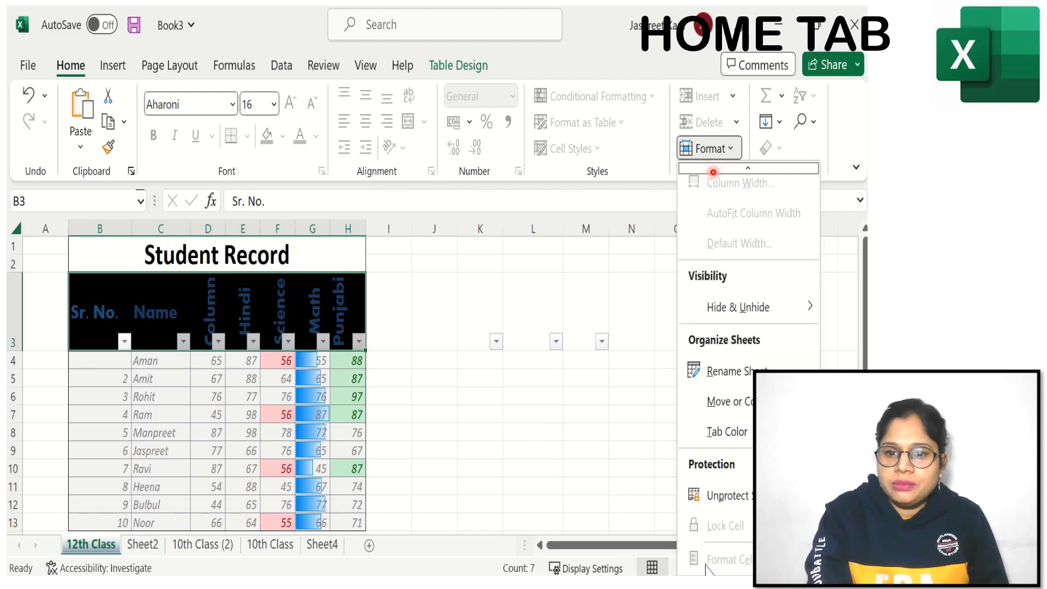
left_click(735, 498)
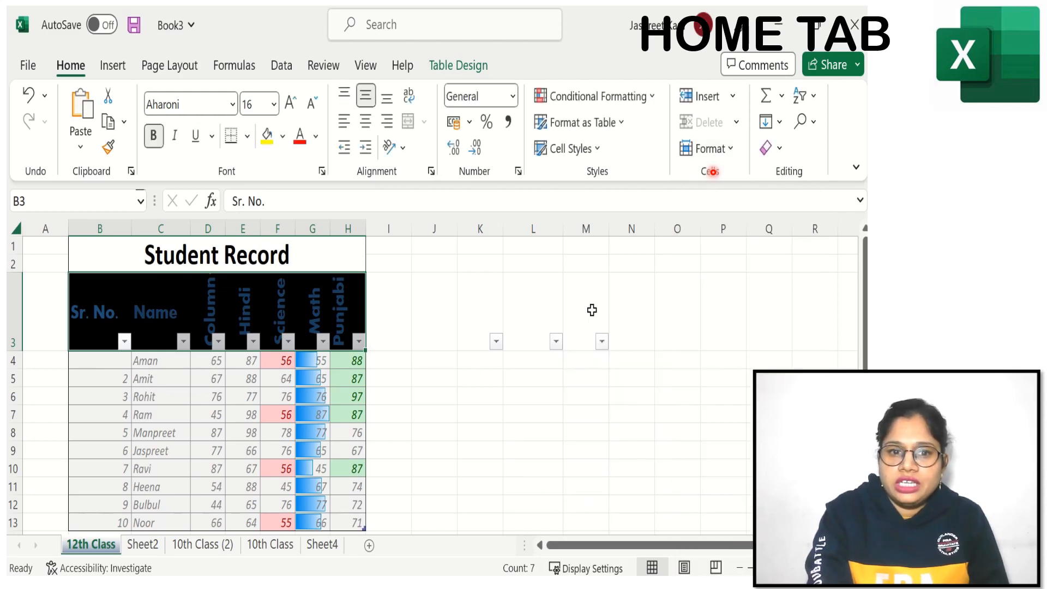
Step: Review the Protection settings of header row B3:H3 in Format Cells and accept them with Locked enabled
left_click(725, 151)
mouse_move(728, 567)
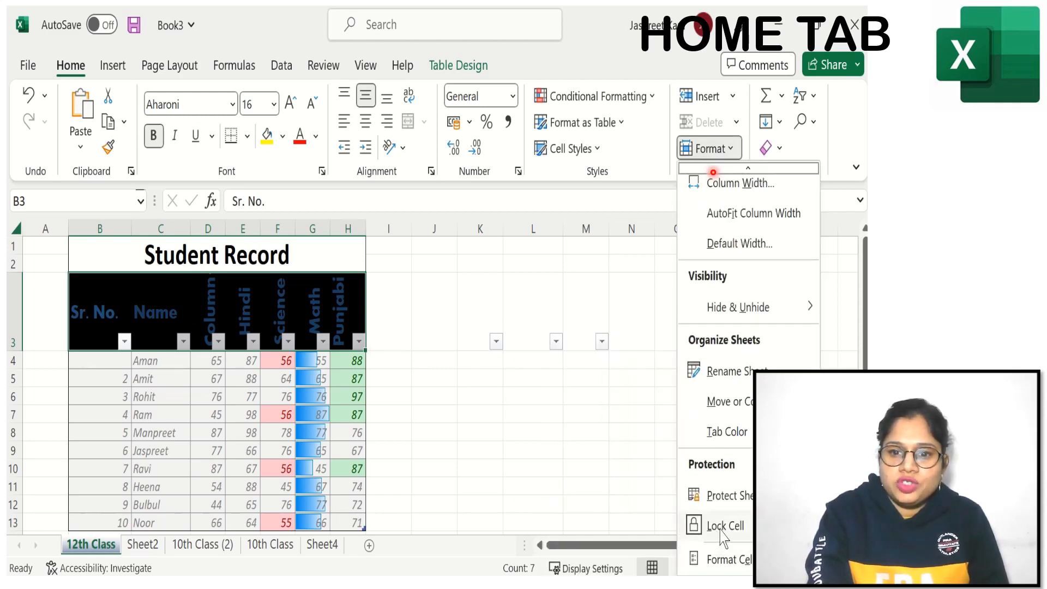
left_click(720, 562)
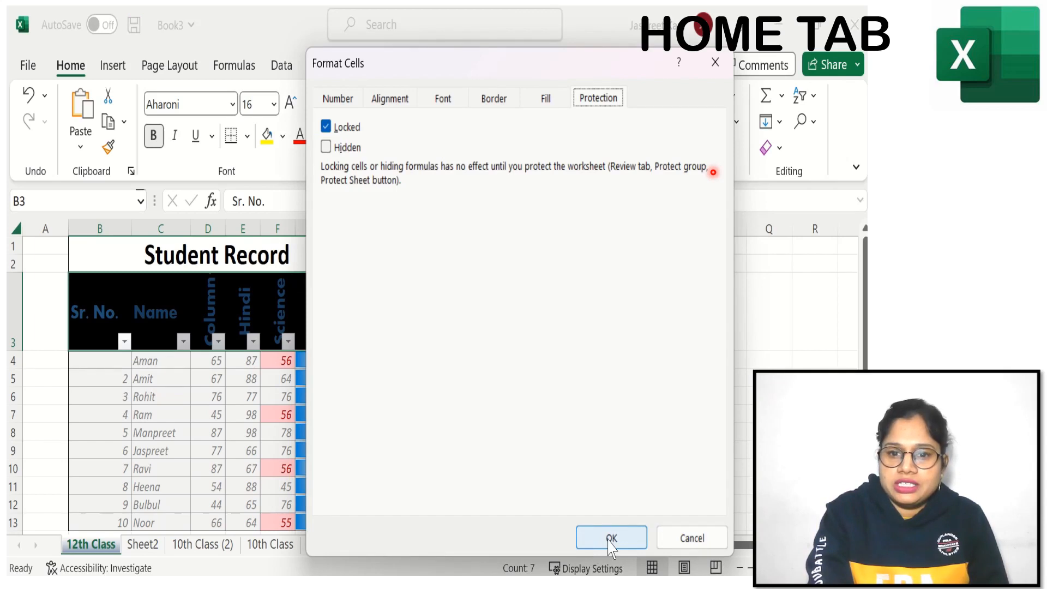
left_click(593, 544)
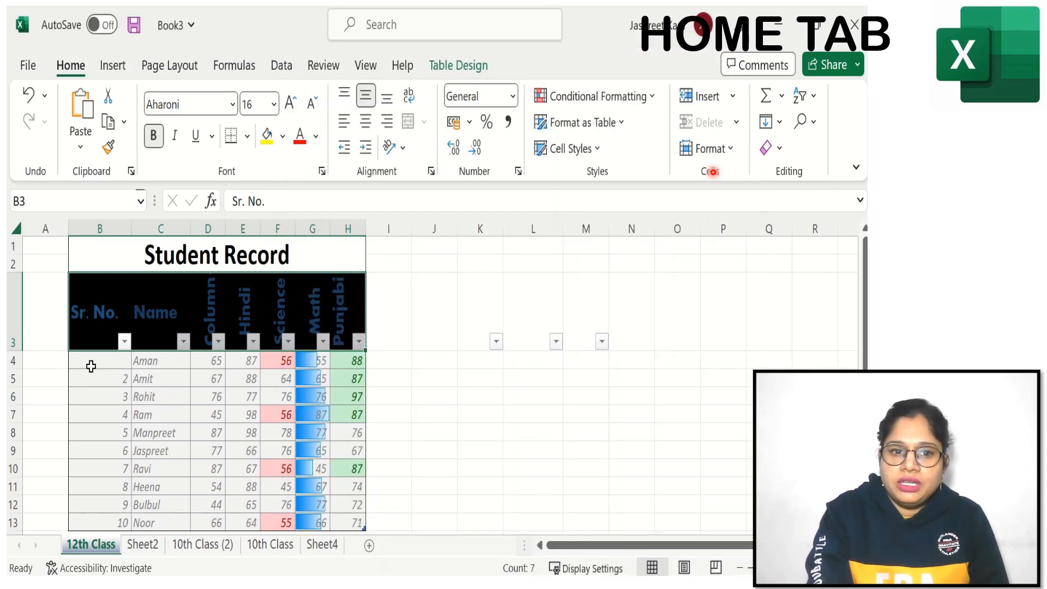
Step: Review the Protection settings of the table body B4:H13 in Format Cells and accept them with Locked disabled
left_click_drag(91, 367, 341, 519)
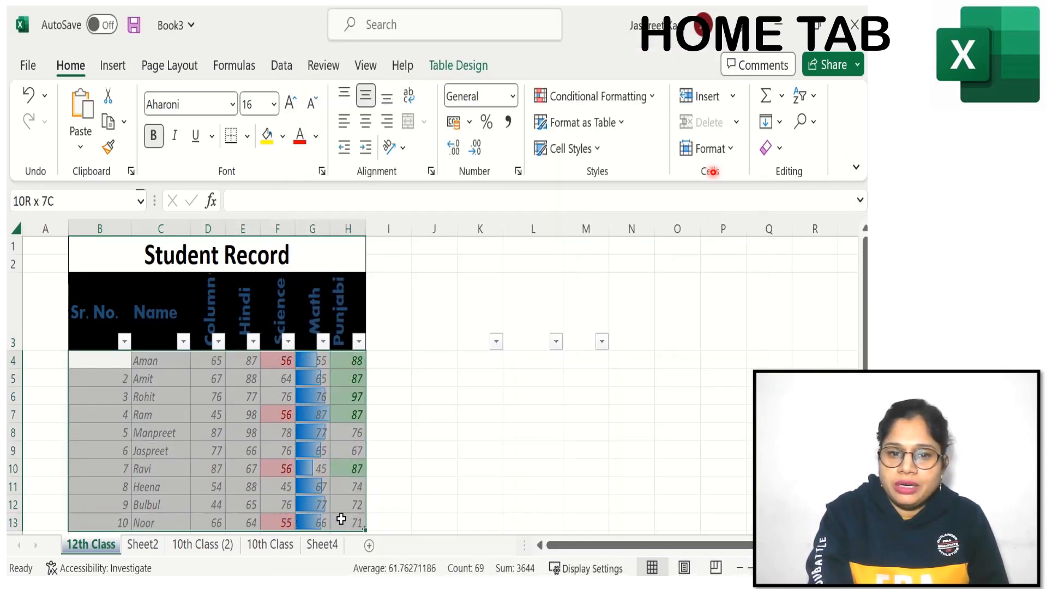
left_click(709, 148)
mouse_move(728, 567)
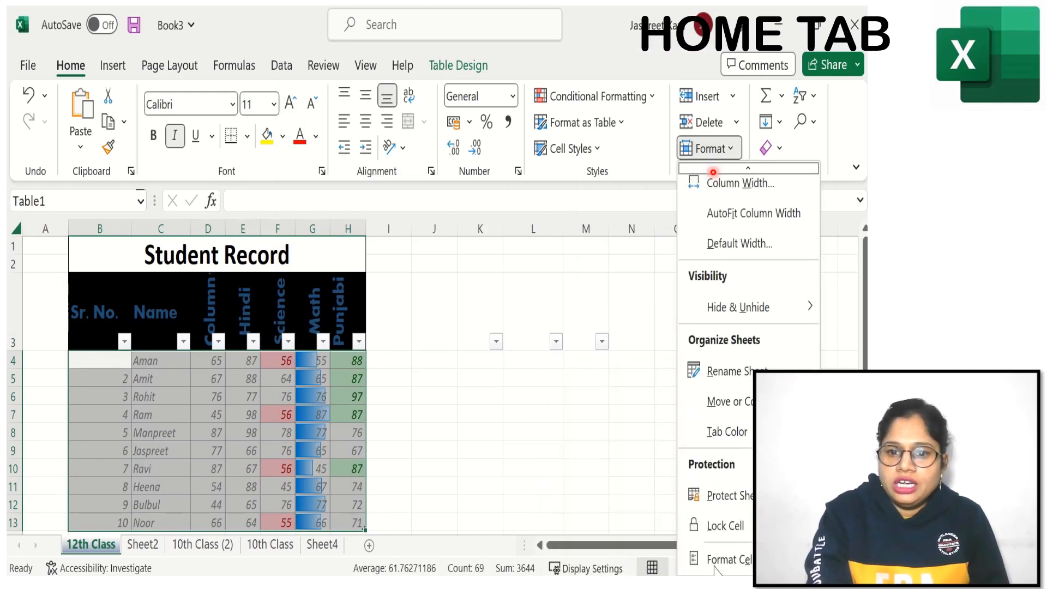
left_click(731, 559)
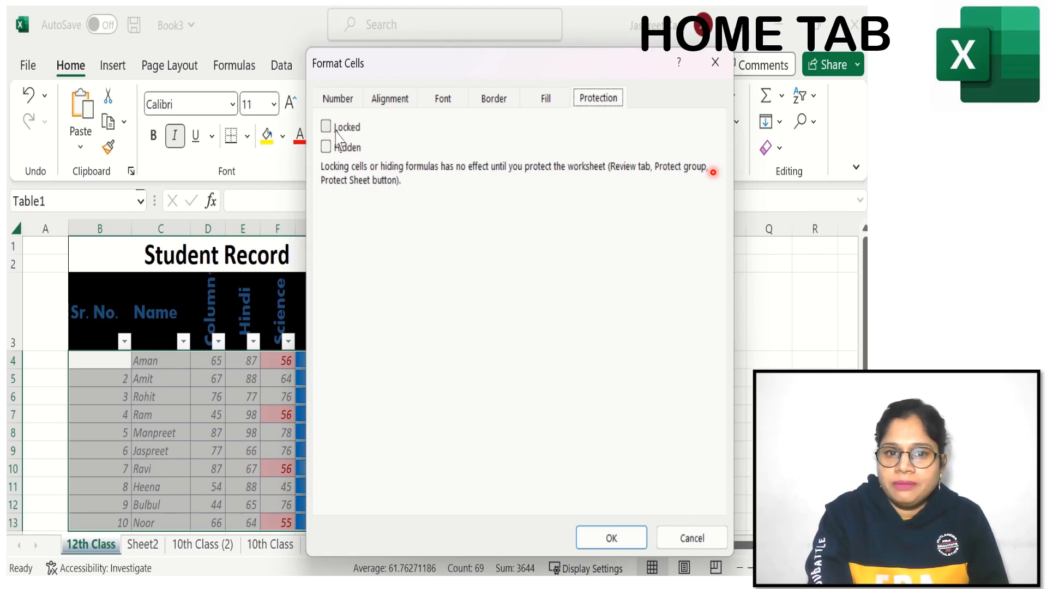
left_click(602, 540)
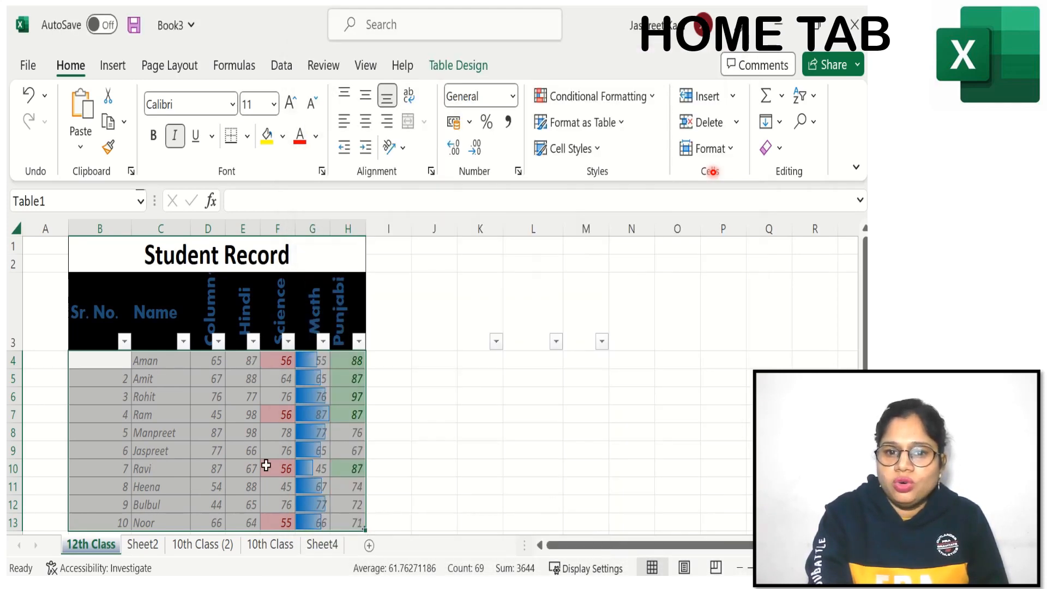
Step: Recheck the cell protection of the selected table body B4:H13 and accept it with both Locked and Hidden disabled
left_click(709, 148)
scroll(720, 469, "down", 3)
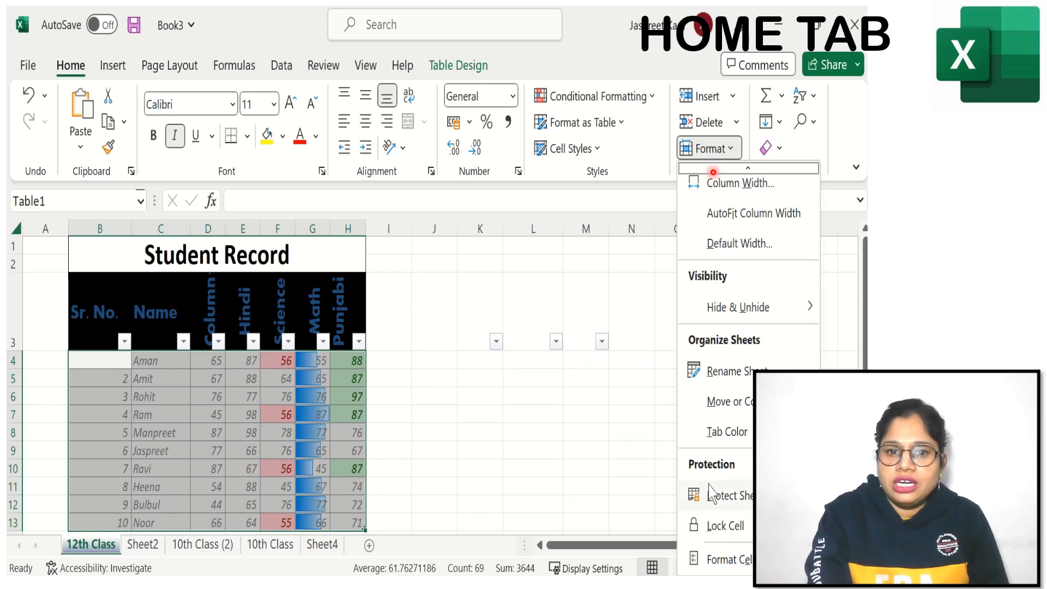
left_click(715, 557)
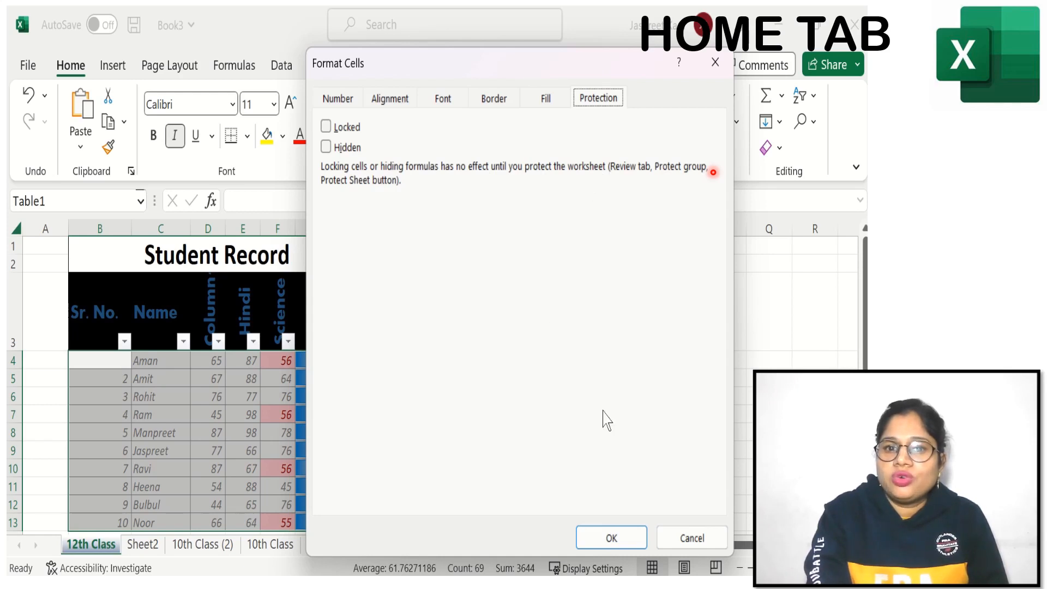
left_click(603, 538)
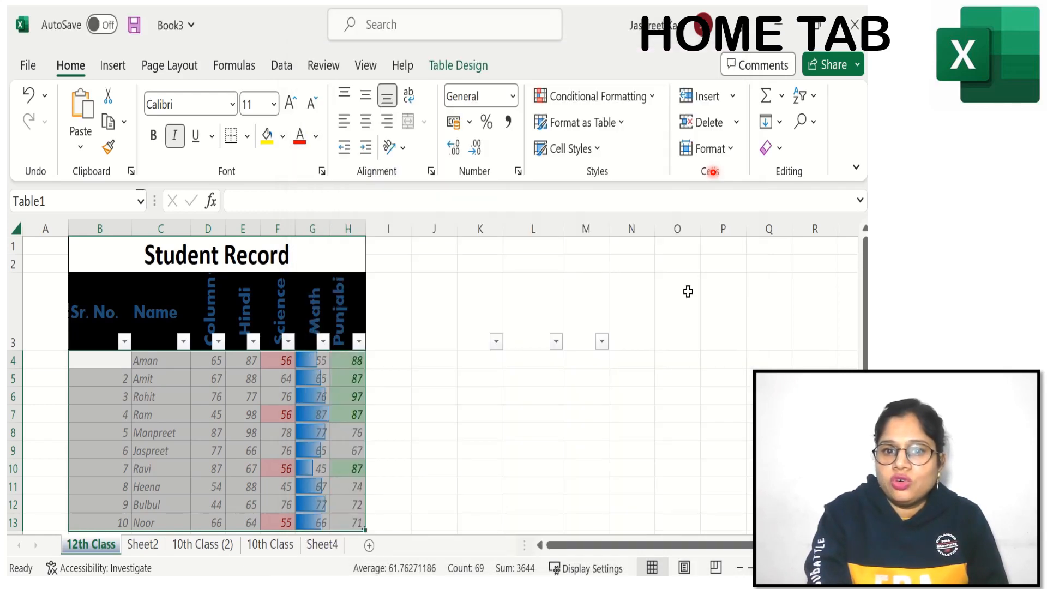
Step: Protect the 12th Class sheet without a password, allowing only the selection of locked and unlocked cells
left_click(709, 148)
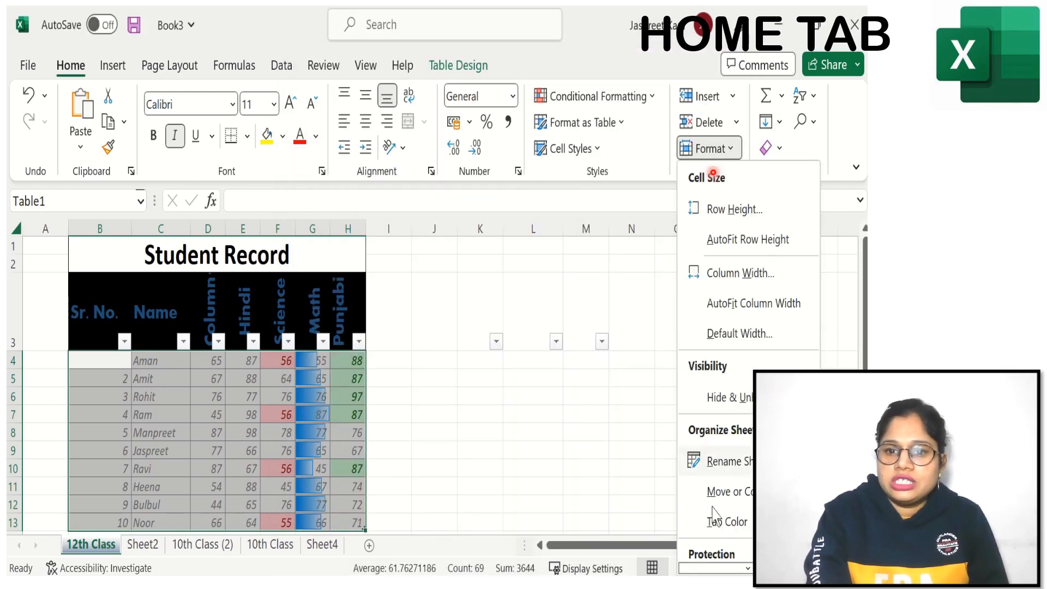
mouse_move(725, 522)
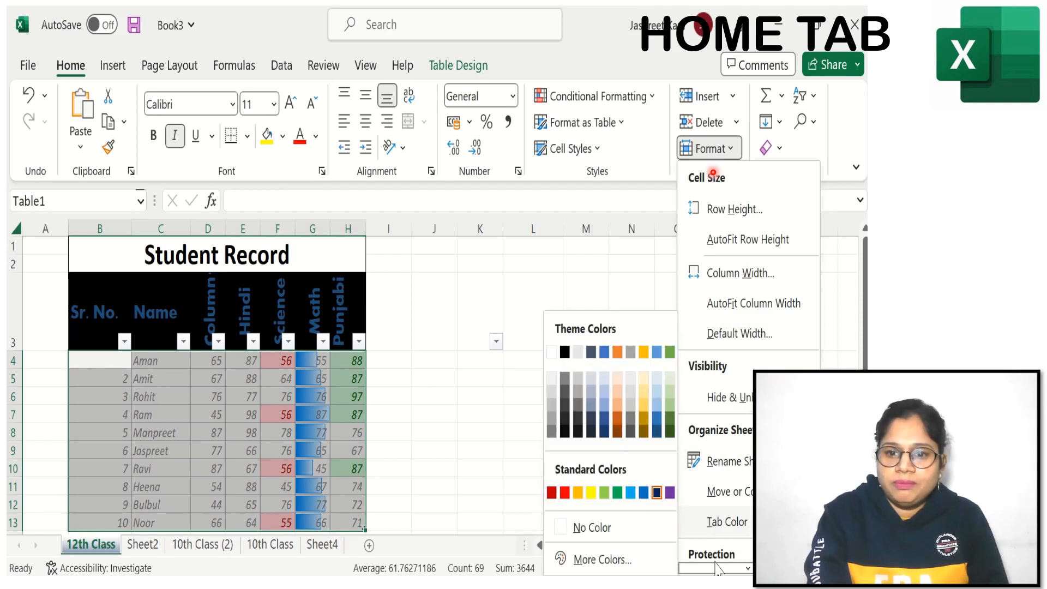
mouse_move(717, 567)
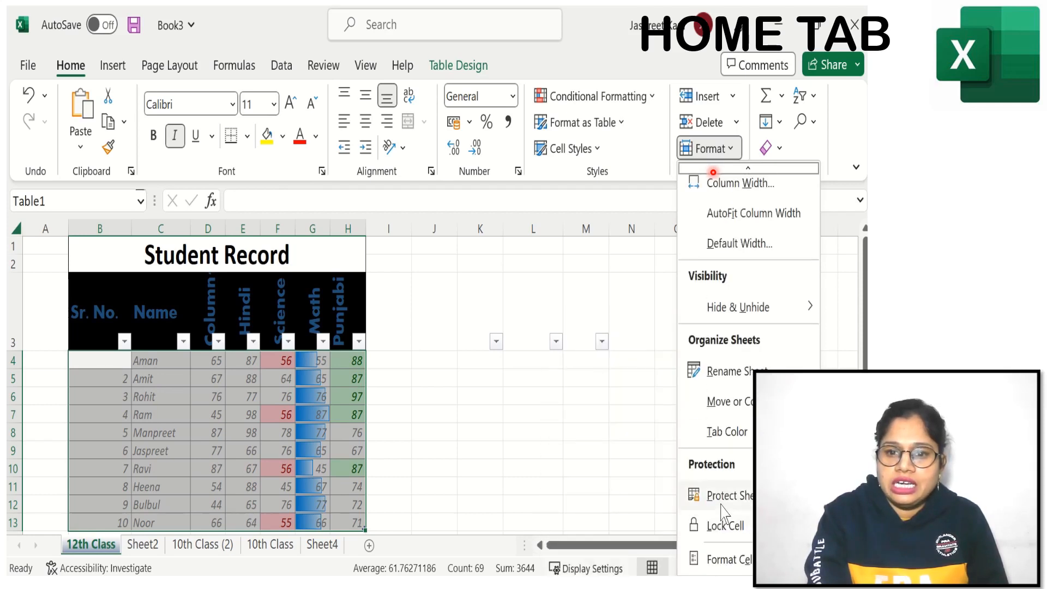
left_click(722, 506)
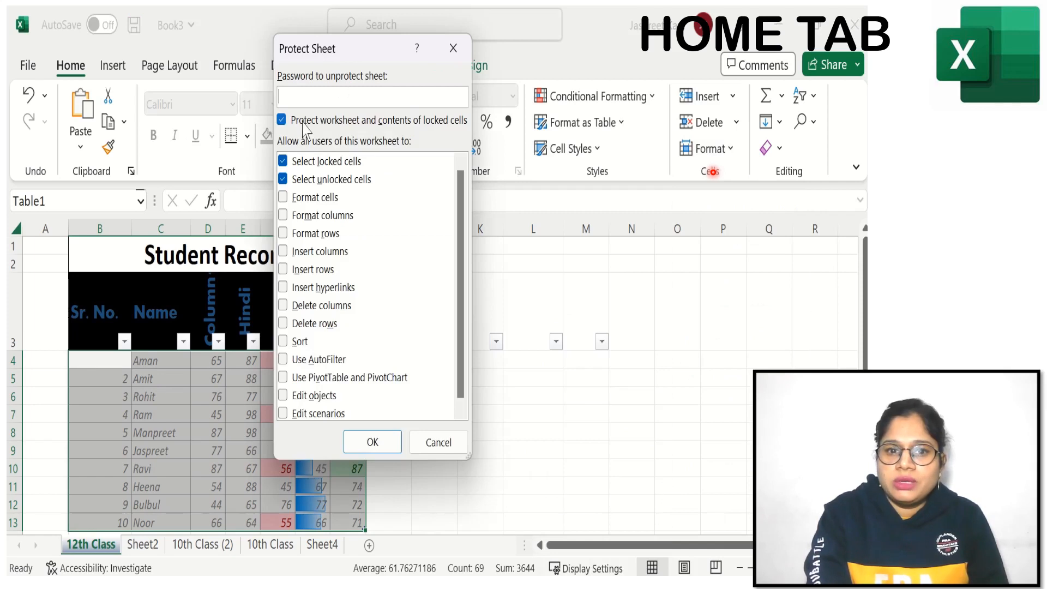
left_click(361, 443)
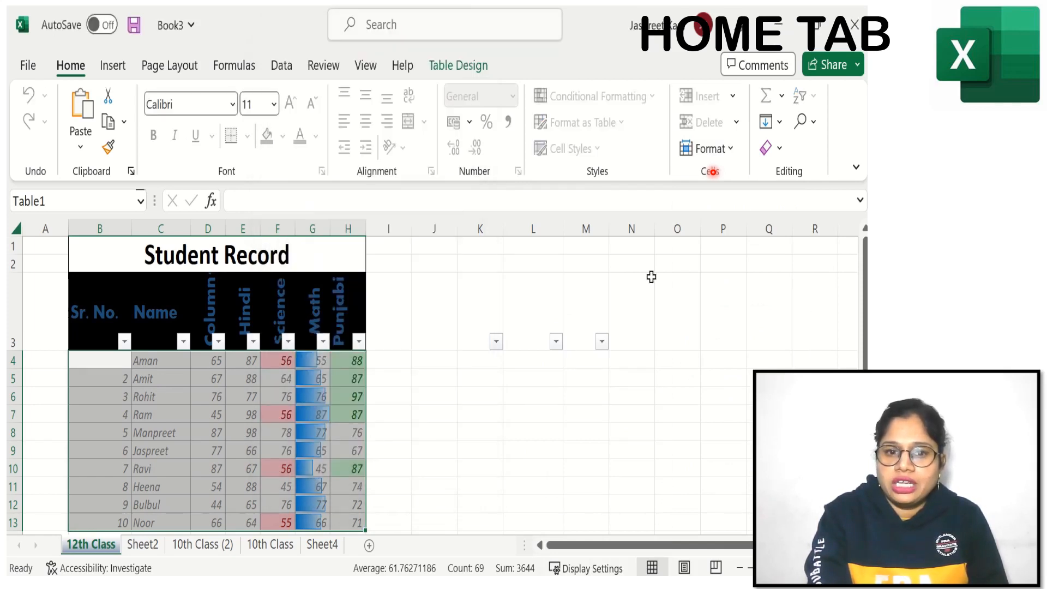
left_click(709, 148)
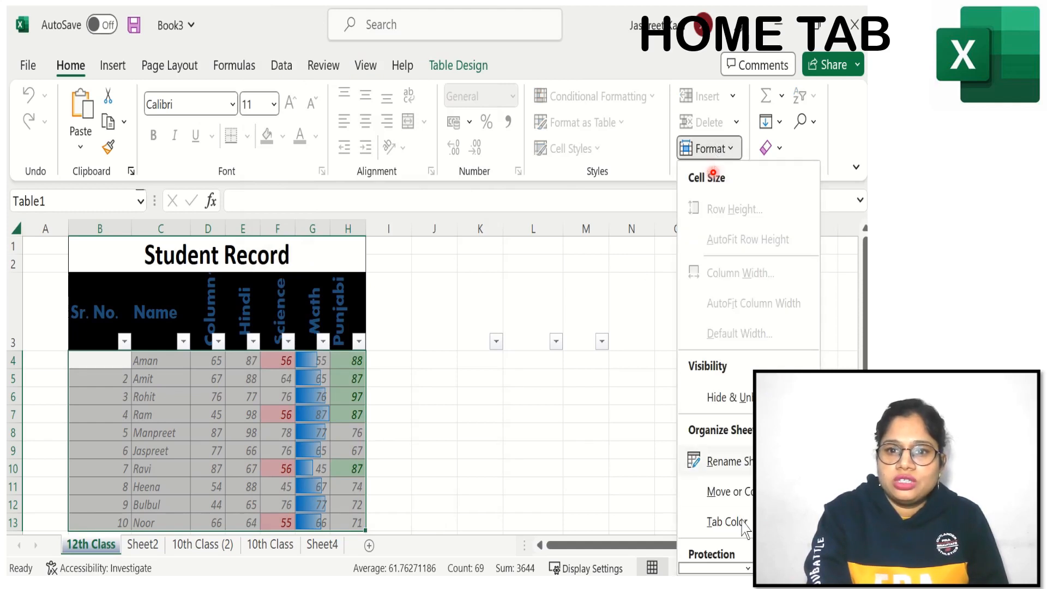
mouse_move(745, 528)
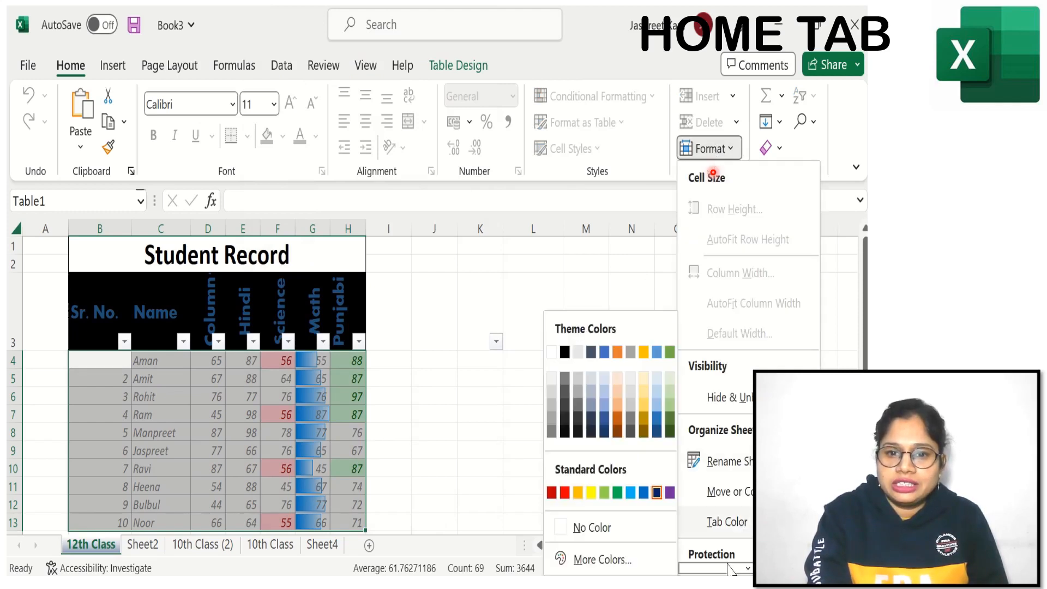
mouse_move(731, 568)
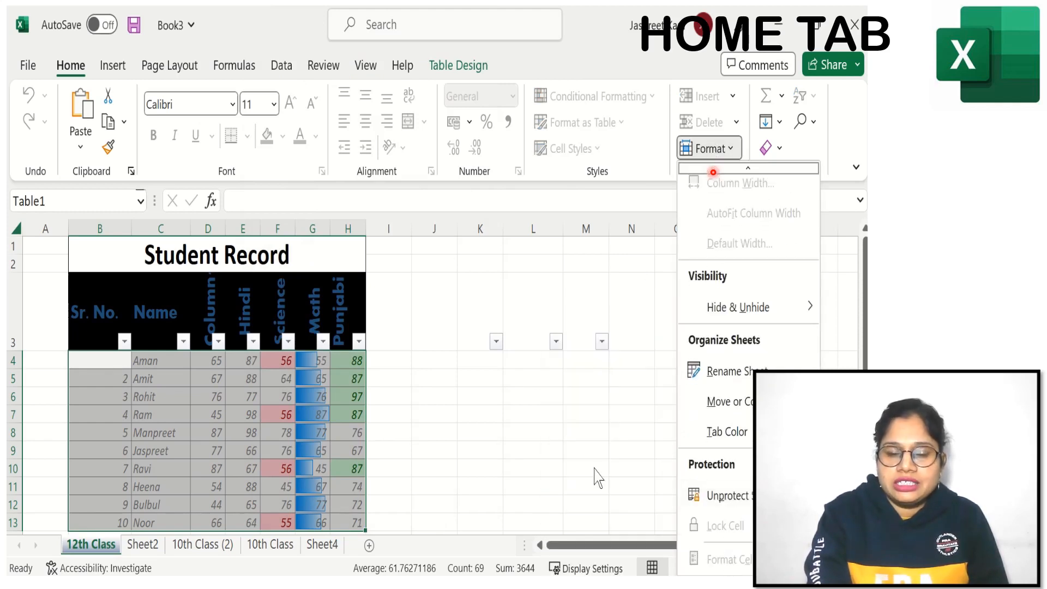
left_click(494, 432)
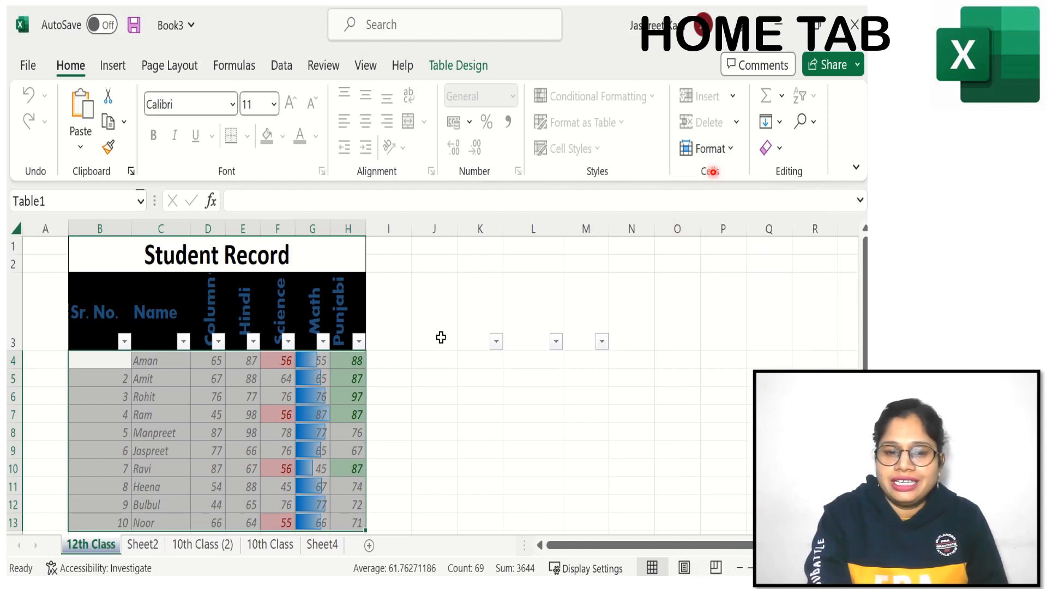
Step: Try to edit the locked Math header in cell G3 of the protected sheet
left_click(315, 314)
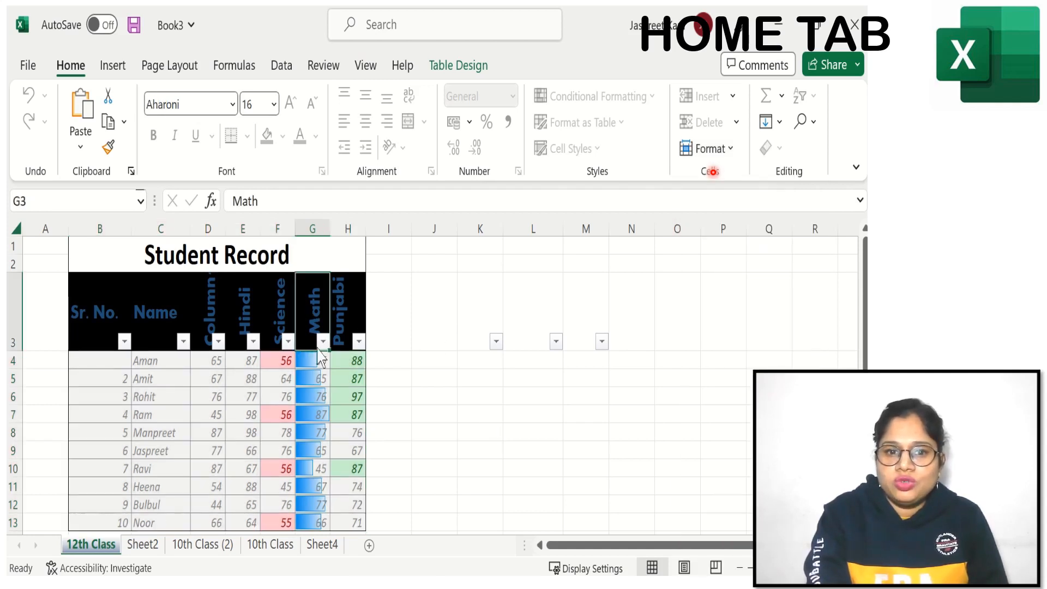
double_click(312, 327)
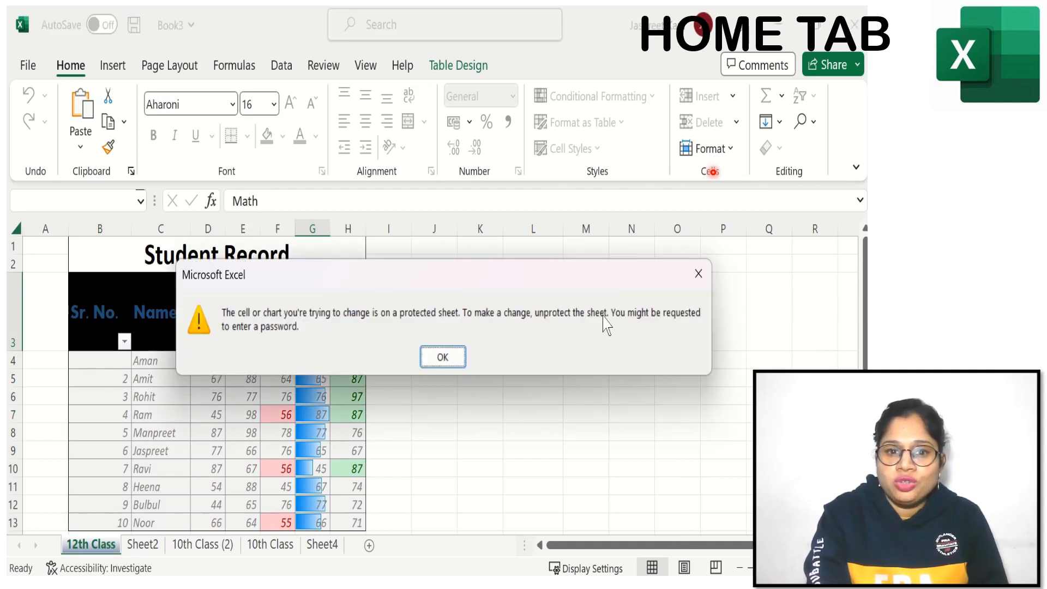
left_click(443, 358)
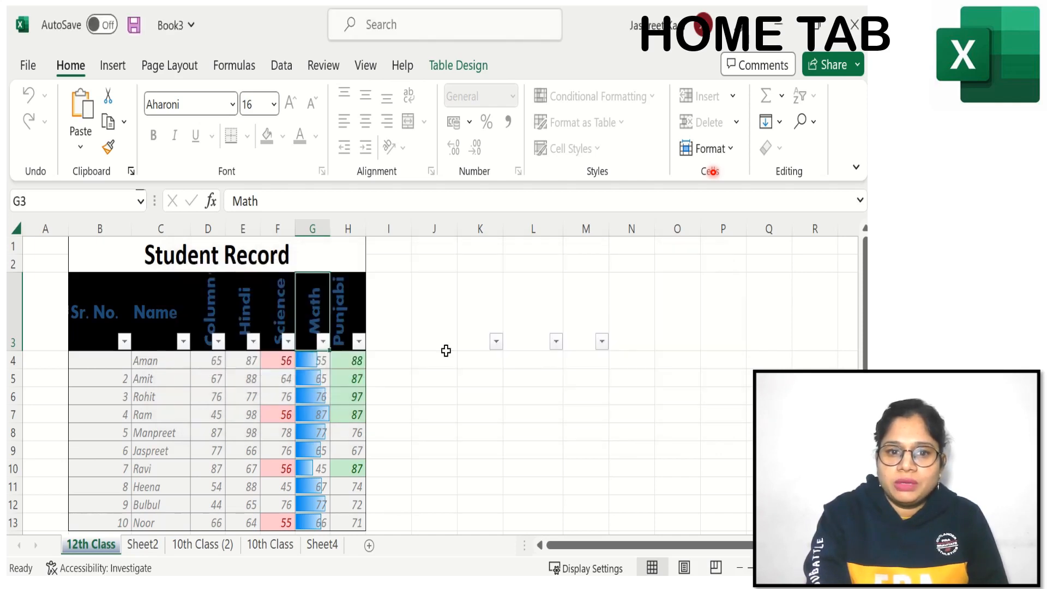
Step: Replace the student name in cell C8 of the table body with a different first name
left_click(162, 433)
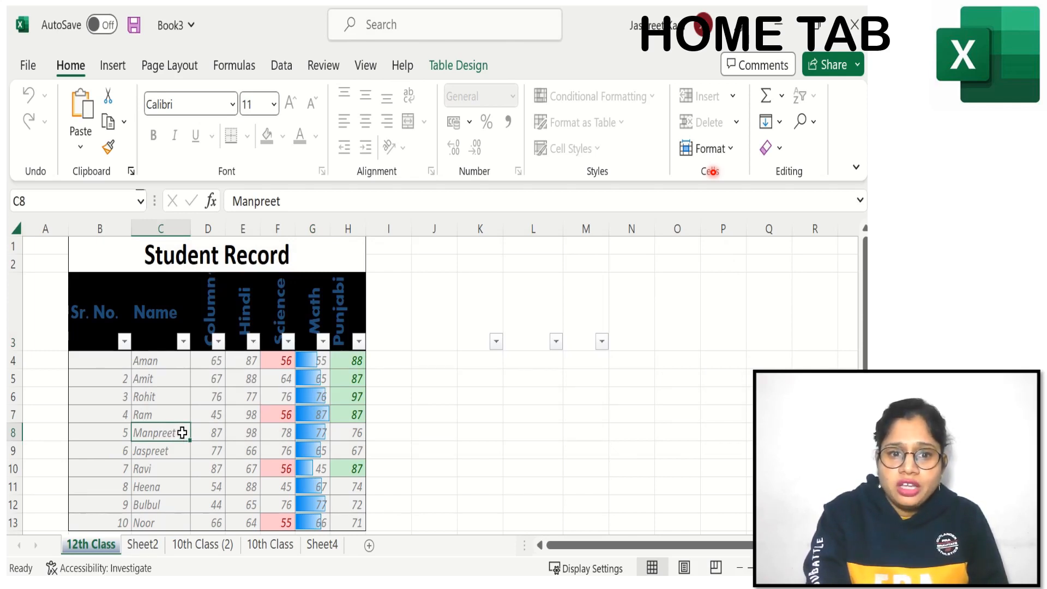
type("Gagan")
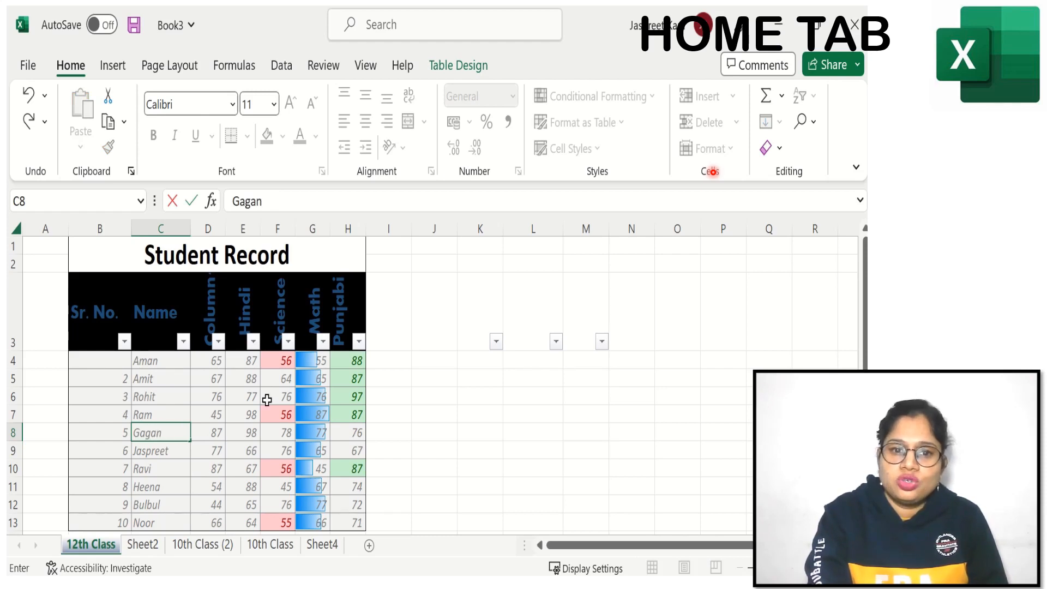
left_click(477, 428)
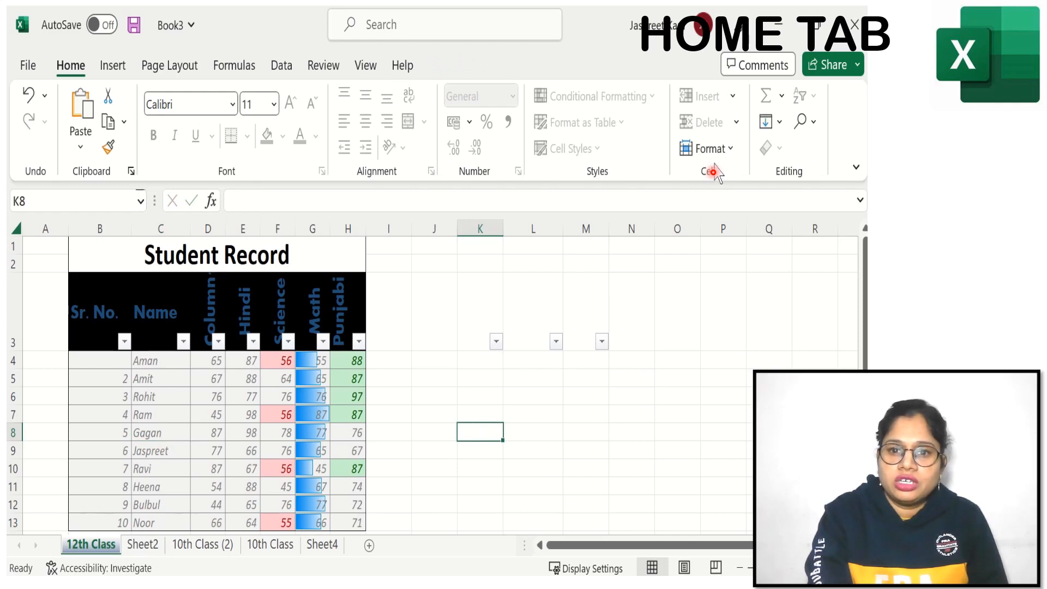
Step: Unprotect the 12th Class sheet
left_click(711, 149)
mouse_move(726, 522)
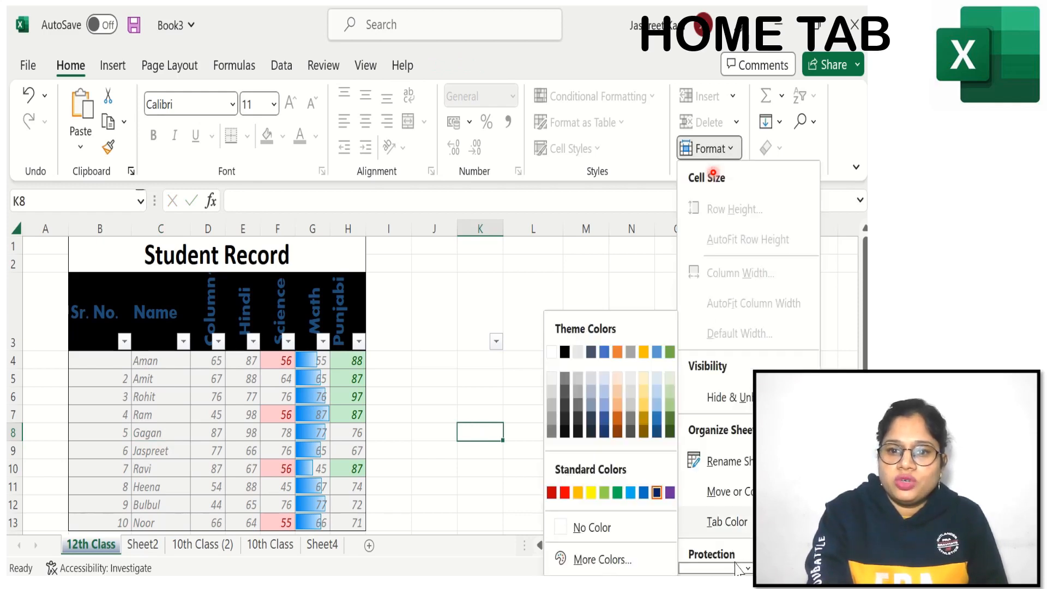
mouse_move(736, 568)
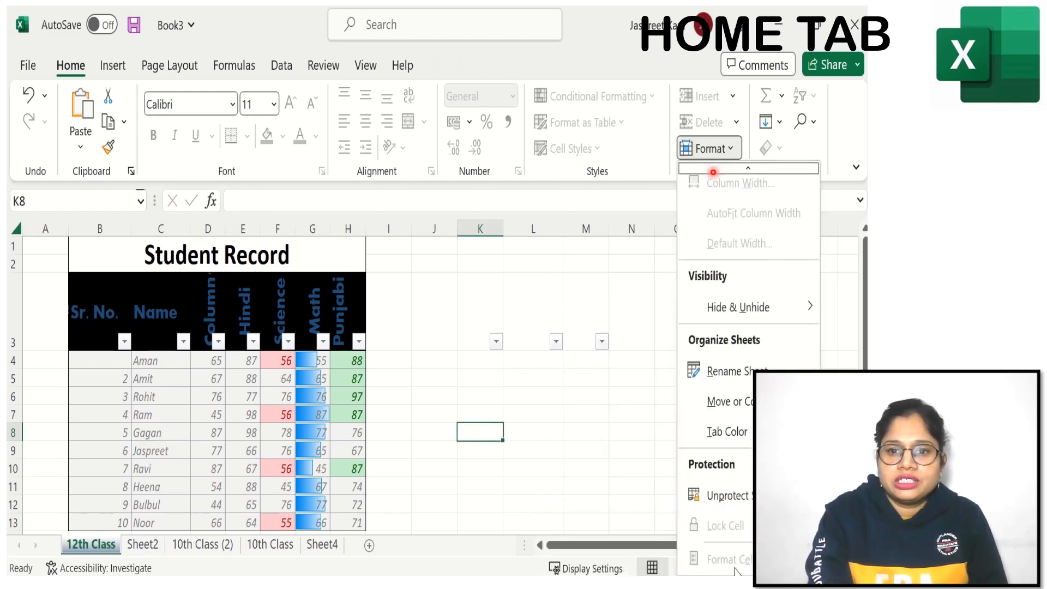
left_click(725, 495)
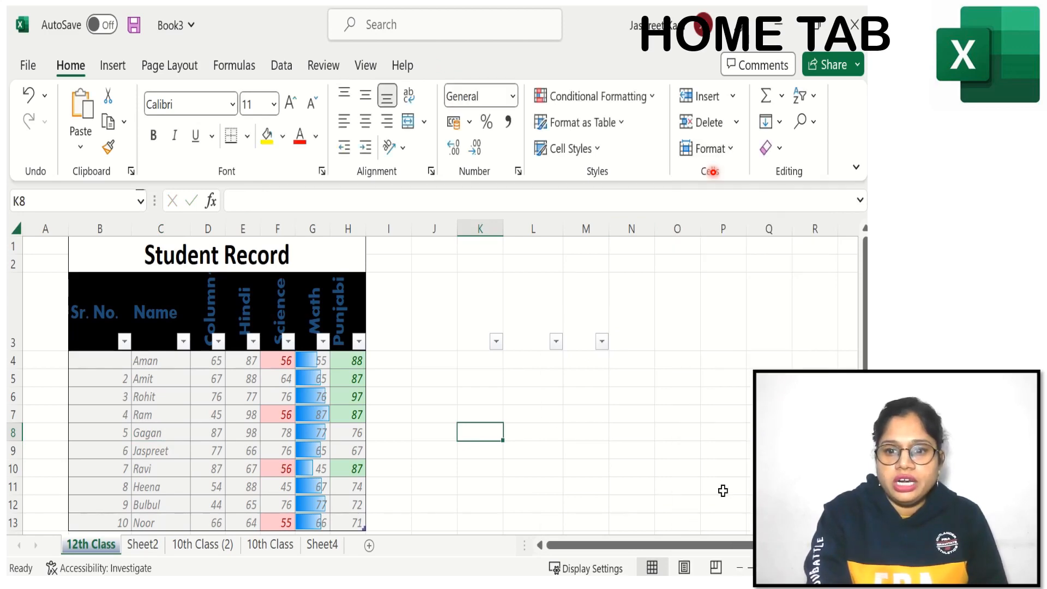
left_click(709, 149)
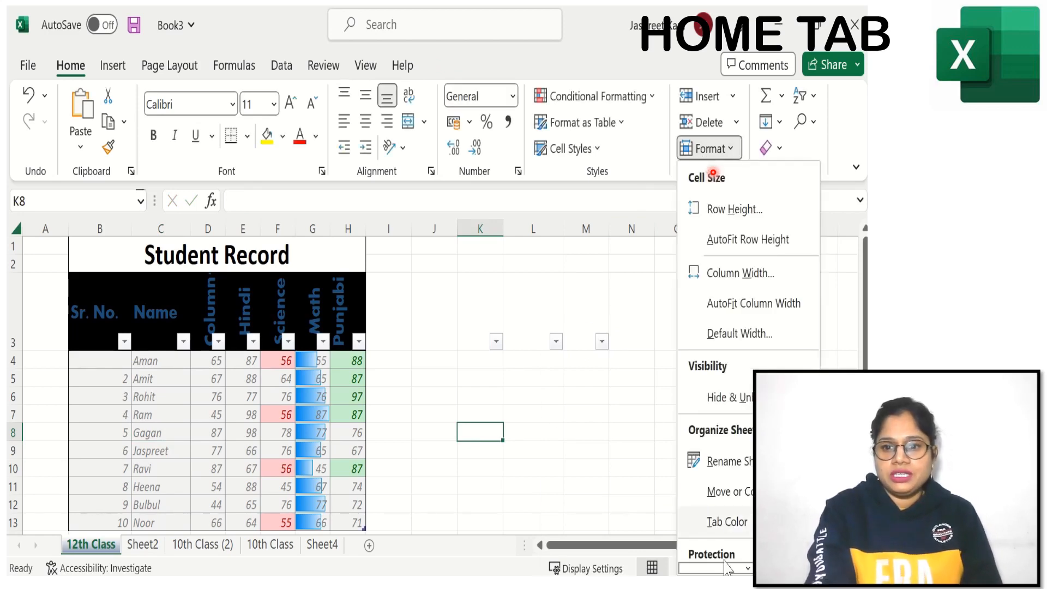
mouse_move(727, 521)
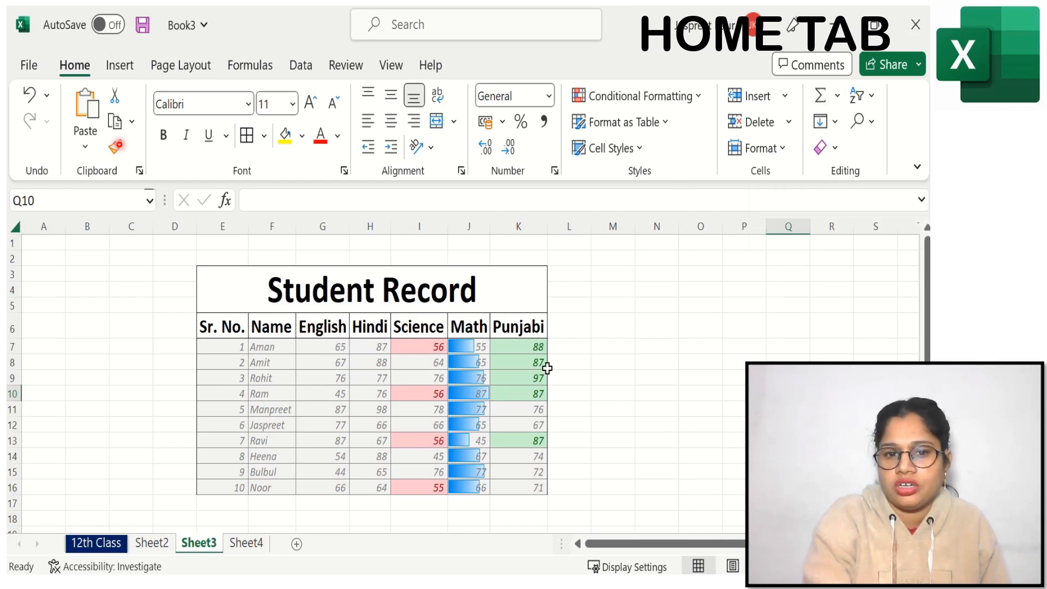
Step: Total the Math marks J7:J16 in cell J17 of Sheet3 with AutoSum, and check the formula against the first and last marks
left_click(466, 504)
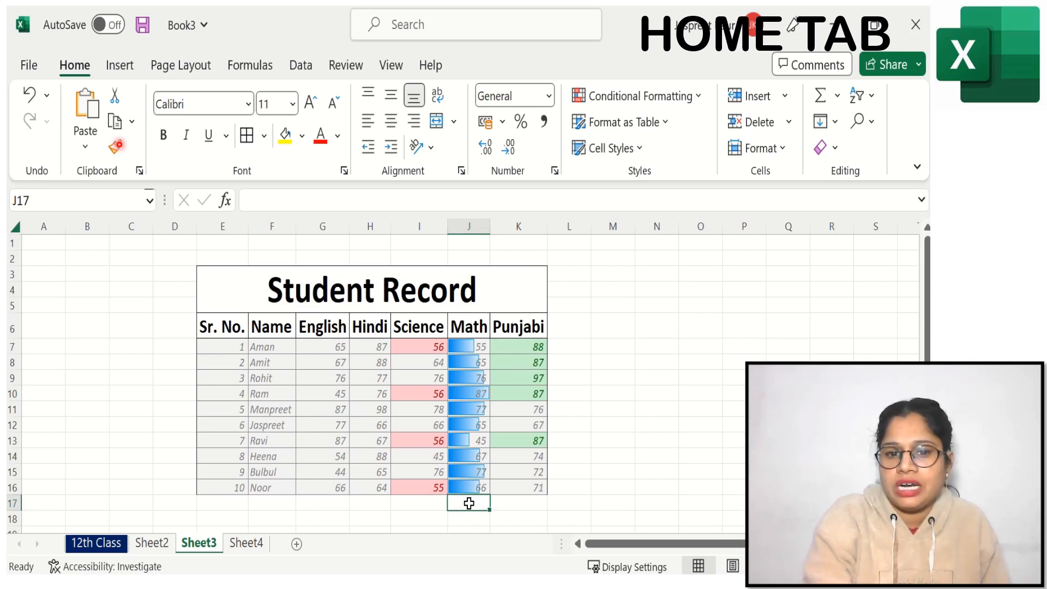
left_click(821, 98)
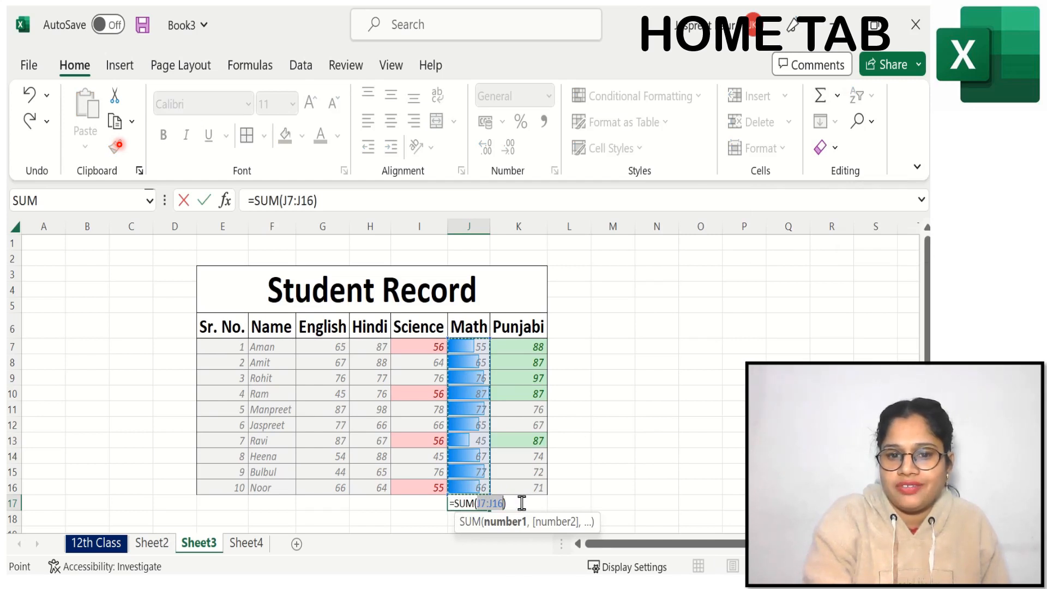
key("Return")
left_click(456, 504)
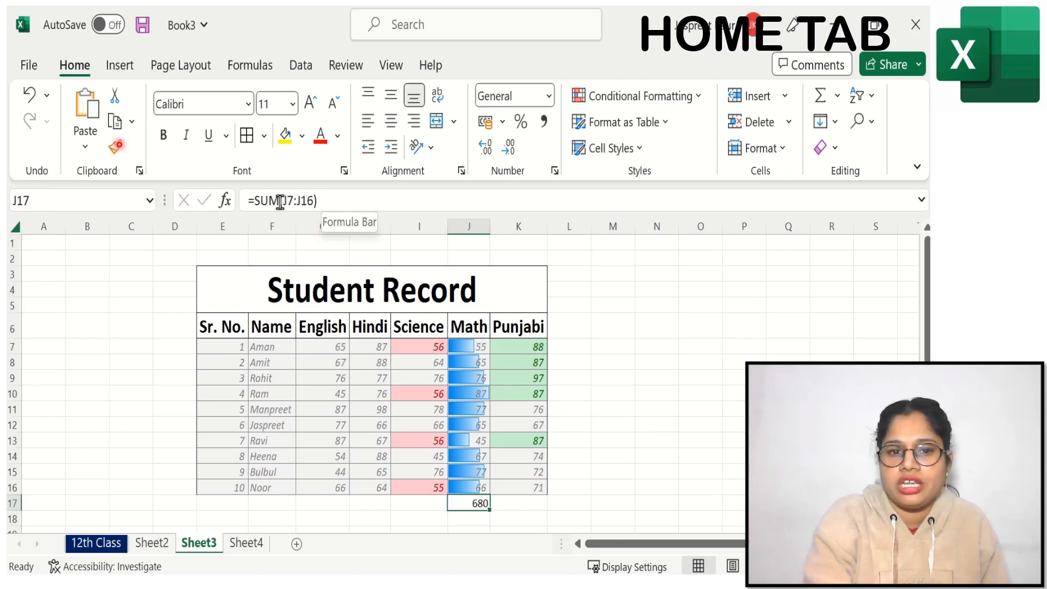
left_click(469, 346)
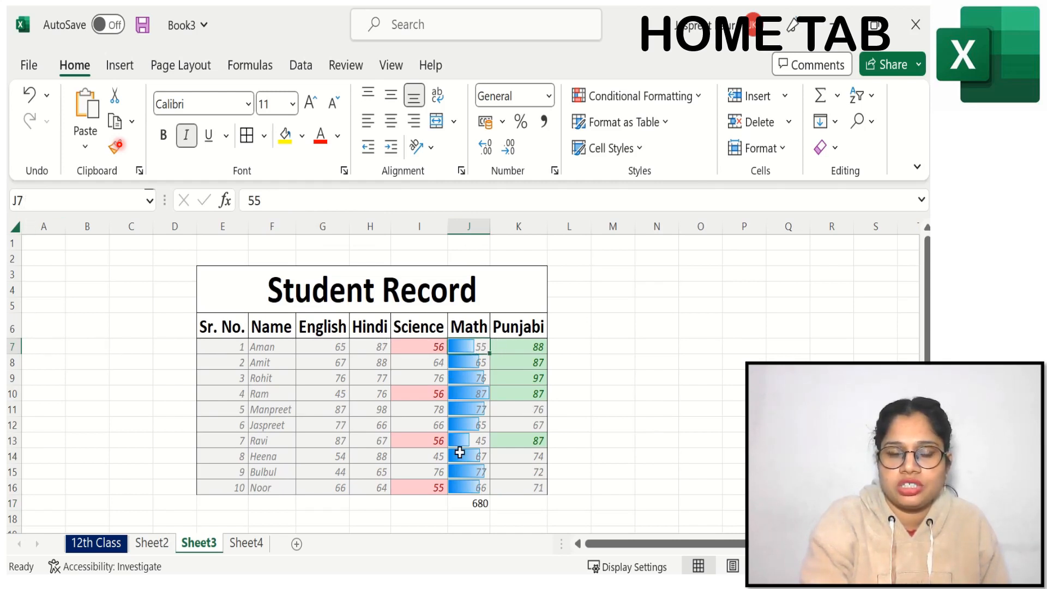
left_click(477, 487)
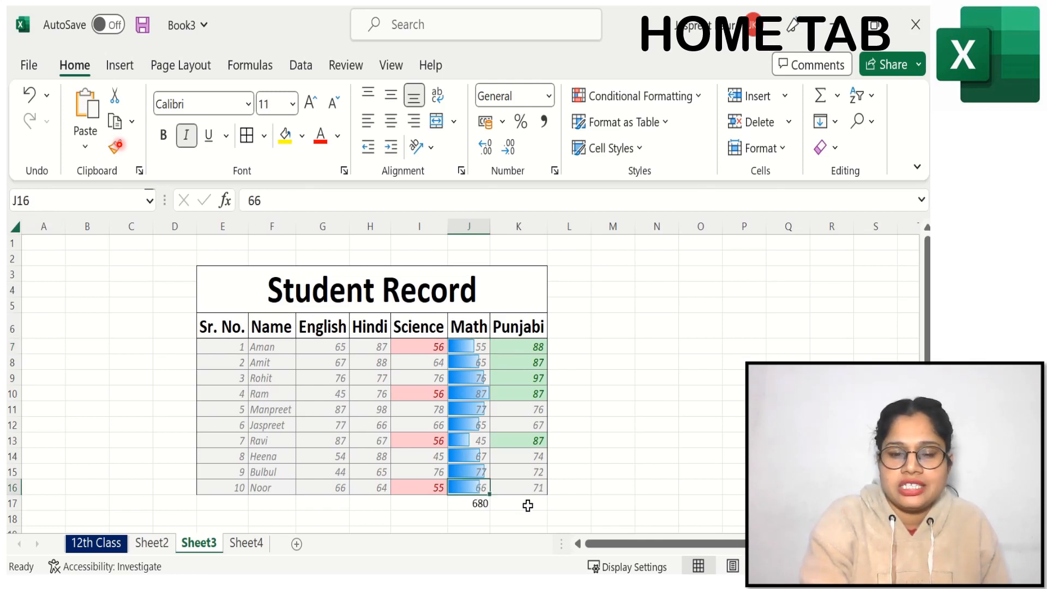
left_click(459, 502)
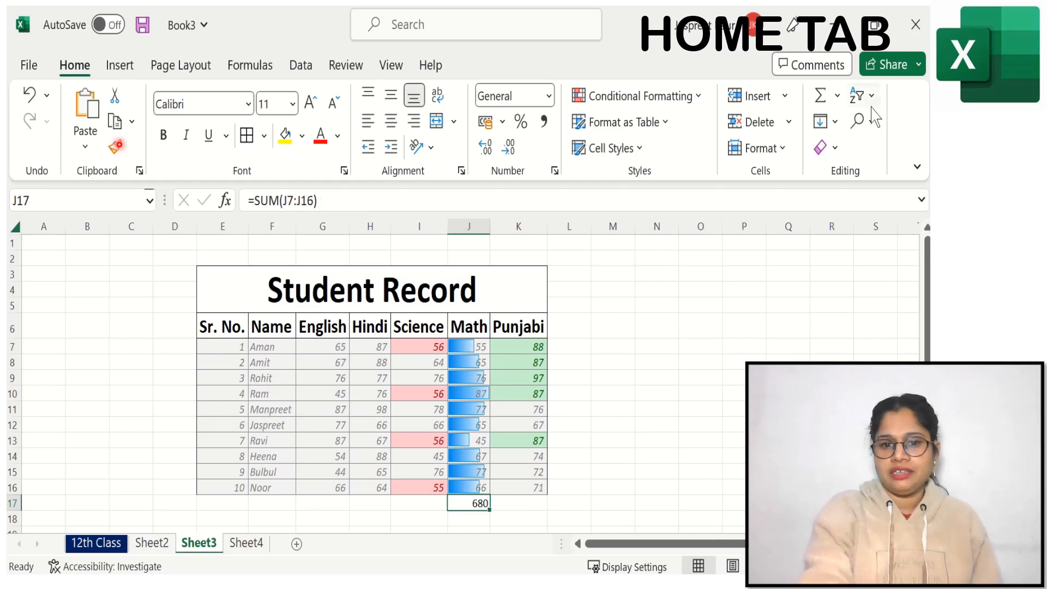
Step: Enter the formula =SUM(K7:K15) manually in cell K17 below the Punjabi marks
left_click(523, 502)
double_click(524, 503)
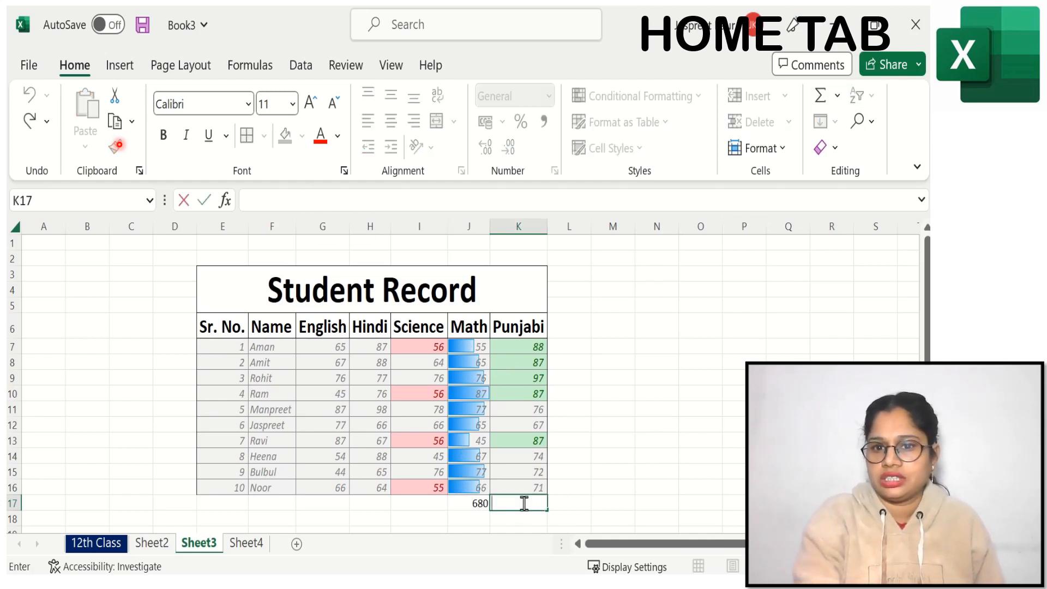
type("=")
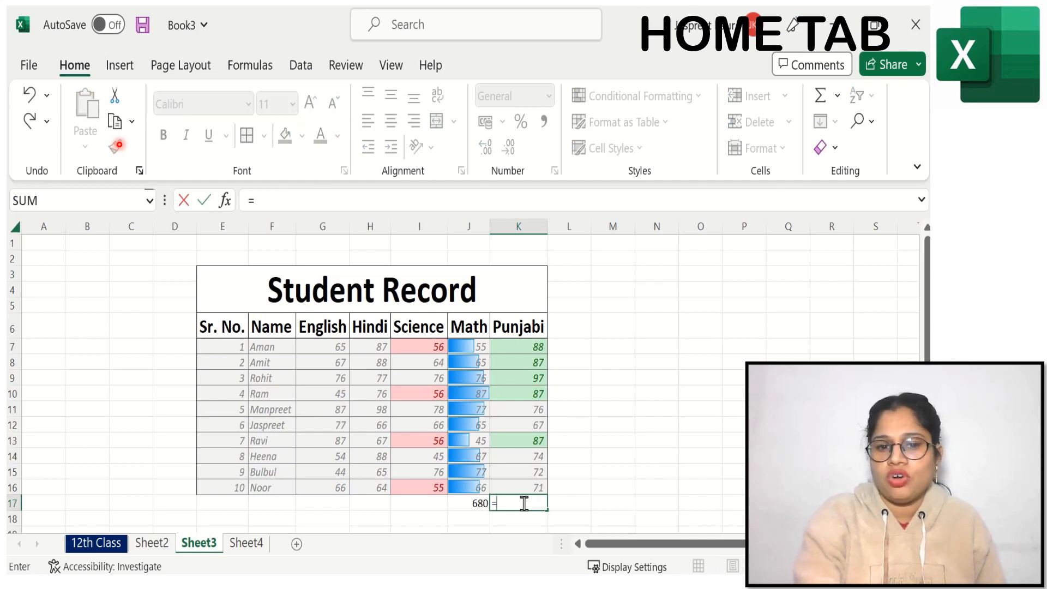
type("sum")
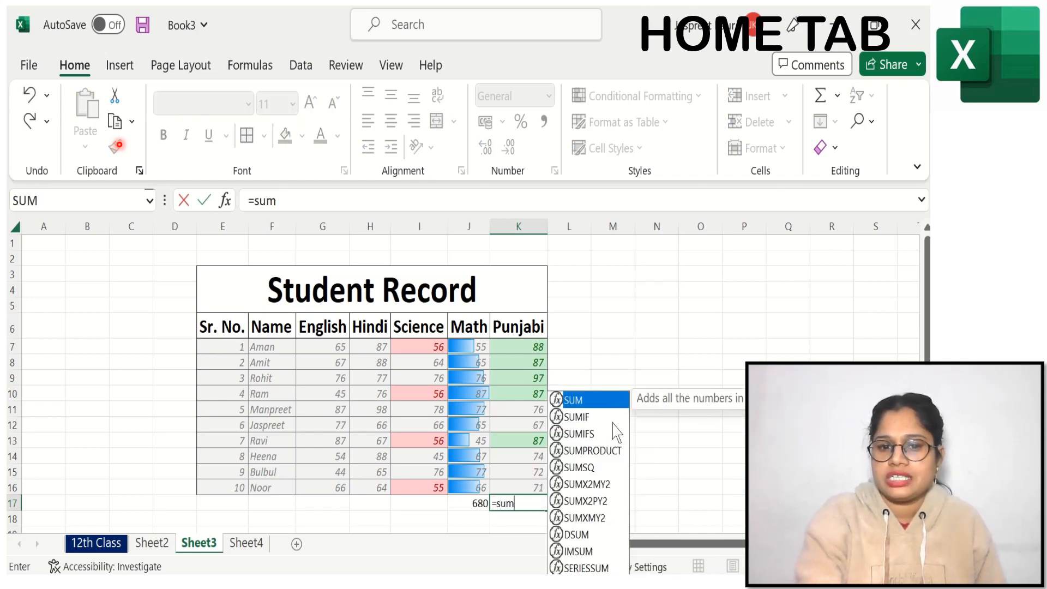
double_click(580, 401)
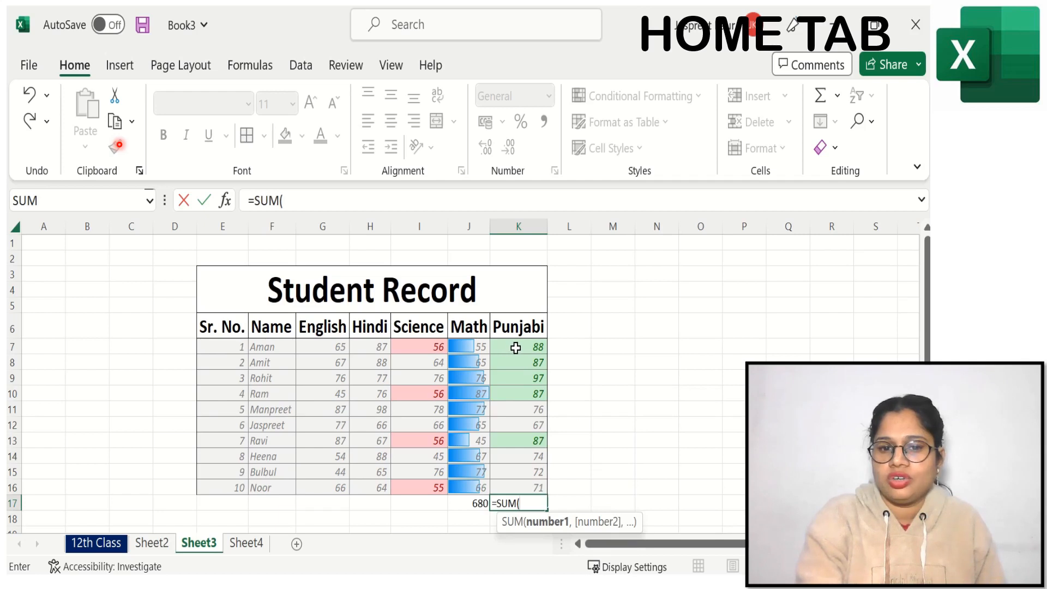
left_click_drag(515, 347, 517, 479)
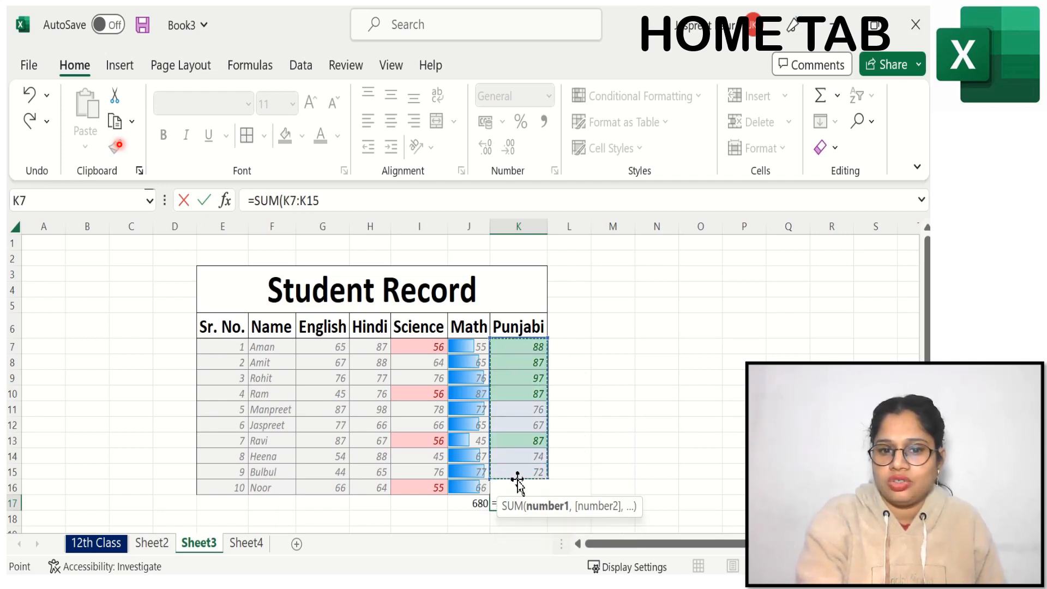
key("Return")
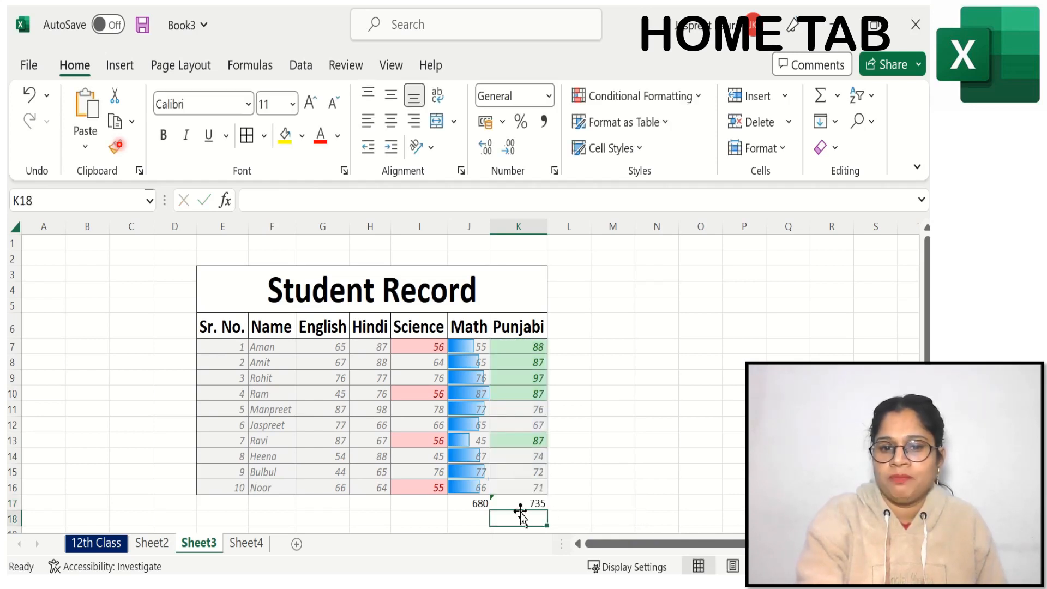
Step: Undo the Punjabi total formula in K17 and re-enter it as a SUM of K7:K16
left_click(518, 502)
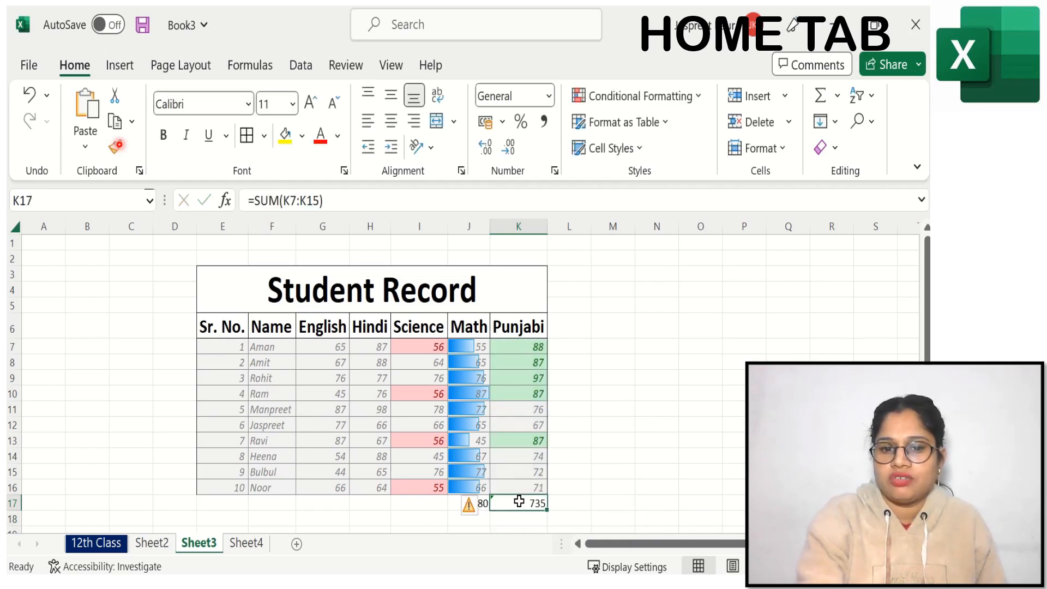
left_click(608, 476)
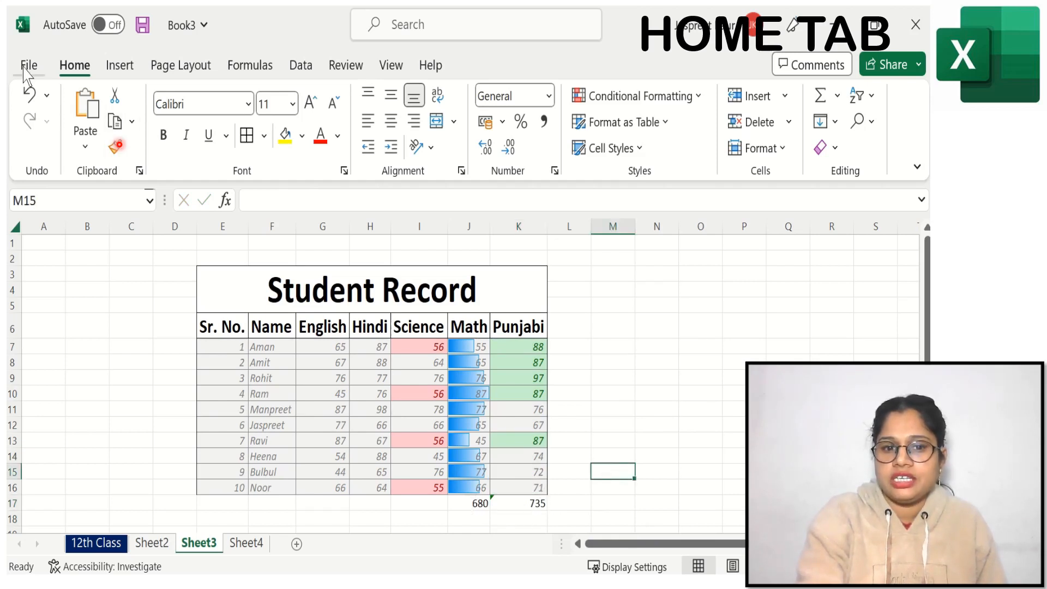
left_click(30, 96)
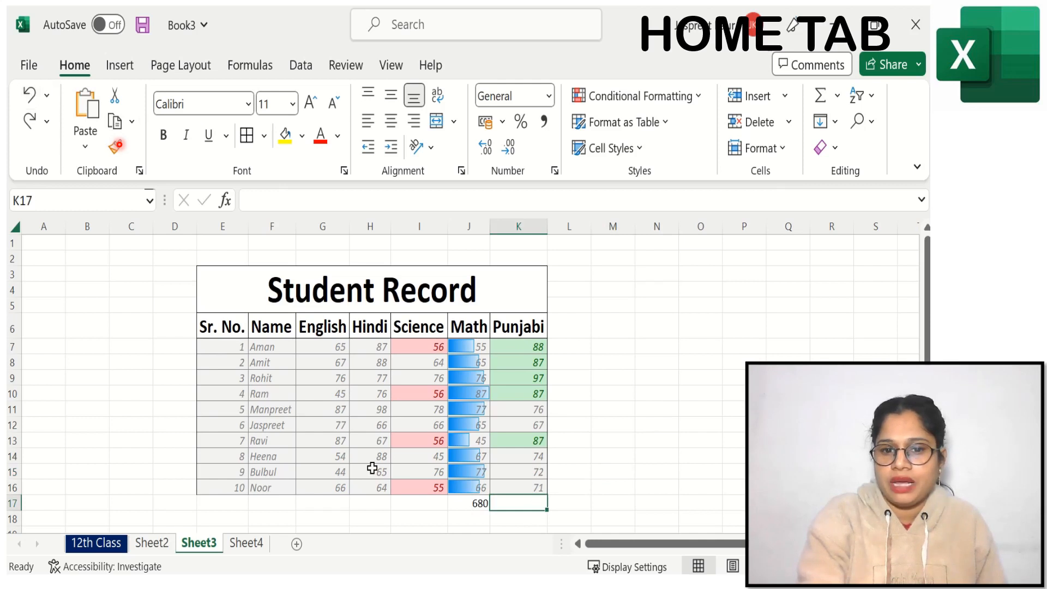
type("=")
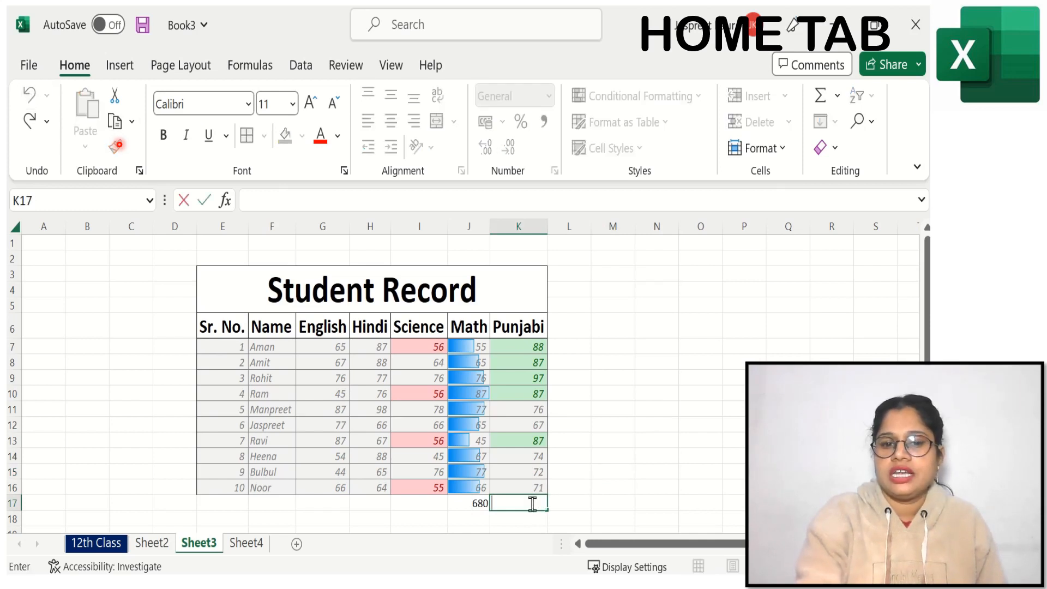
type("sum")
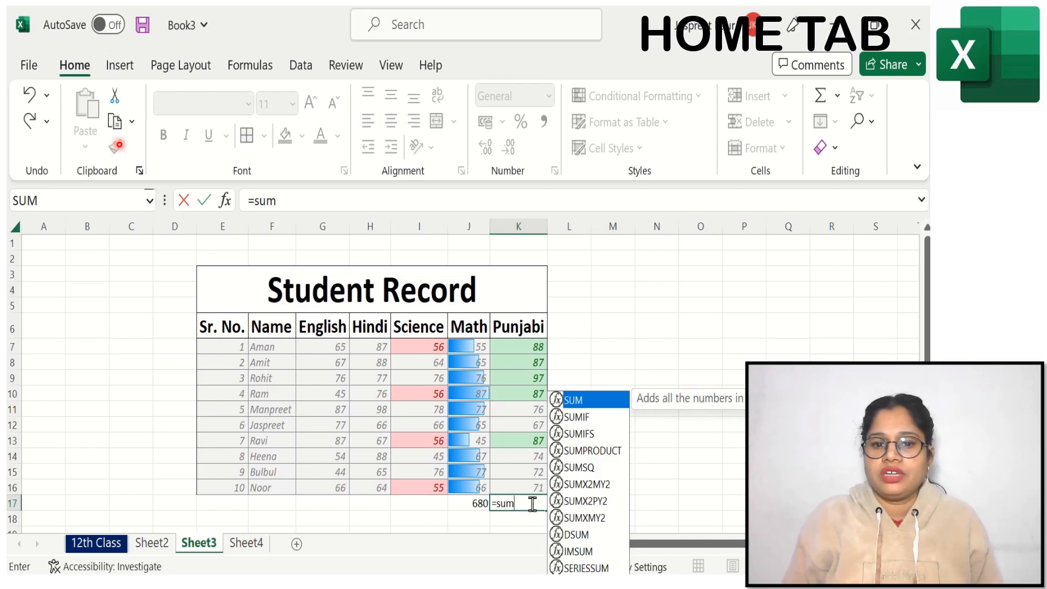
double_click(594, 397)
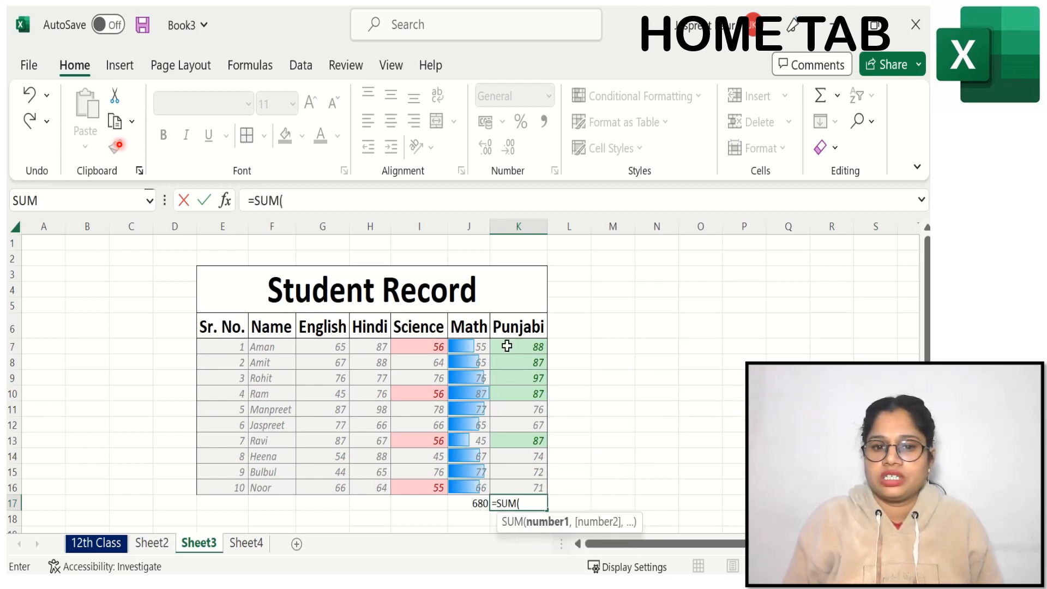
left_click_drag(507, 346, 505, 482)
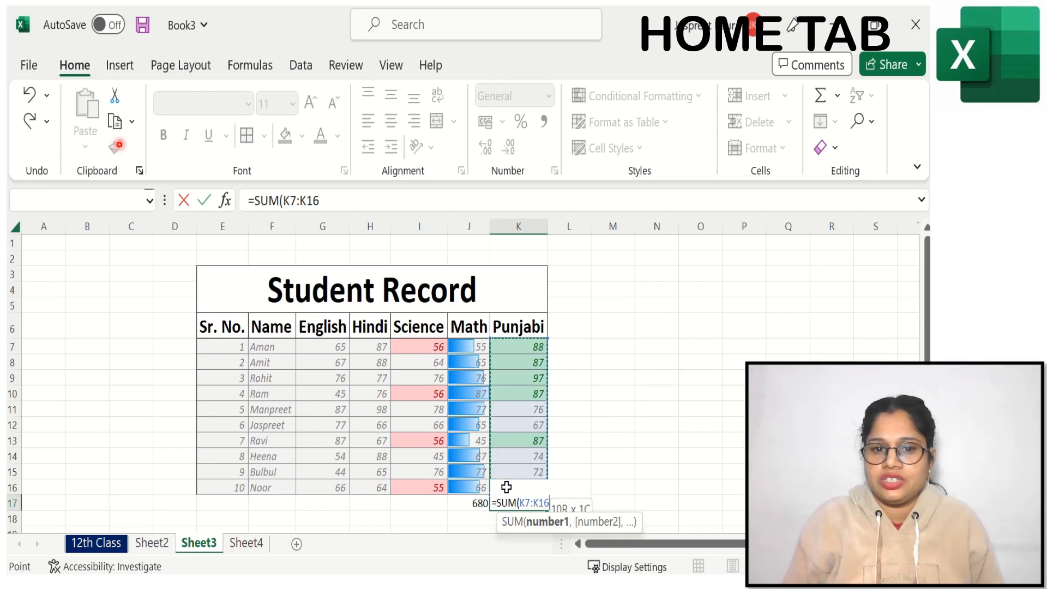
left_click_drag(506, 487, 507, 487)
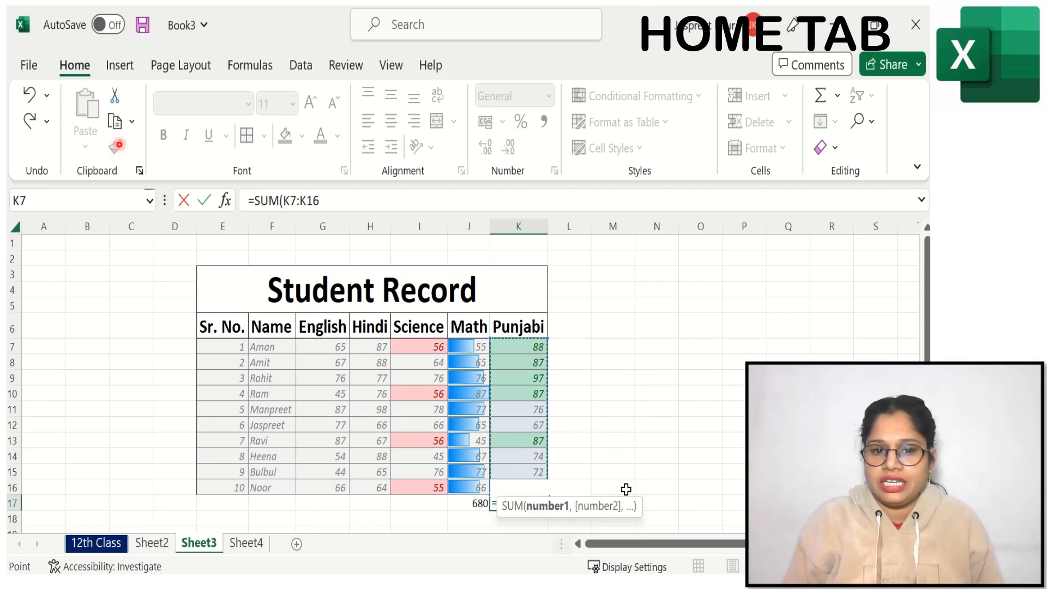
key("Return")
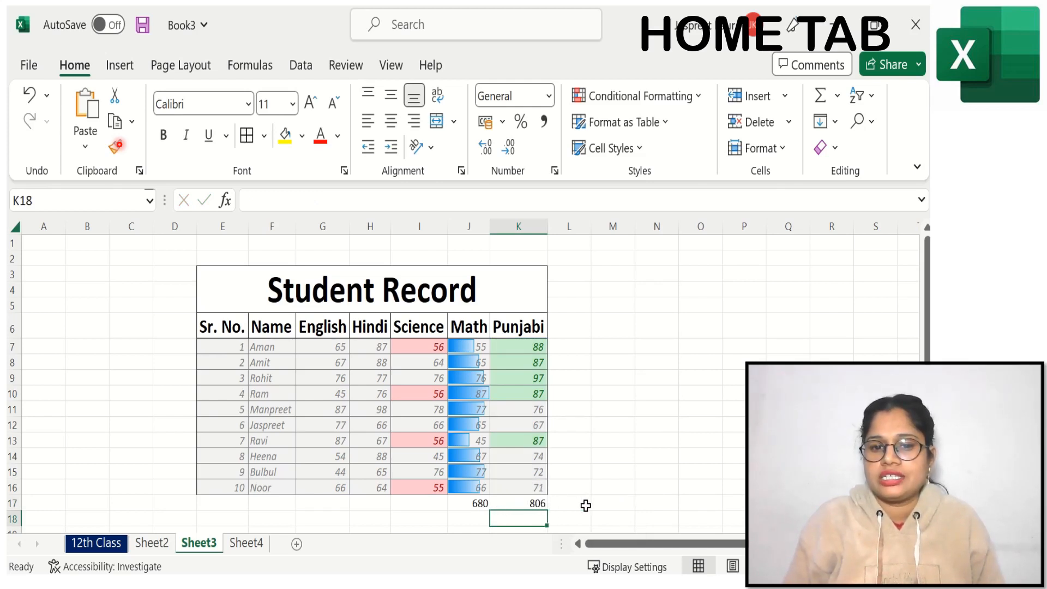
Step: Insert the average of the Science marks I7:I16 in cell I17, and check its formula
left_click(419, 501)
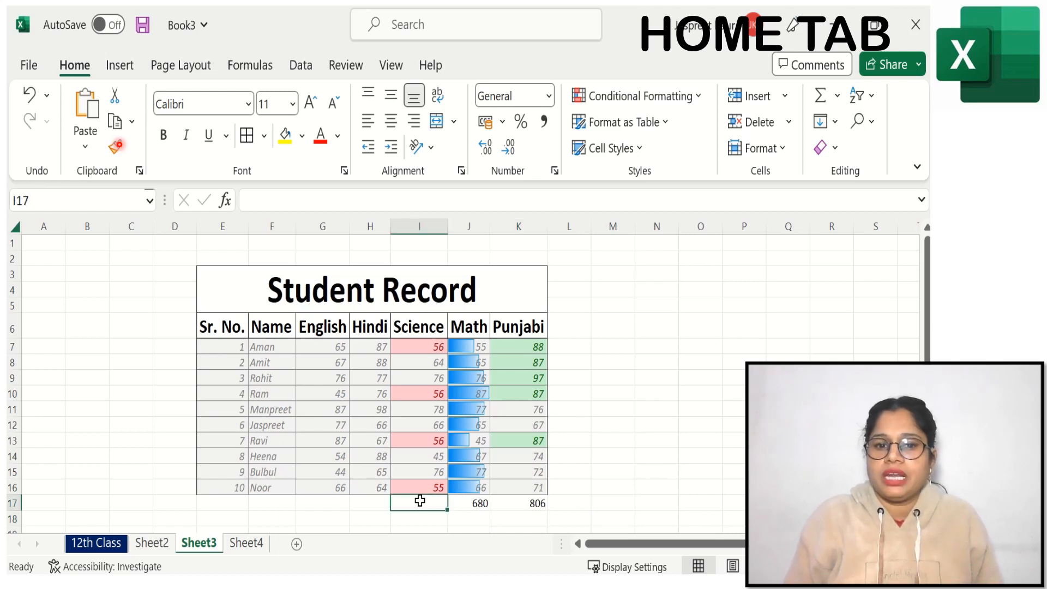
left_click(837, 97)
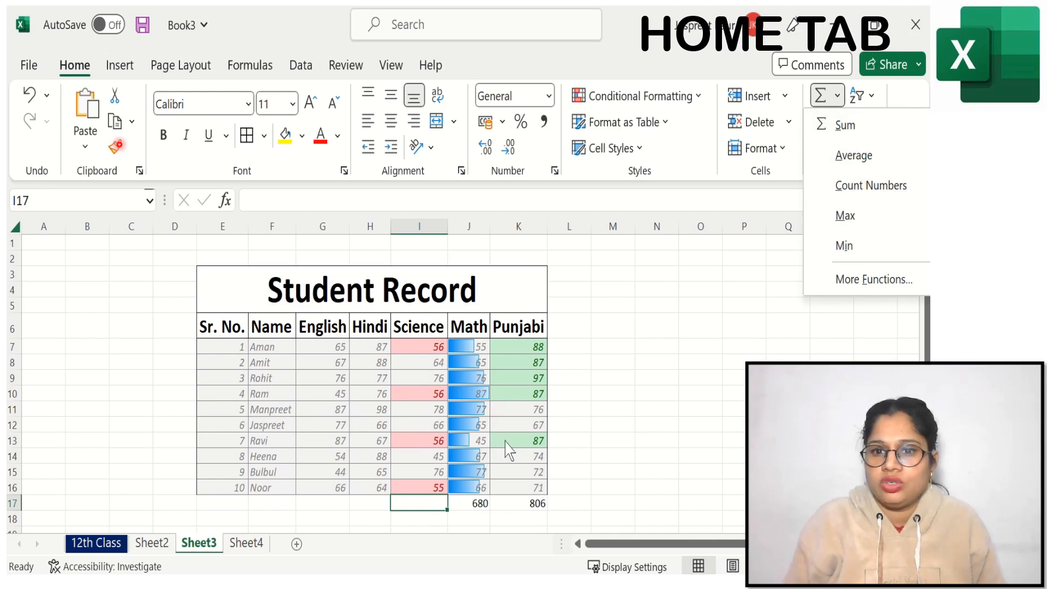
left_click(860, 161)
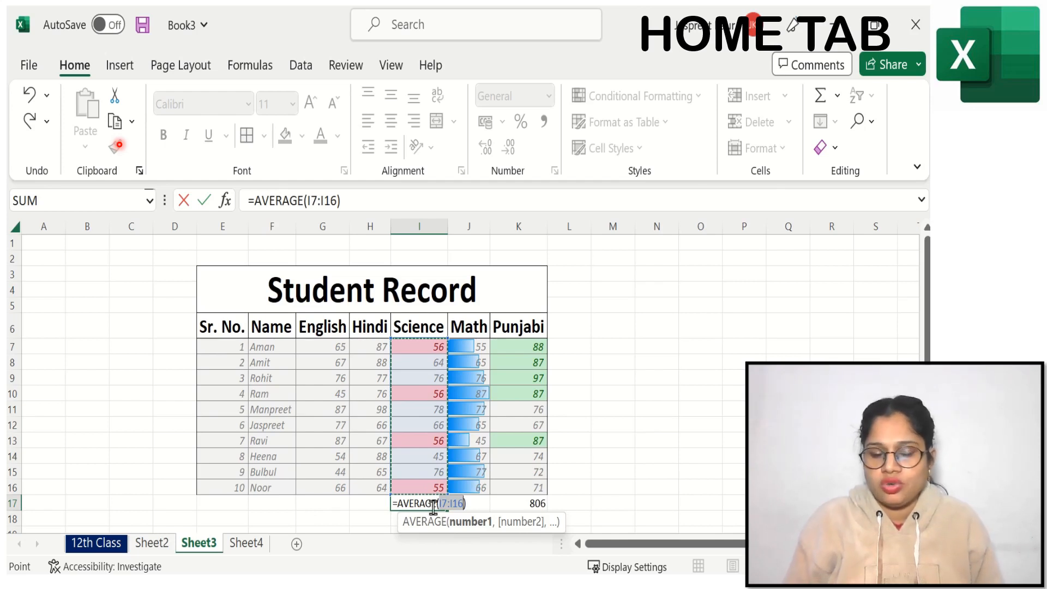
key("Return")
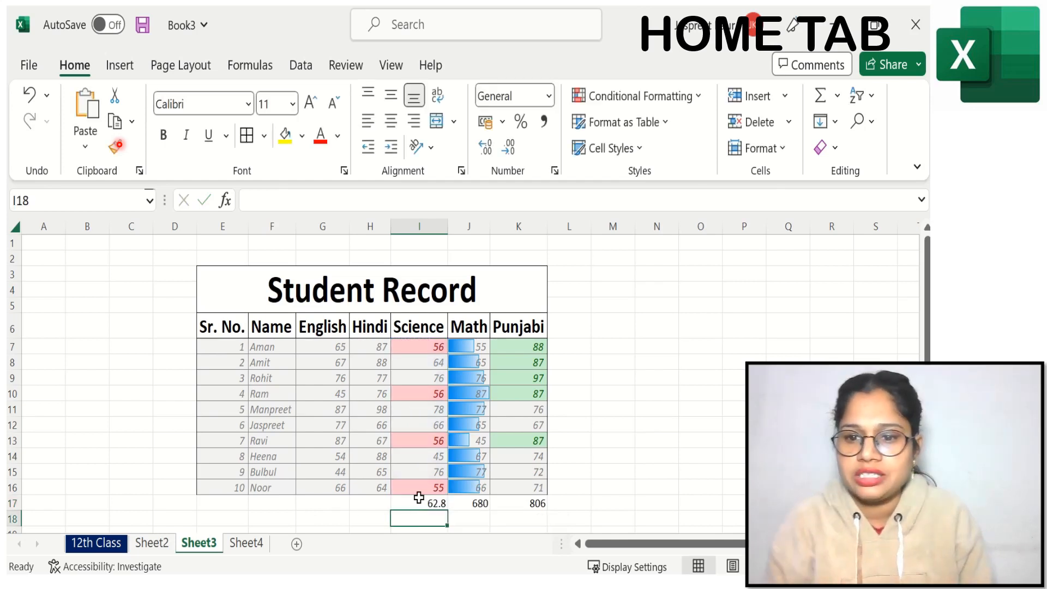
key("Up")
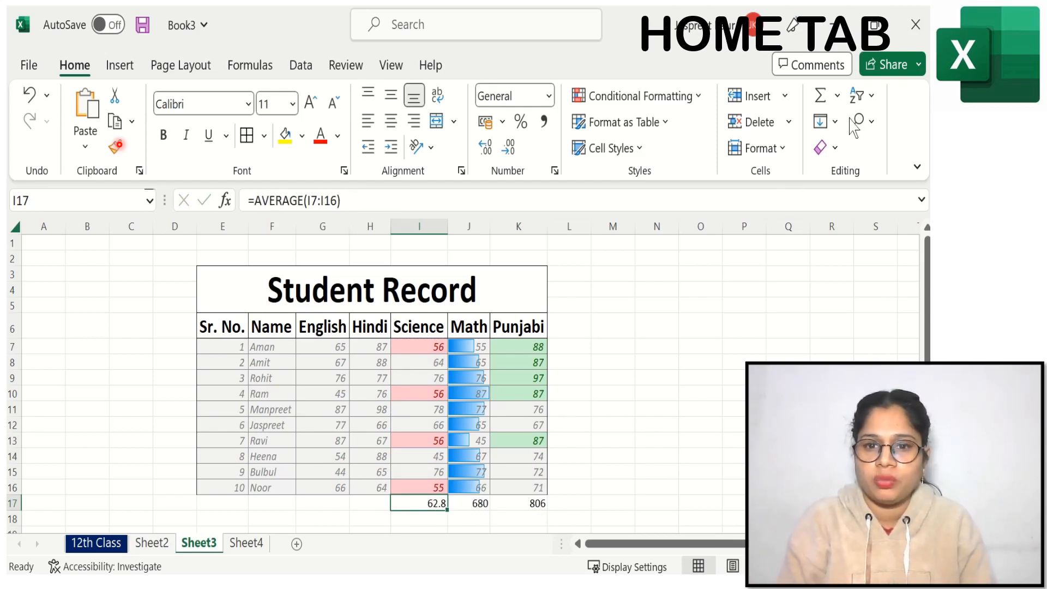
Step: Count the numbers in the first student's marks G7:K7 in cell L7 with Count Numbers, and check its formula
left_click(563, 349)
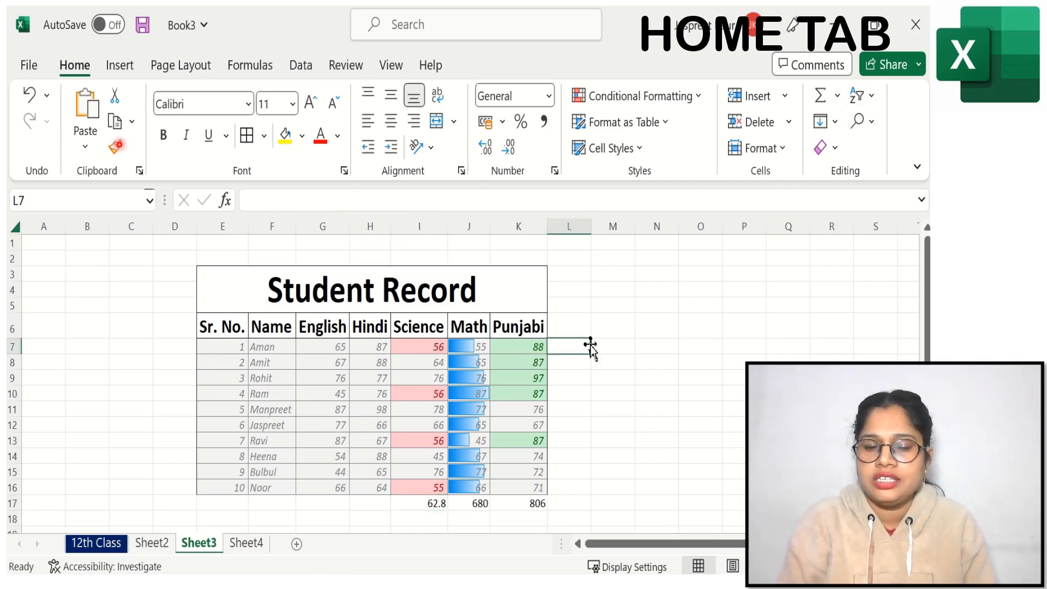
left_click(838, 100)
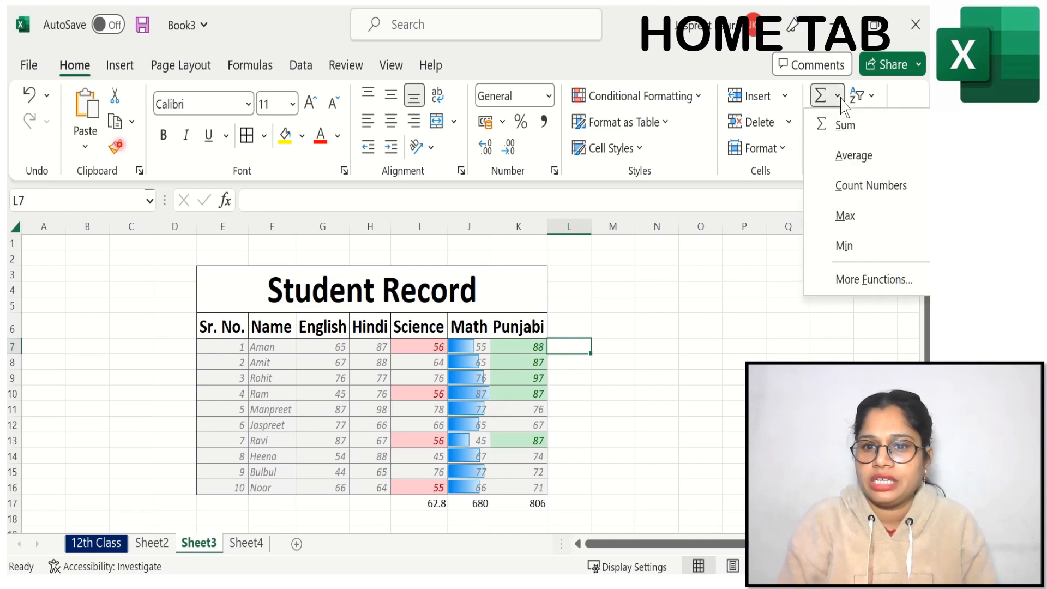
left_click(846, 187)
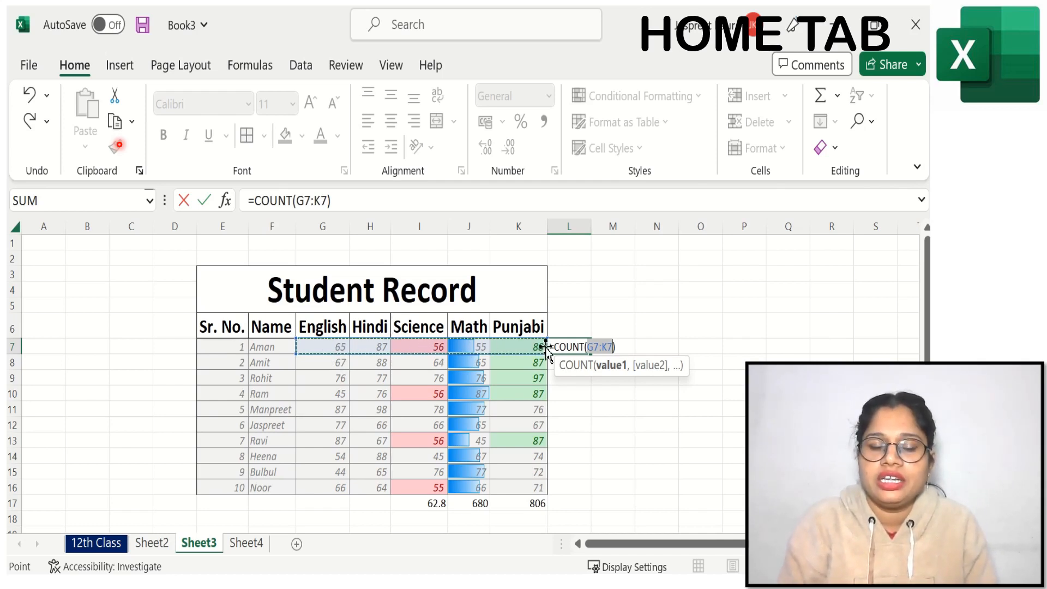
key("Return")
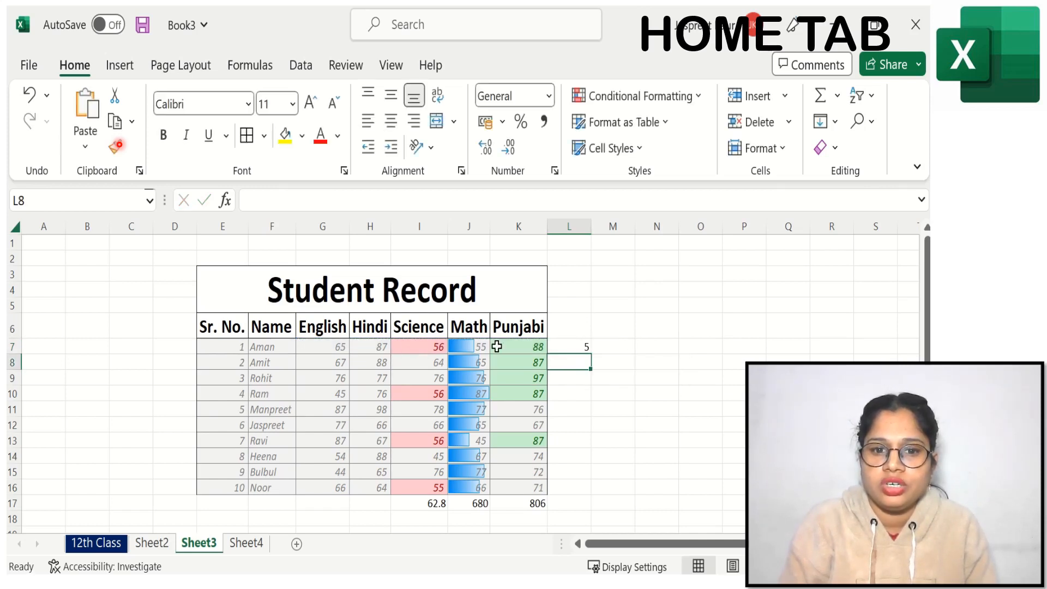
left_click(572, 348)
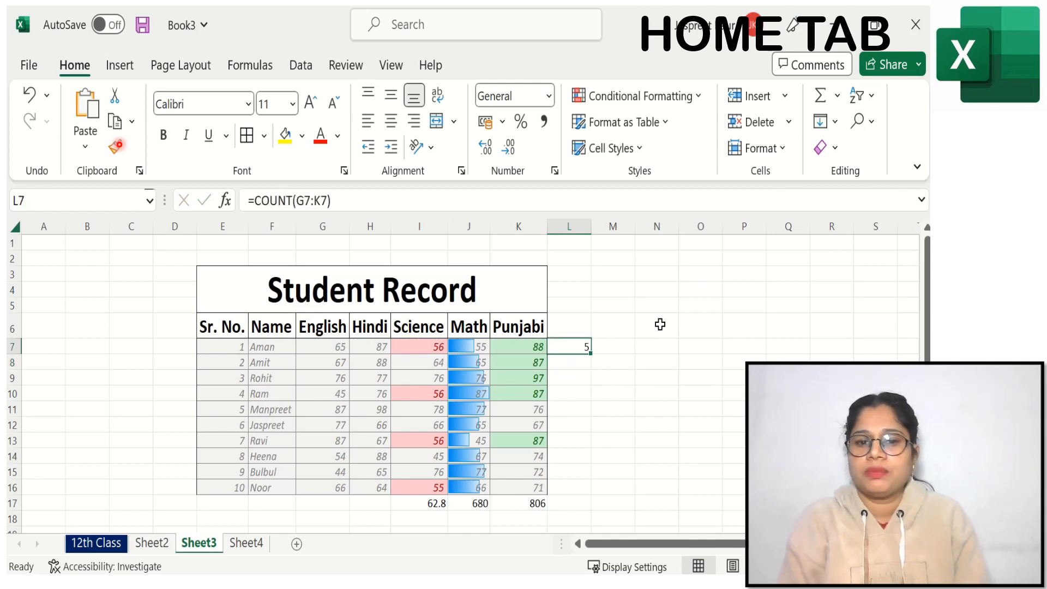
left_click(572, 363)
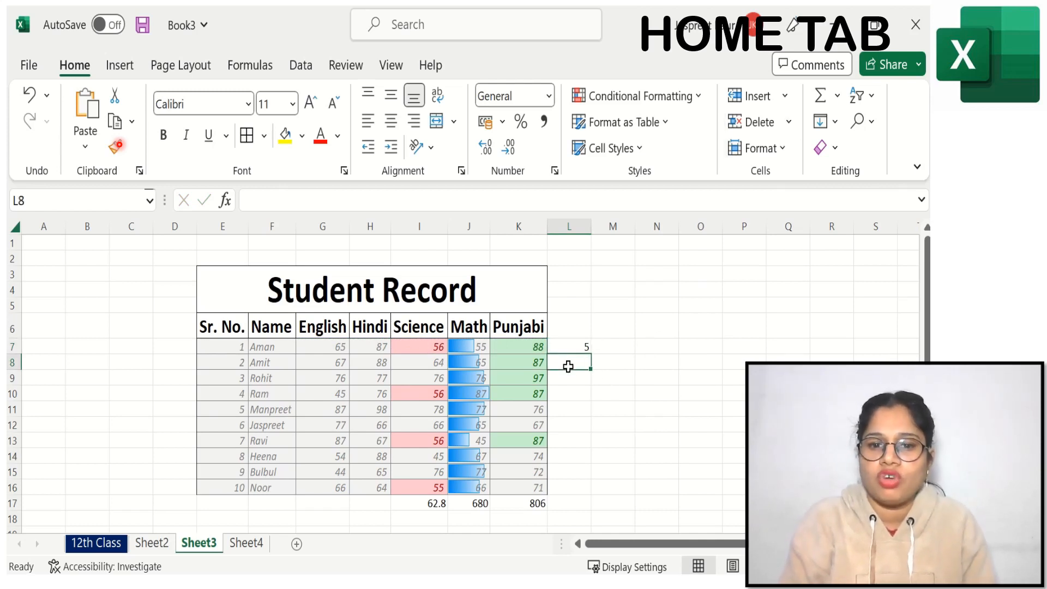
left_click(838, 97)
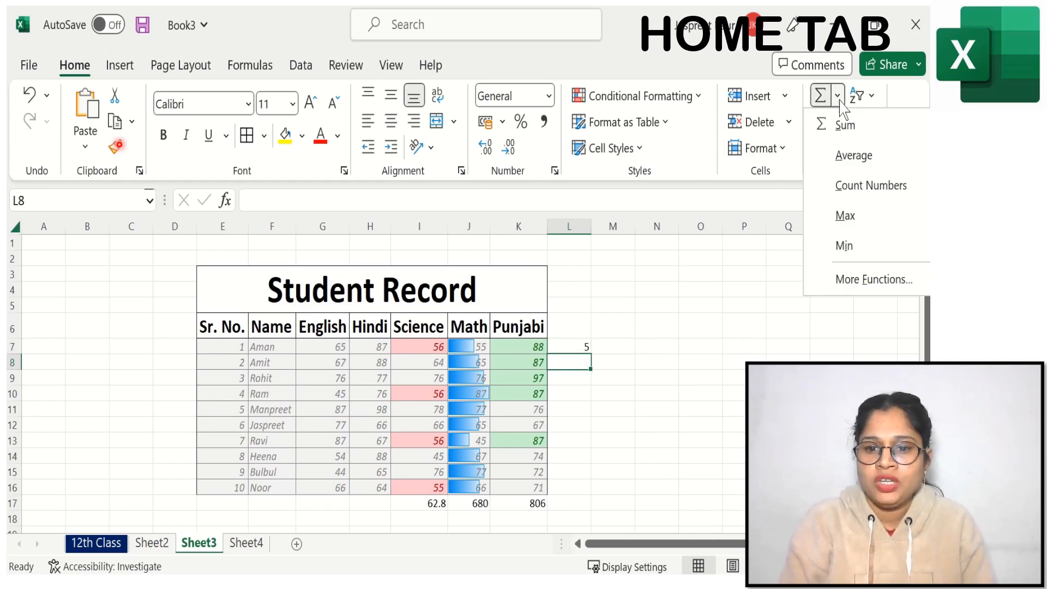
left_click(844, 216)
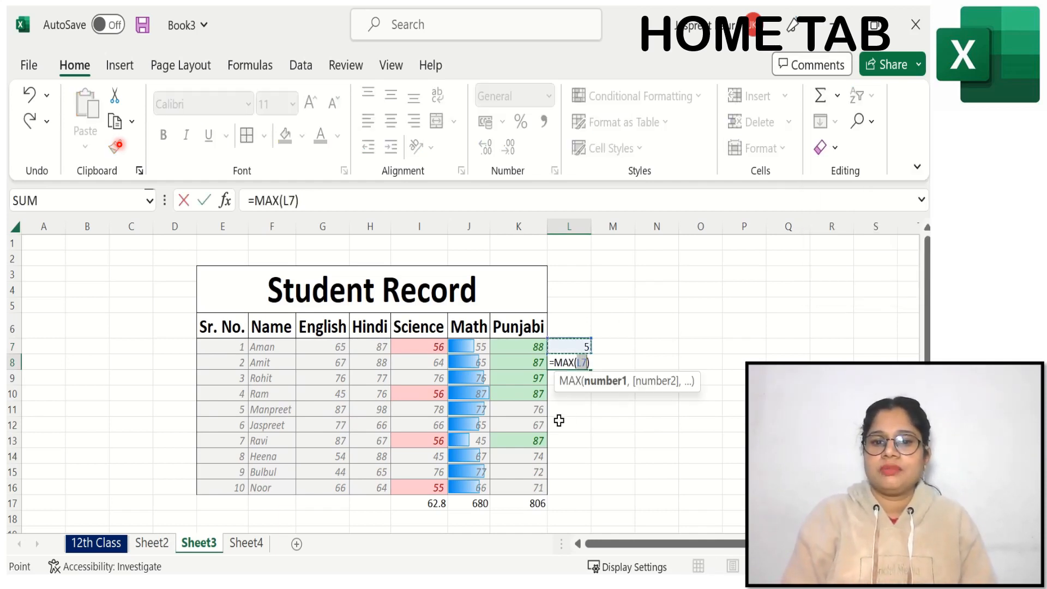
left_click(611, 364)
key("BackSpace")
key("BackSpace")
key("BackSpace")
key("BackSpace")
key("BackSpace")
key("BackSpace")
key("BackSpace")
key("BackSpace")
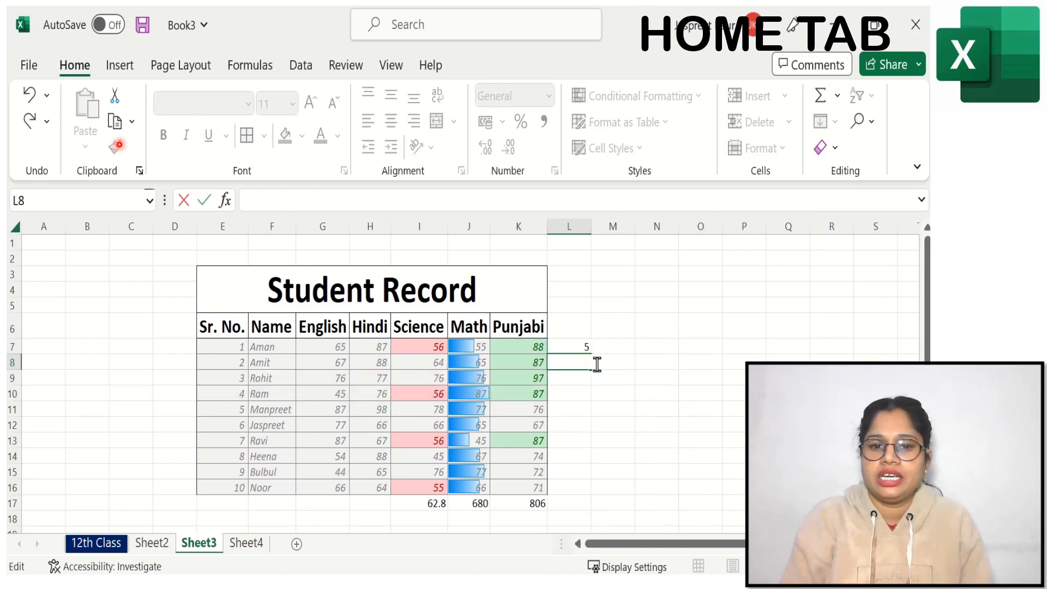
key("Escape")
Step: Insert the maximum of the Hindi marks H7:H16 in cell H17 with the Max function
left_click(368, 502)
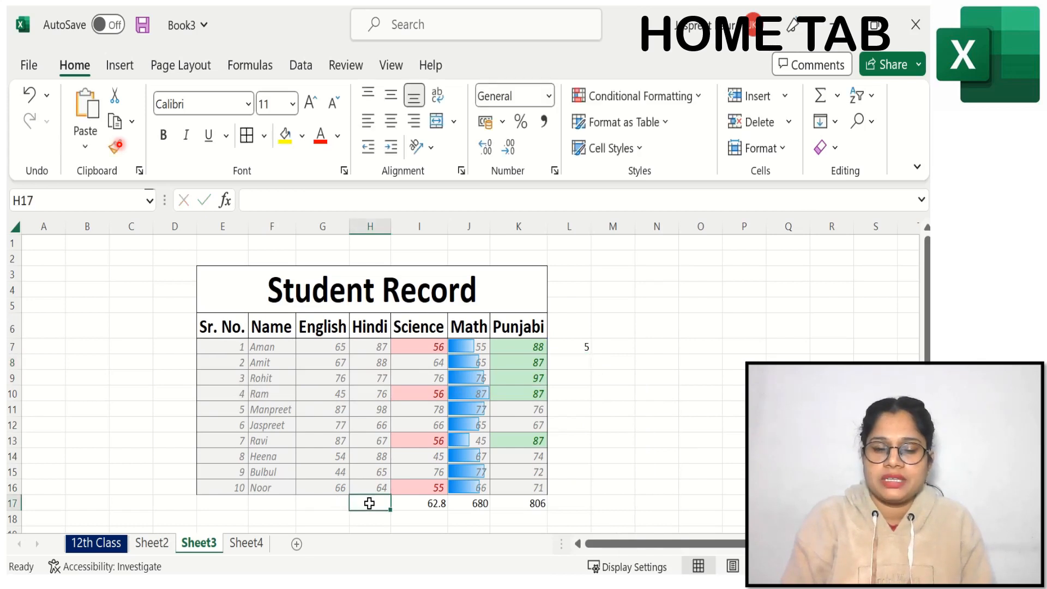
left_click(837, 95)
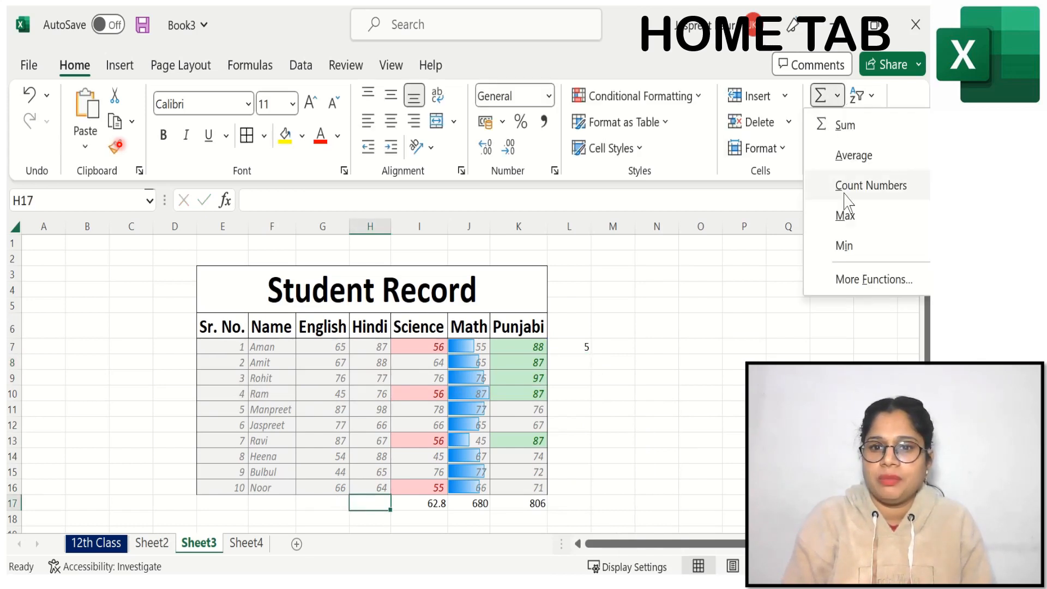
left_click(844, 216)
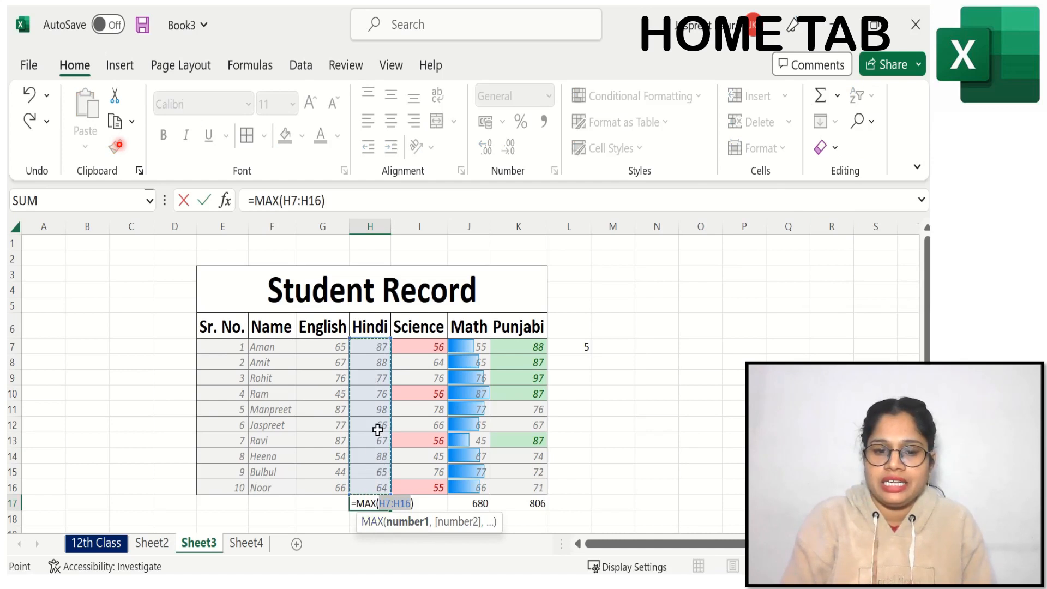
key("Return")
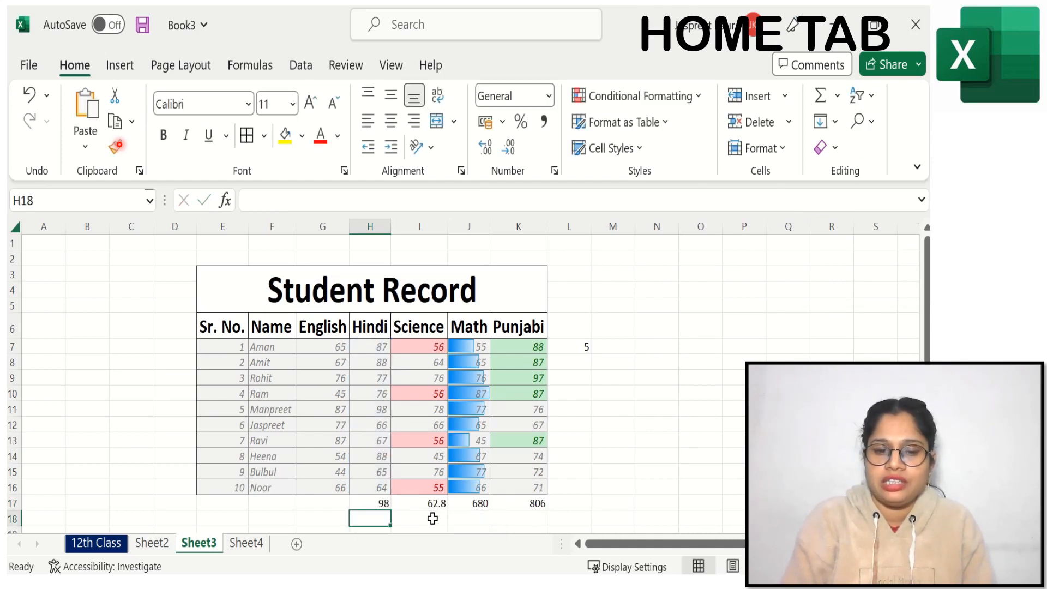
Step: Insert the minimum of the English marks G7:G16 in cell G17 with the Min function
left_click(324, 498)
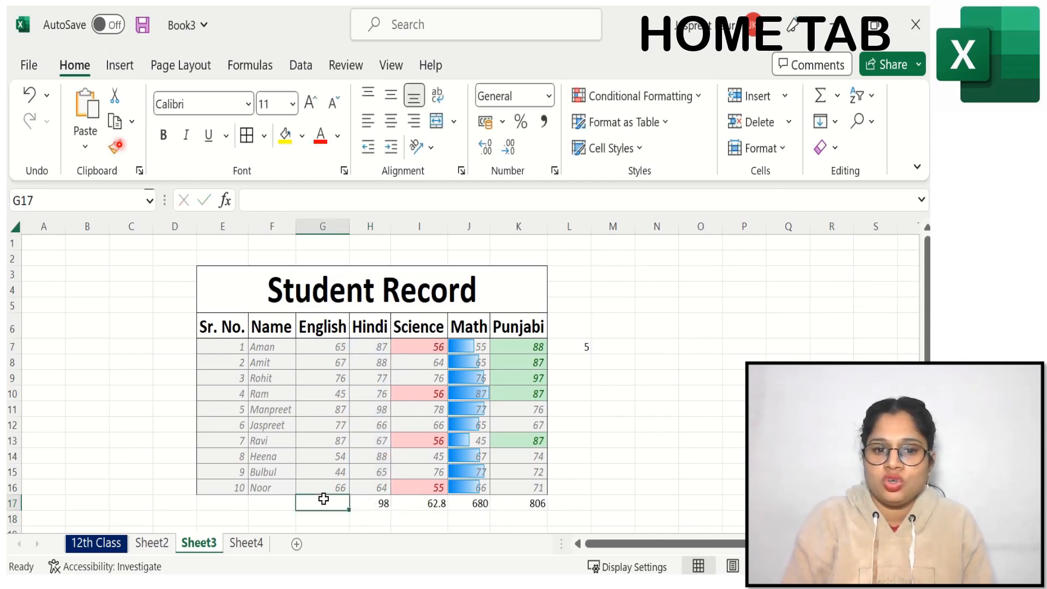
left_click(837, 95)
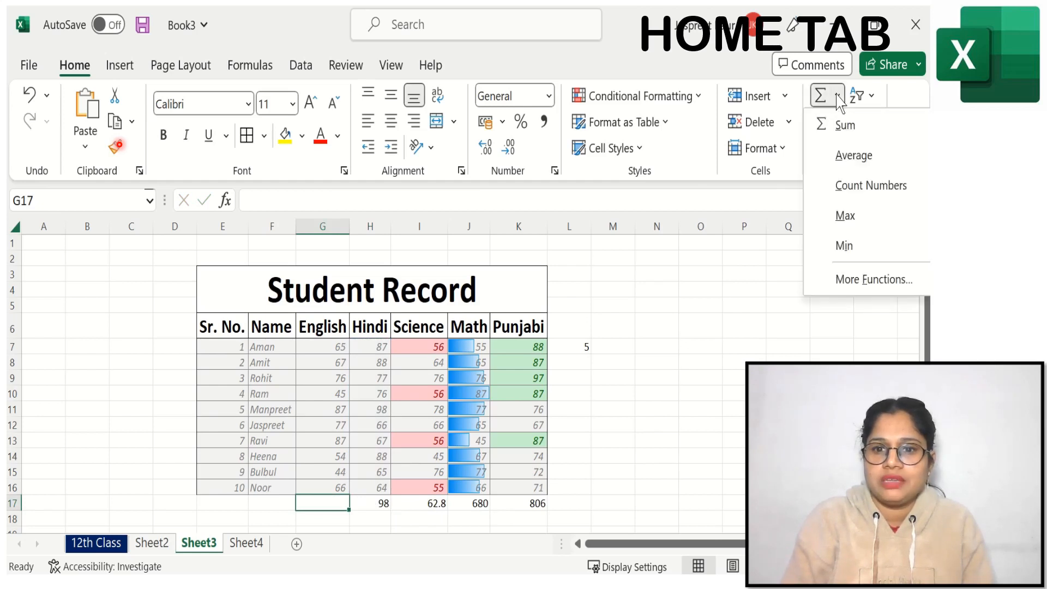
left_click(844, 247)
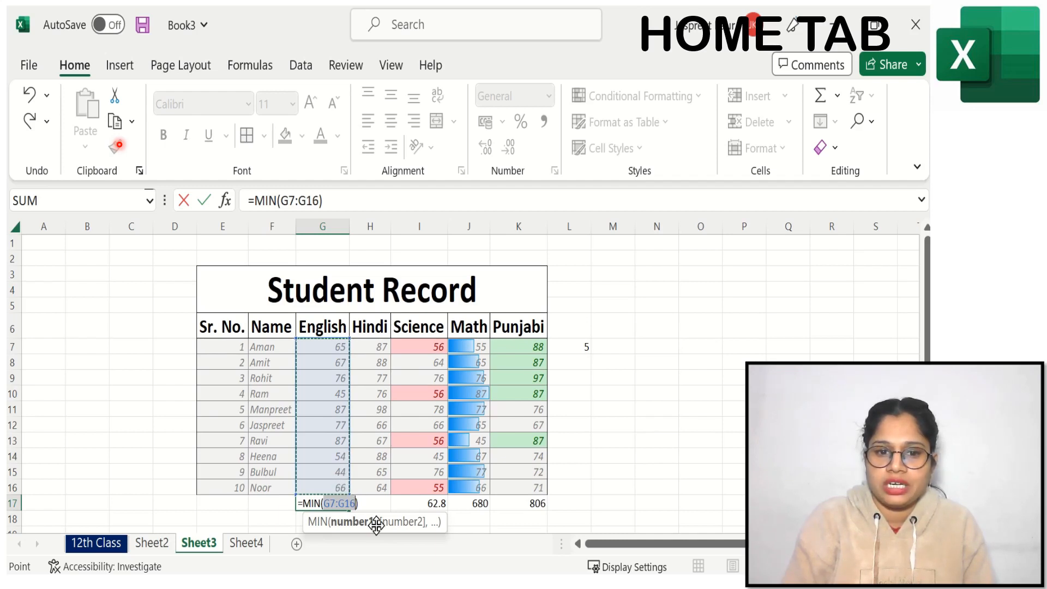
key("Return")
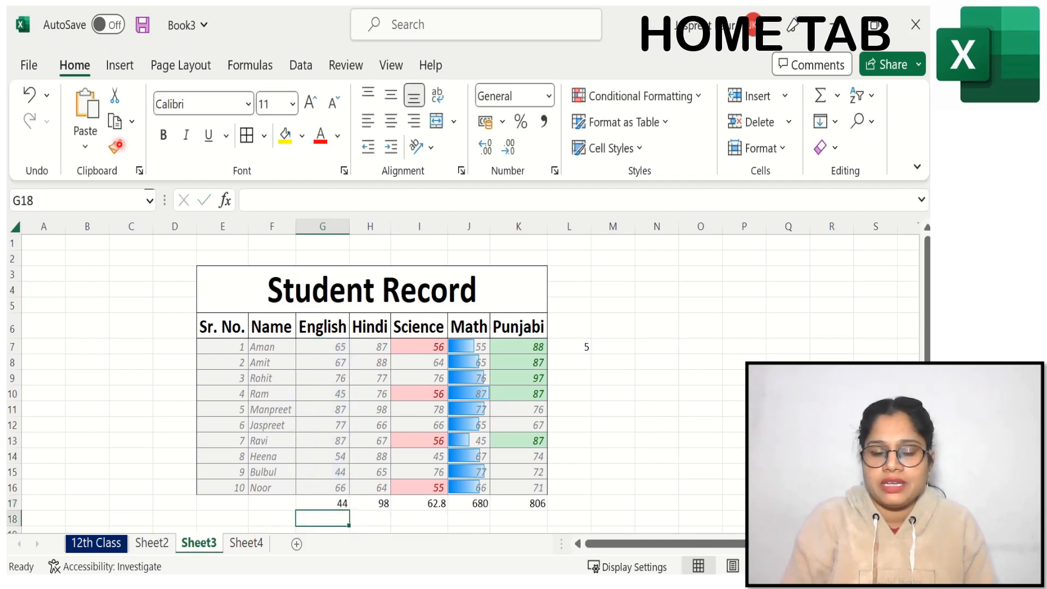
left_click(838, 98)
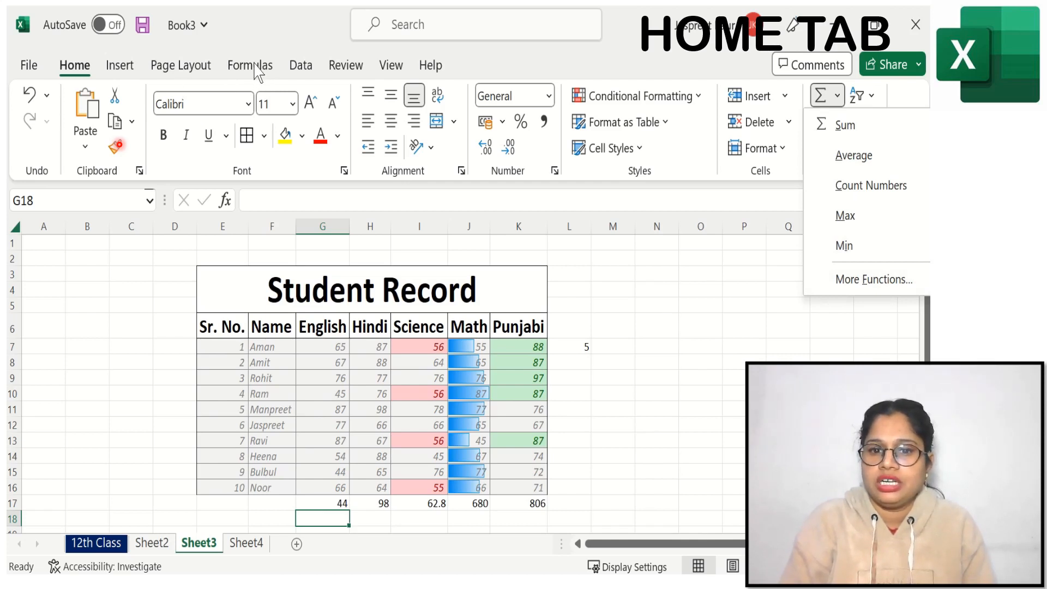
left_click(736, 314)
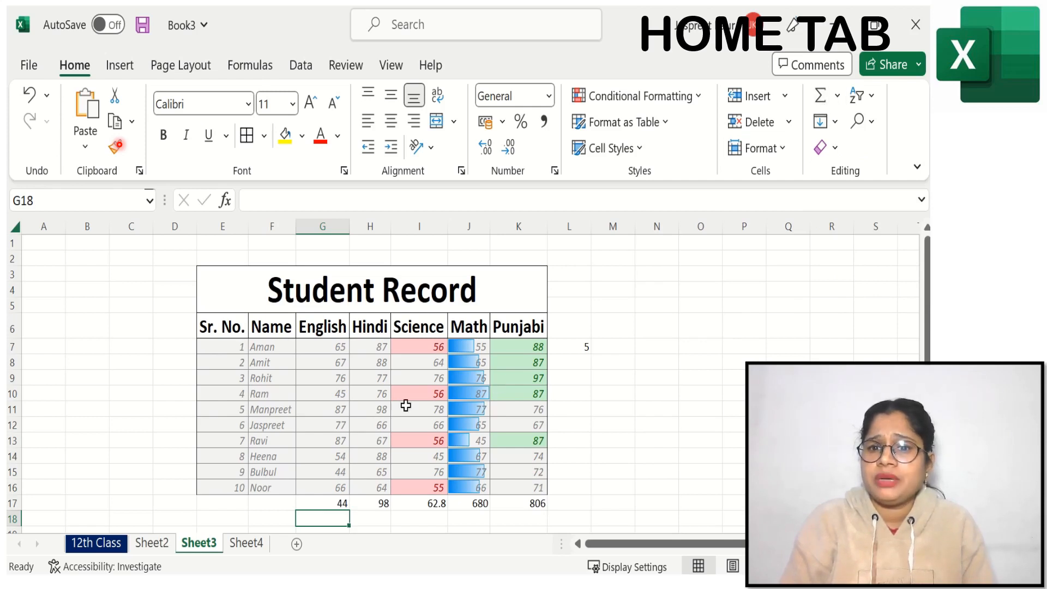
left_click(670, 364)
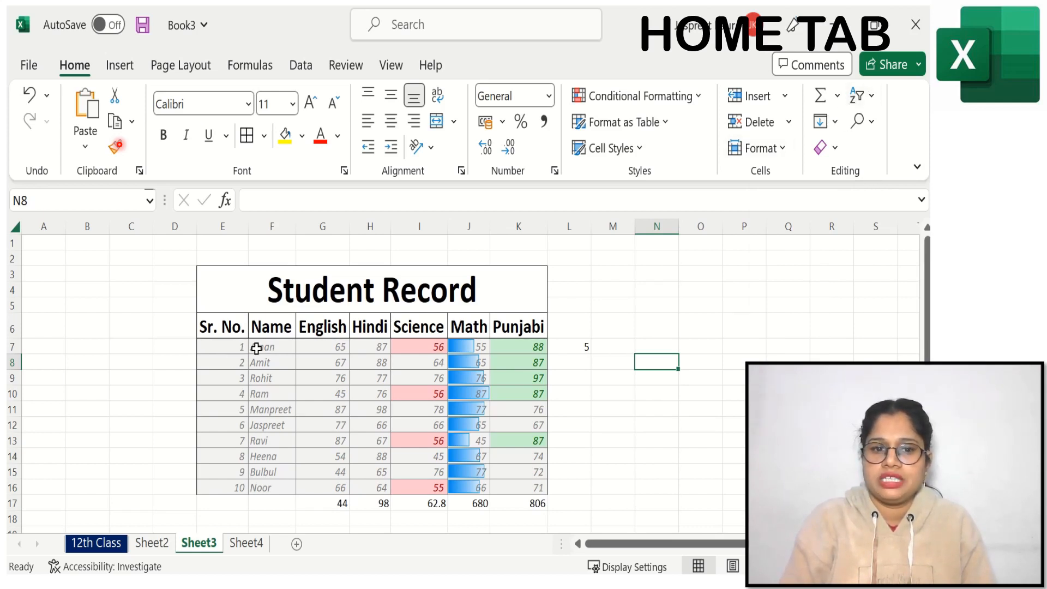
Step: Sort the student names F7:F16 from Z to A within the current selection only, and undo the sort
left_click_drag(256, 348, 262, 487)
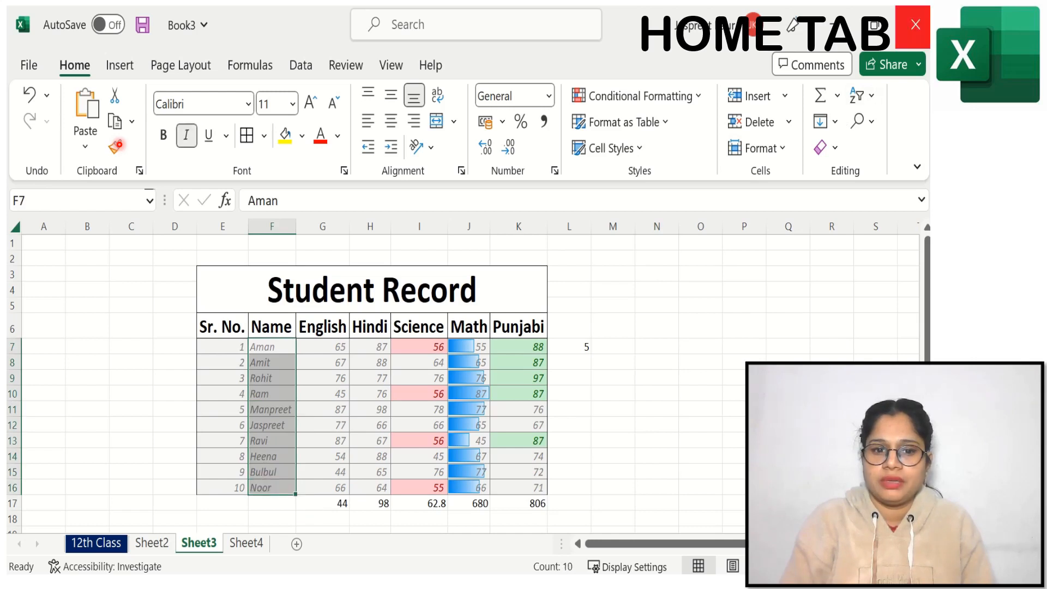
left_click(862, 95)
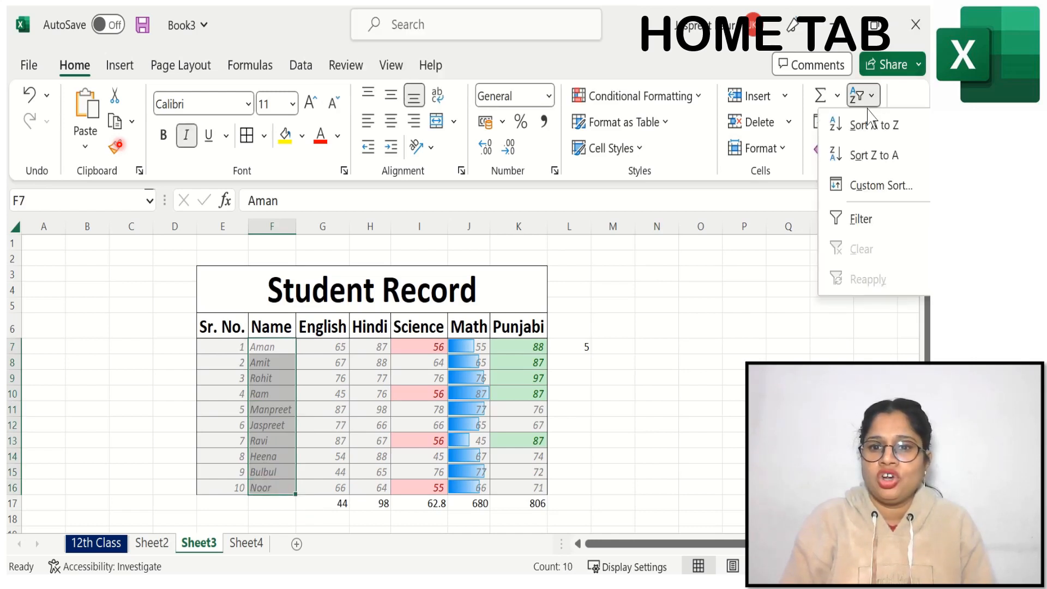
left_click(860, 158)
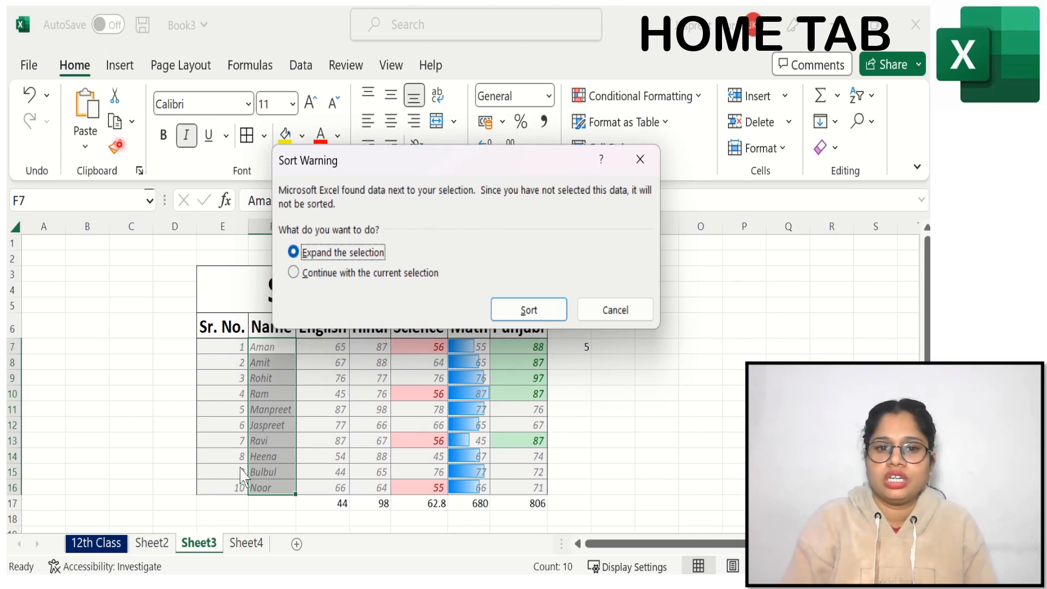
left_click(320, 274)
left_click(529, 312)
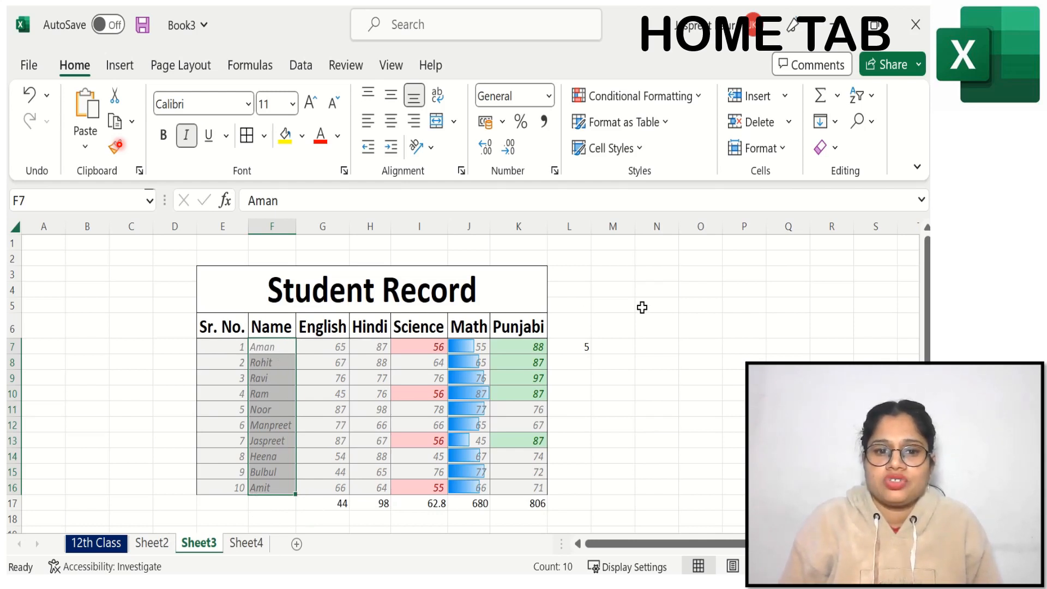
left_click(29, 101)
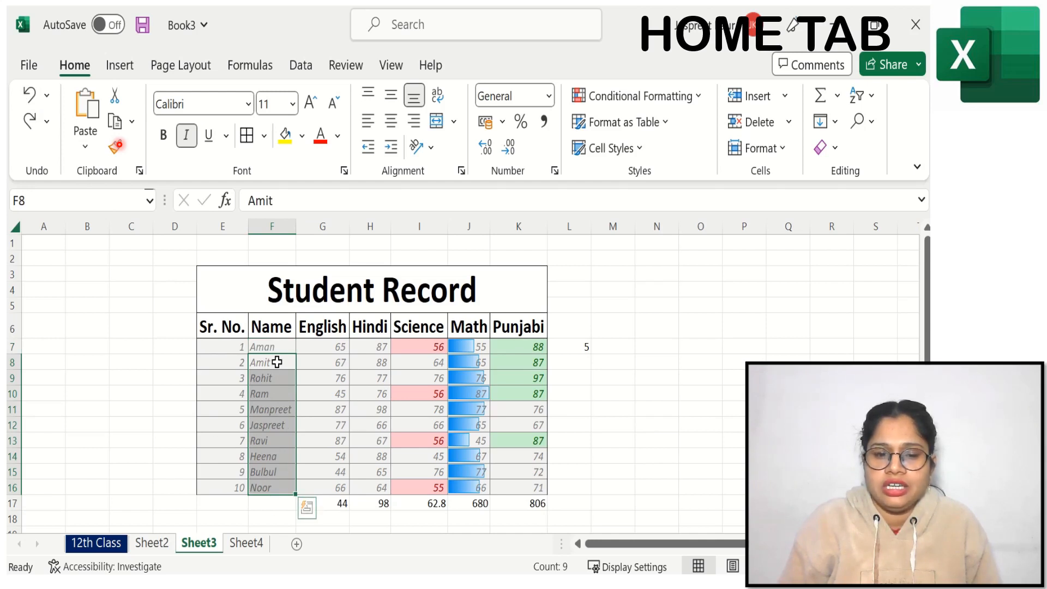
Step: Repeat the Z to A sort of names F7:F16 without expanding the selection, and undo both it and the English minimum in G17
left_click(277, 345)
left_click_drag(277, 344, 278, 486)
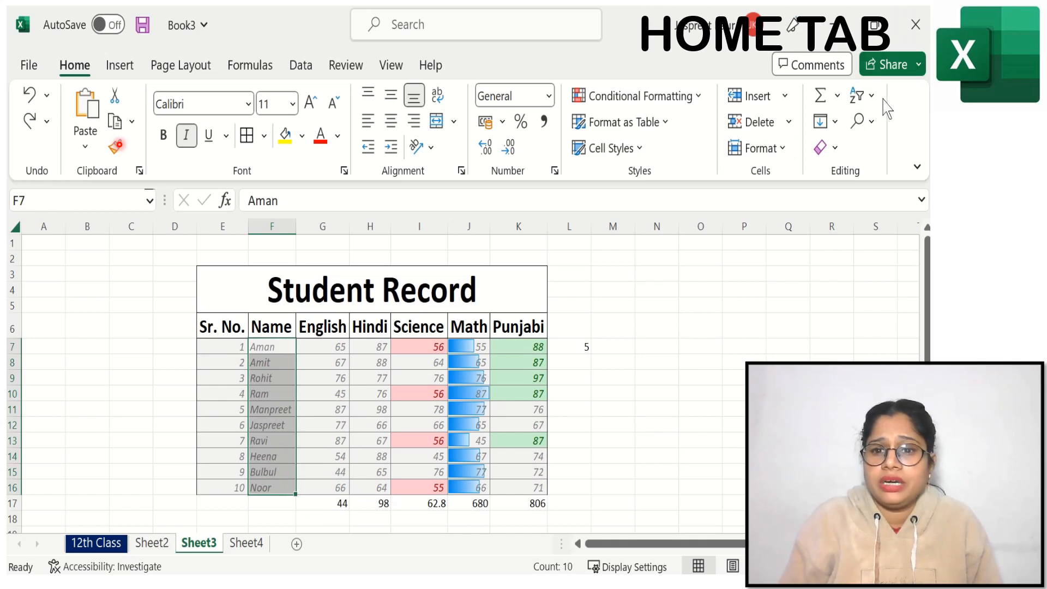
left_click(861, 96)
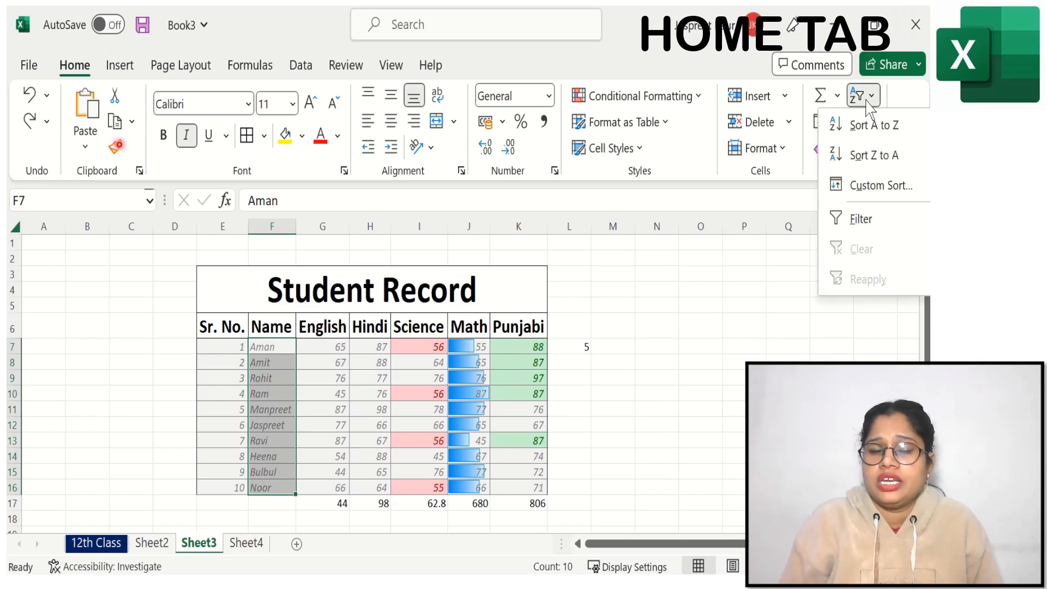
left_click(869, 157)
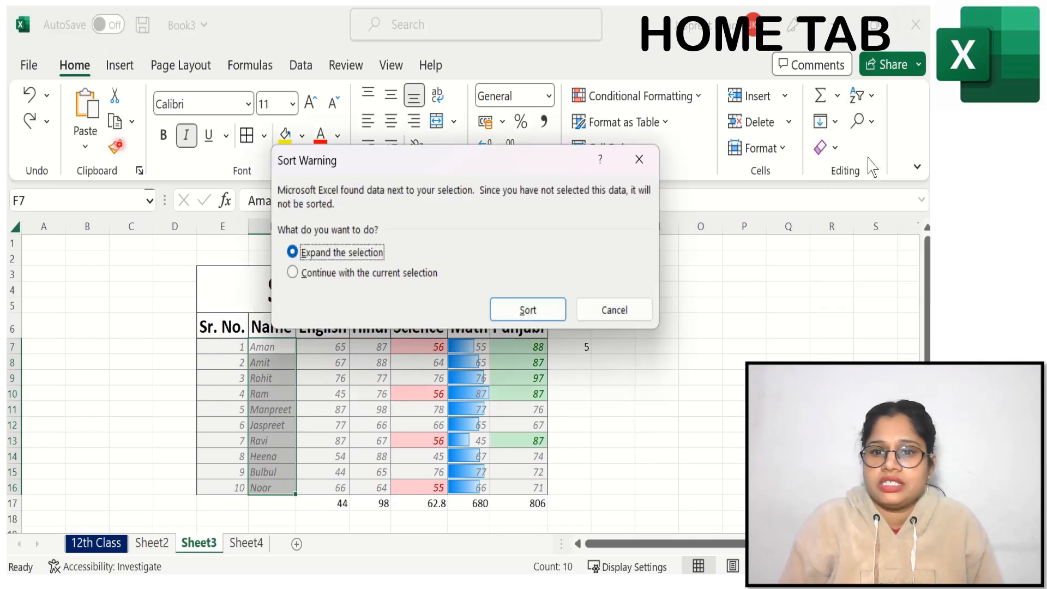
left_click(366, 275)
left_click(527, 309)
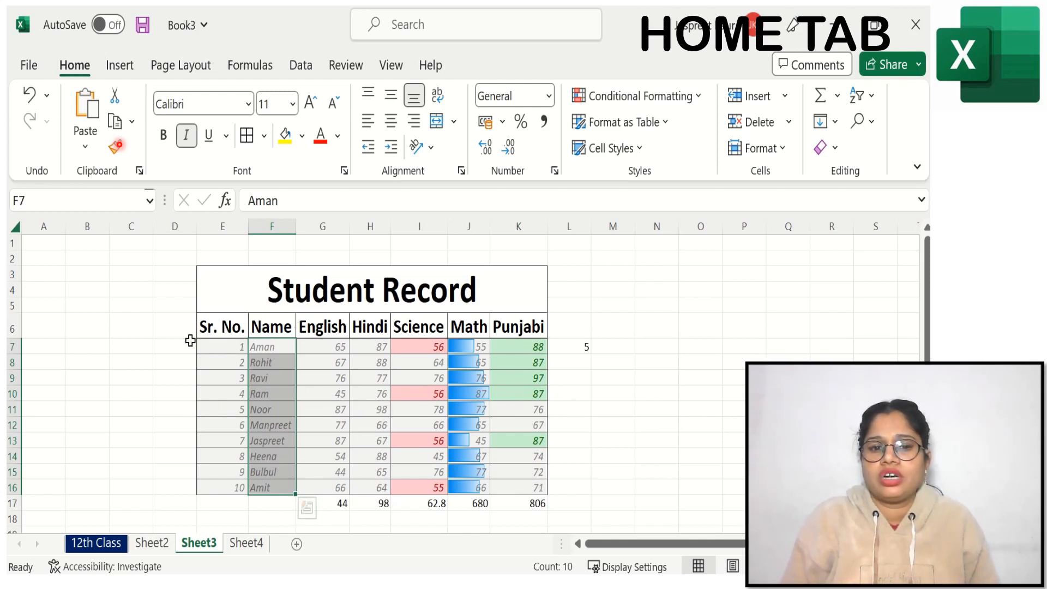
left_click(30, 95)
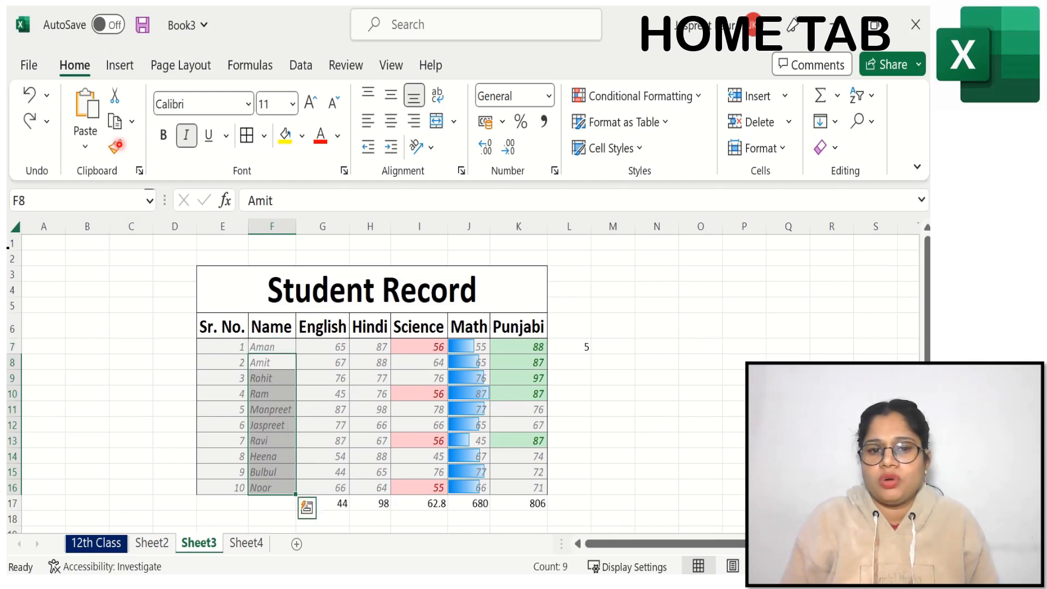
left_click(31, 95)
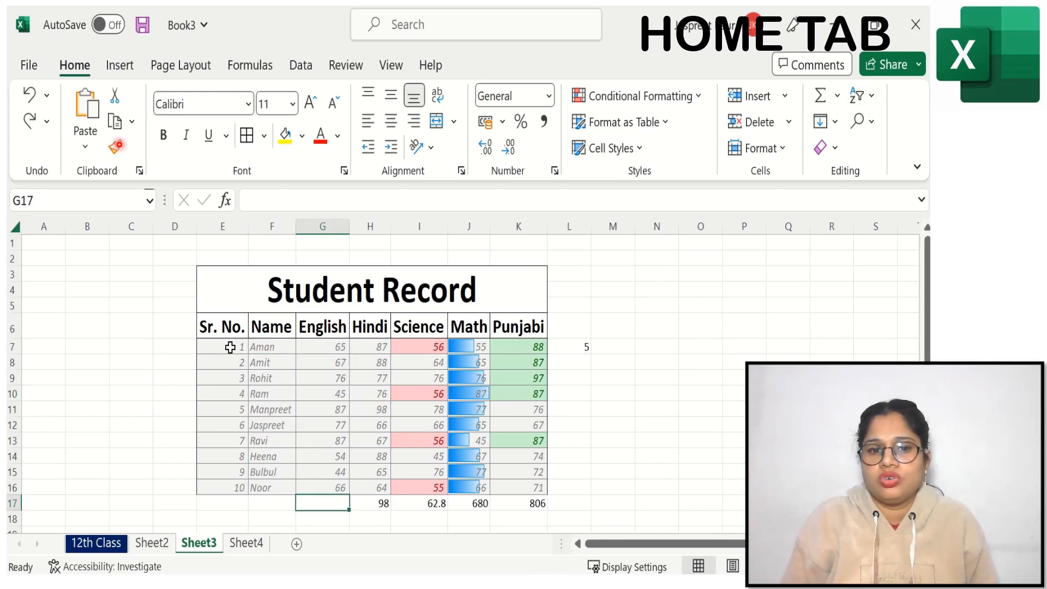
Step: Sort the student records E7:K16 by serial number from smallest to largest
left_click_drag(230, 346, 523, 483)
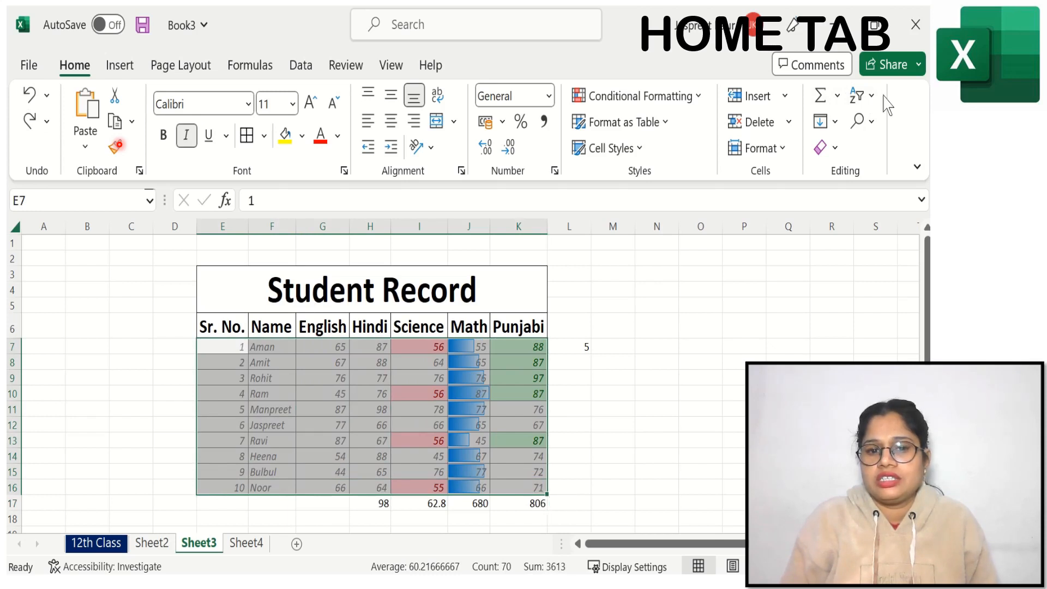
left_click(862, 96)
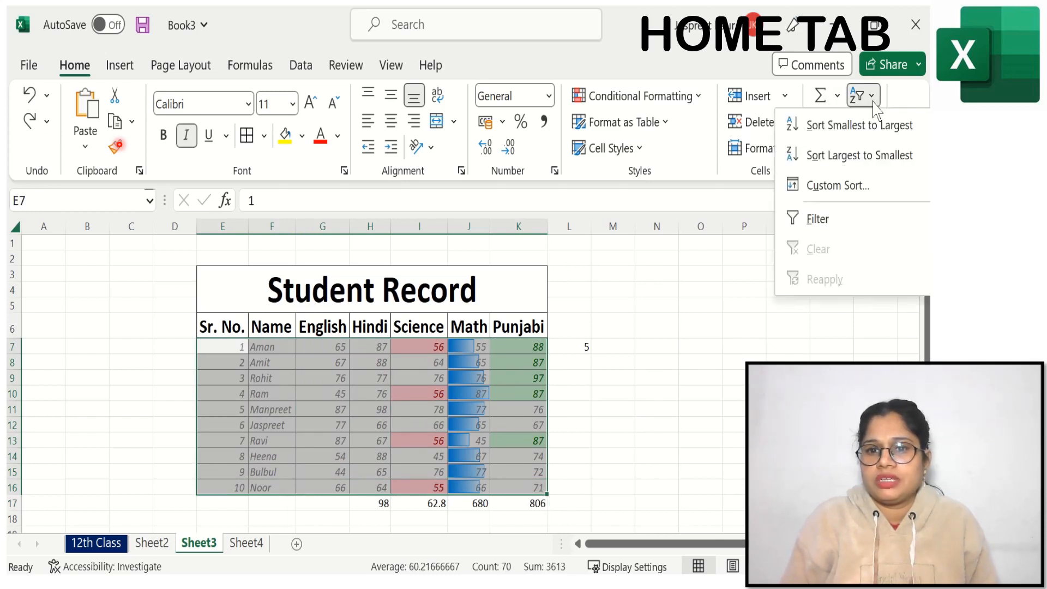
left_click(843, 134)
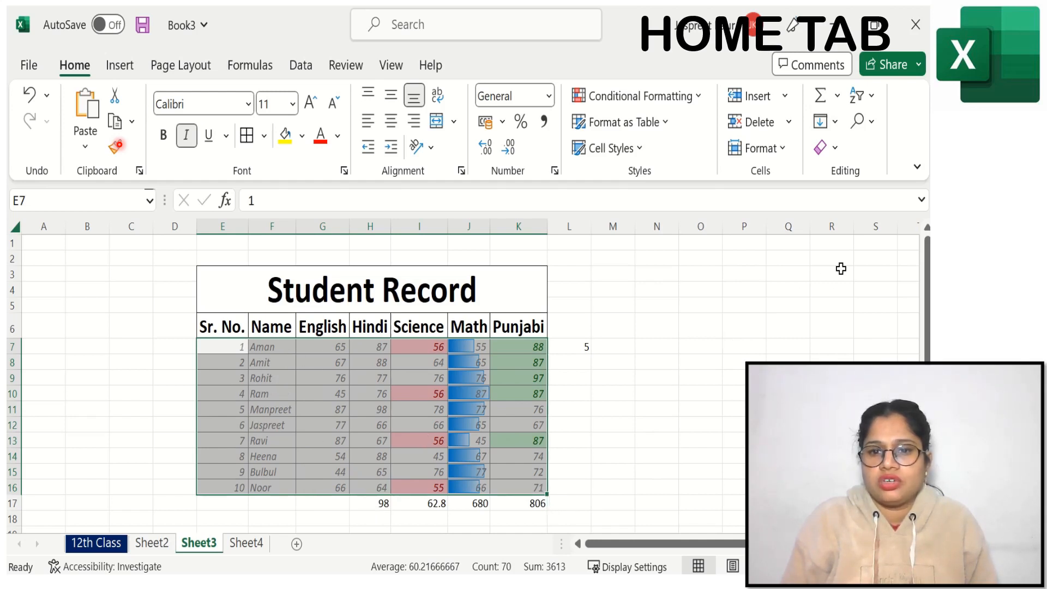
Step: Sort the student records E7:K16 from largest to smallest, and undo the record sorts and the Hindi maximum in H17
left_click(867, 97)
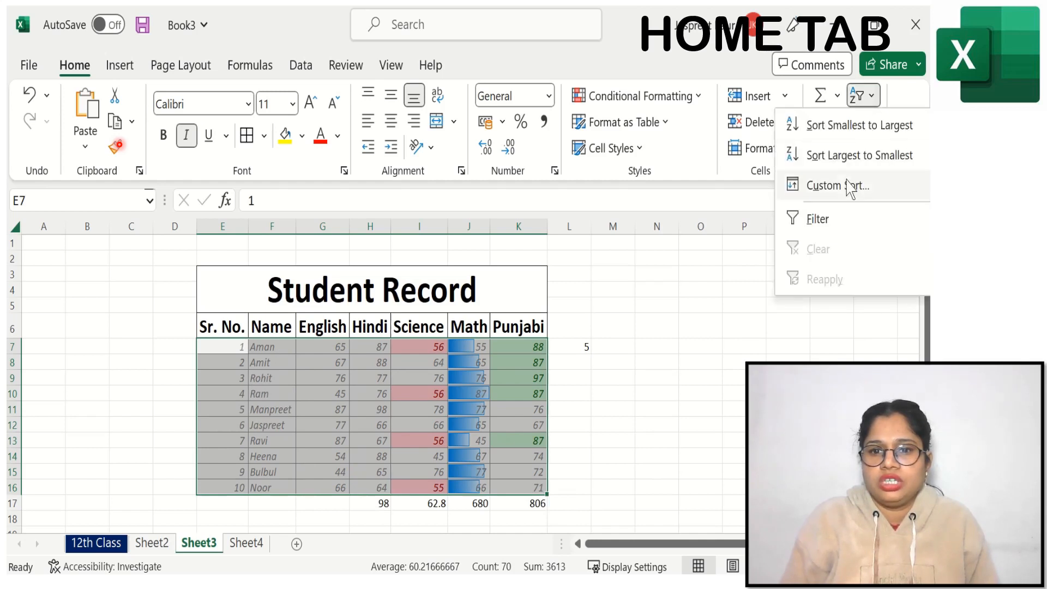
left_click(843, 158)
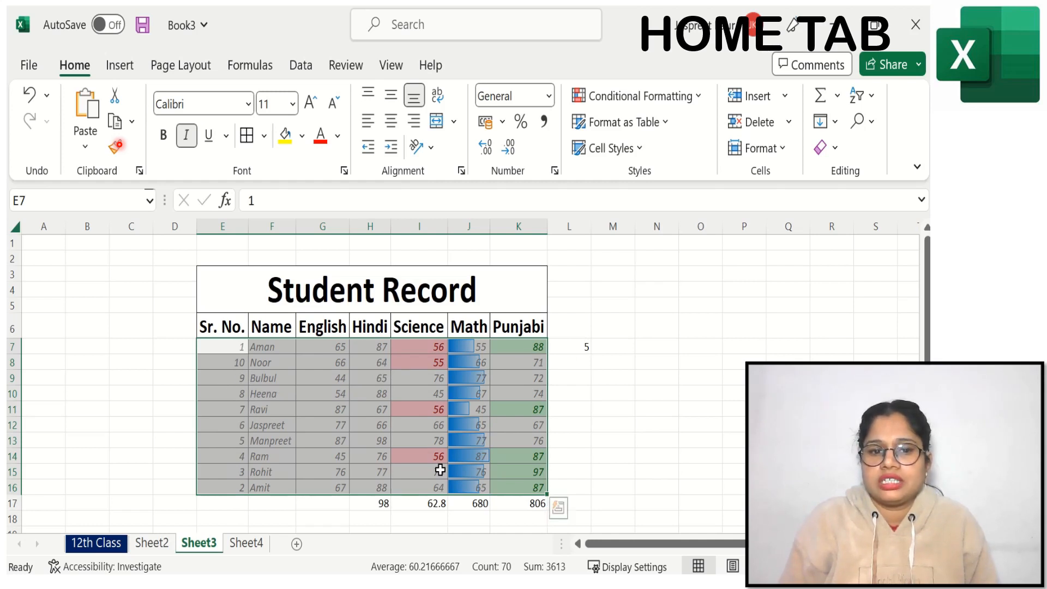
left_click(30, 94)
left_click(30, 93)
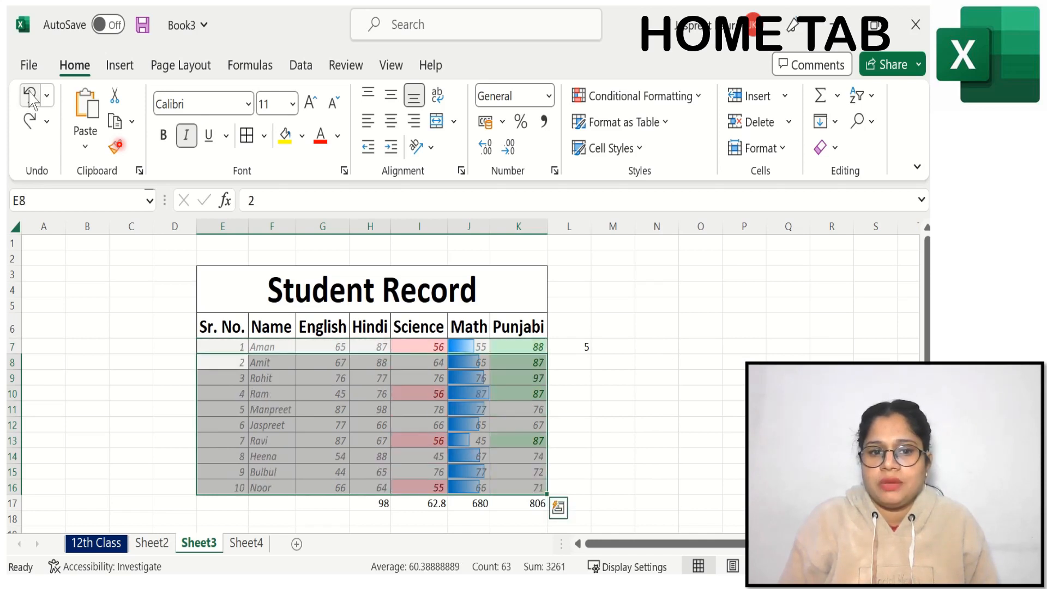
left_click(30, 94)
left_click(714, 403)
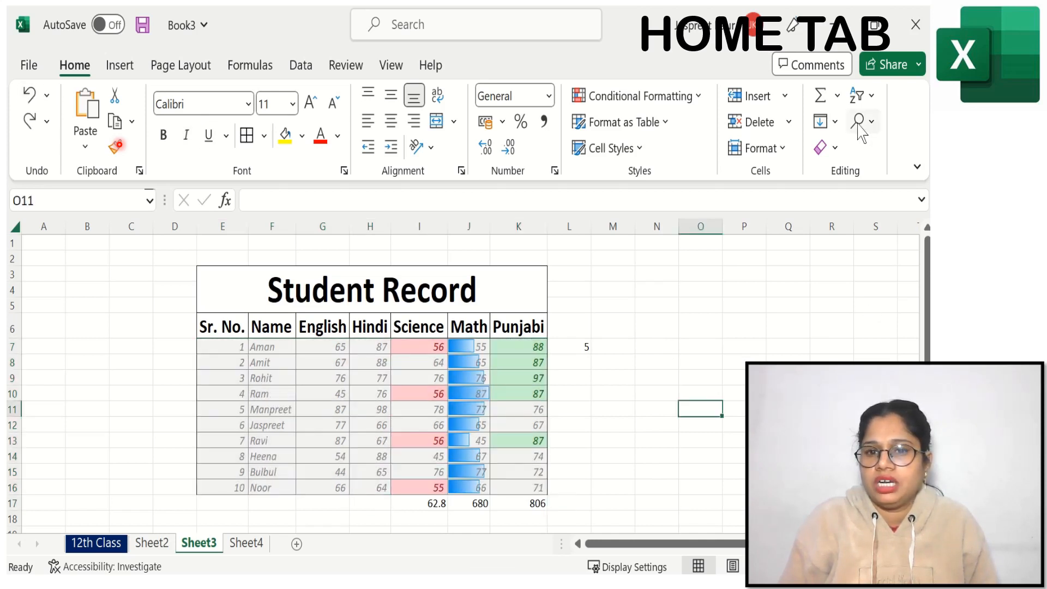
Step: Turn on filtering for the header row E6:K6 of the Student Record table
left_click(873, 99)
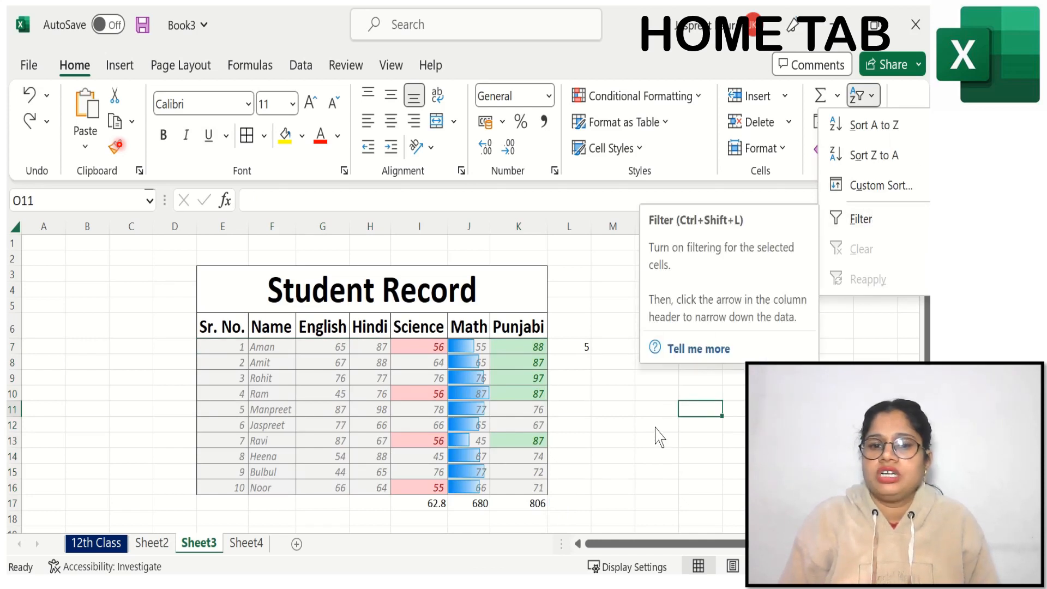
left_click(222, 319)
left_click_drag(222, 326, 526, 326)
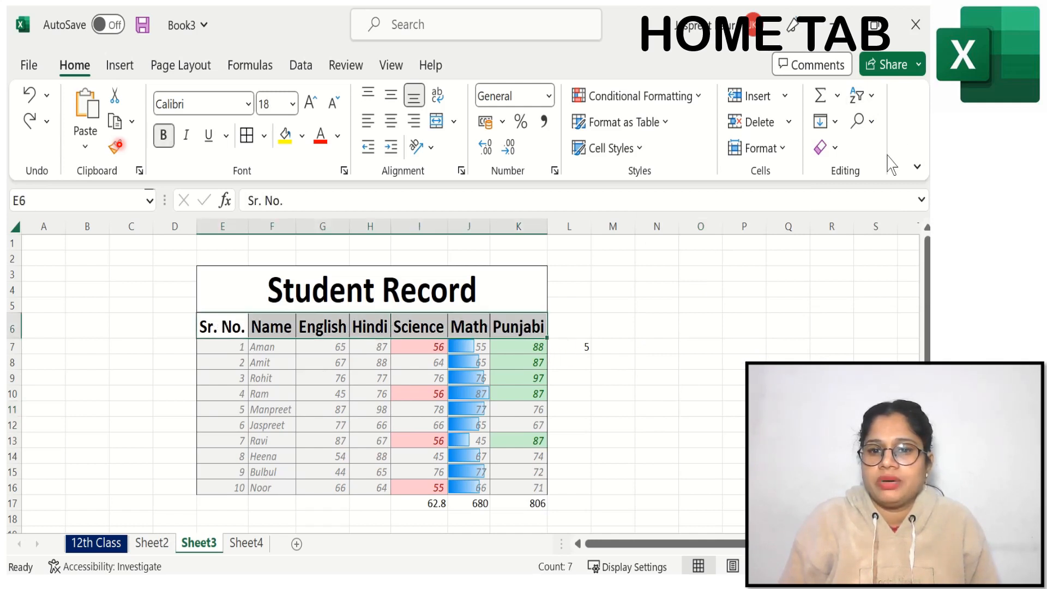
left_click(873, 97)
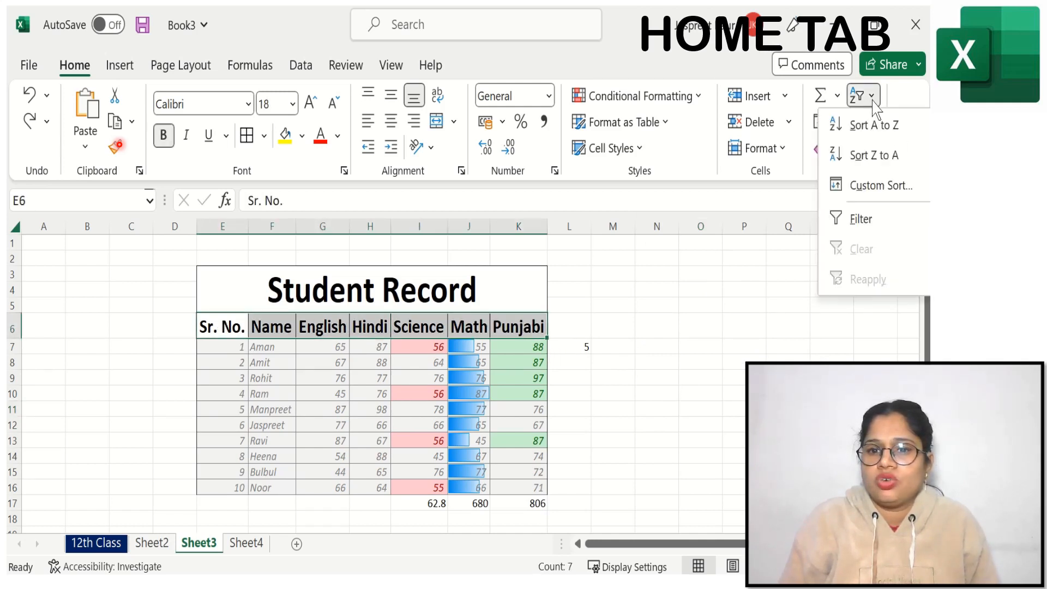
left_click(861, 220)
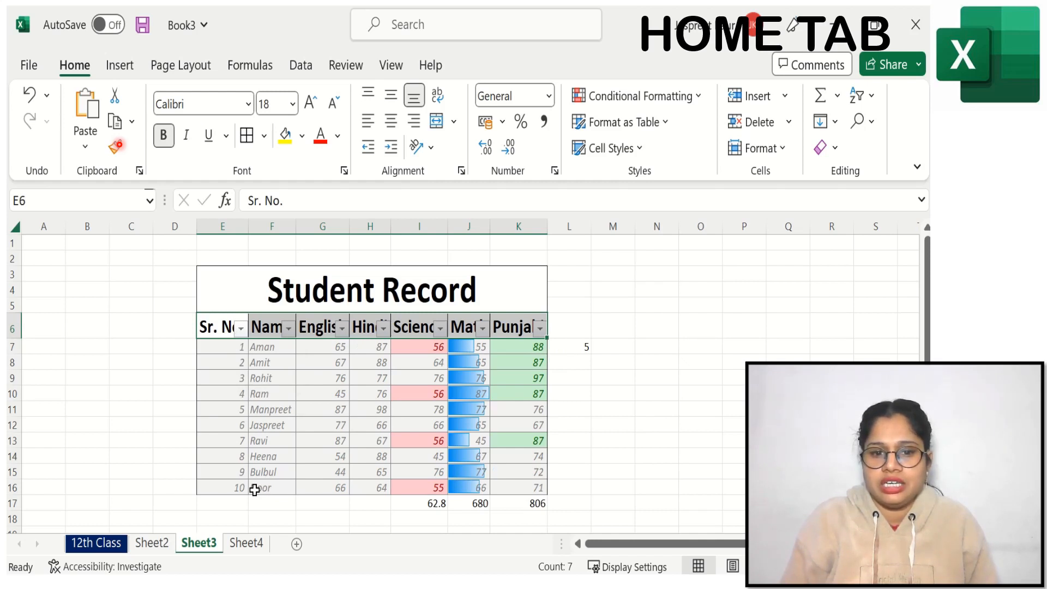
Step: Filter the Sr. No. column to show only records 5 and 8, and reselect all its values to show every record
left_click(241, 329)
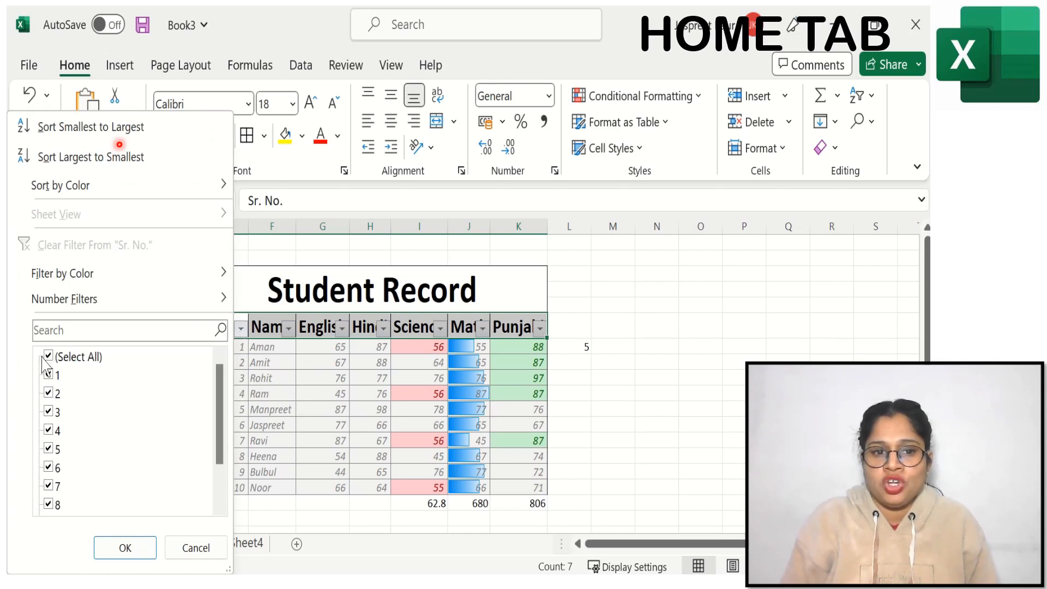
left_click(49, 359)
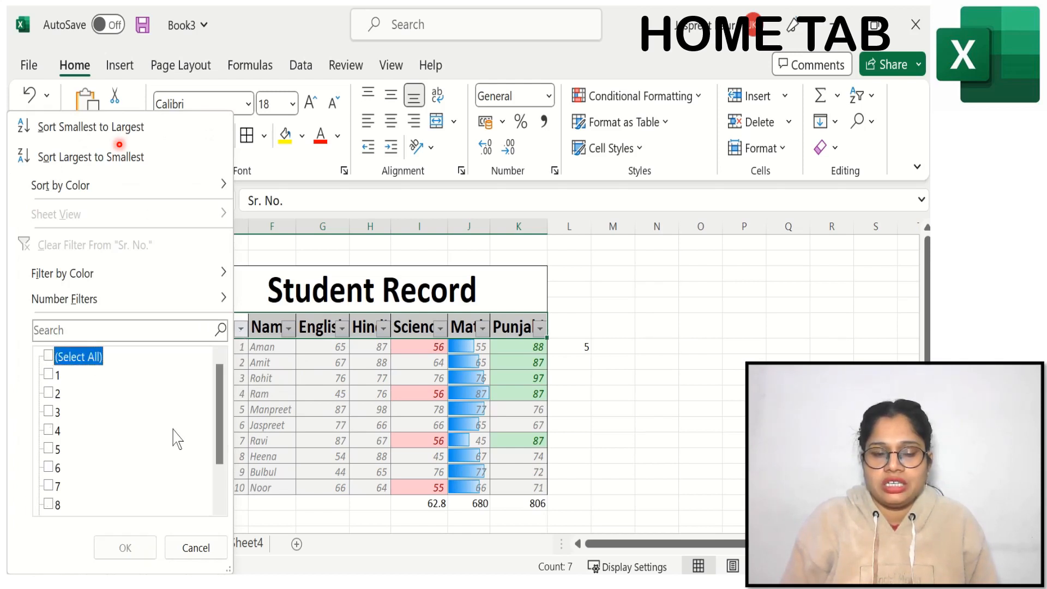
left_click(49, 450)
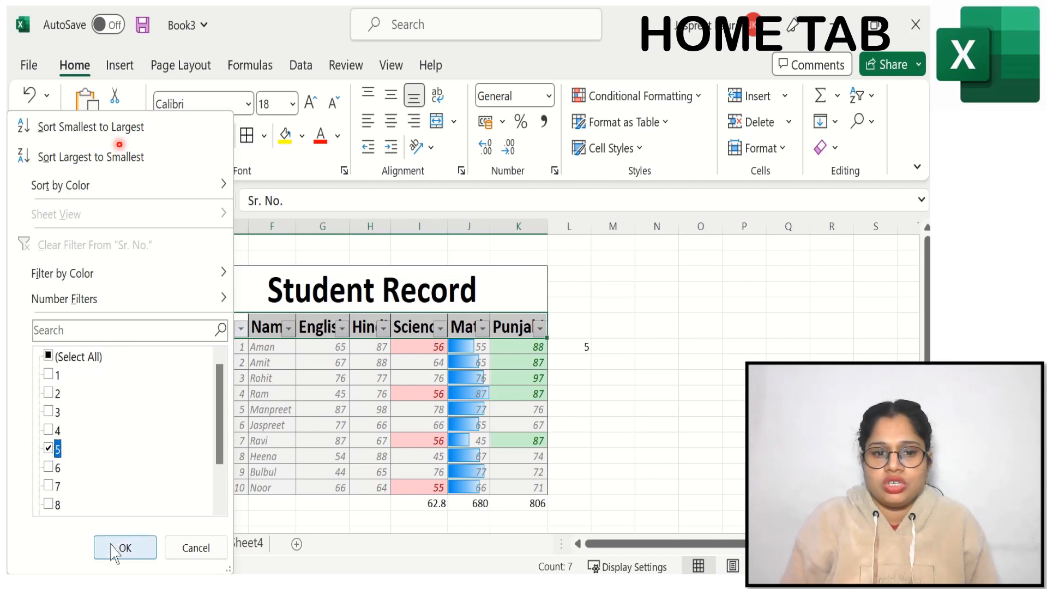
left_click(49, 504)
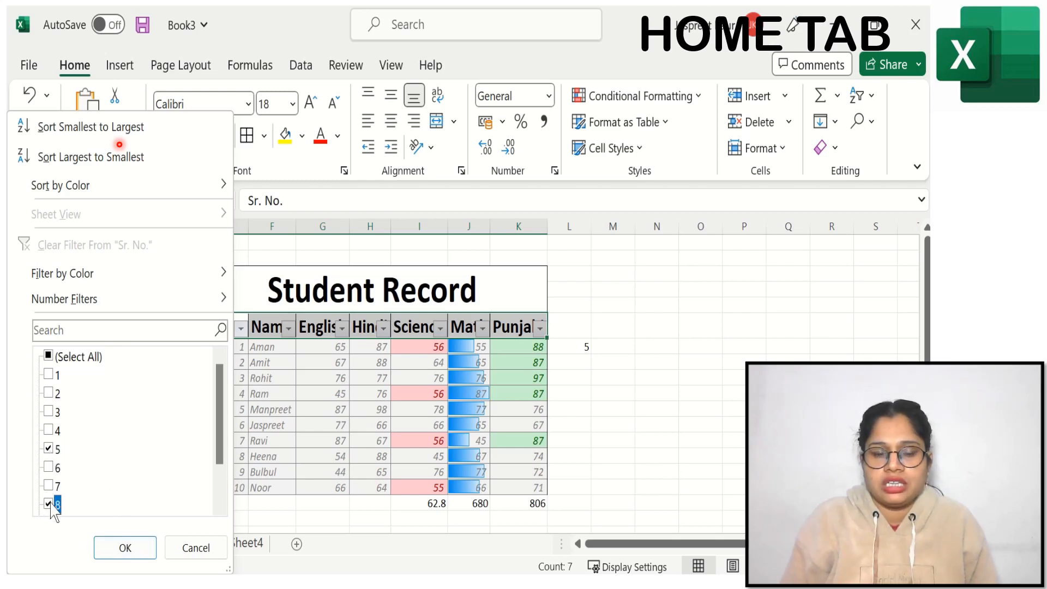
left_click(121, 547)
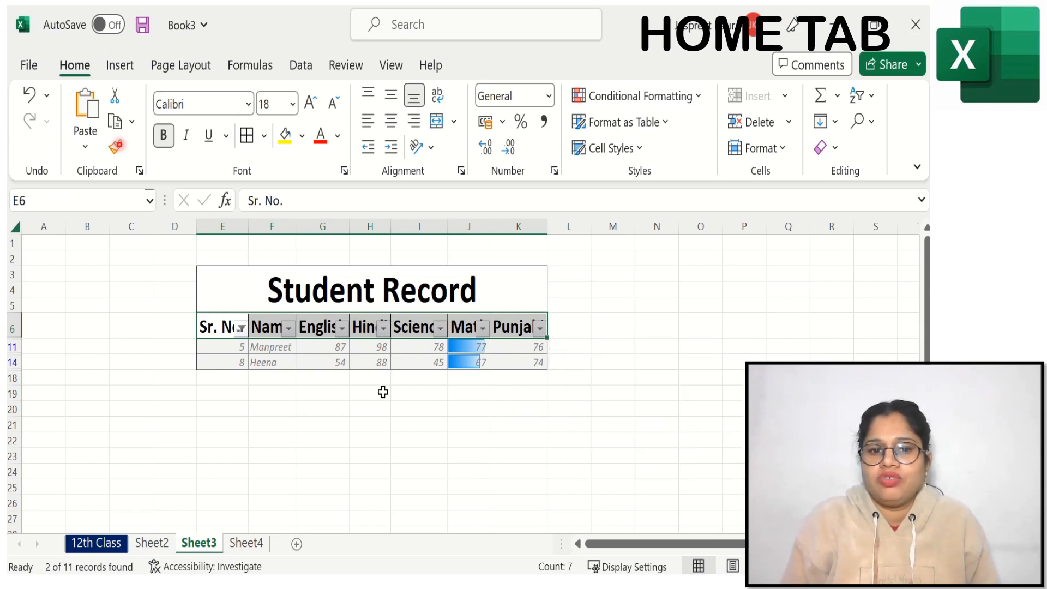
left_click(240, 329)
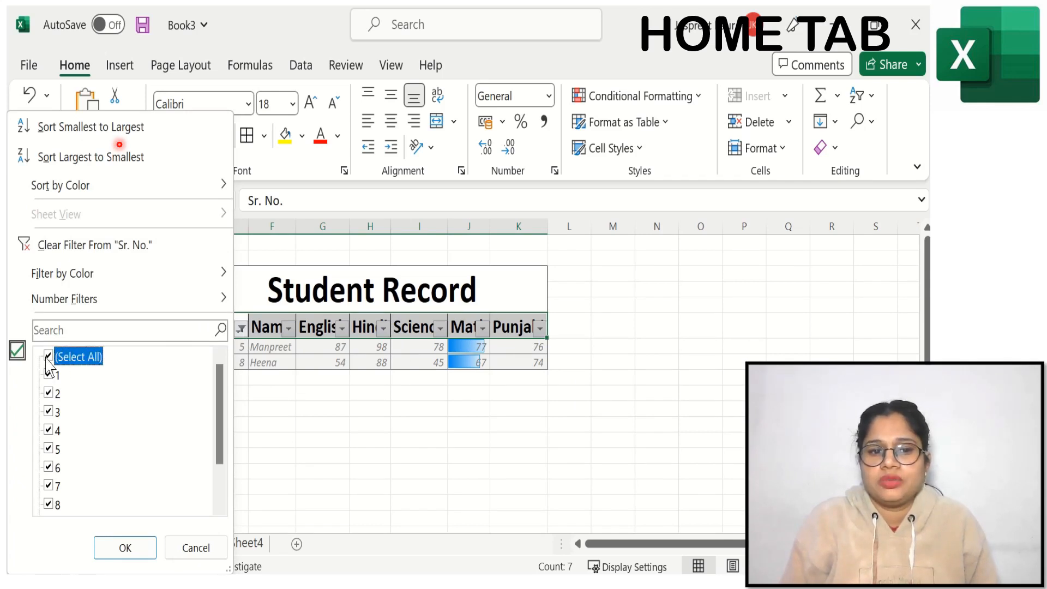
left_click(123, 549)
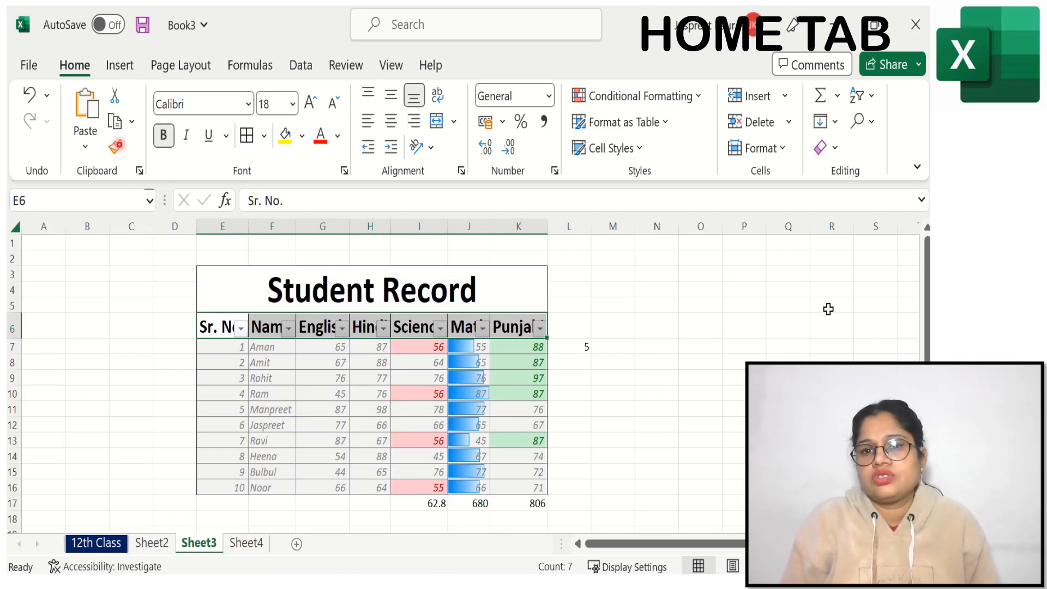
left_click(872, 125)
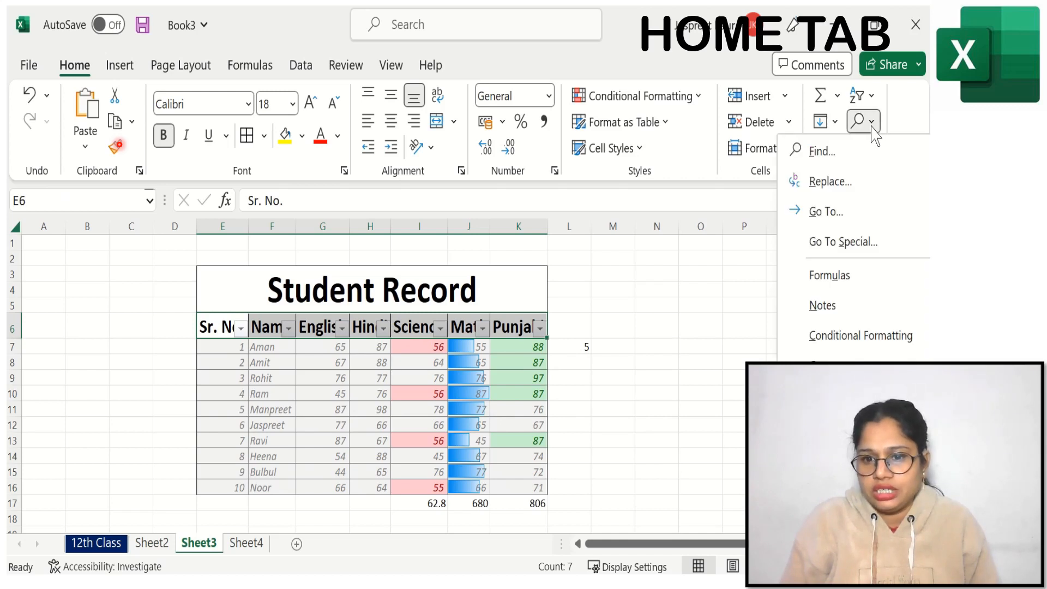
left_click(705, 314)
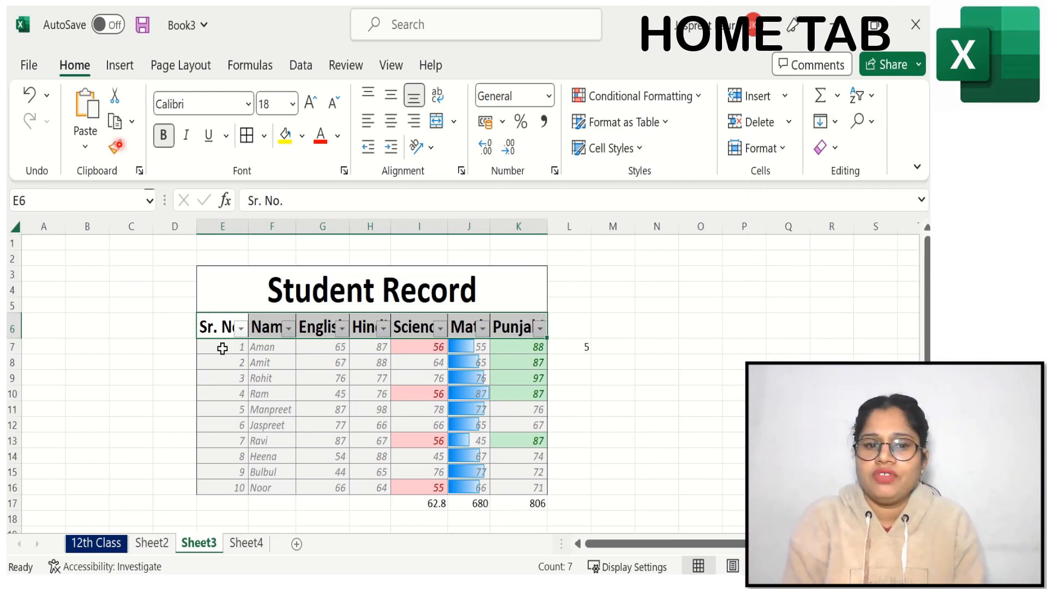
Step: Fill the first student's record down through E7:K16, and undo the fill
left_click_drag(222, 348, 508, 487)
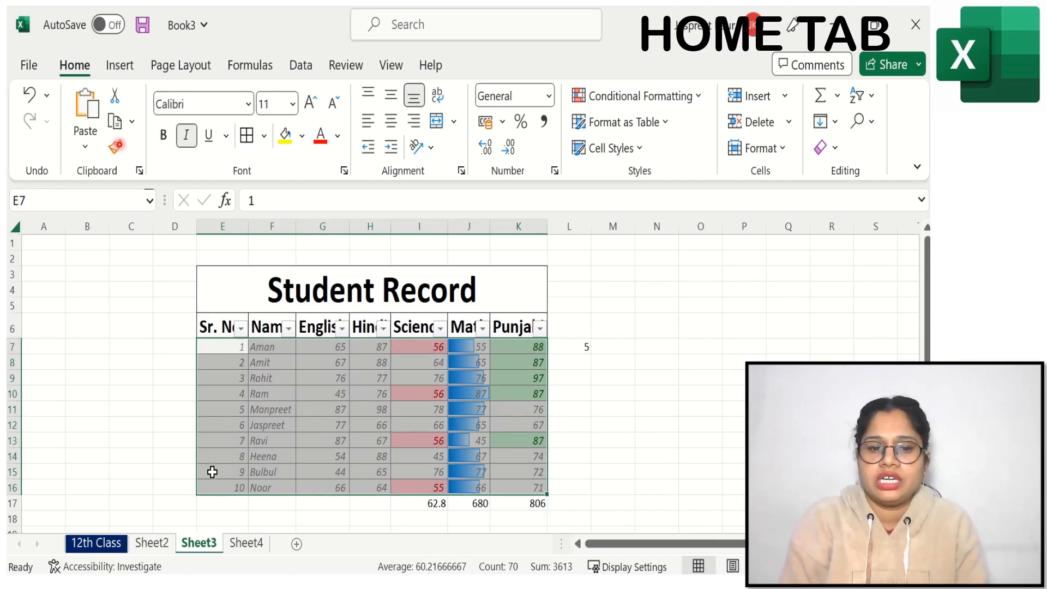
left_click(831, 122)
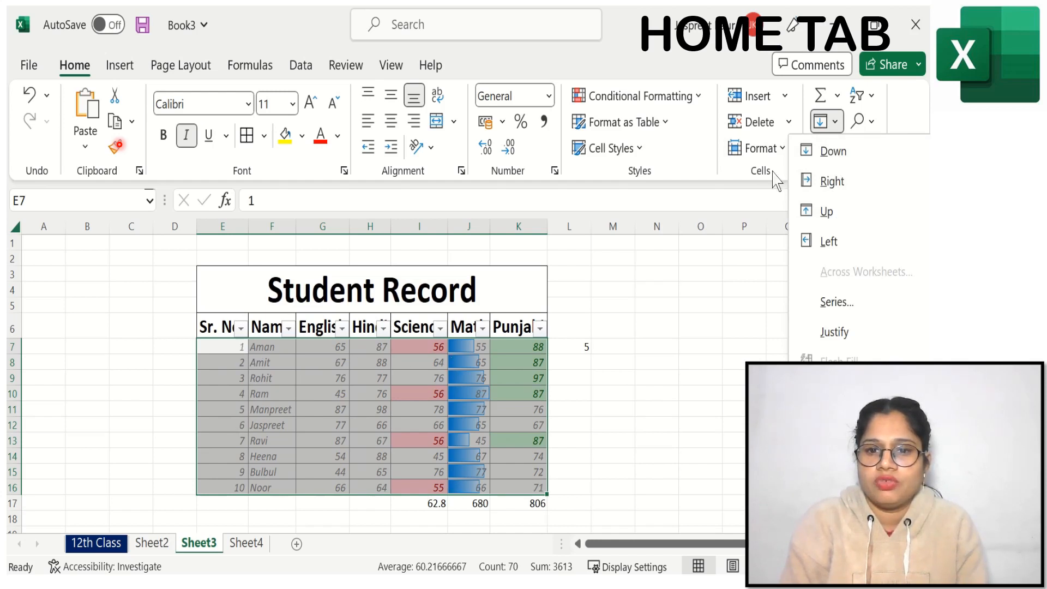
left_click(828, 151)
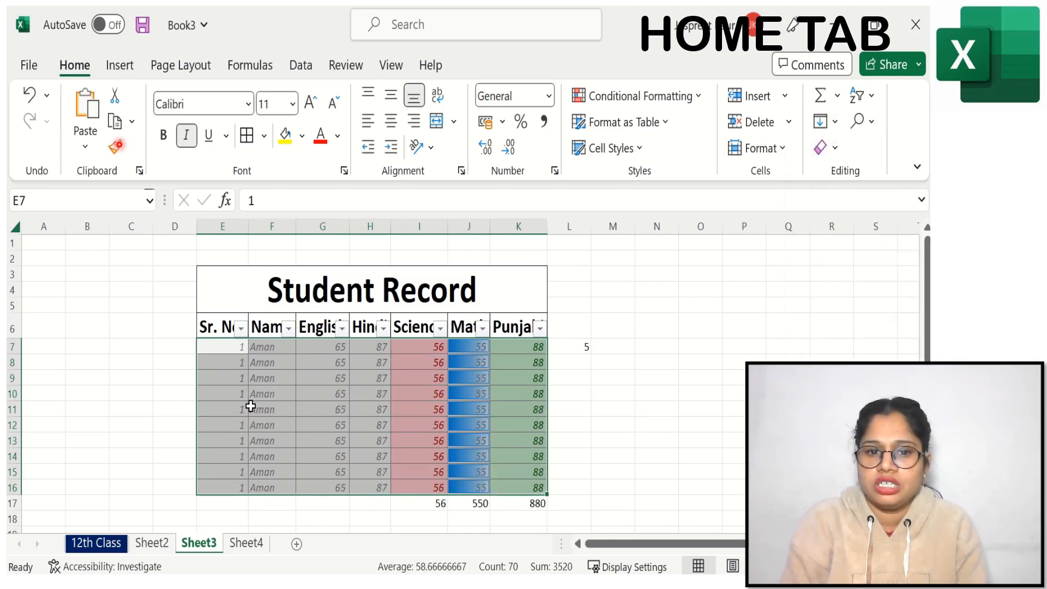
left_click(30, 95)
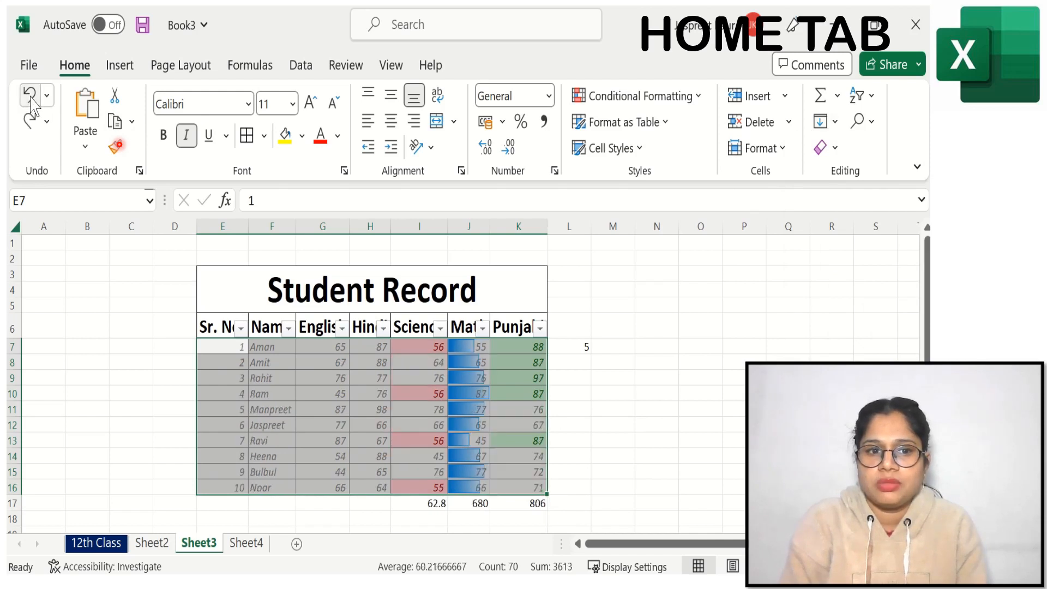
Step: Fill the student records E7:K16 to the right and to the left, undoing each fill
left_click(833, 121)
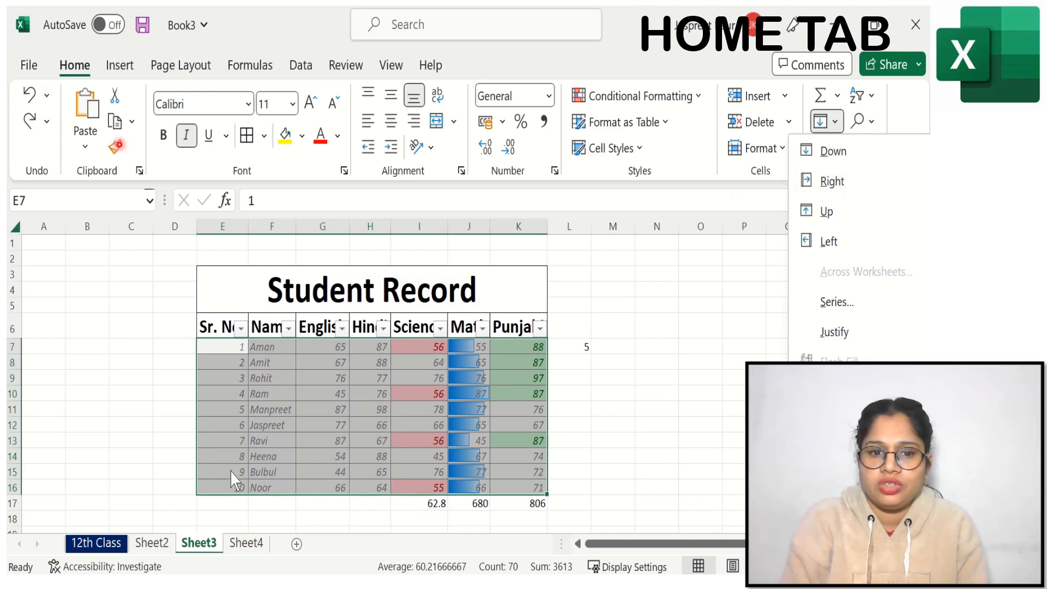
left_click(845, 184)
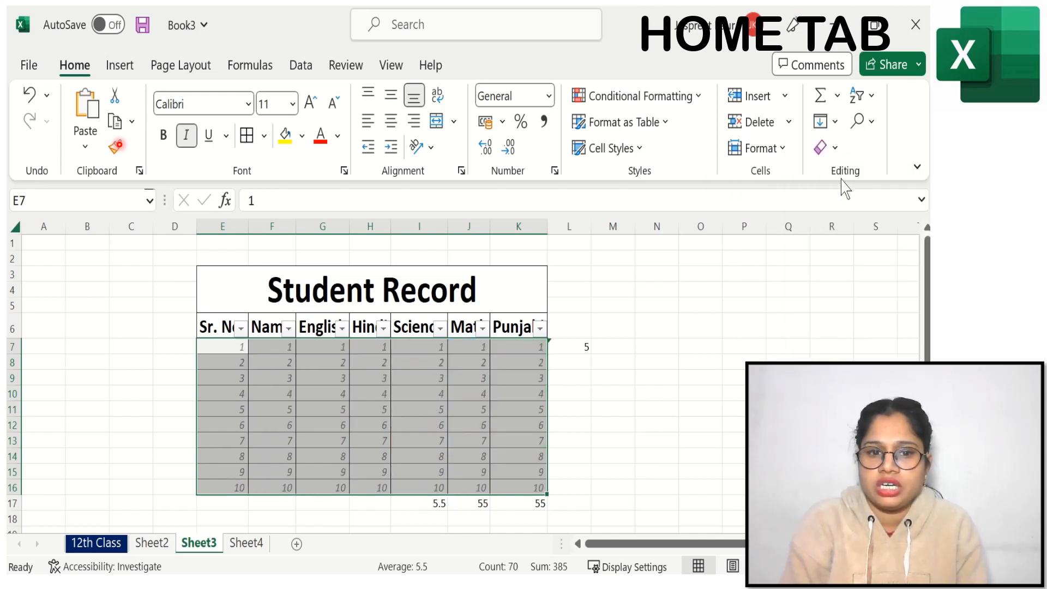
left_click(32, 95)
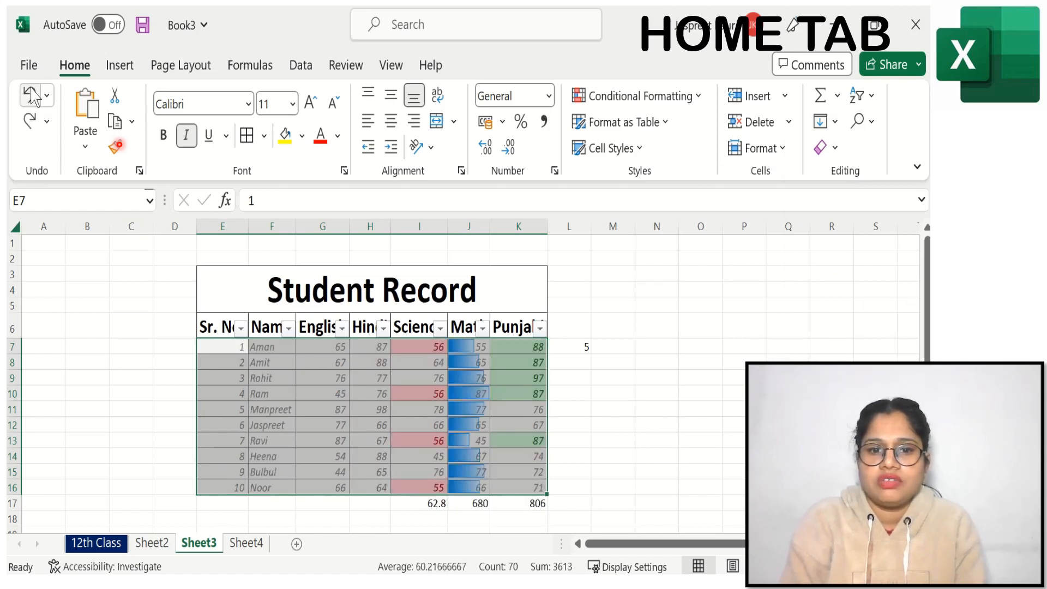
left_click(835, 122)
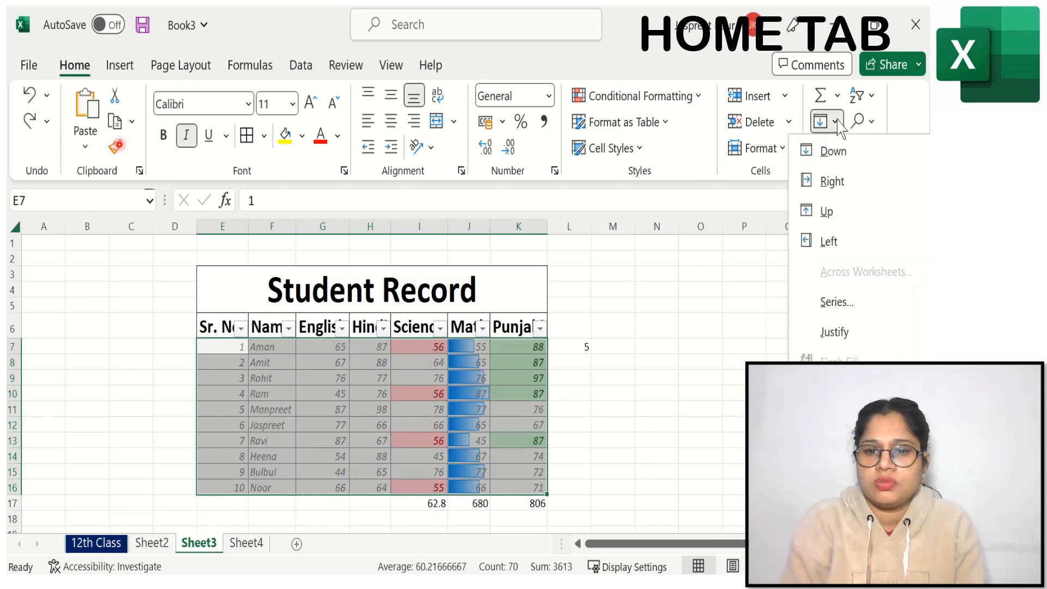
left_click(833, 242)
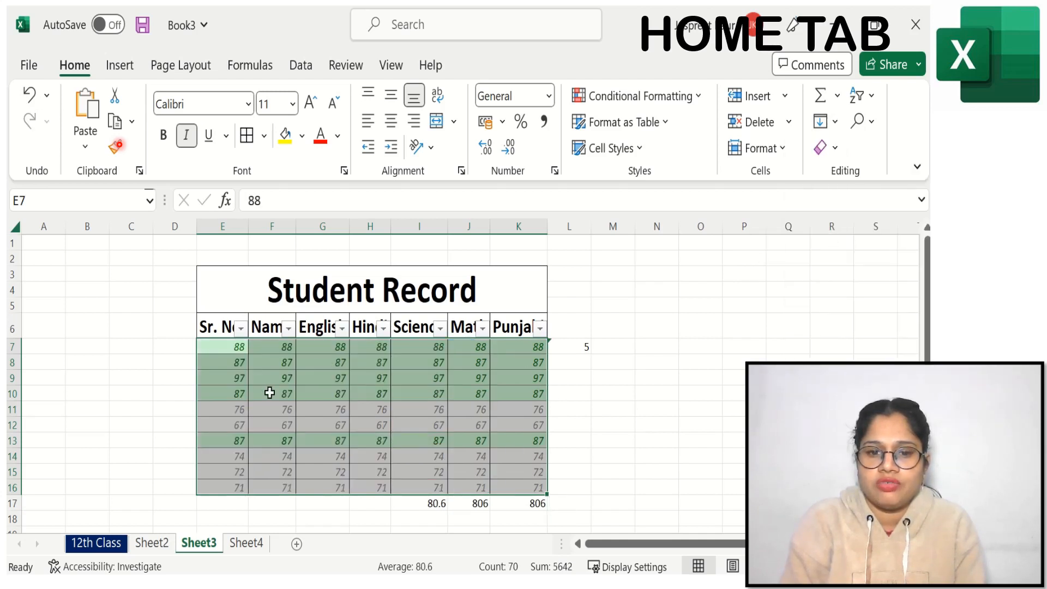
left_click(30, 95)
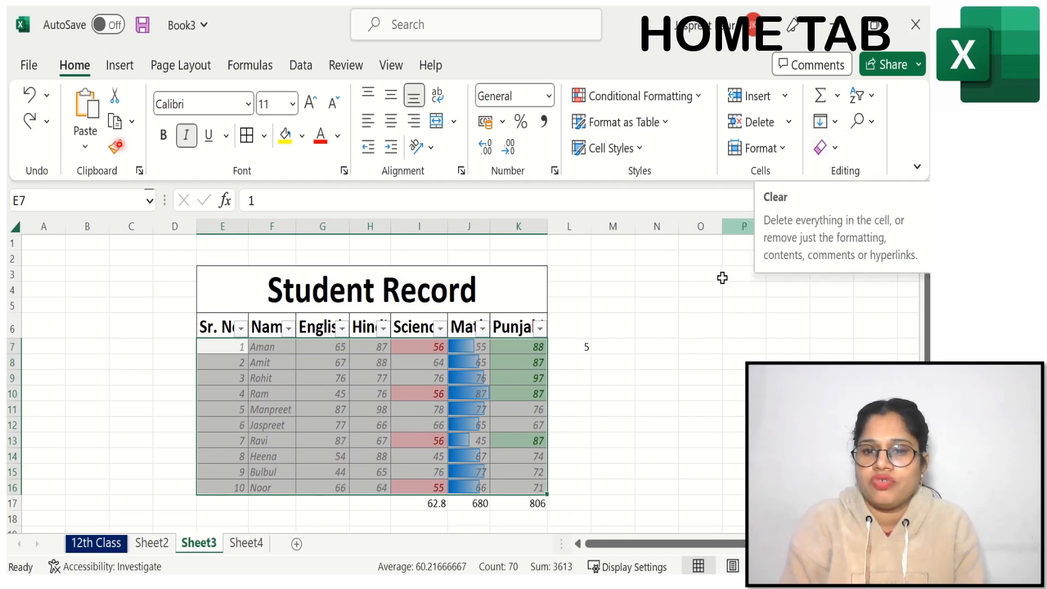
Step: Find all cells containing the fourth student's name and go to the matching cell
left_click(871, 122)
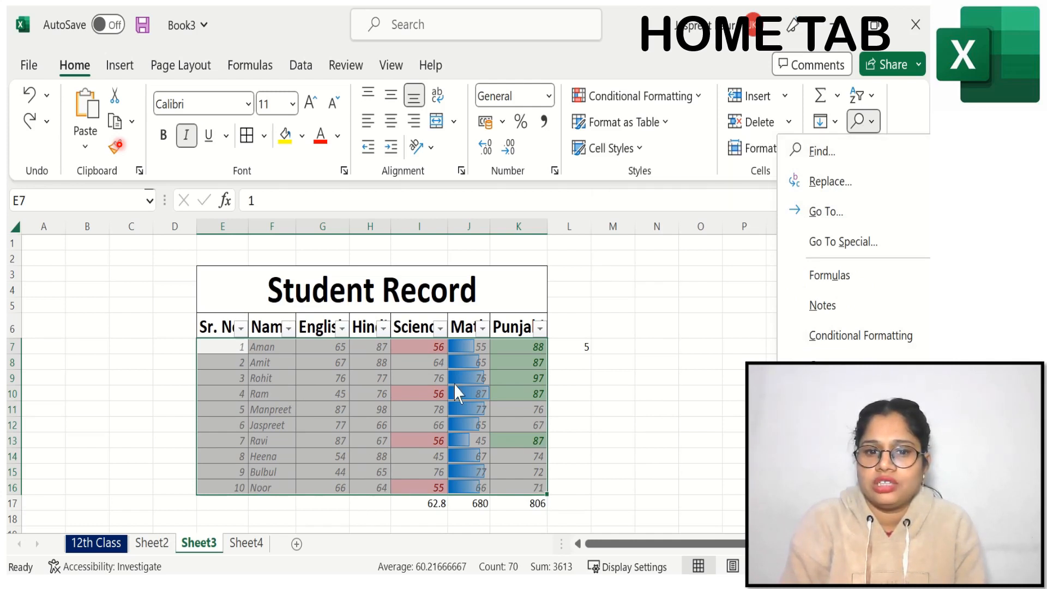
left_click(828, 152)
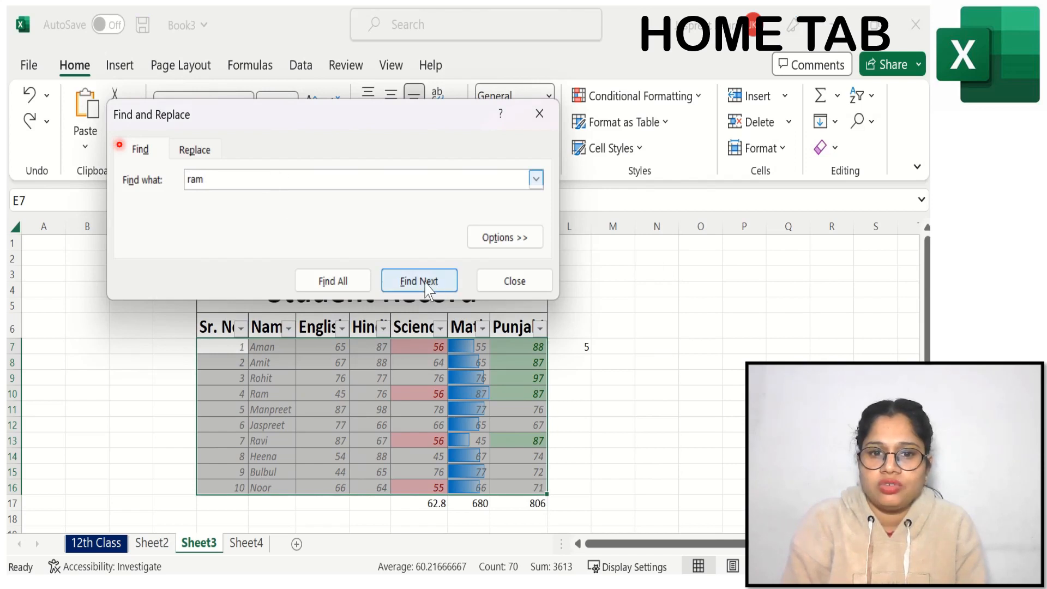
left_click(341, 281)
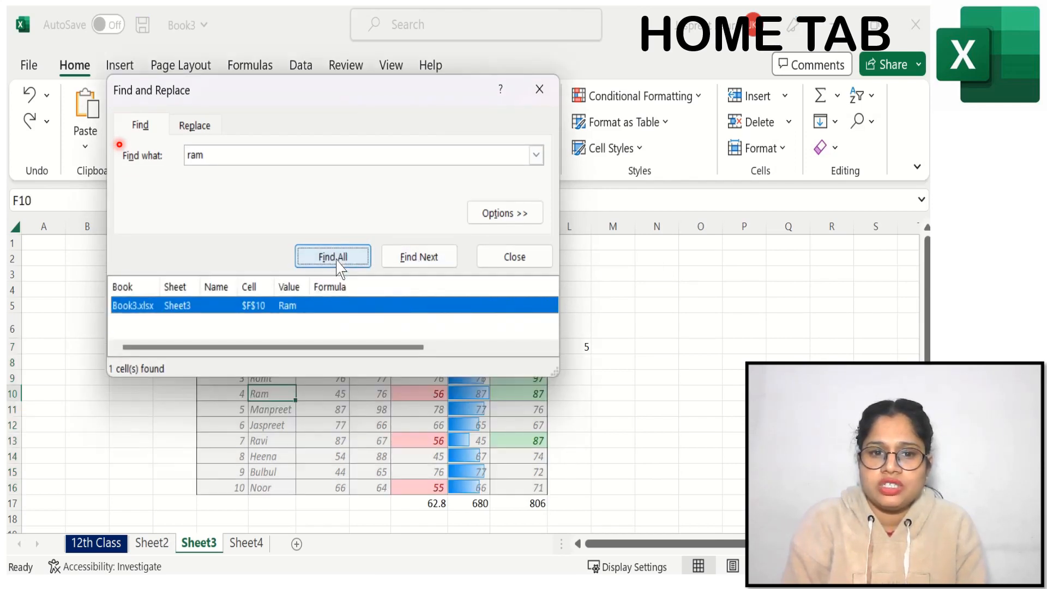
left_click(224, 306)
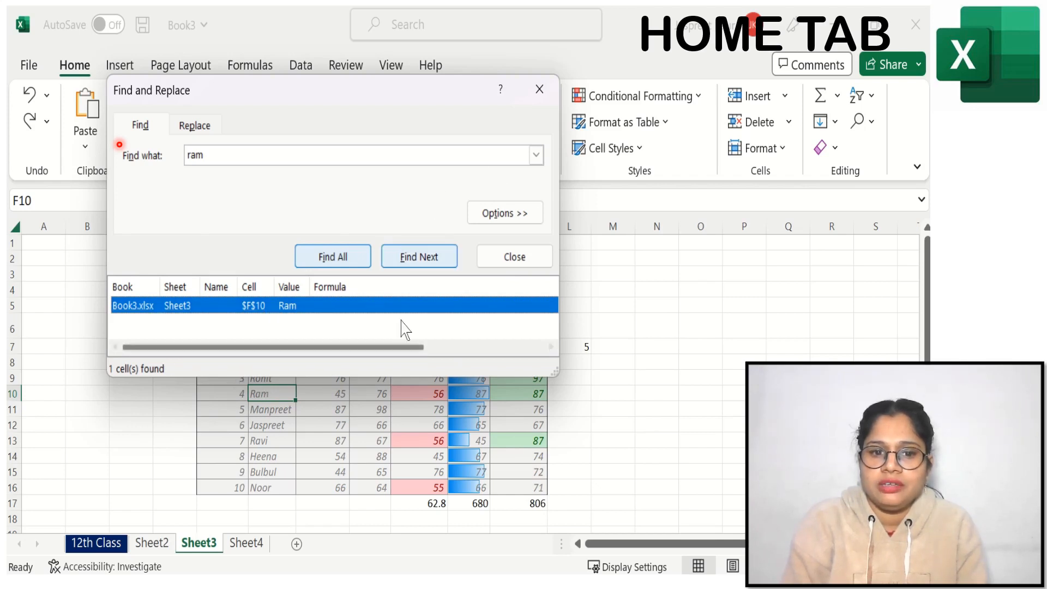
left_click(538, 89)
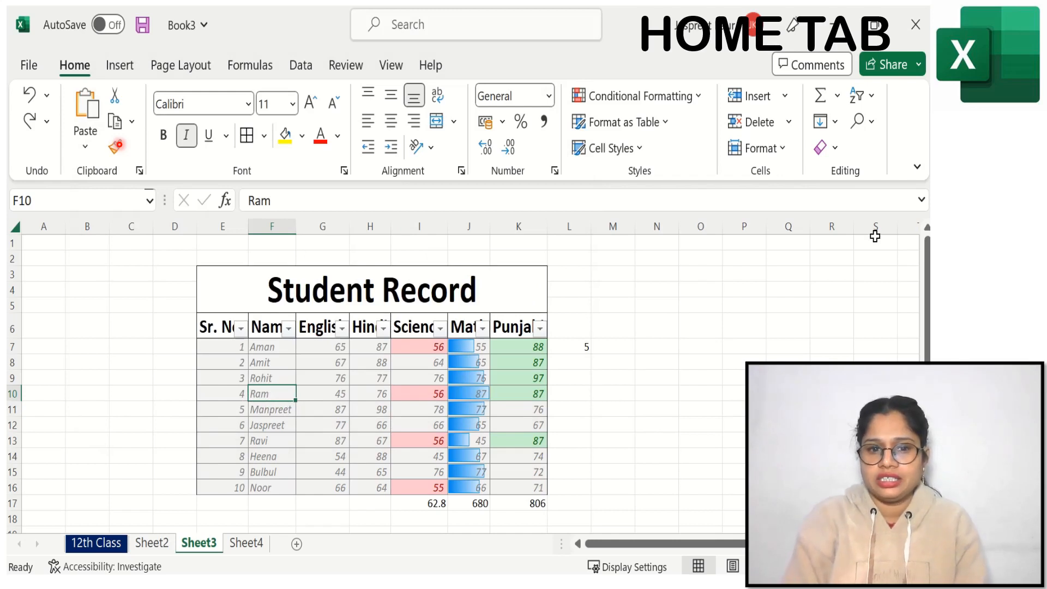
Step: Replace the fourth student's name in F10 with another first name using Find and Replace
left_click(871, 122)
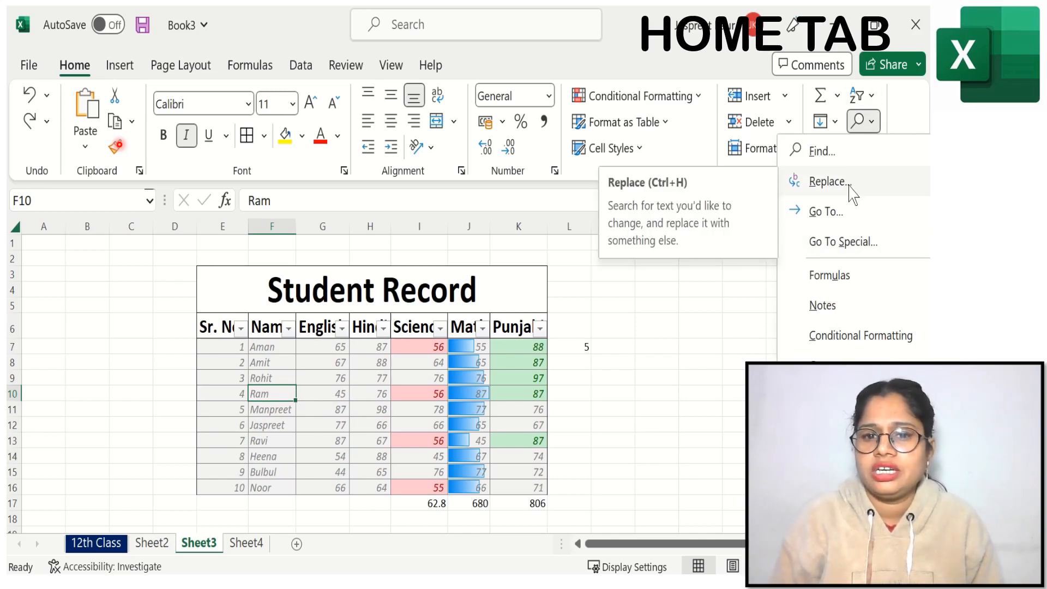
left_click(827, 182)
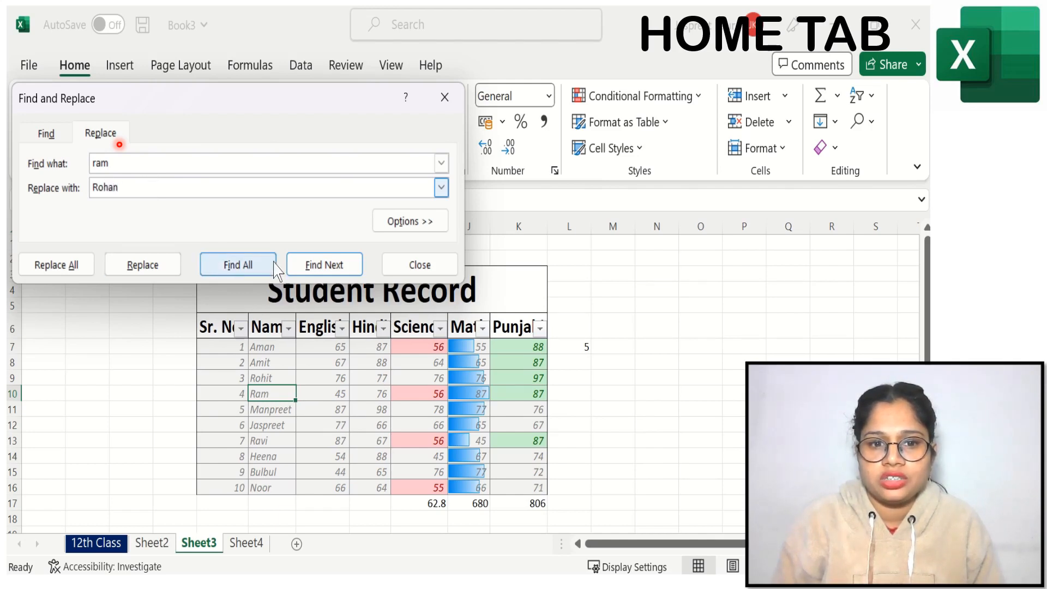
left_click(133, 273)
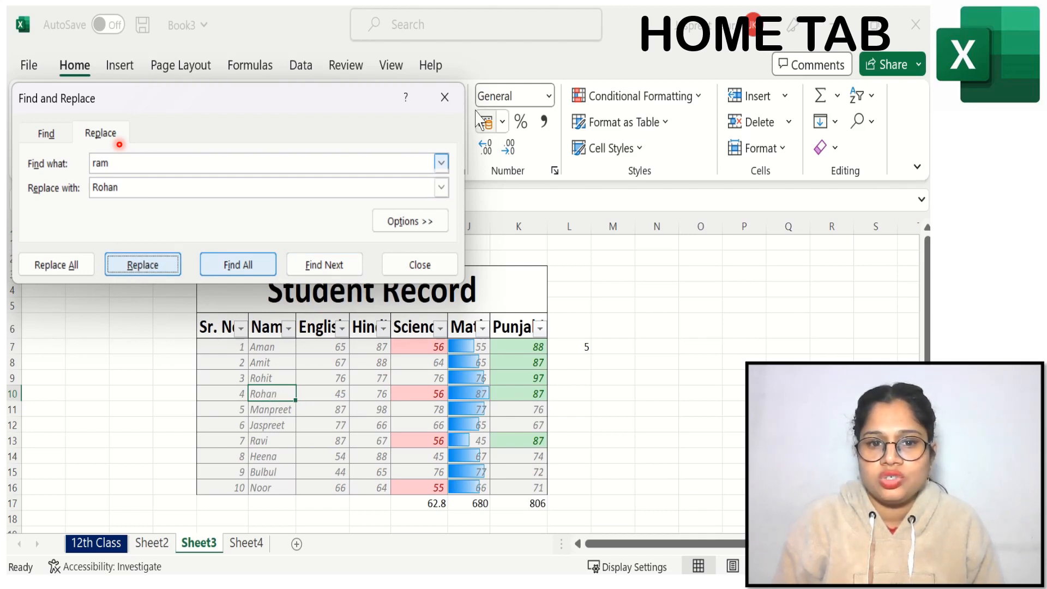
left_click(447, 99)
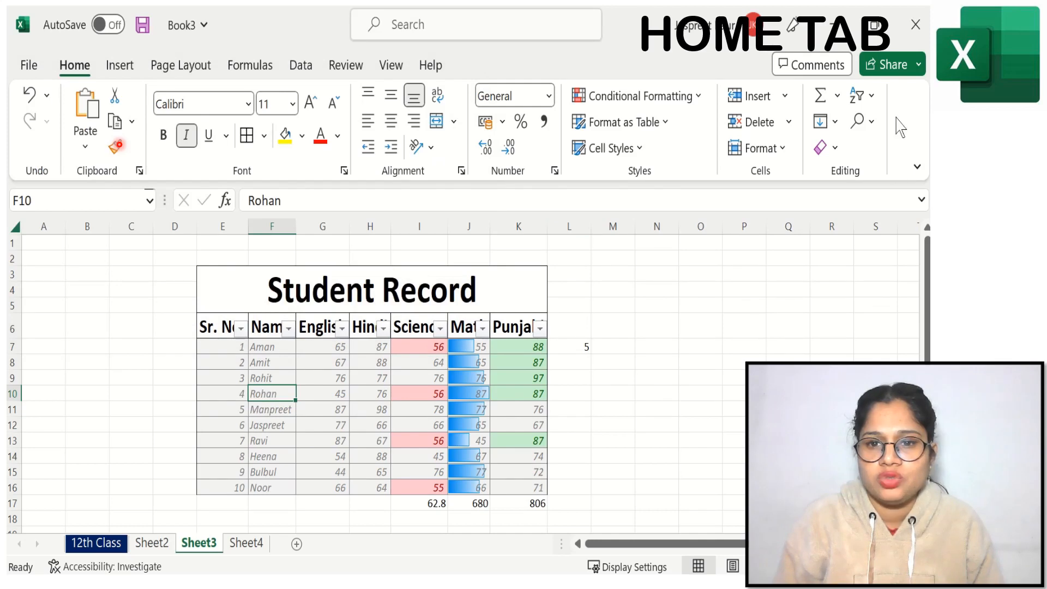
Step: Locate all cells containing formulas on the sheet, deselect them, and locate them again
left_click(870, 124)
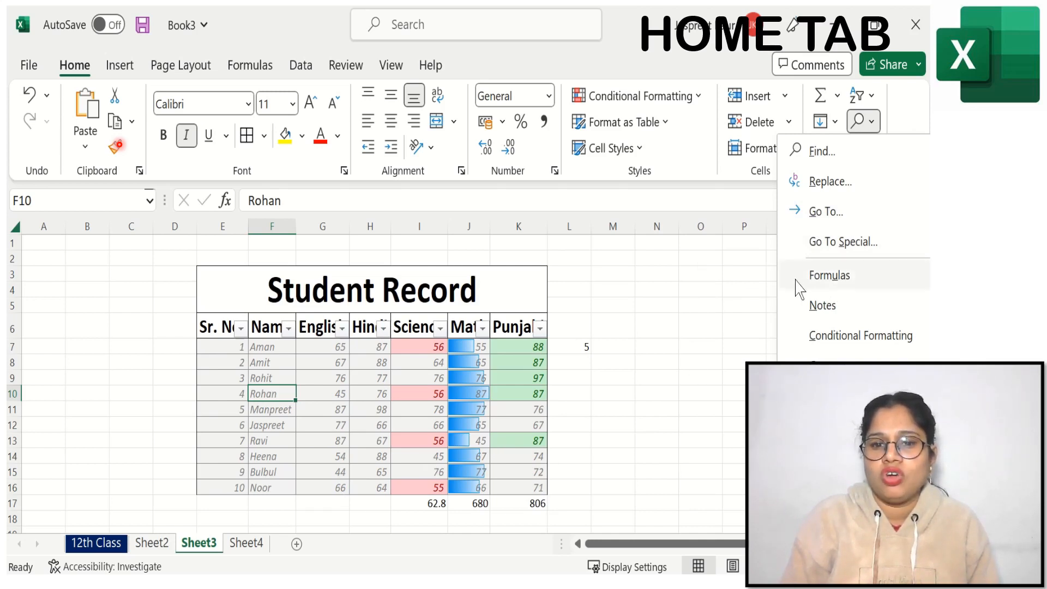
left_click(821, 279)
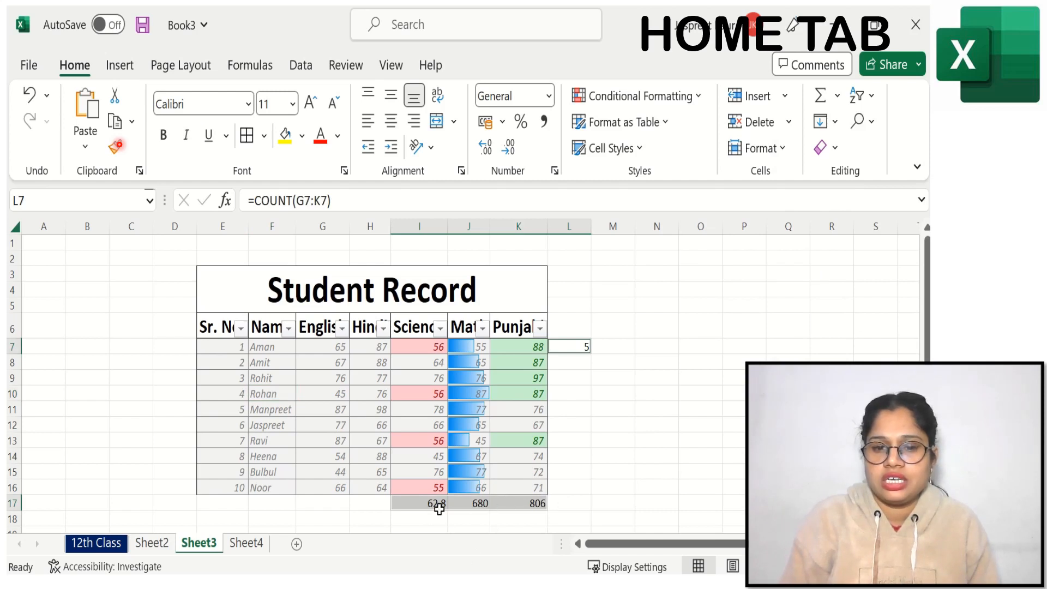
left_click(708, 364)
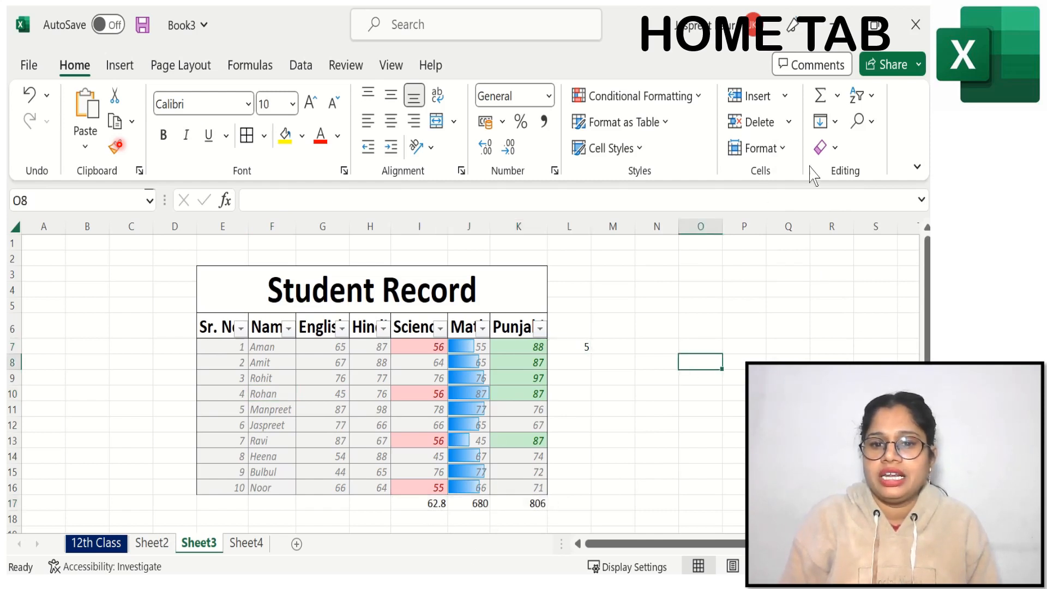
left_click(863, 121)
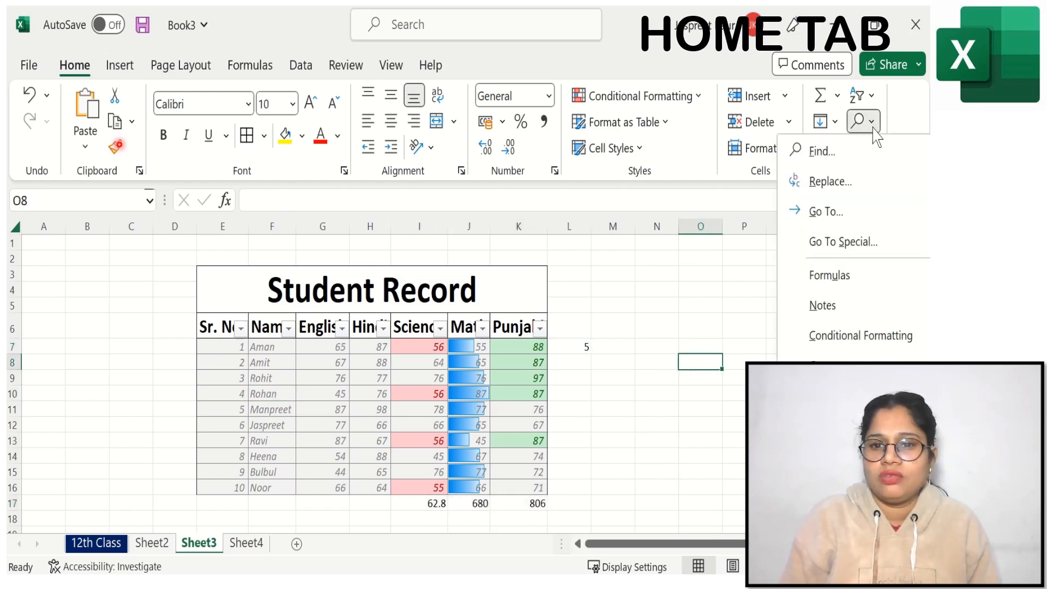
left_click(843, 277)
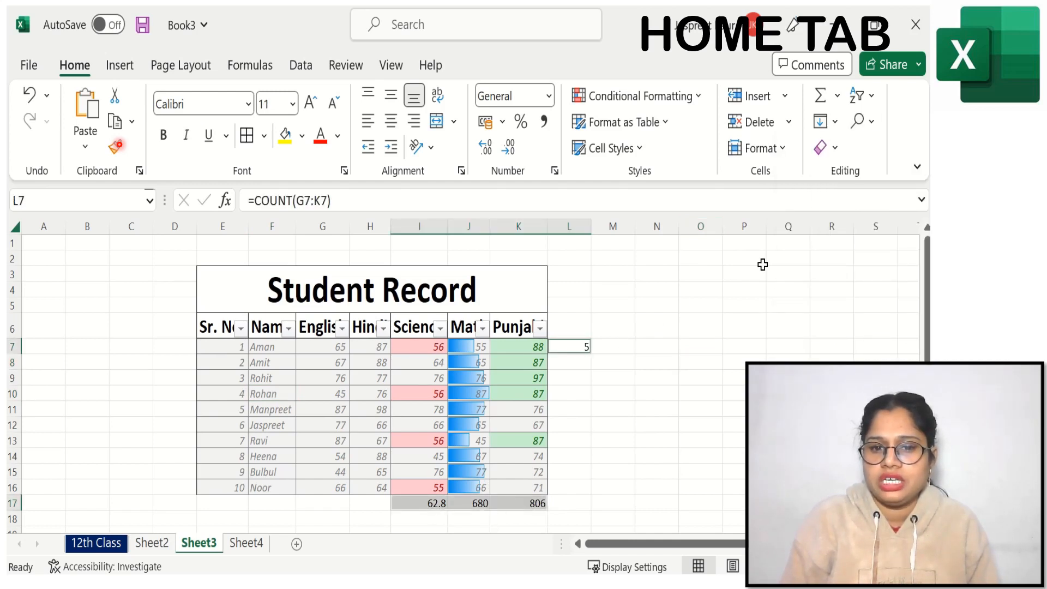
Step: Search the sheet for cells containing notes
left_click(866, 122)
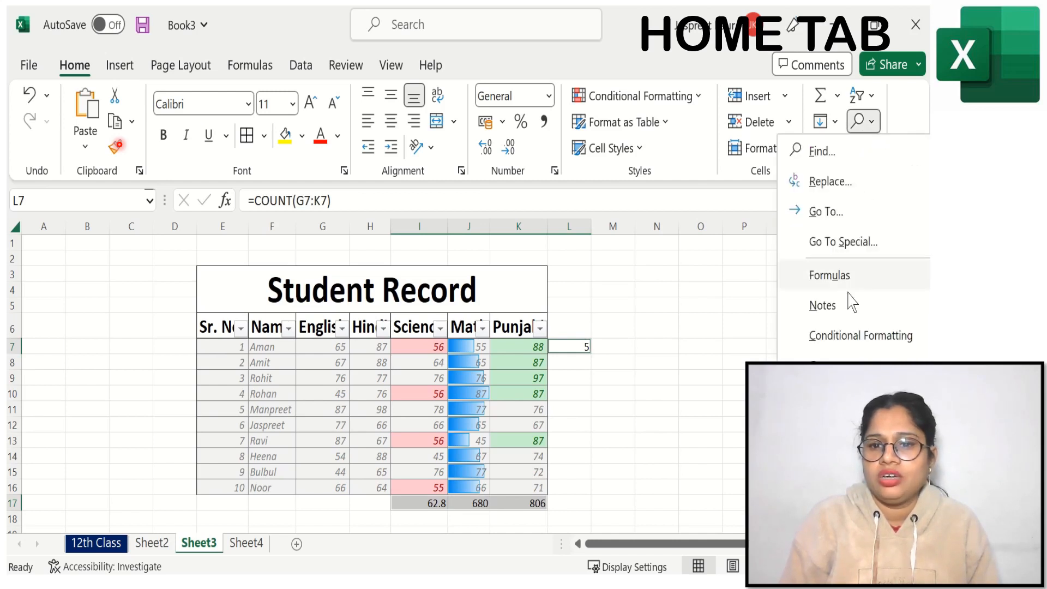
left_click(845, 311)
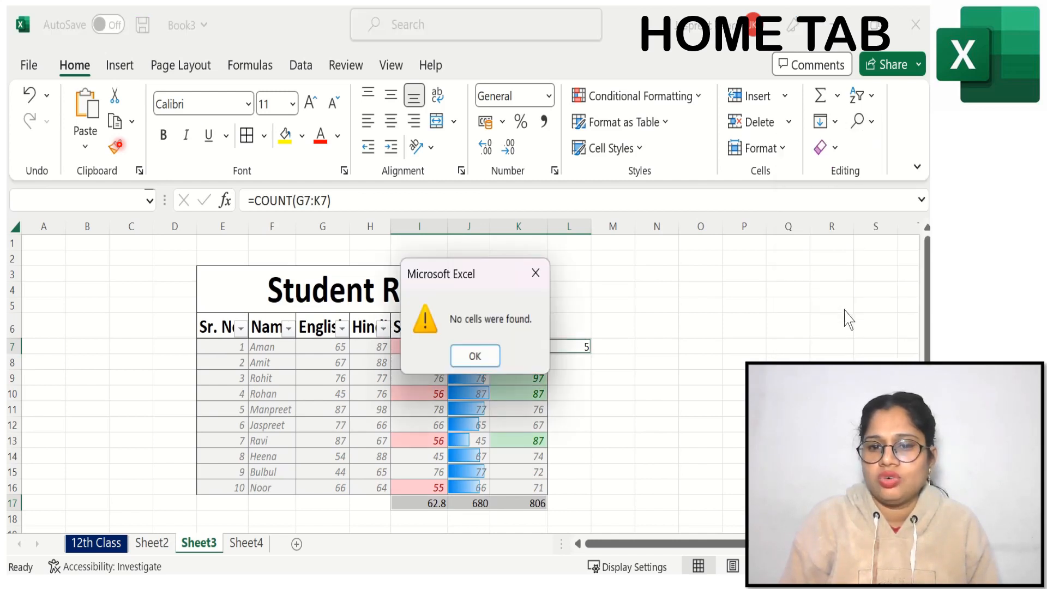
left_click(479, 357)
Step: Locate the cells with conditional formatting, check for cells with data validation, and clear the selection
left_click(864, 121)
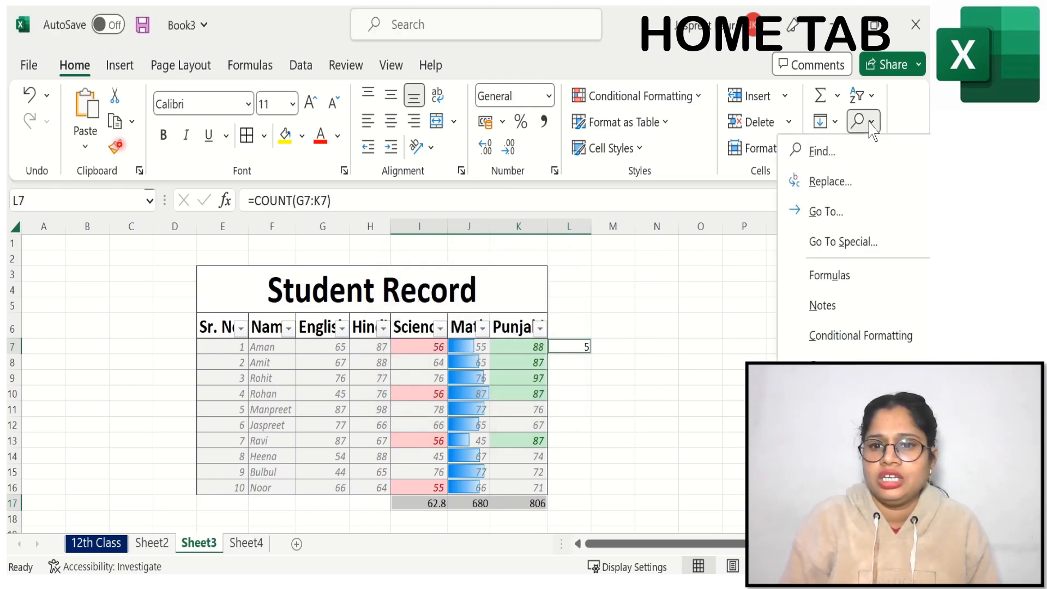
left_click(856, 337)
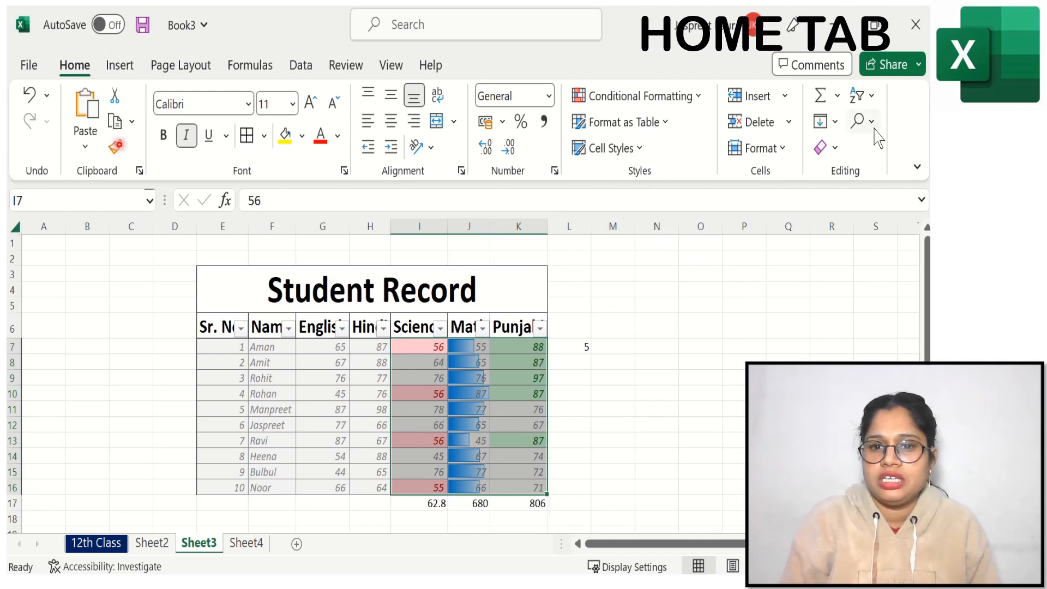
left_click(859, 121)
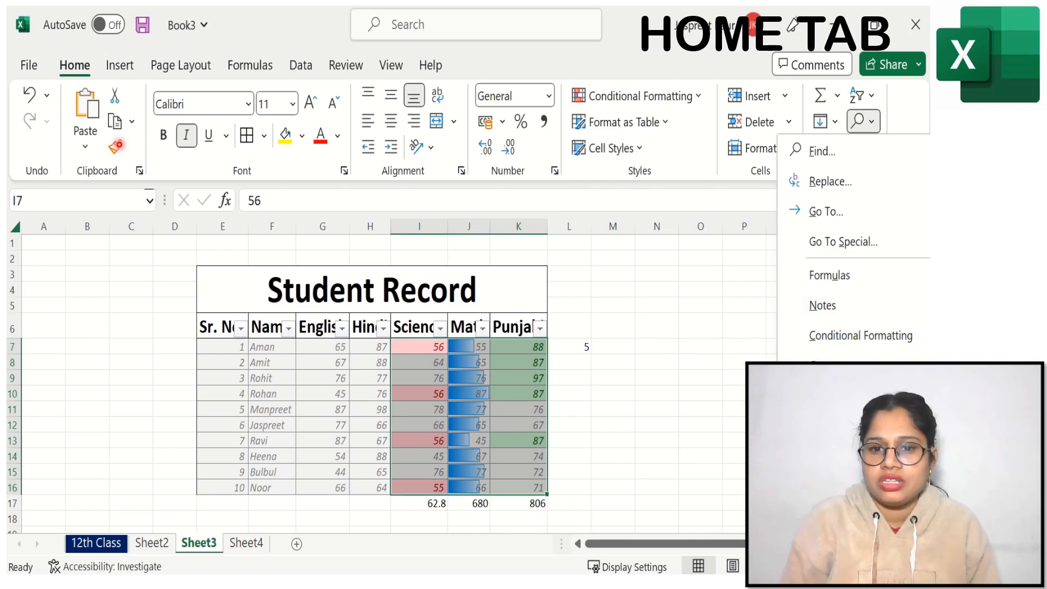
left_click(843, 396)
left_click(475, 355)
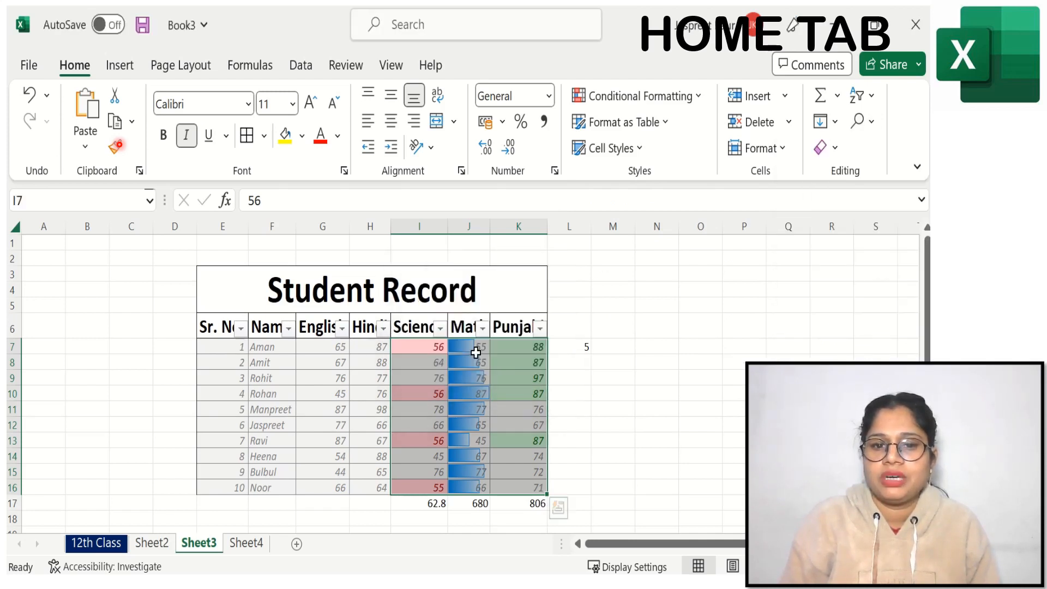
left_click(871, 125)
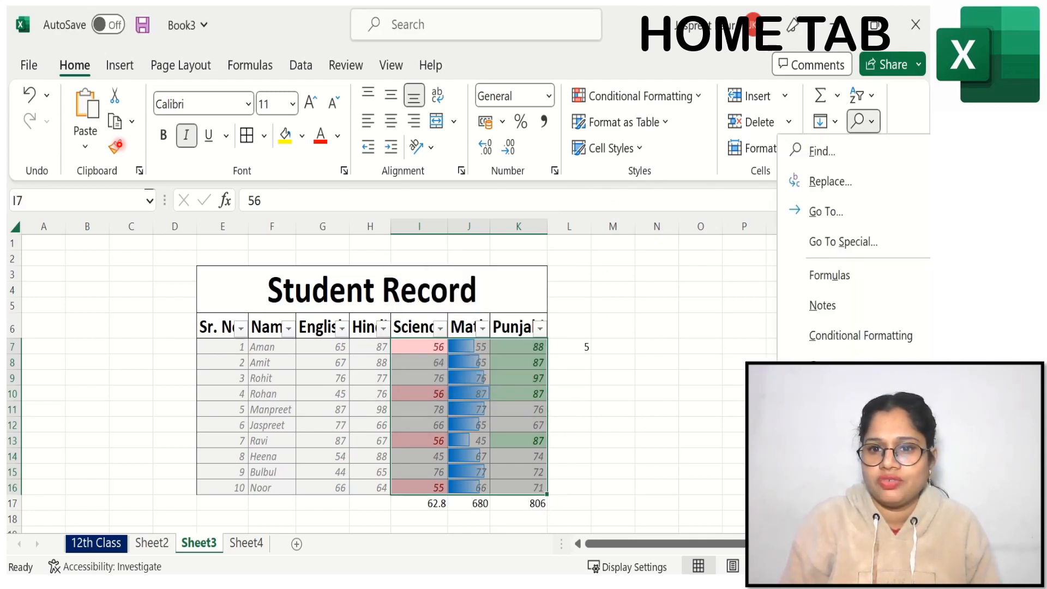
left_click(720, 265)
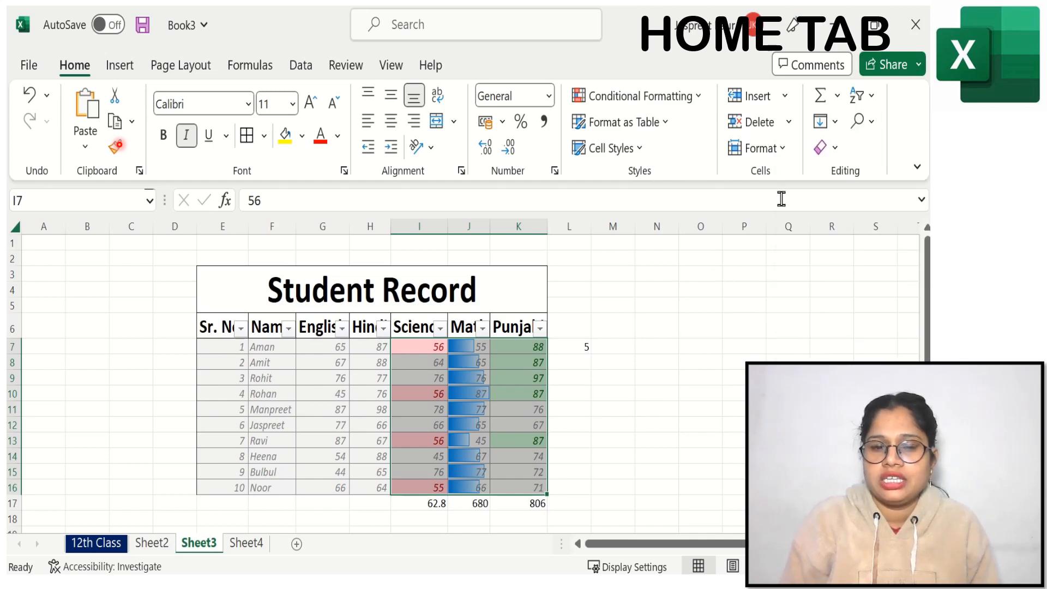
left_click(700, 393)
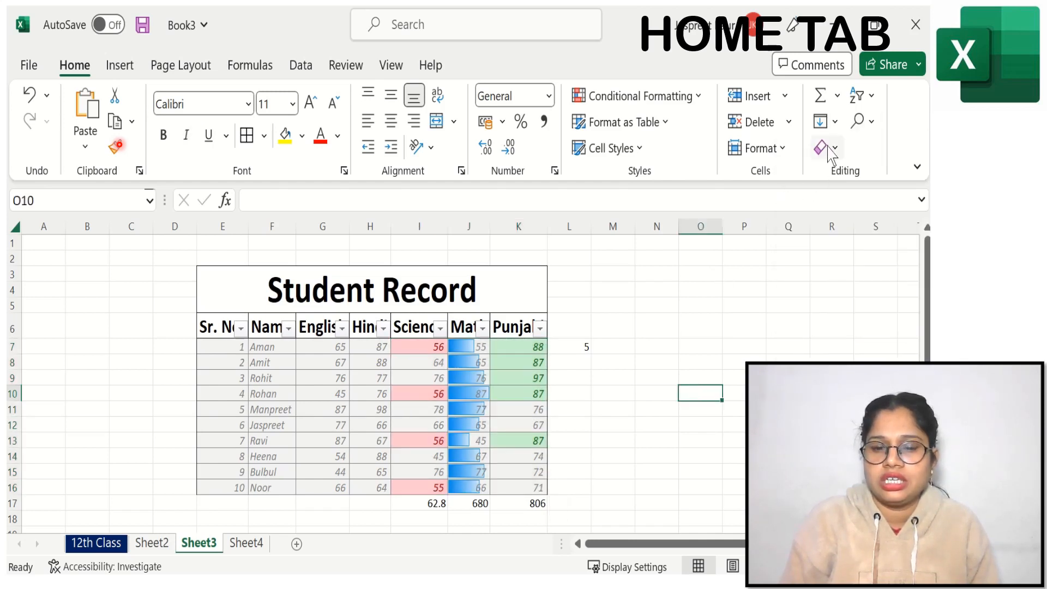
Step: Clear only the formats from the student records E7:K16, keeping their contents
left_click_drag(235, 350, 517, 484)
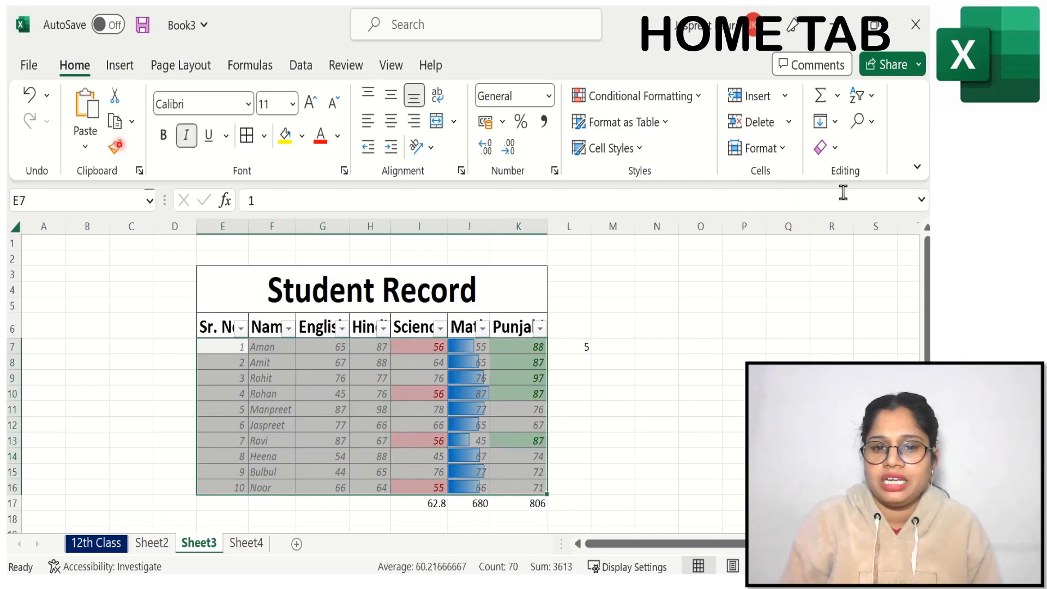
left_click(836, 150)
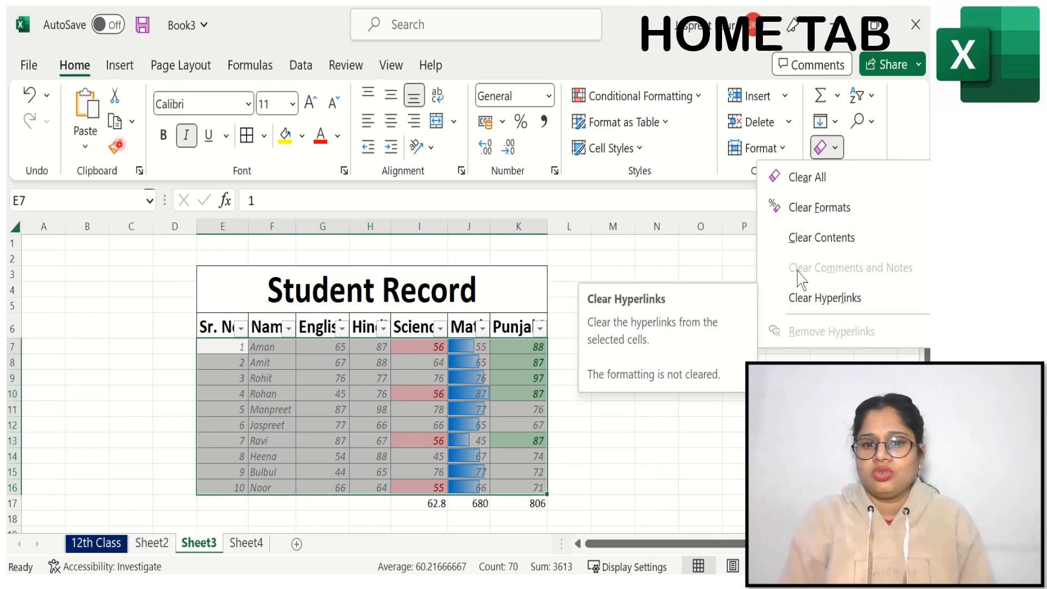
left_click(846, 210)
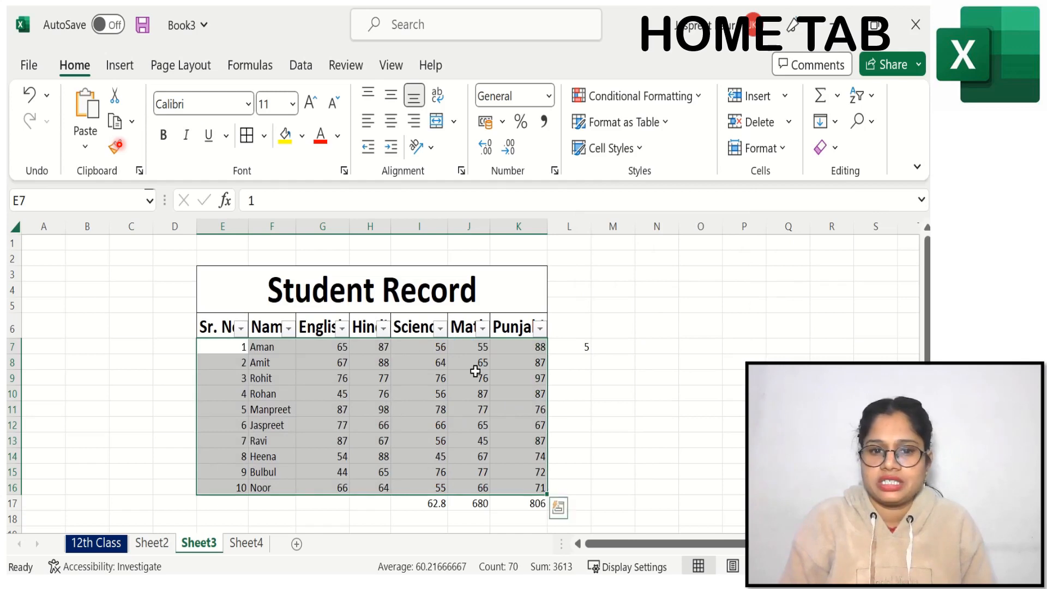
left_click(689, 348)
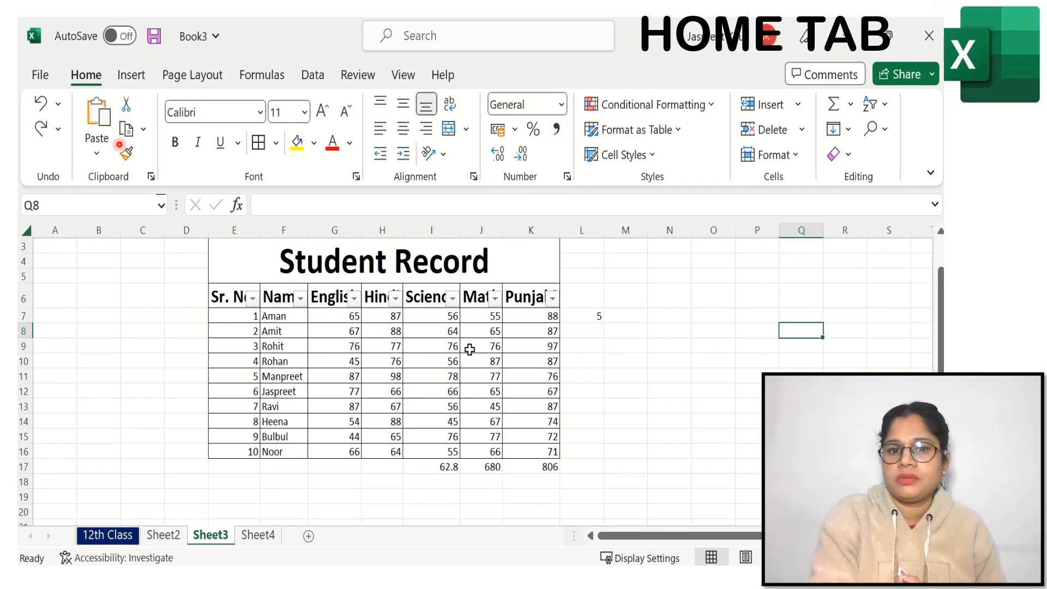
left_click(562, 104)
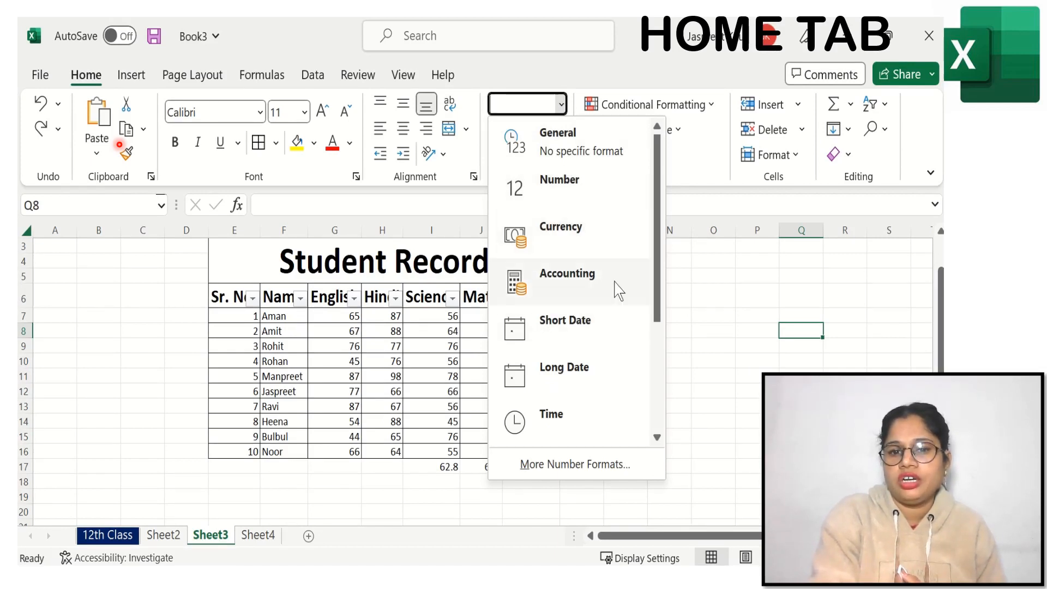
left_click_drag(653, 322, 654, 430)
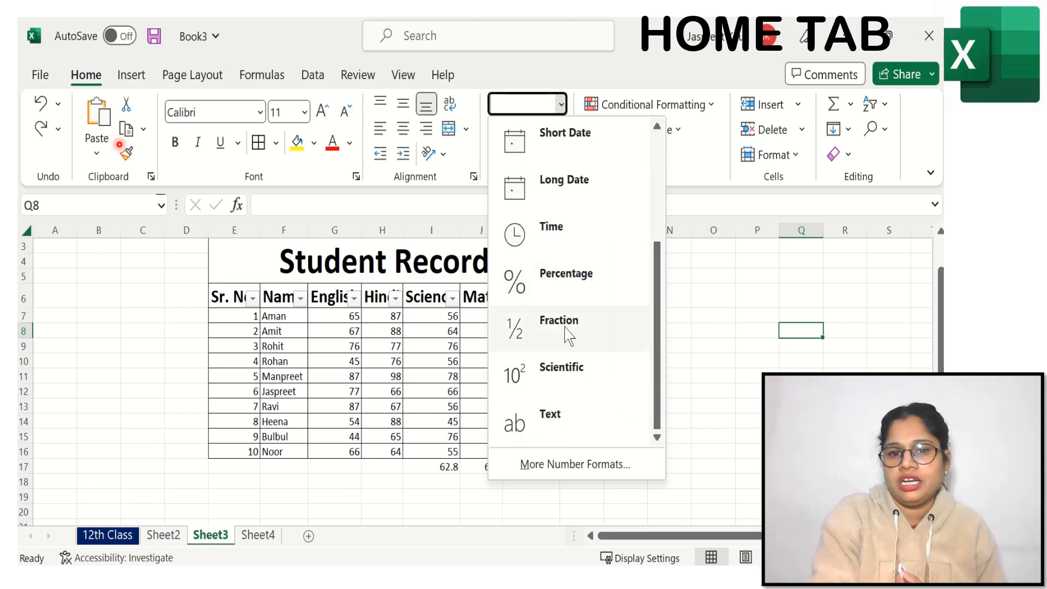
left_click(708, 311)
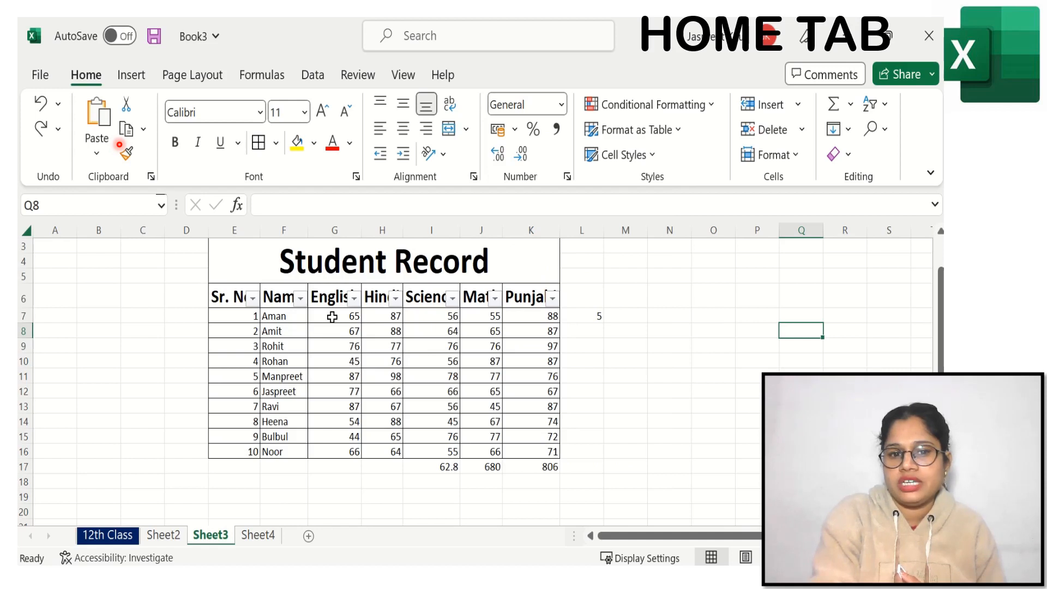
Step: Apply the Number format to the English marks in G7:G16
left_click_drag(332, 316, 333, 448)
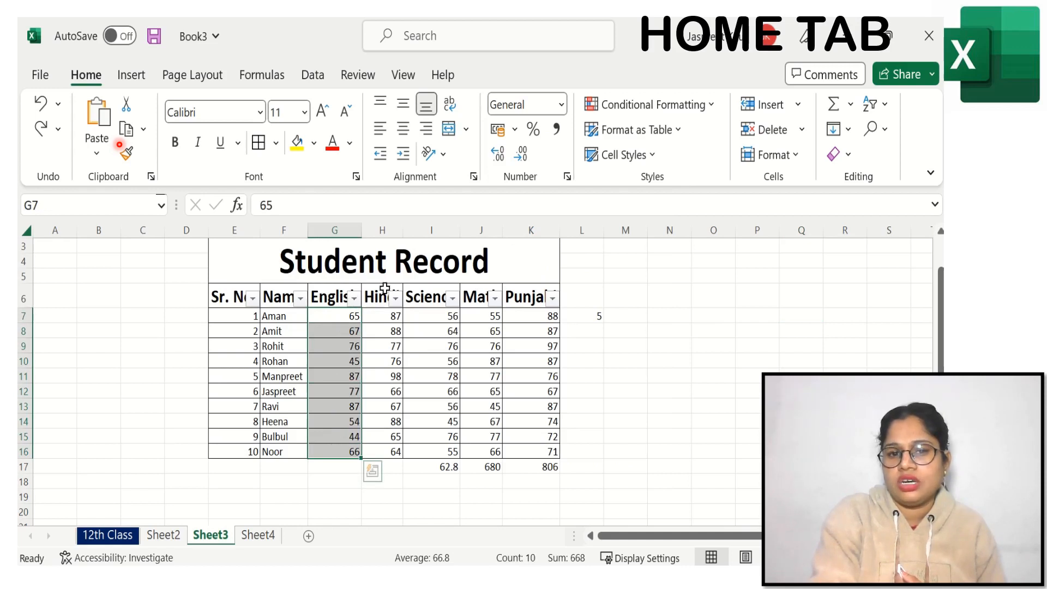
left_click(561, 104)
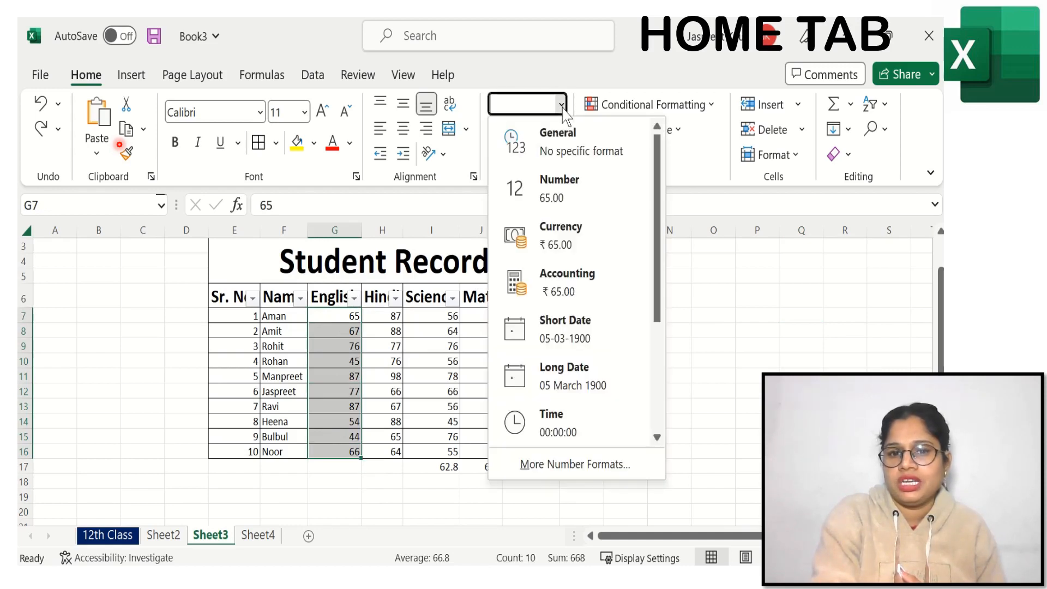
left_click(562, 211)
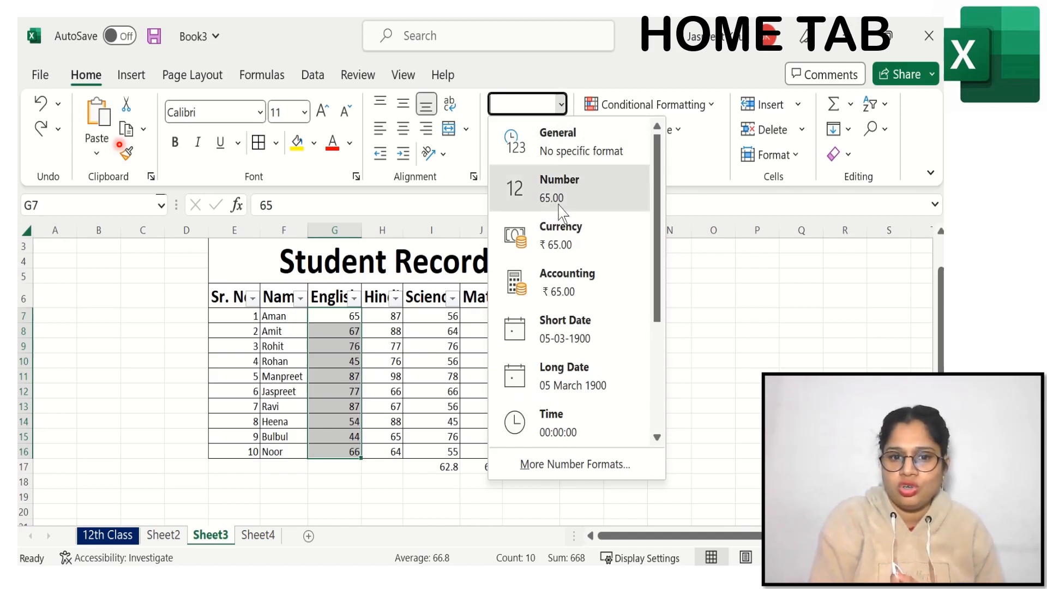
Step: Format the English marks G7:G16 as Currency, and switch them to the Accounting format
left_click(561, 104)
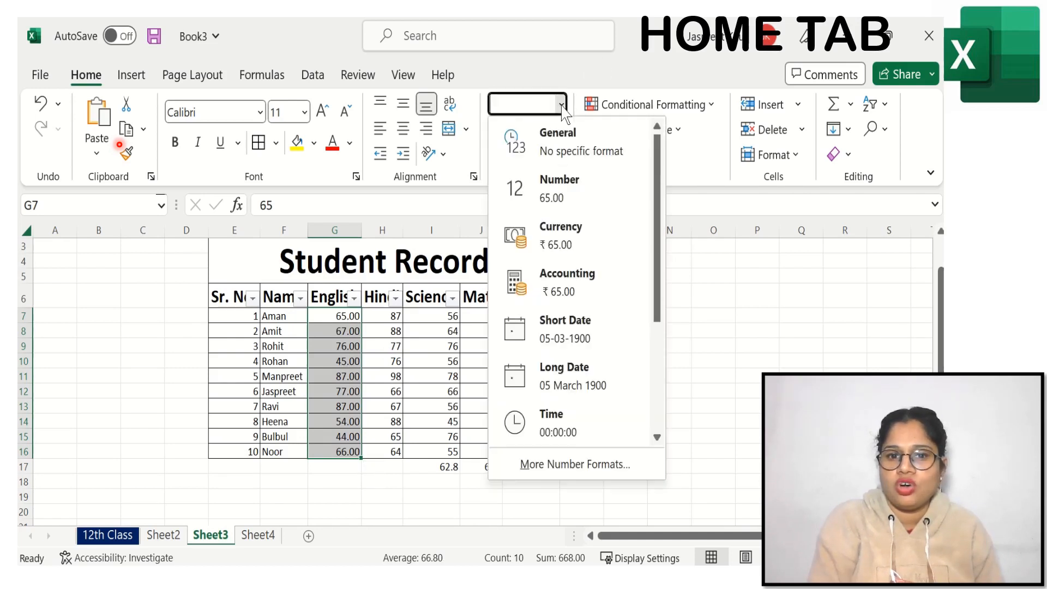
left_click(568, 247)
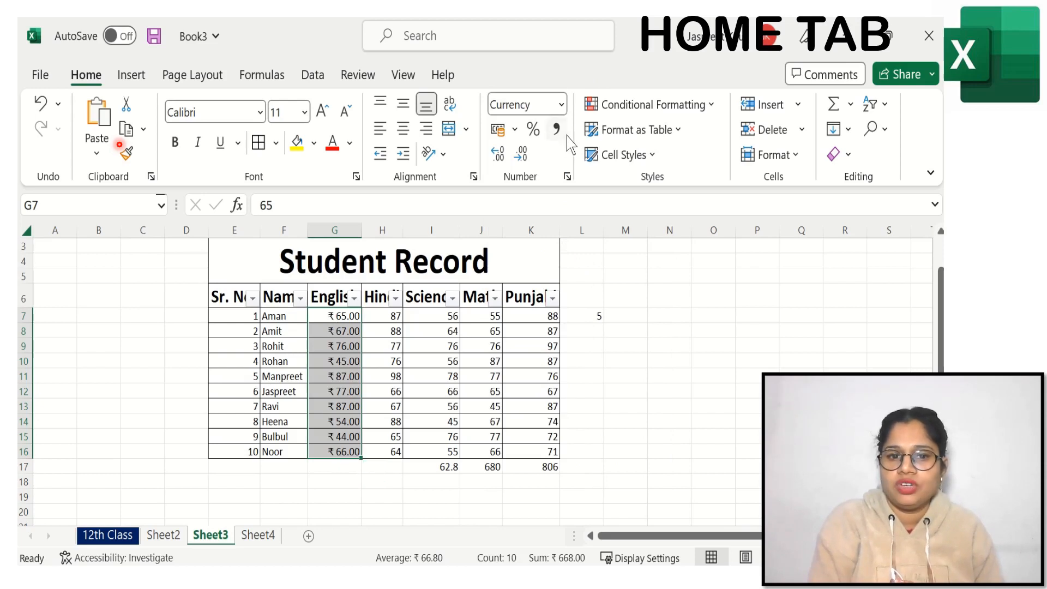
left_click(560, 105)
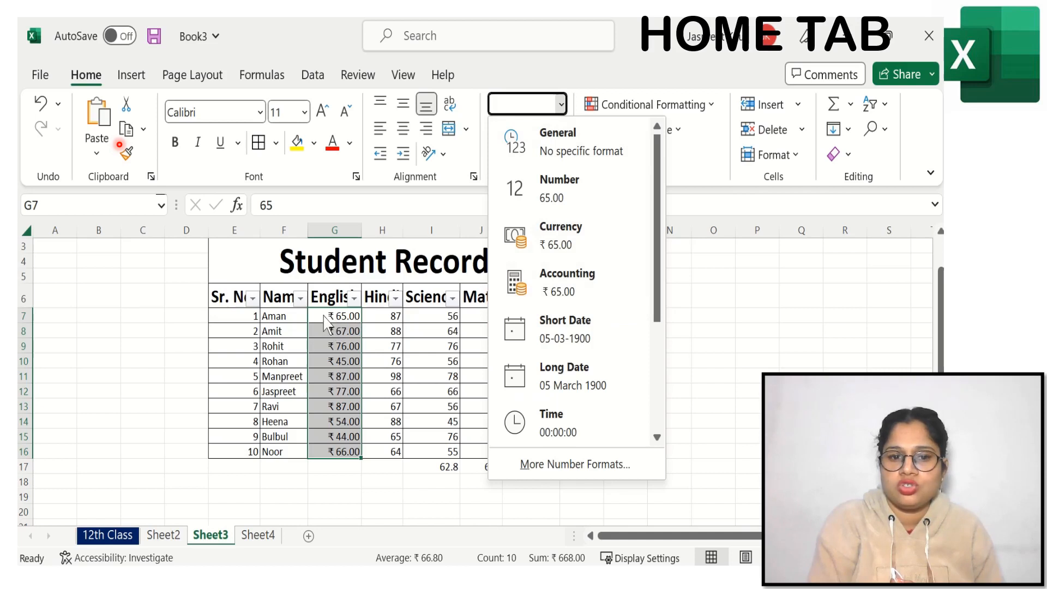
left_click(574, 288)
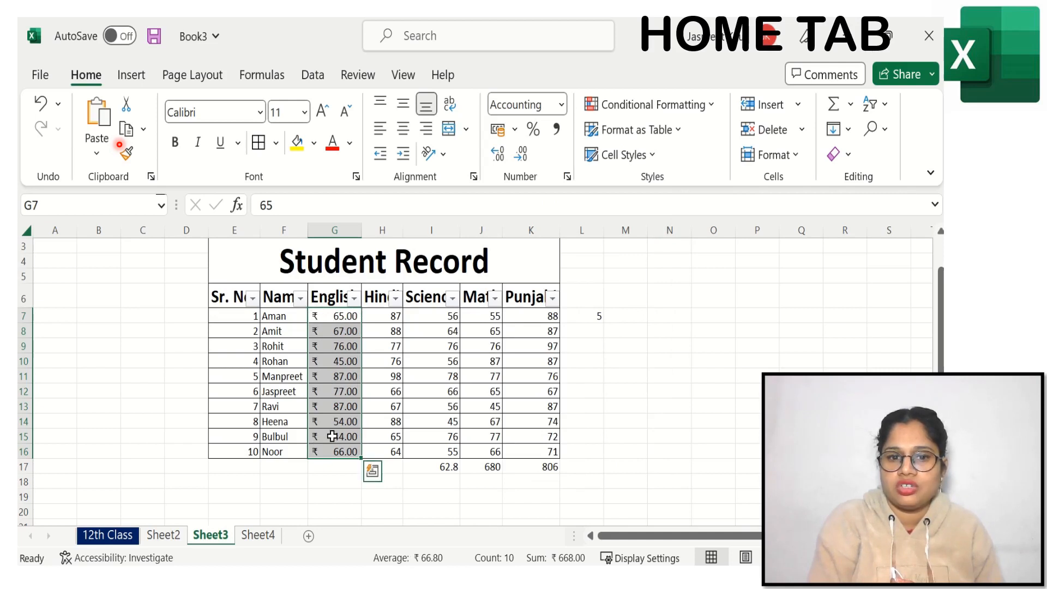
Step: Display the English marks G7:G16 as Short Date, and change them to Long Date
left_click(560, 105)
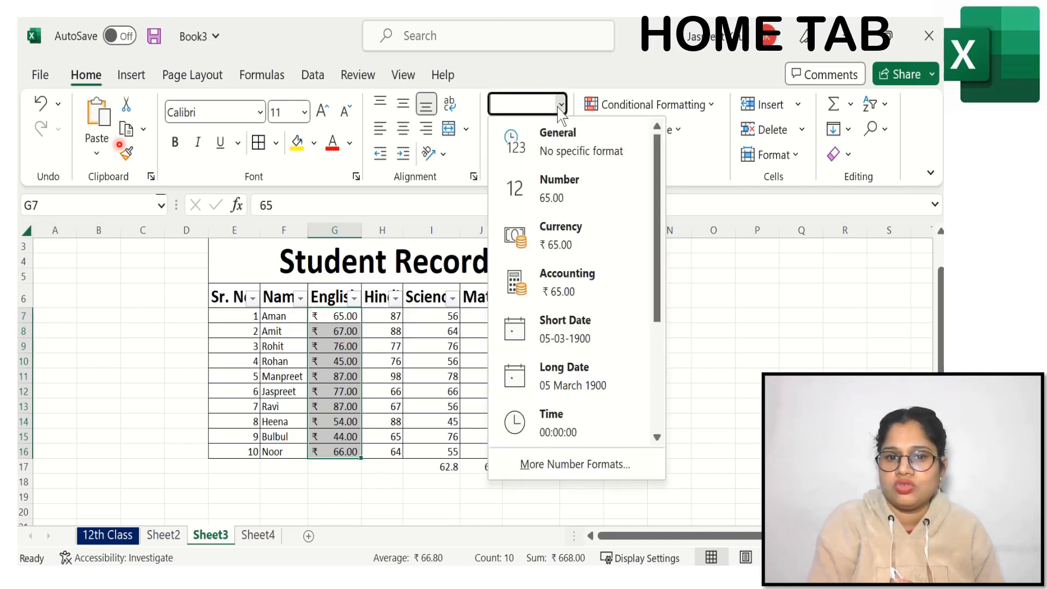
left_click(552, 346)
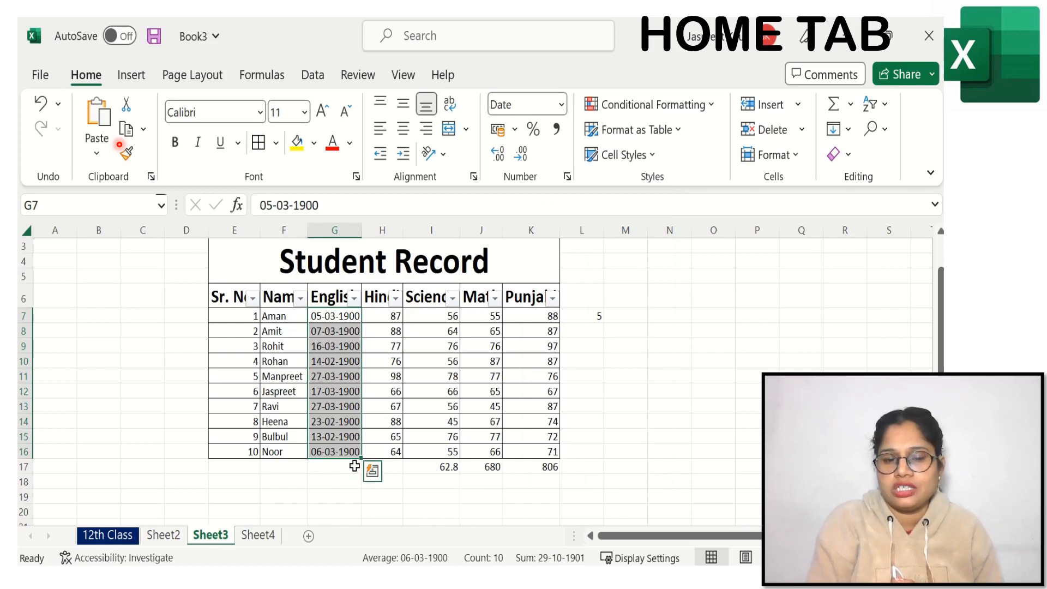
left_click(561, 104)
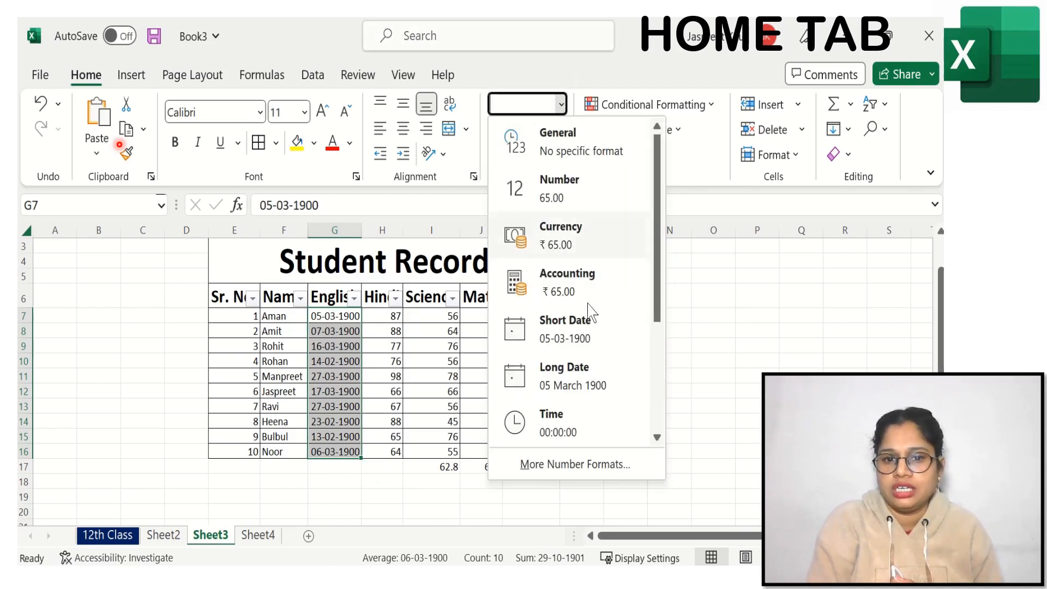
left_click(601, 384)
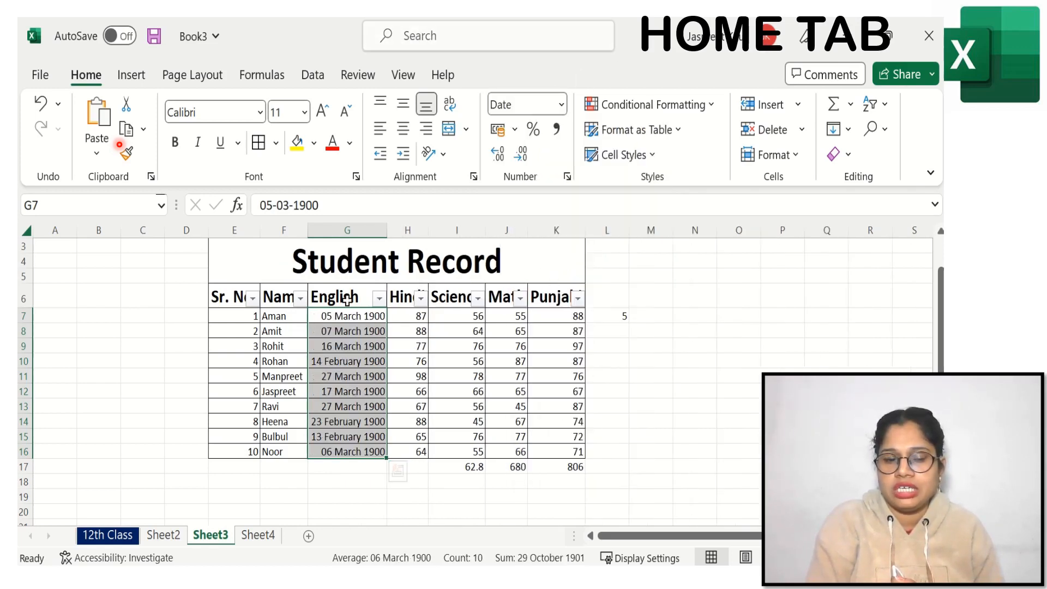
Step: Change the number format of the English marks G7:G16 to Time
left_click(562, 105)
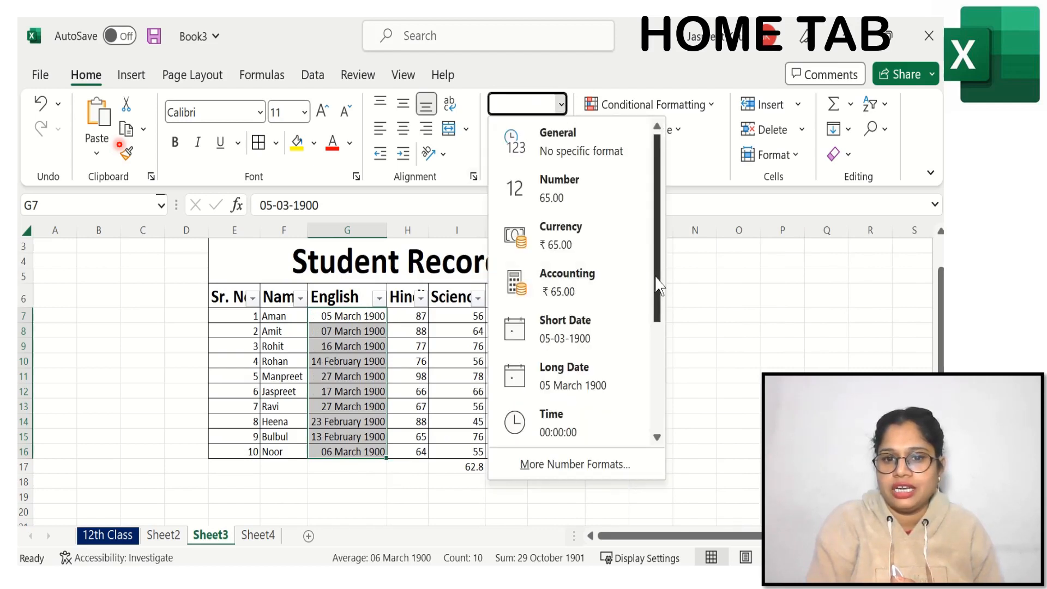
scroll(659, 283, "down", 2)
left_click(546, 322)
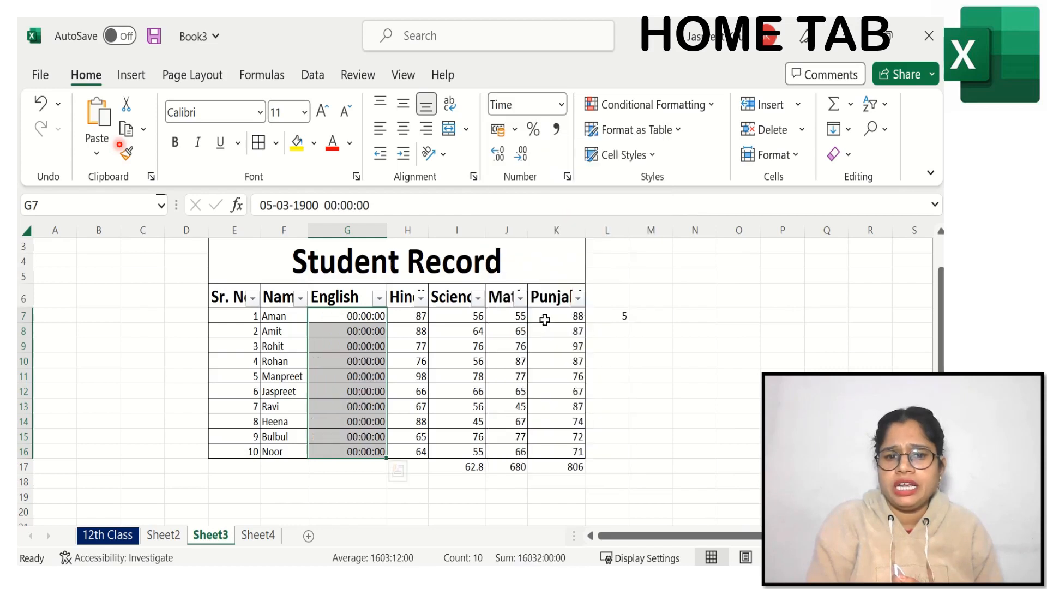
Step: Change the English marks G7:G16 to the Percentage format
left_click(562, 105)
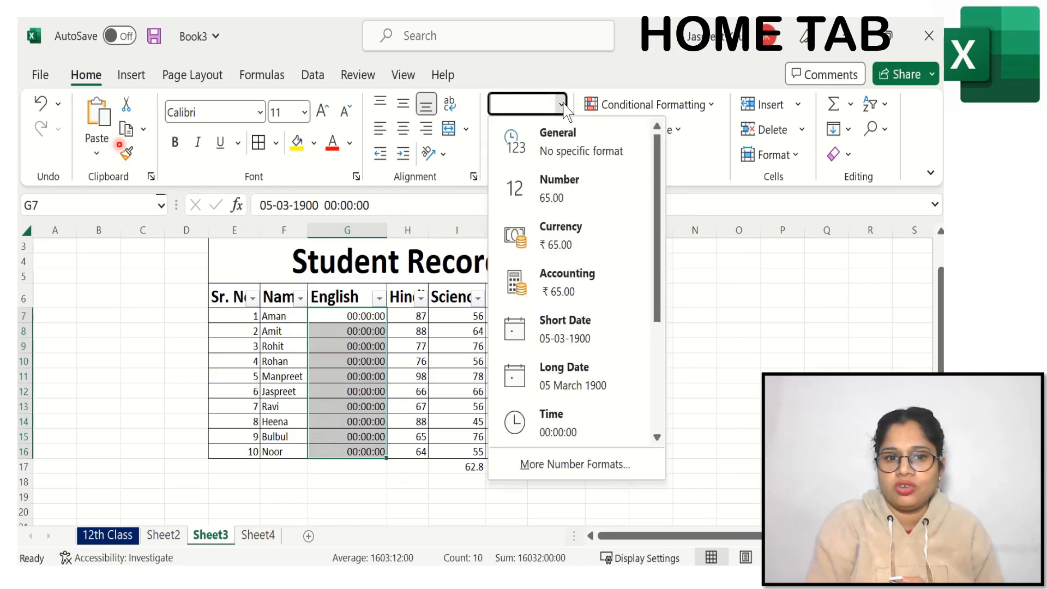
left_click_drag(658, 251, 659, 388)
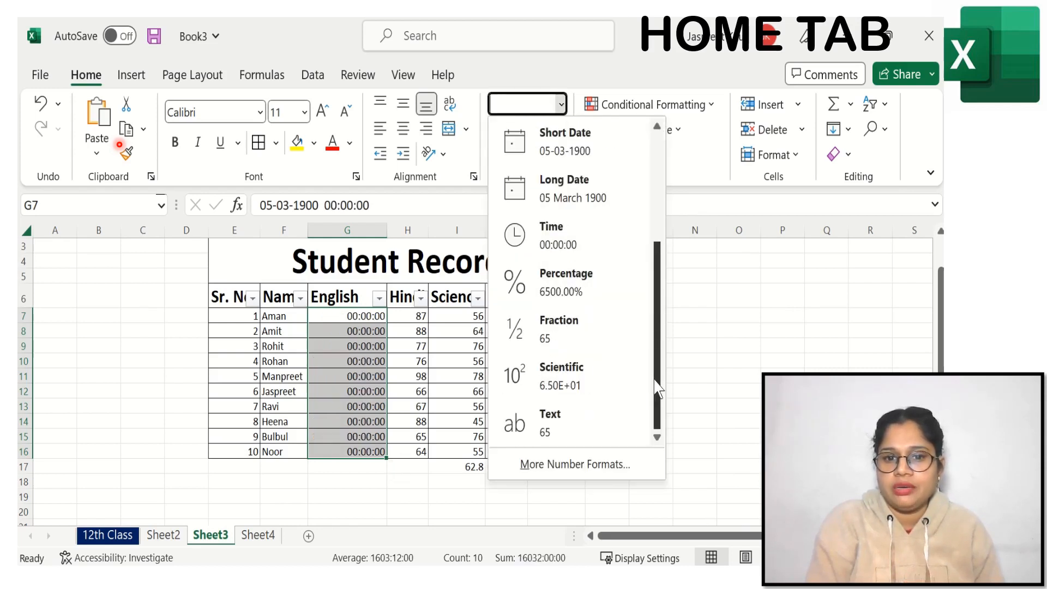
left_click(555, 290)
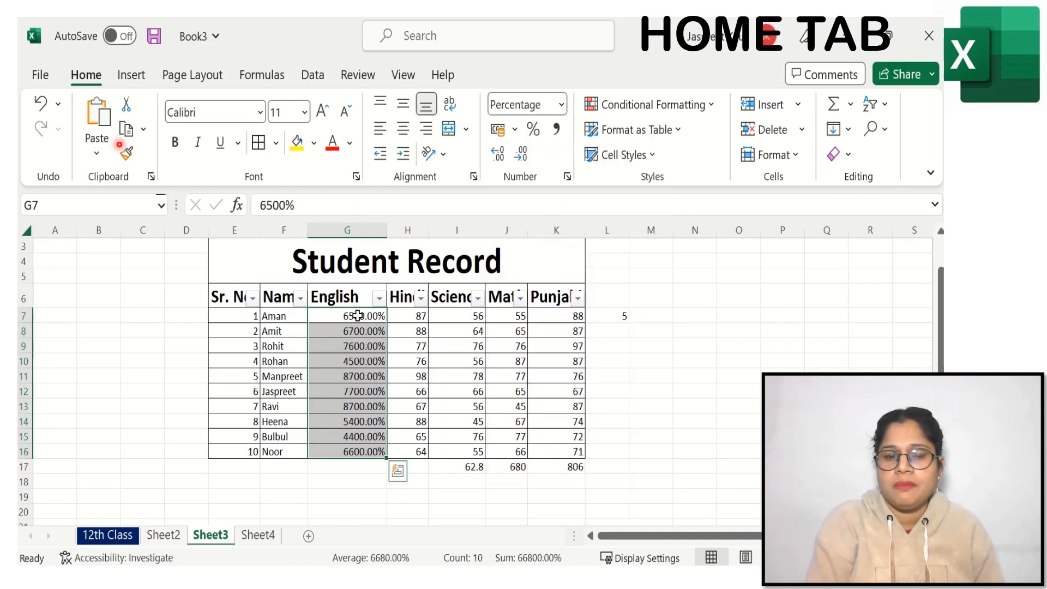
Step: Switch the English marks G7:G16 to the Fraction format
left_click(562, 109)
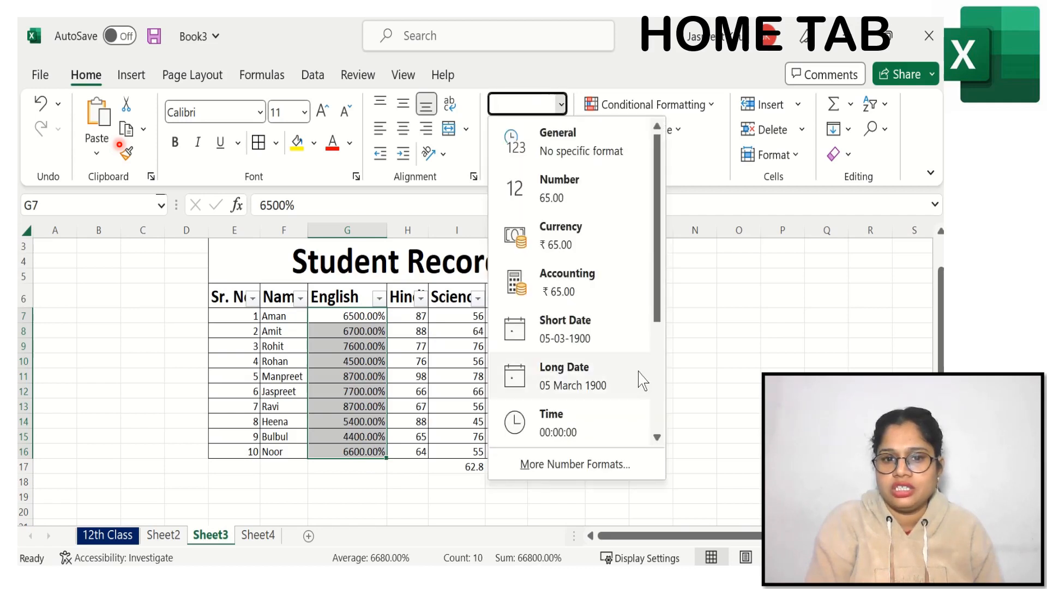
left_click_drag(658, 284, 676, 439)
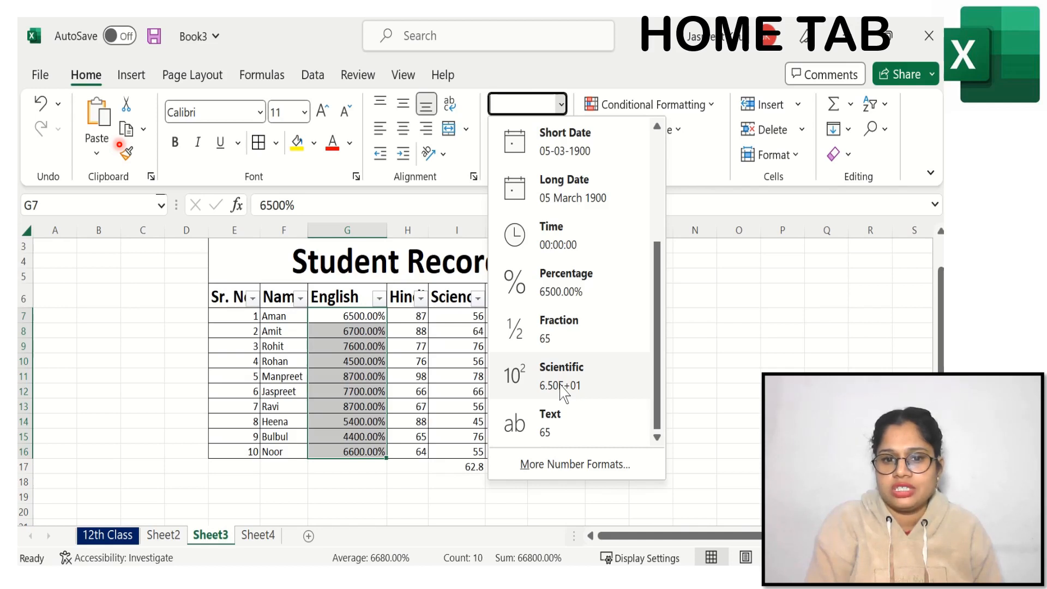
left_click(544, 341)
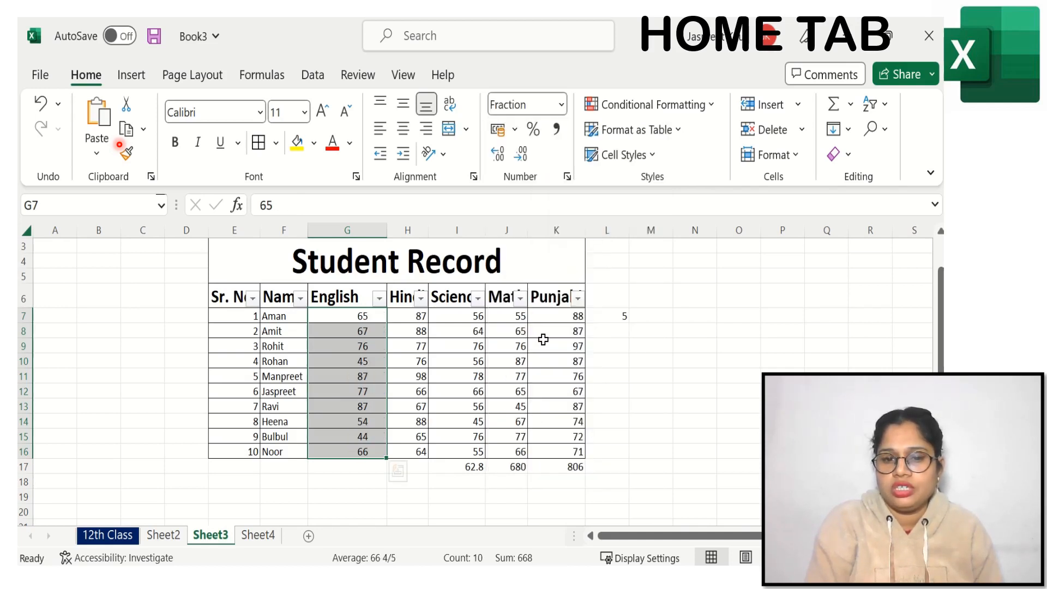
Step: Apply the Scientific number format to the English marks G7:G16
left_click(561, 106)
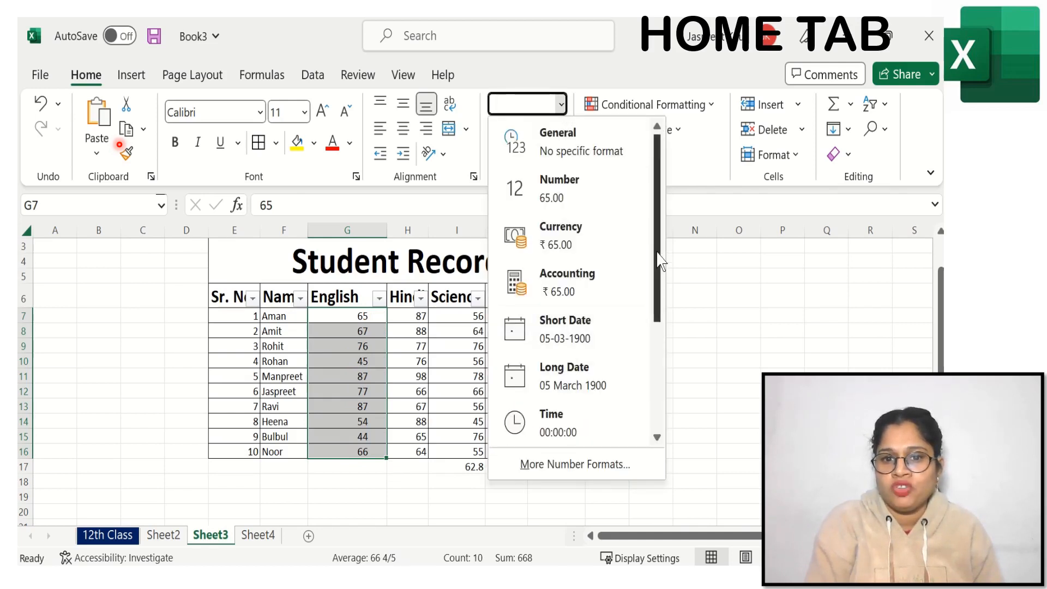
left_click_drag(657, 256, 666, 384)
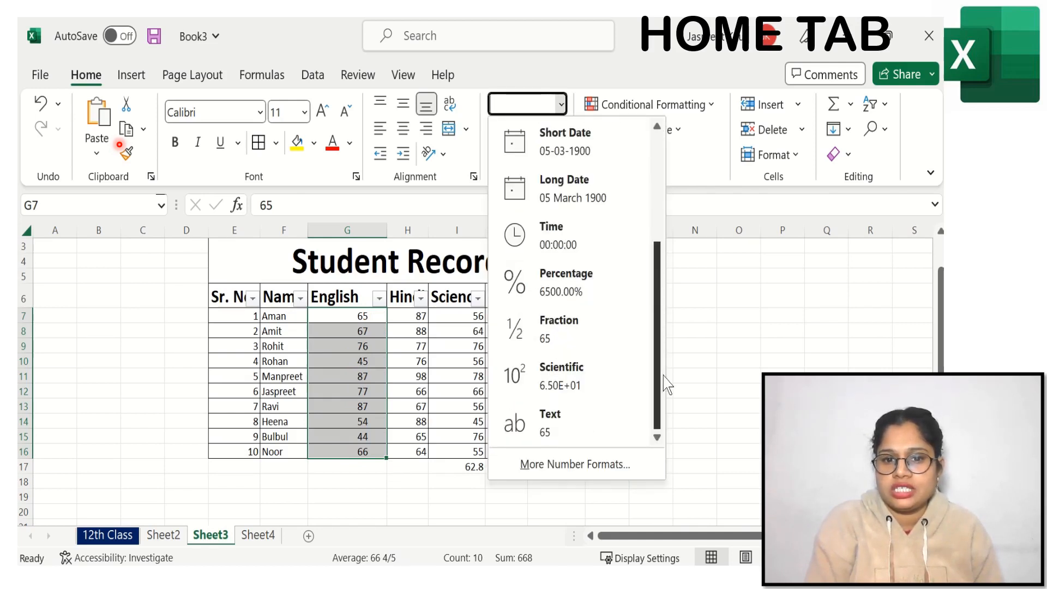
left_click(548, 381)
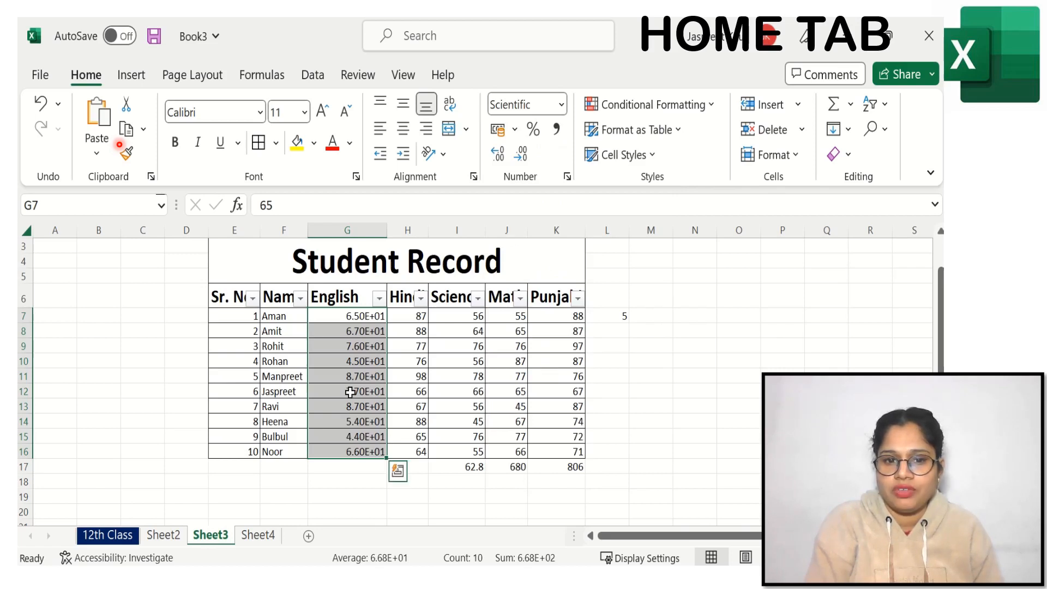
Step: Set the number format of the English marks G7:G16 to Text
left_click(561, 104)
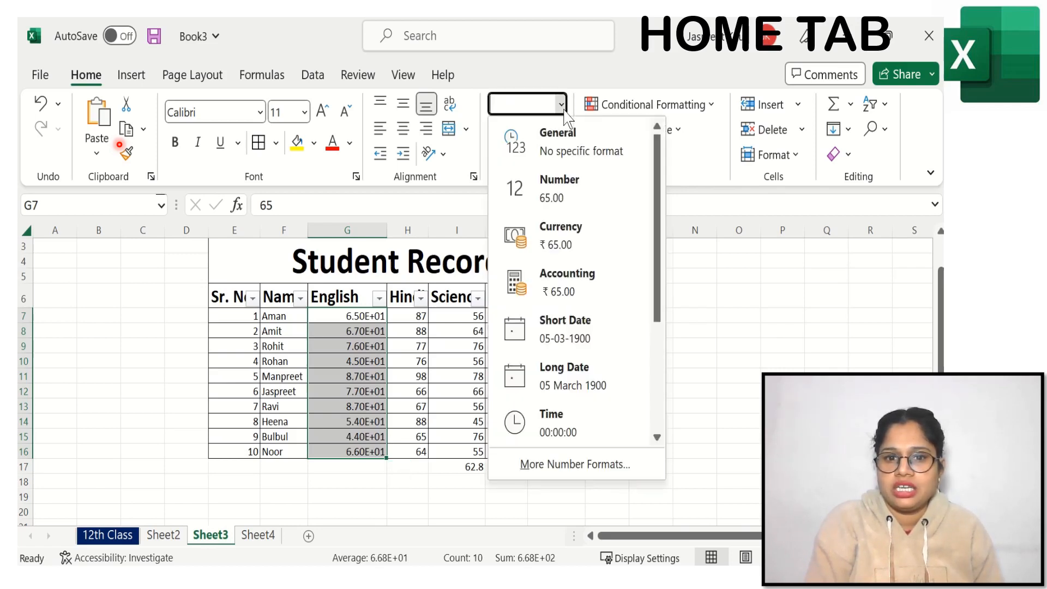
left_click_drag(657, 254, 657, 390)
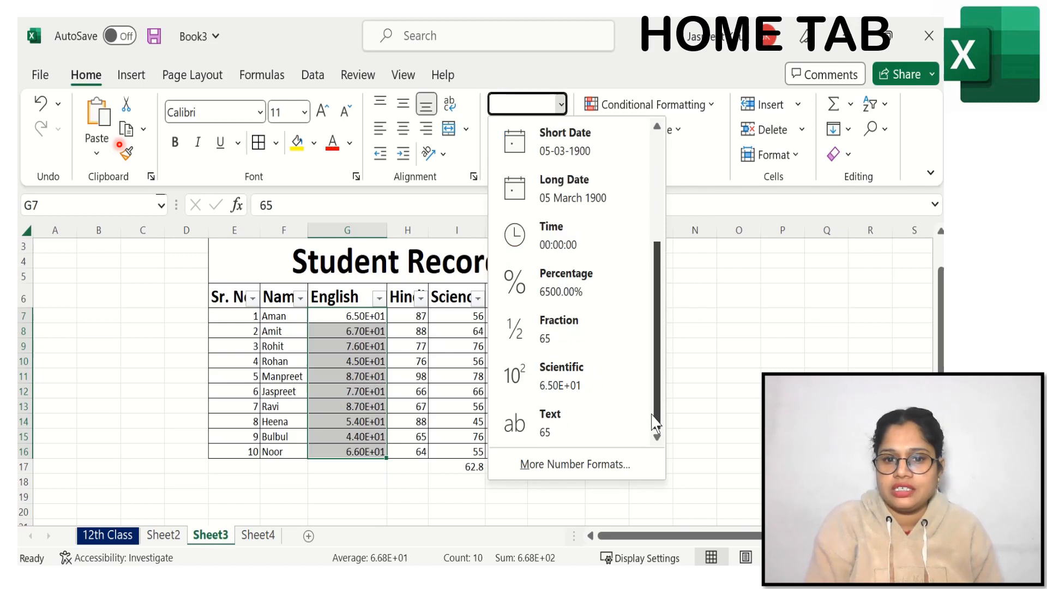
left_click(550, 423)
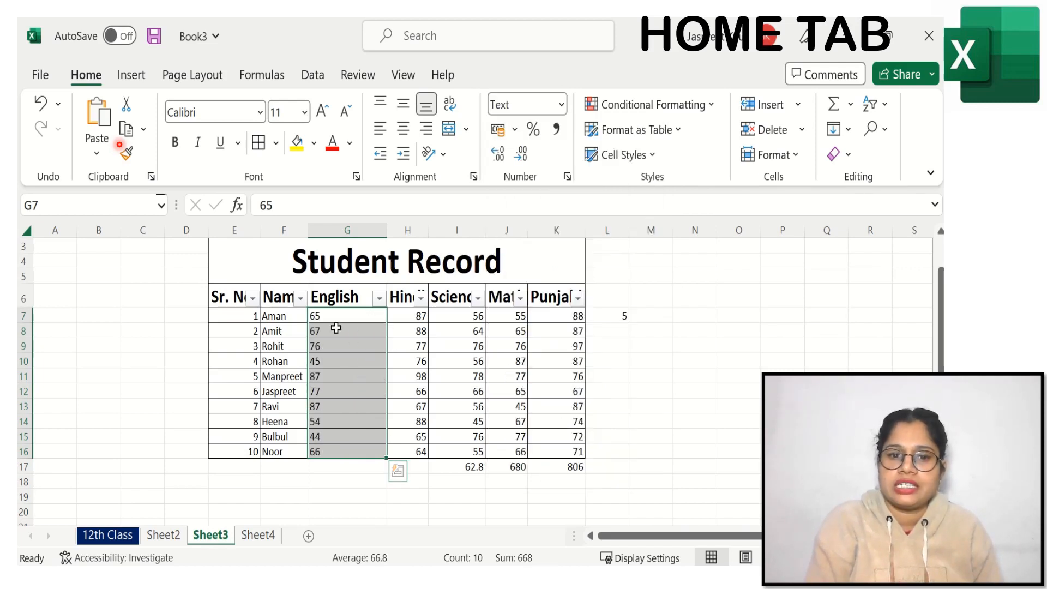
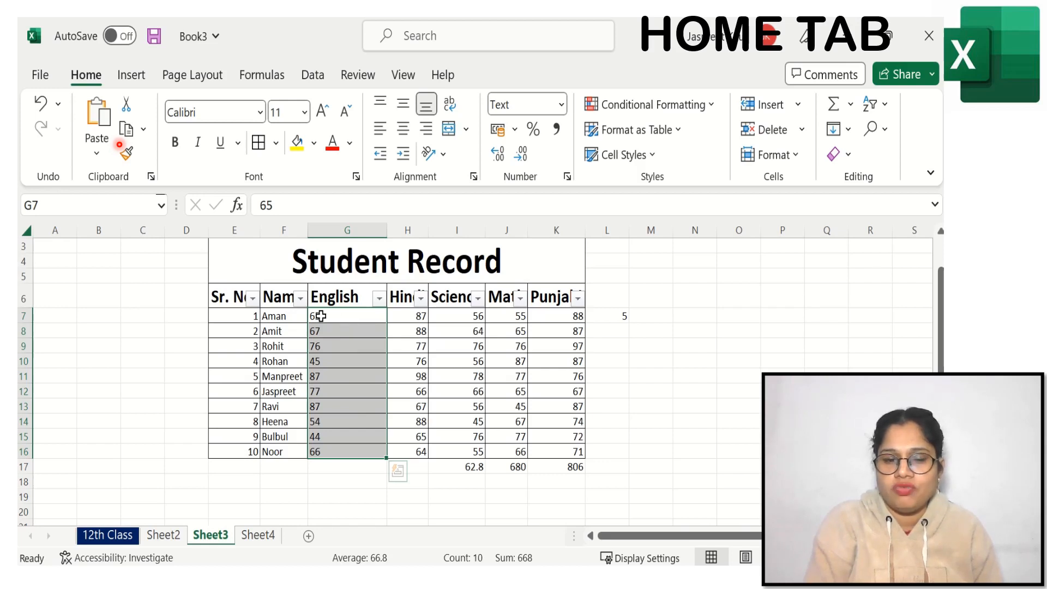
Step: Enter a SUM formula in cell G17 that totals the English marks G7:G16
left_click(343, 467)
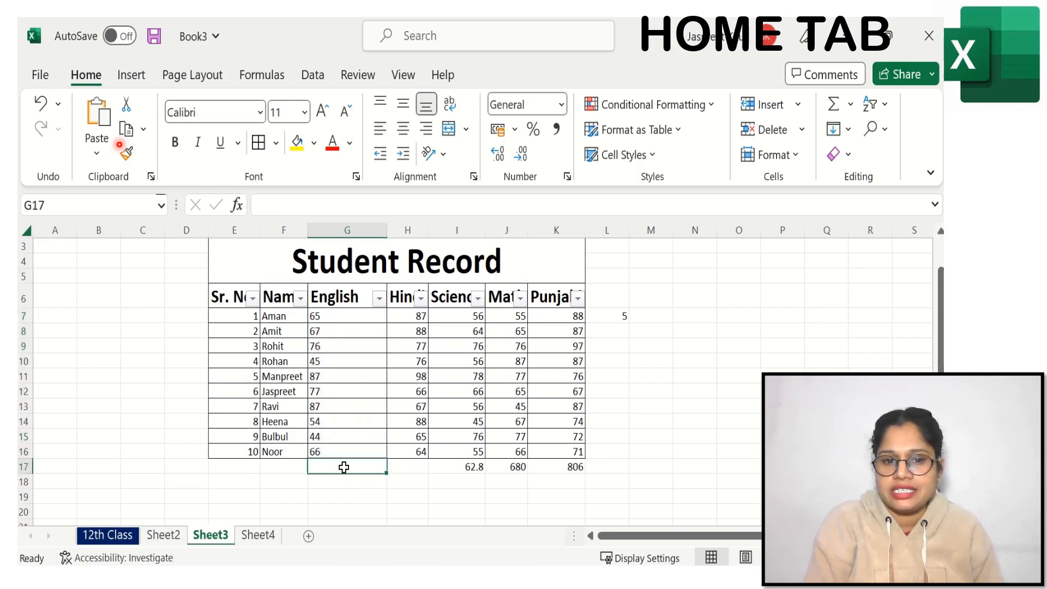
double_click(343, 467)
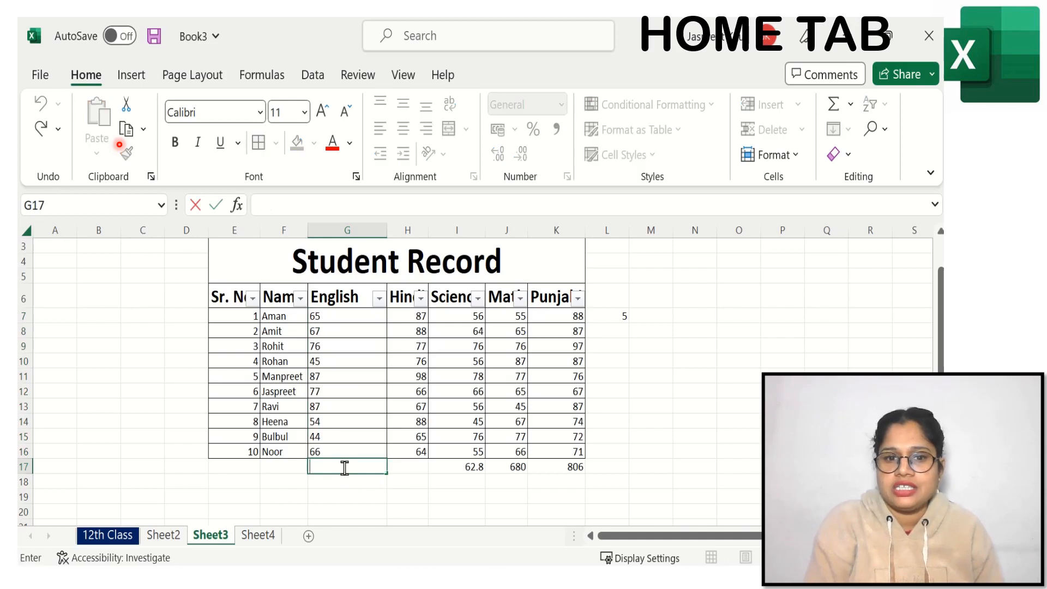
type("=")
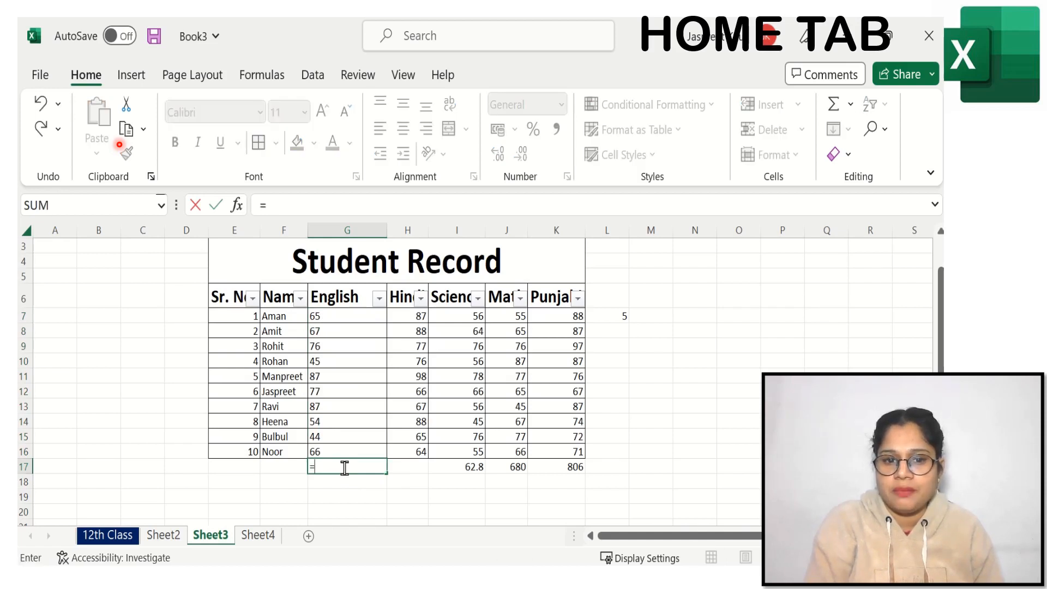
type("sum")
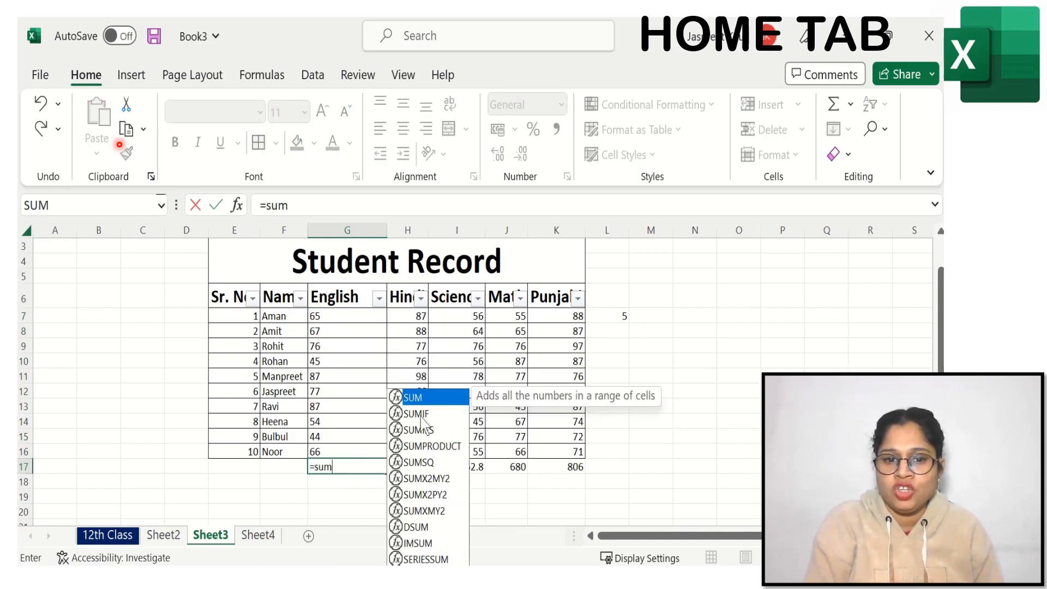
double_click(427, 396)
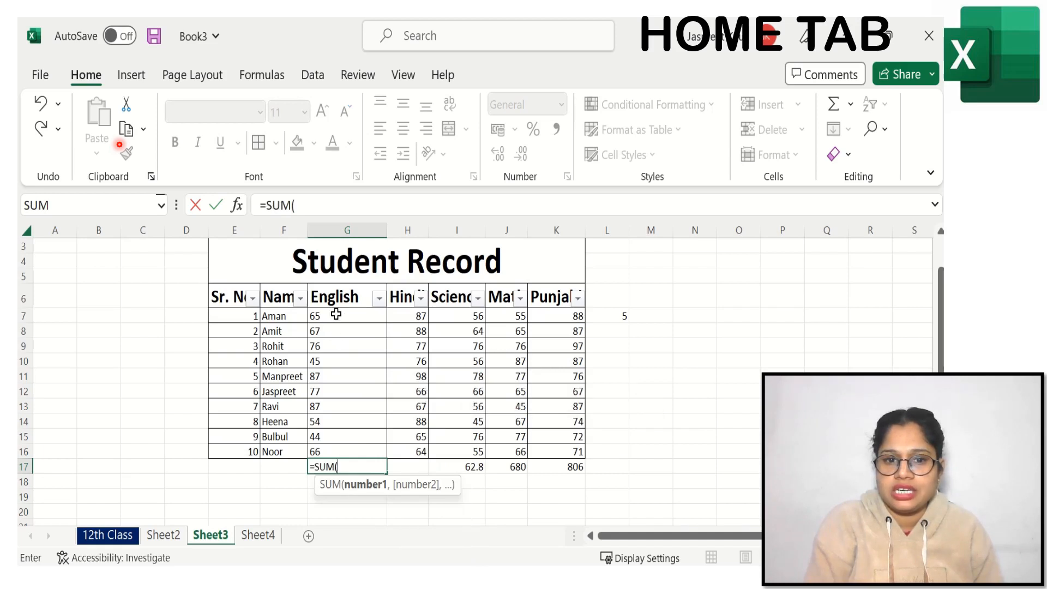
left_click_drag(335, 314, 336, 450)
key("Return")
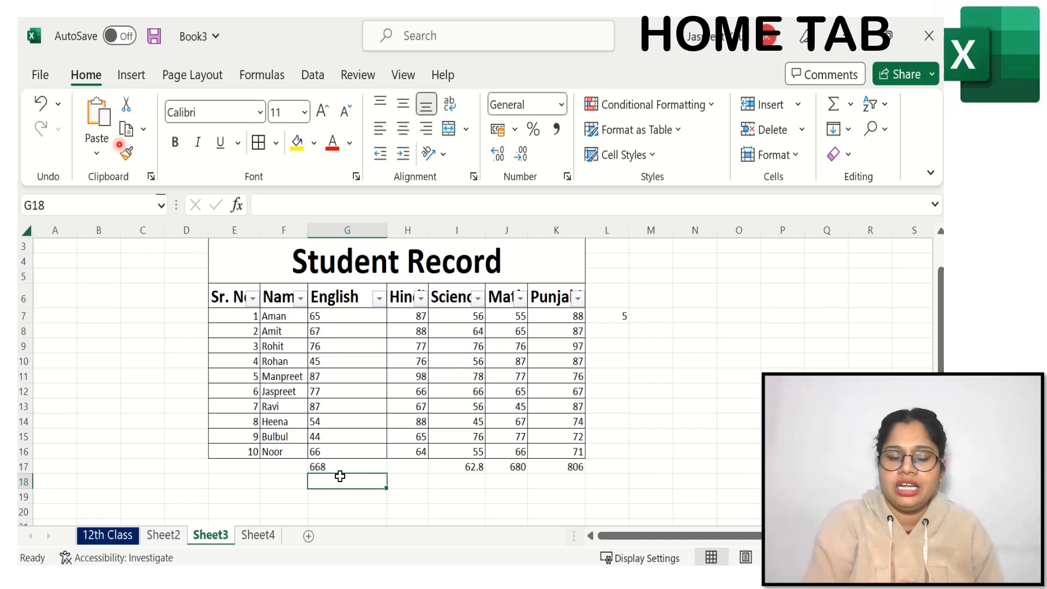
left_click(340, 465)
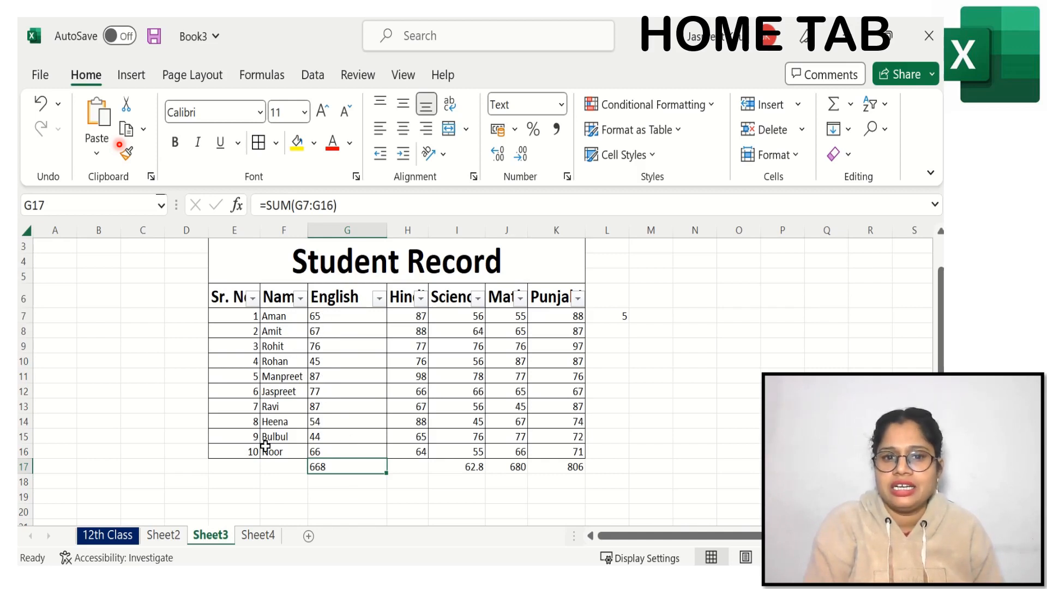
left_click(560, 105)
left_click_drag(662, 199, 664, 351)
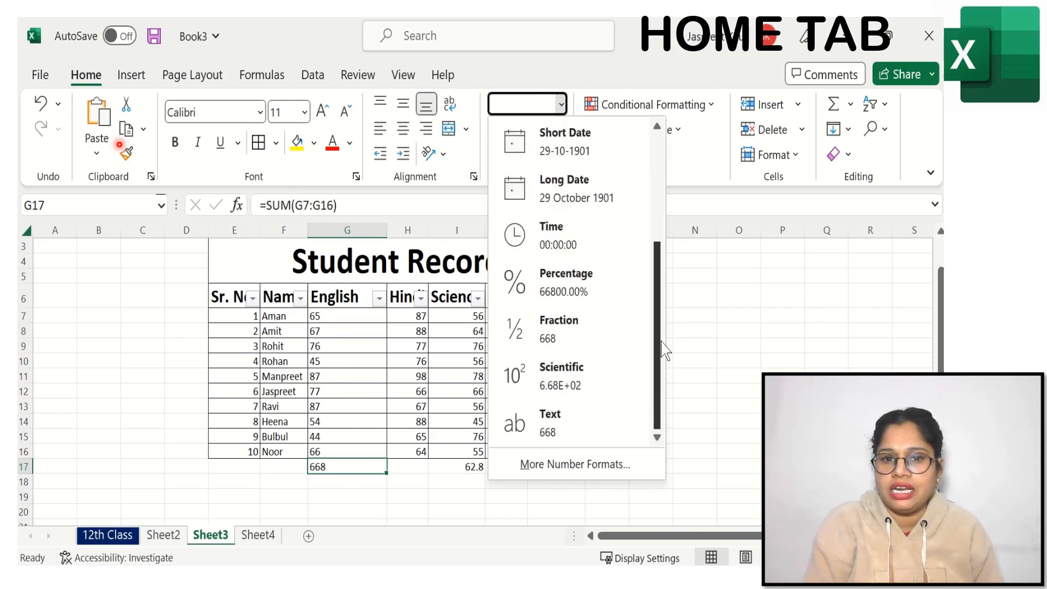
left_click(351, 314)
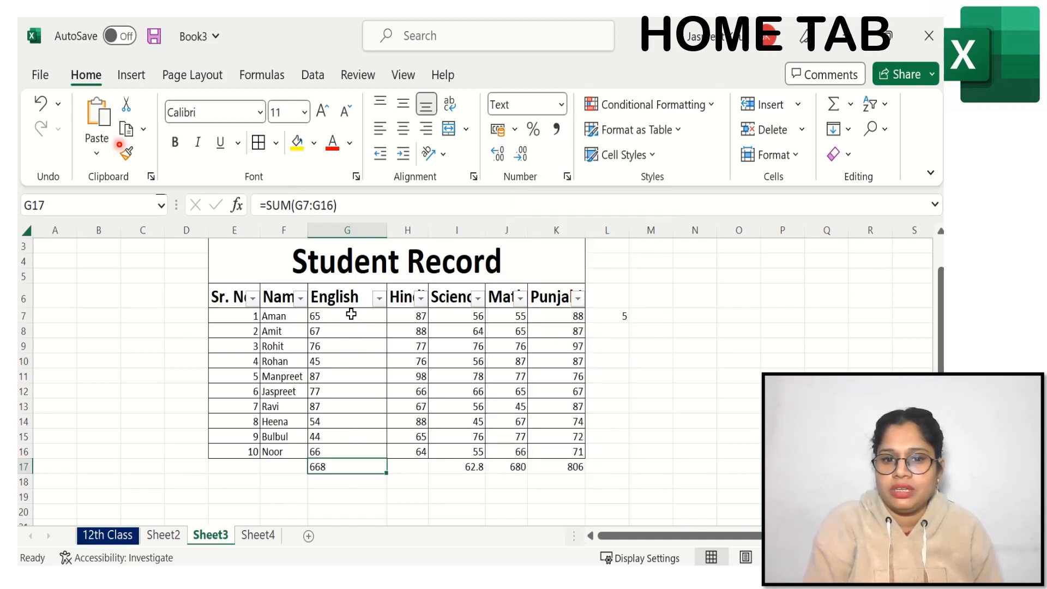
Step: Return the English marks G7:G16 to the General number format
left_click_drag(351, 314, 360, 458)
left_click(560, 104)
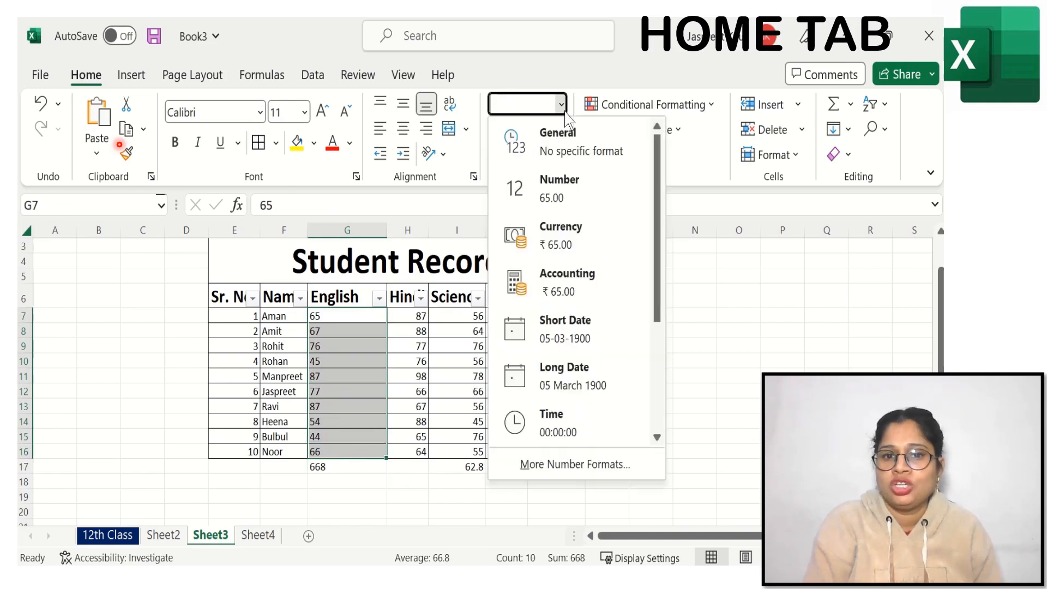
left_click(561, 142)
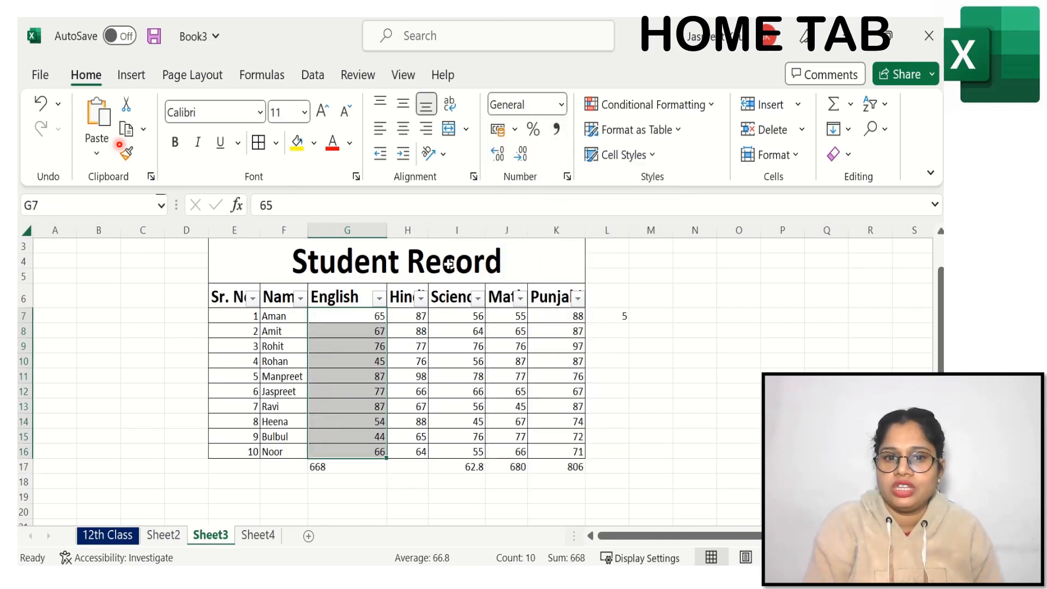
Step: Apply the Chinese (¥) accounting format to the English marks G7:G16 and switch it to English (India) rupees
left_click(514, 129)
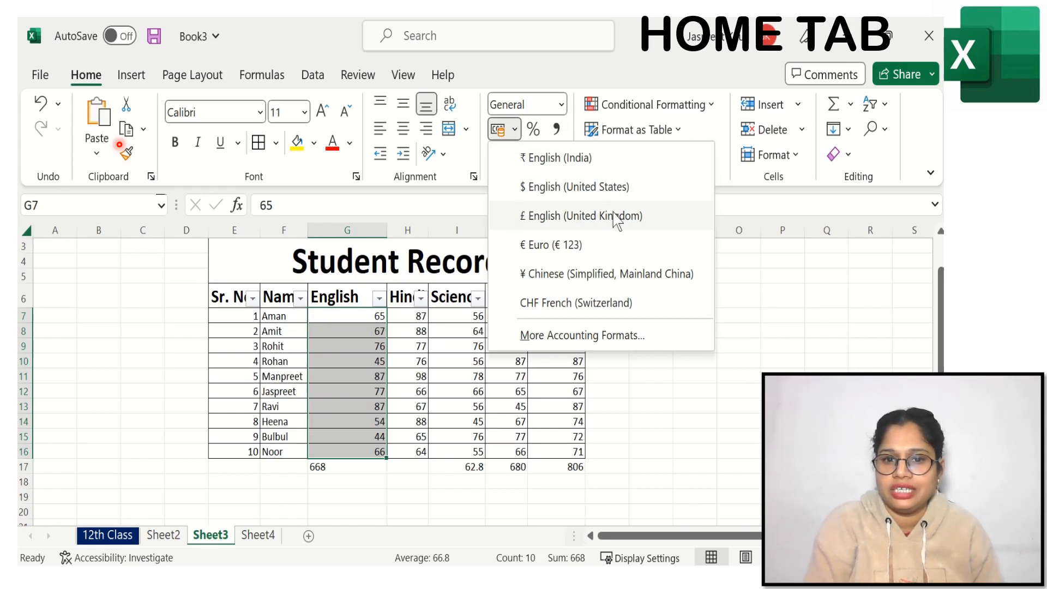
left_click(559, 283)
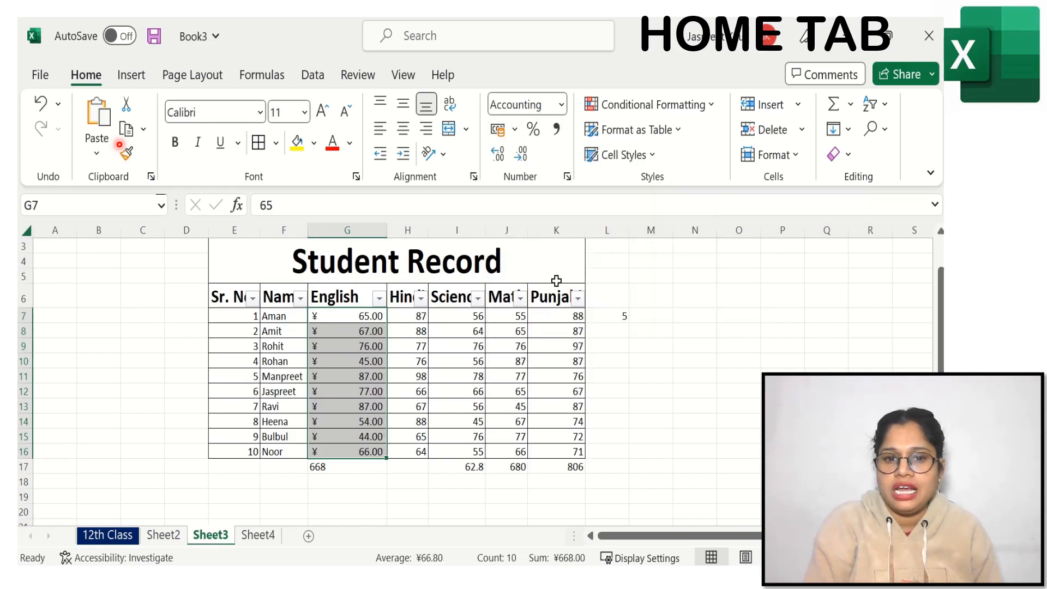
left_click(515, 131)
left_click(538, 158)
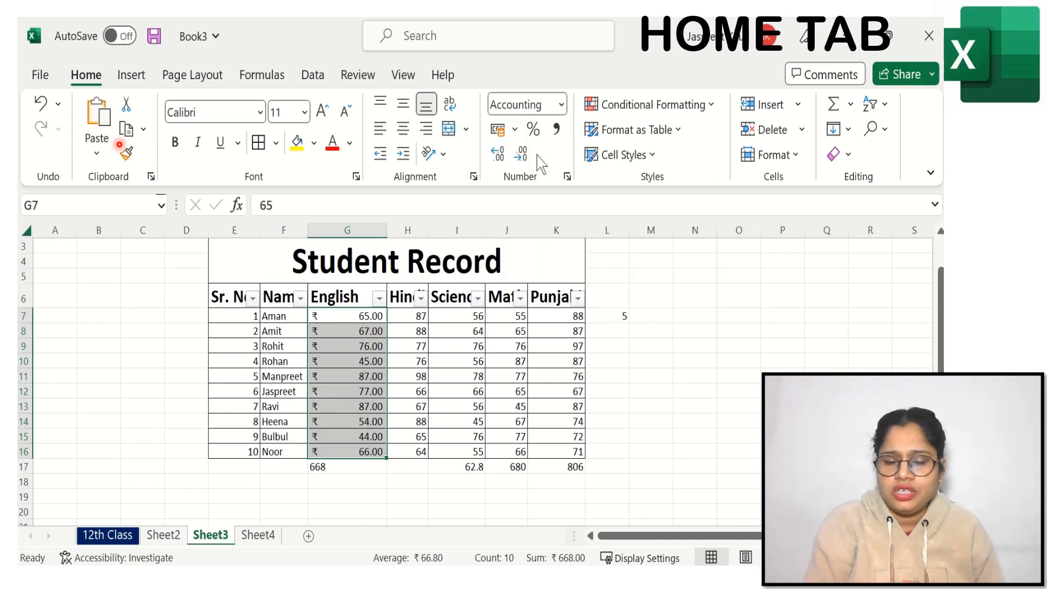
Step: Apply Percent Style to the English marks G7:G16 and replace it with Comma Style
left_click(535, 129)
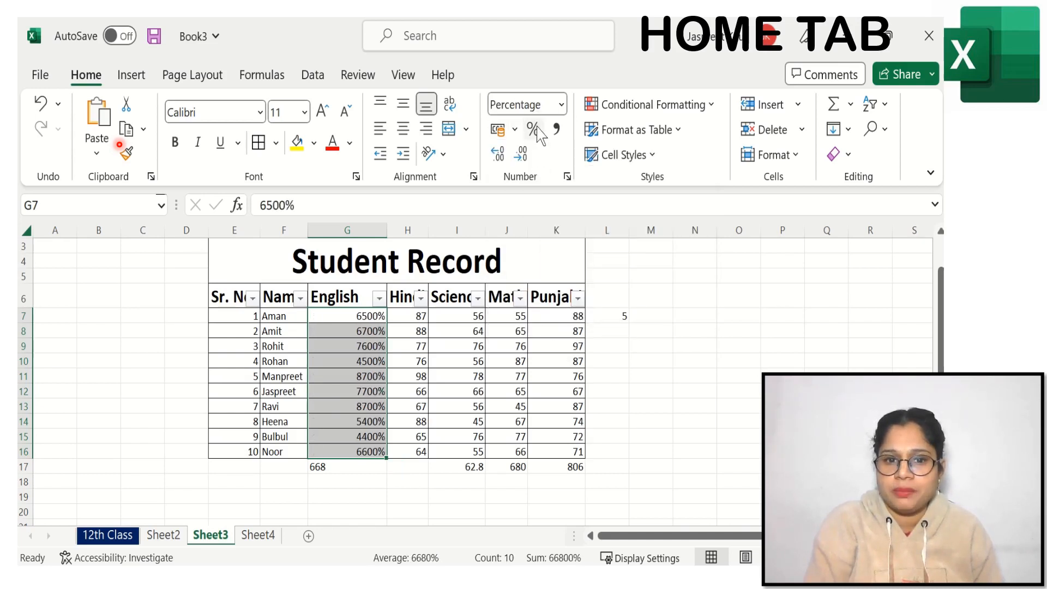
left_click(557, 130)
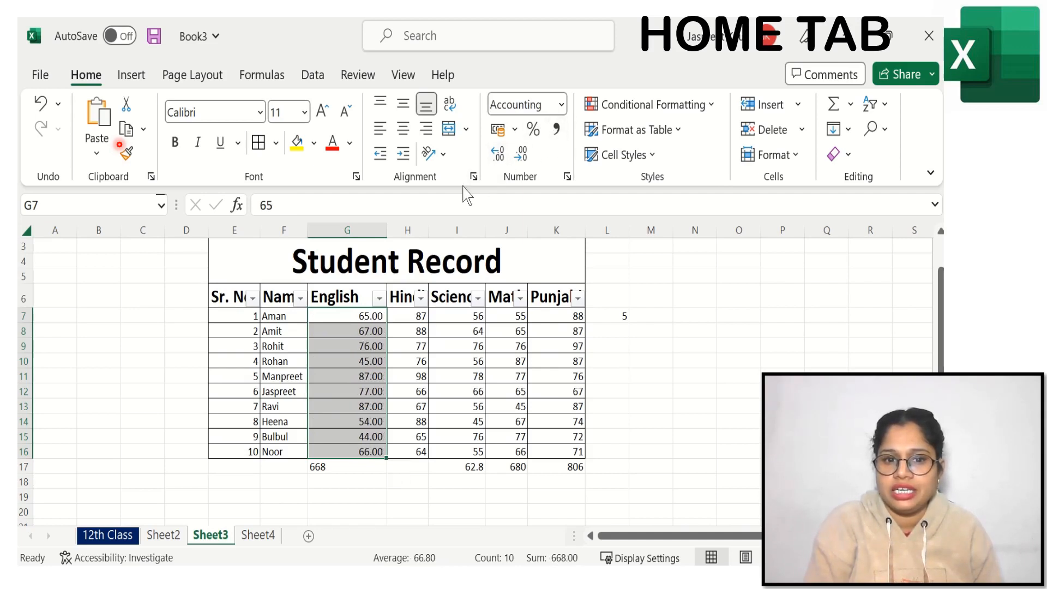
Step: Increase the English marks G7:G16 to four decimal places and reduce them to one decimal place
left_click(498, 154)
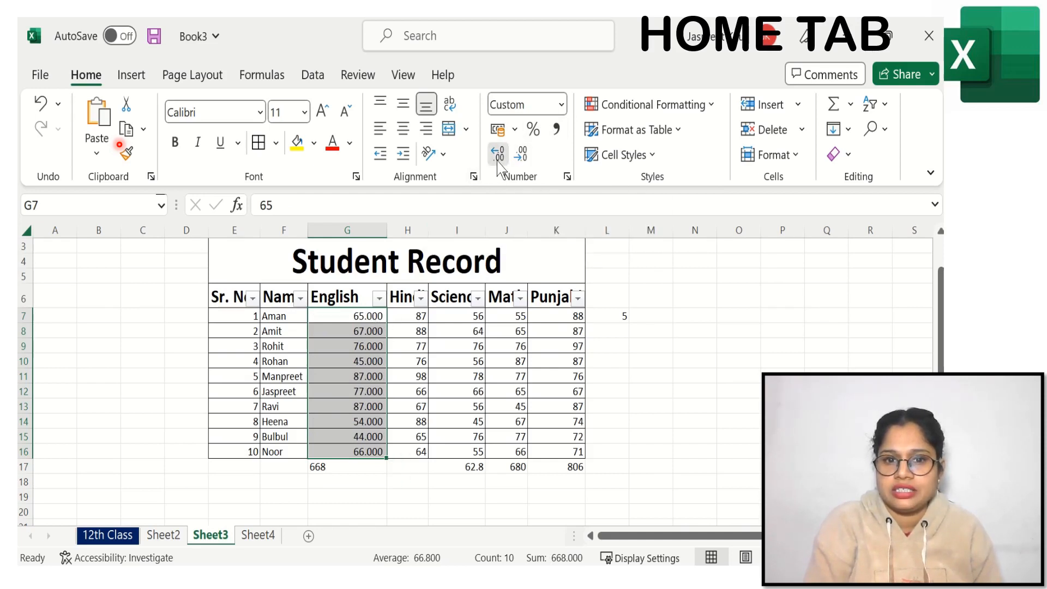
left_click(498, 155)
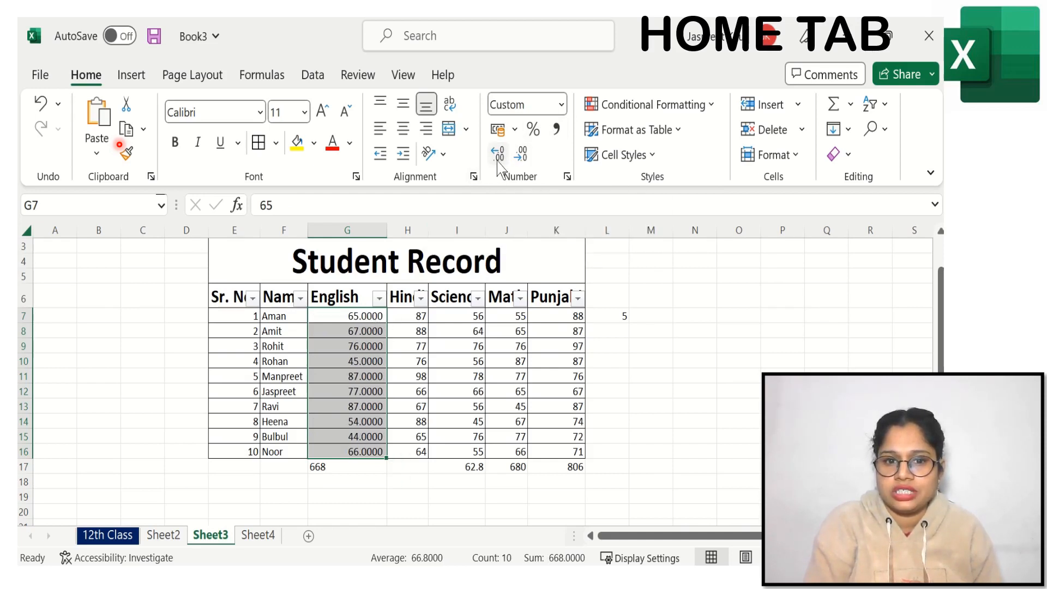
left_click(525, 157)
left_click(524, 157)
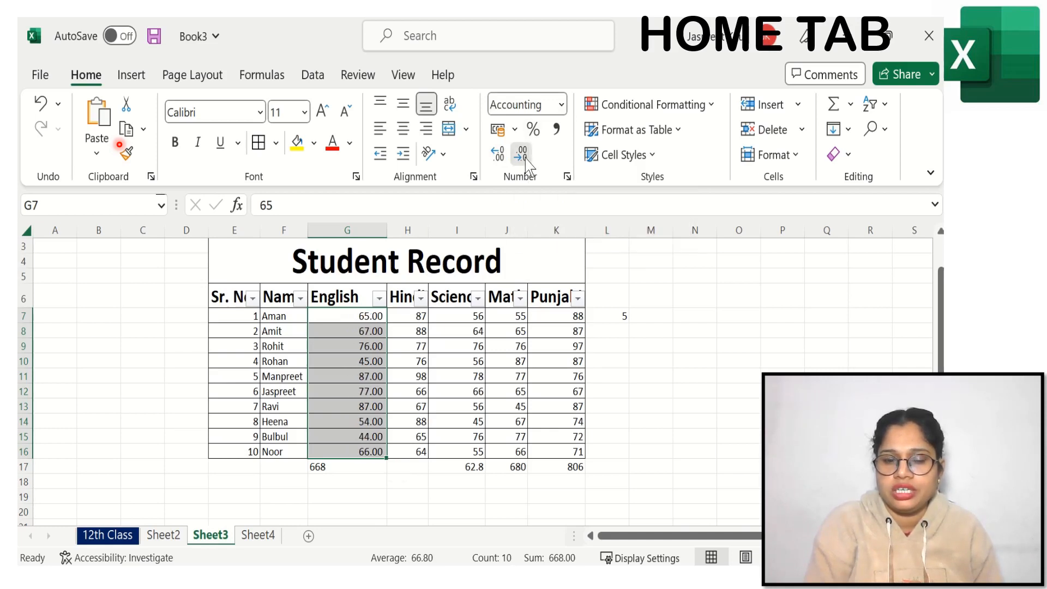
left_click(524, 157)
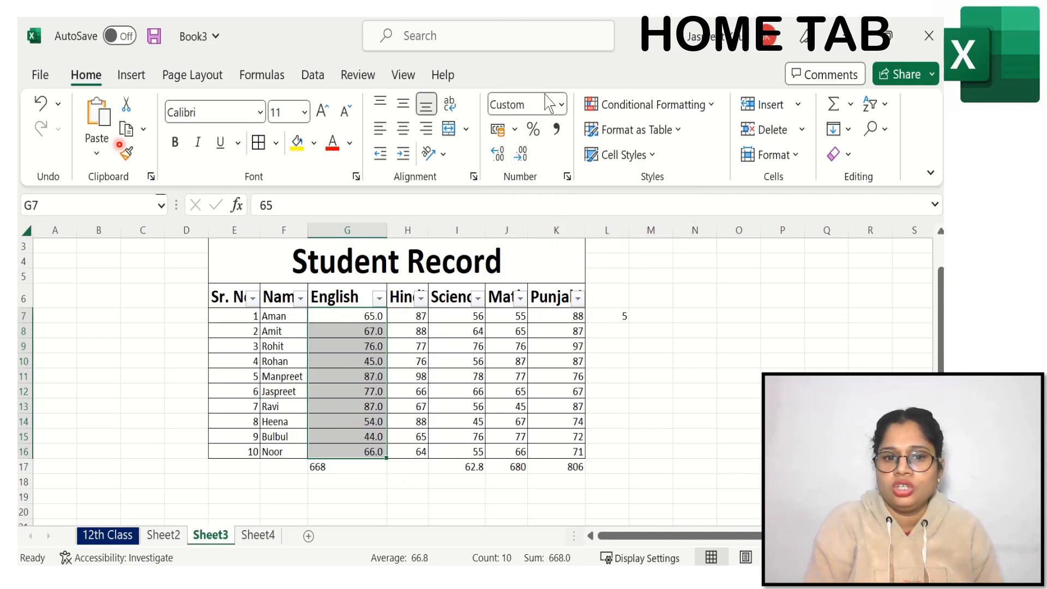